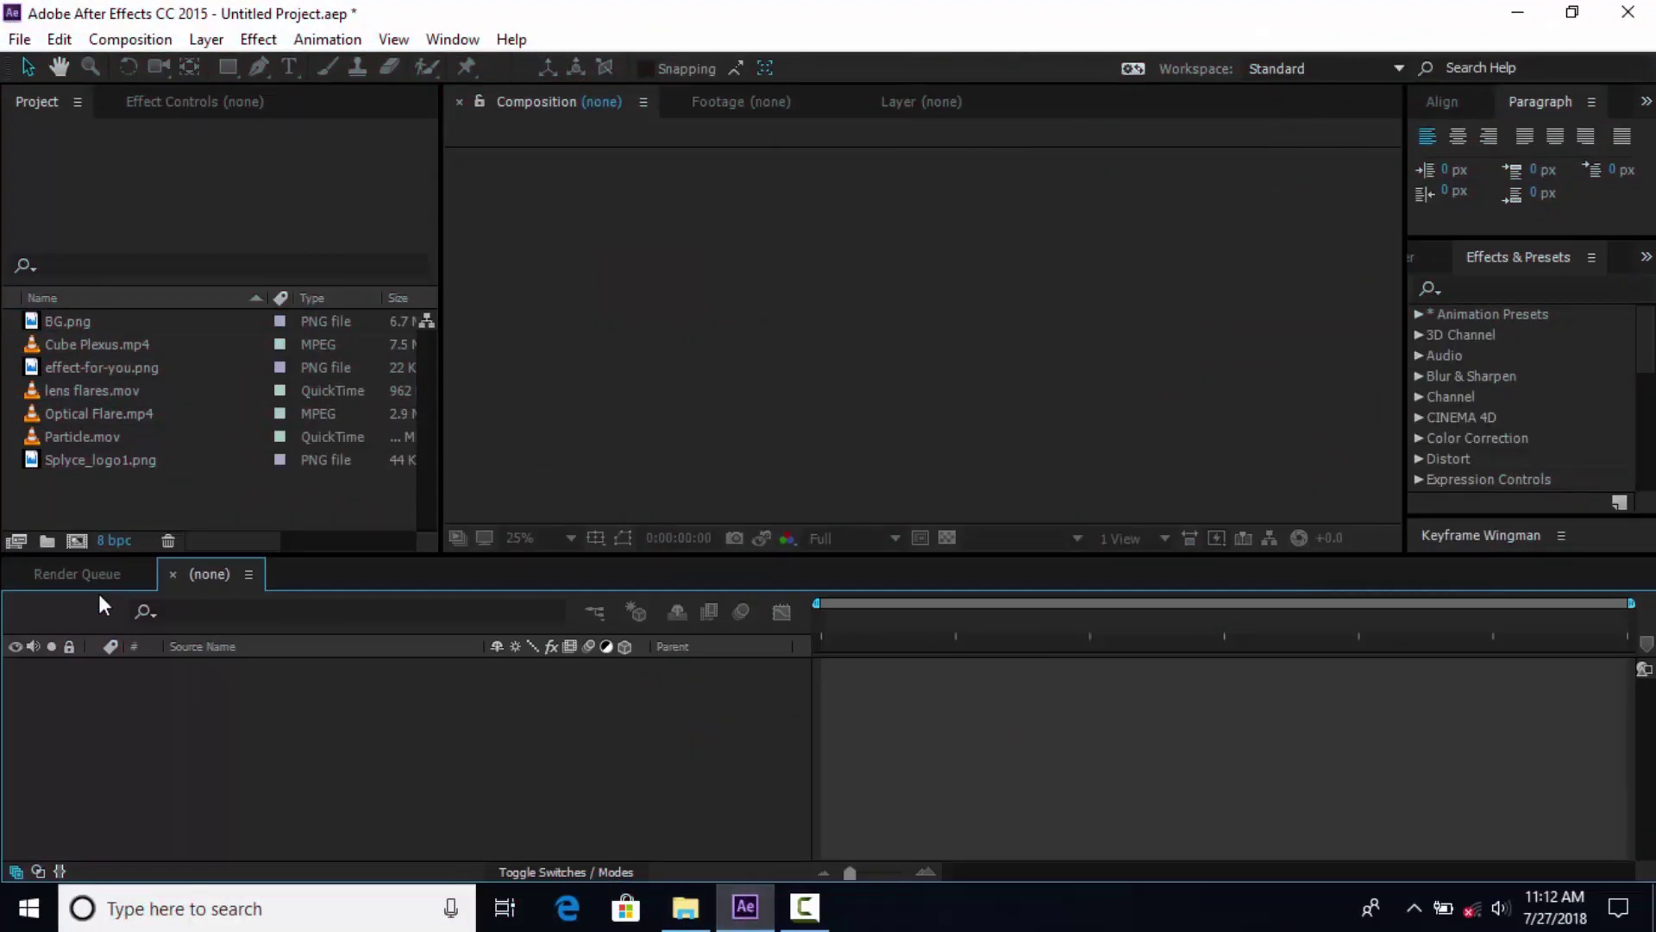
Create two 1920 x 1080, 30 fps, 15-second compositions named "main comp" and "logo".
{"action": "left_click", "coordinate": [76, 541]}
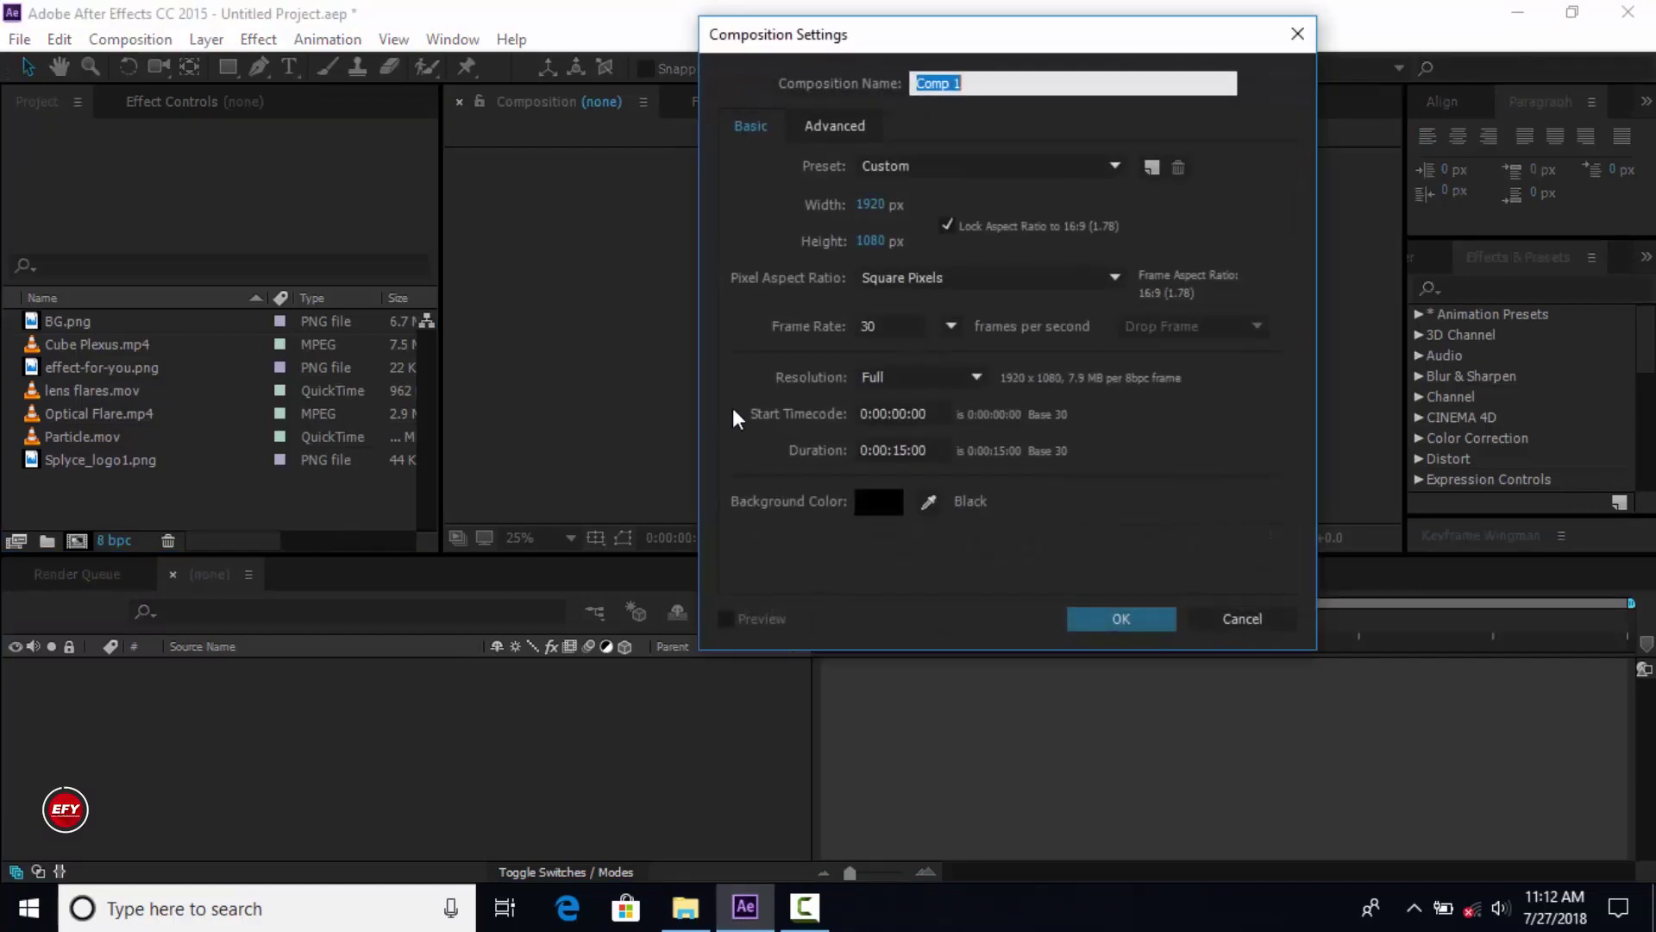
{"action": "type", "text": "main comp"}
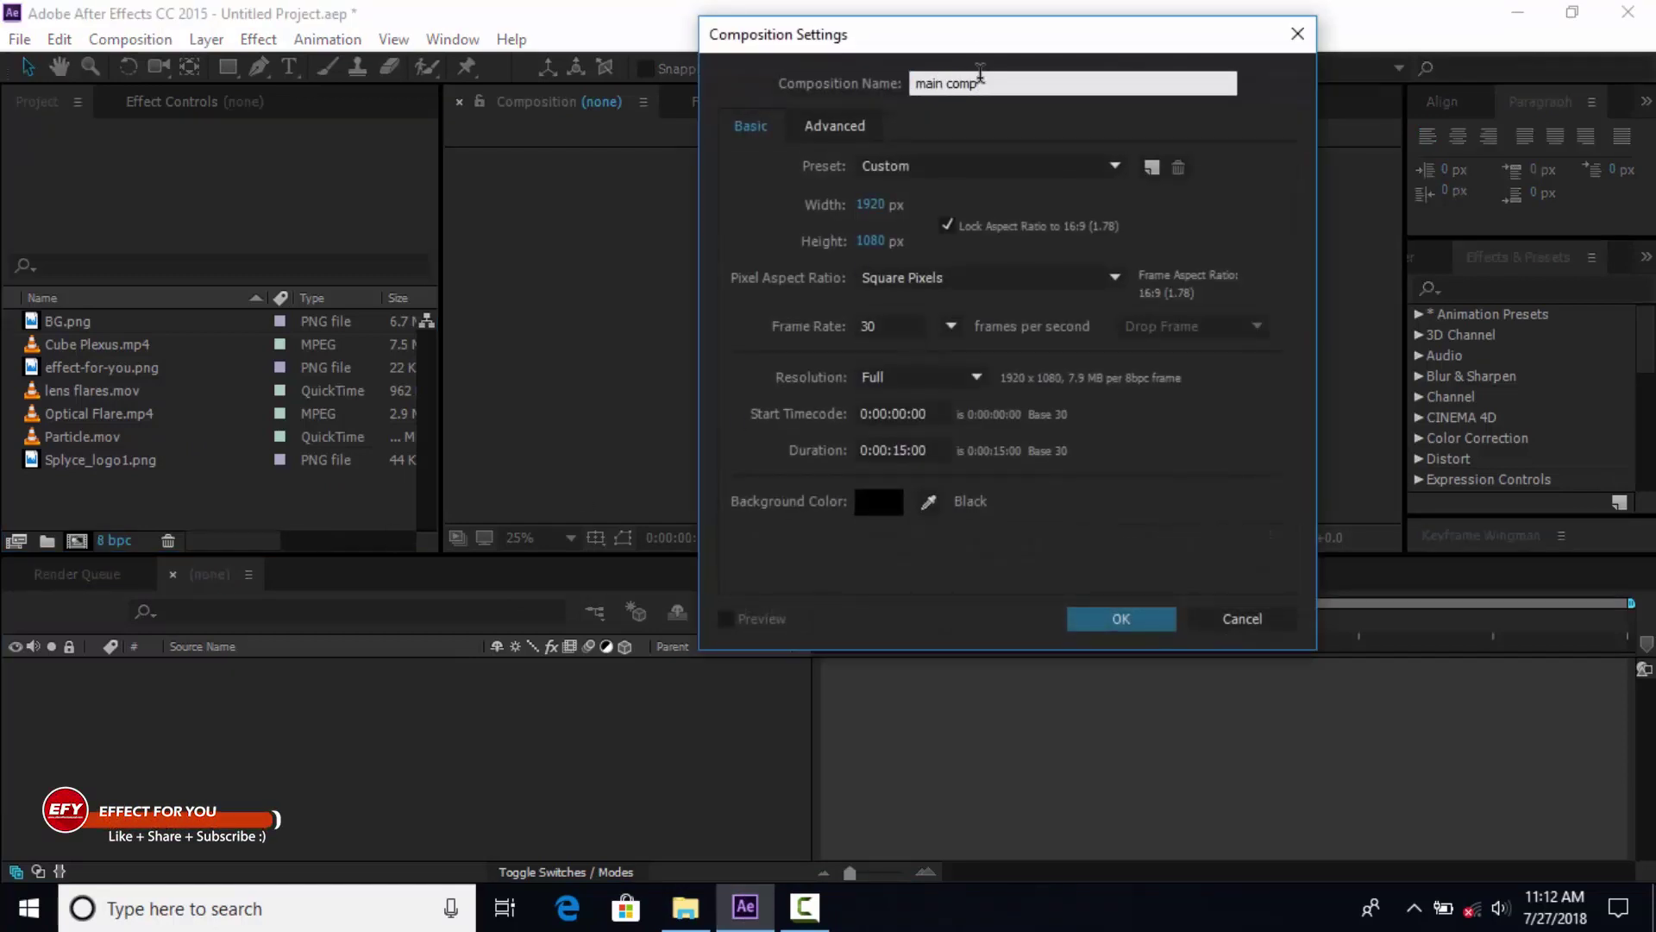
{"action": "key", "text": "Return"}
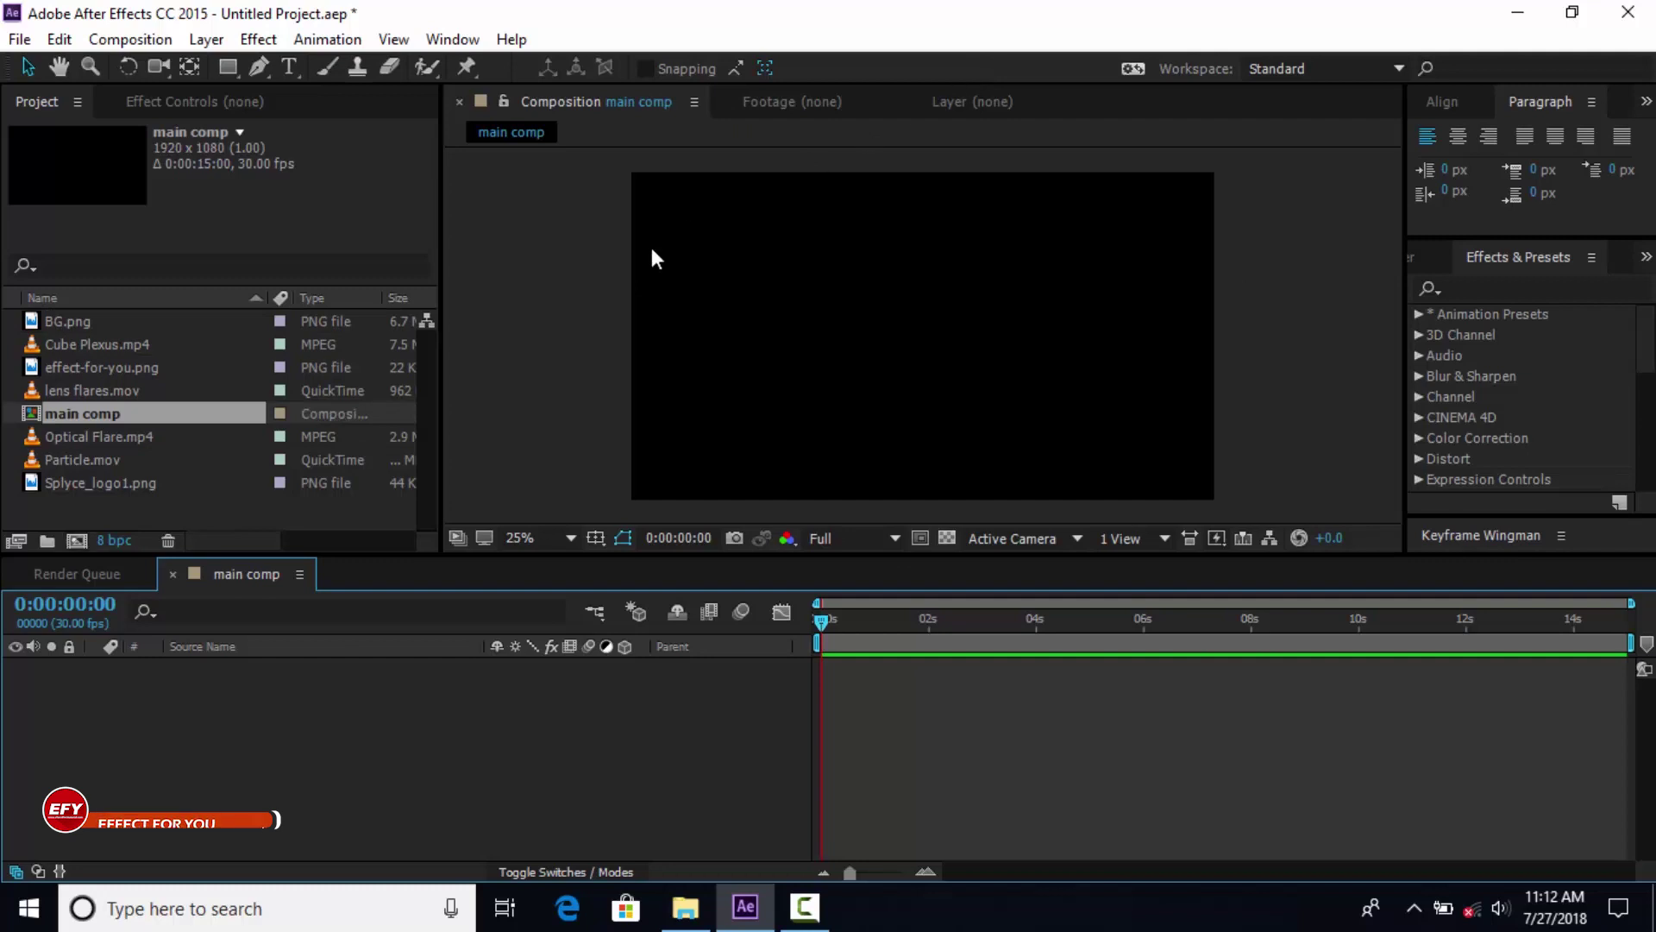
{"action": "left_click", "coordinate": [78, 540]}
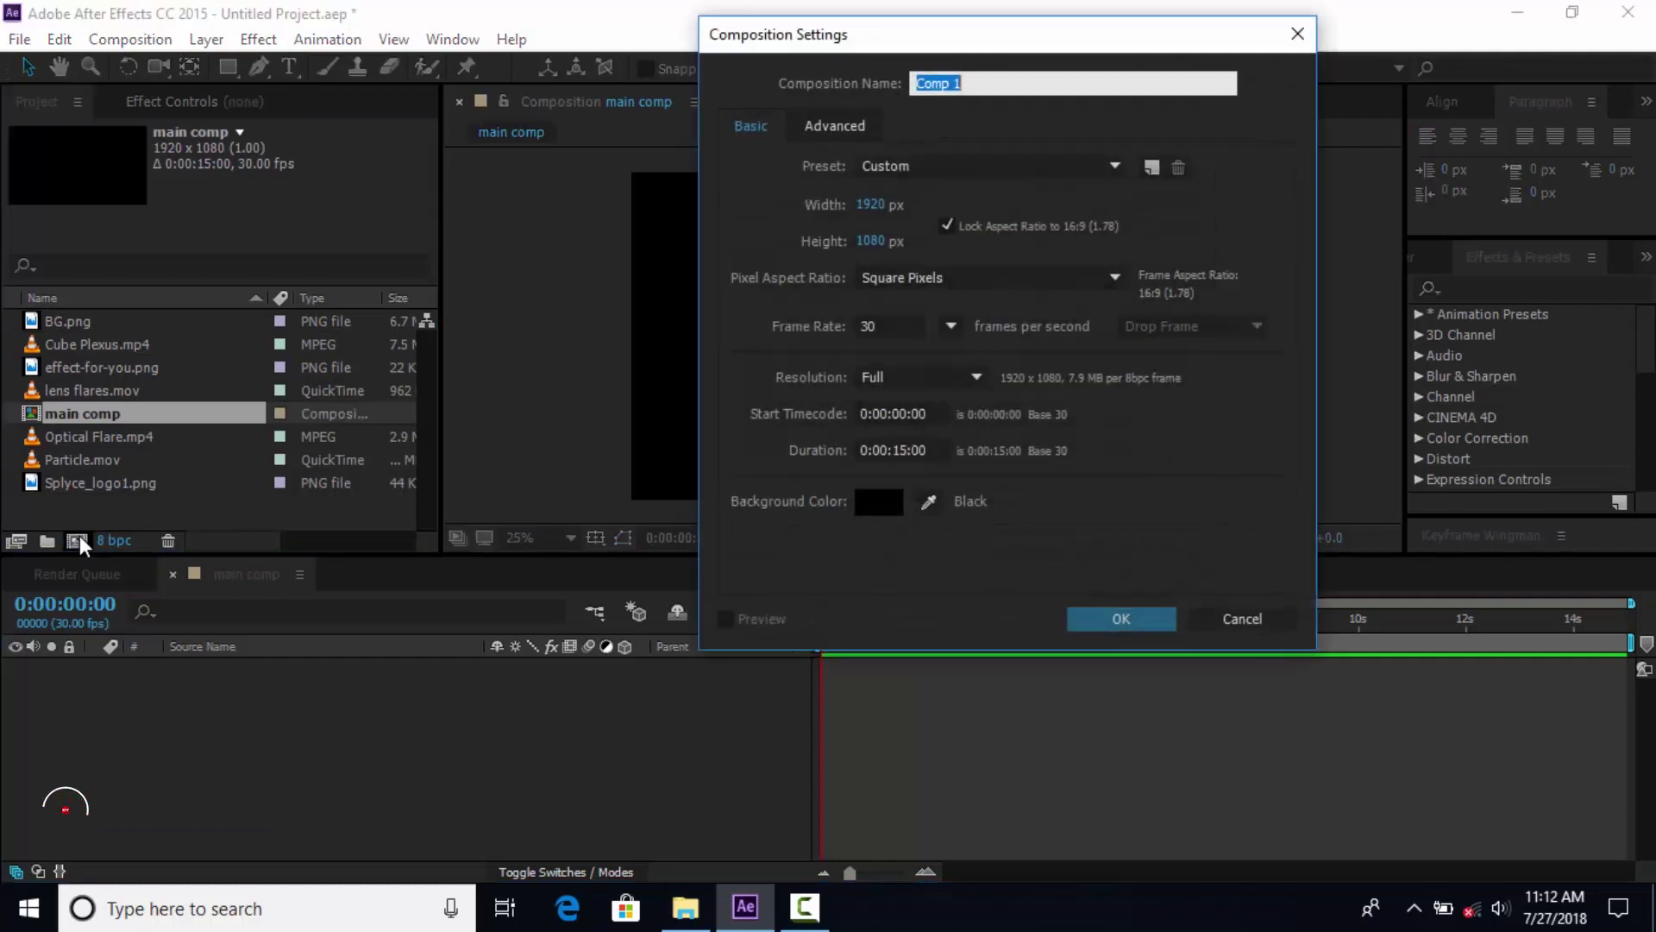
{"action": "type", "text": "logo"}
{"action": "key", "text": "Return"}
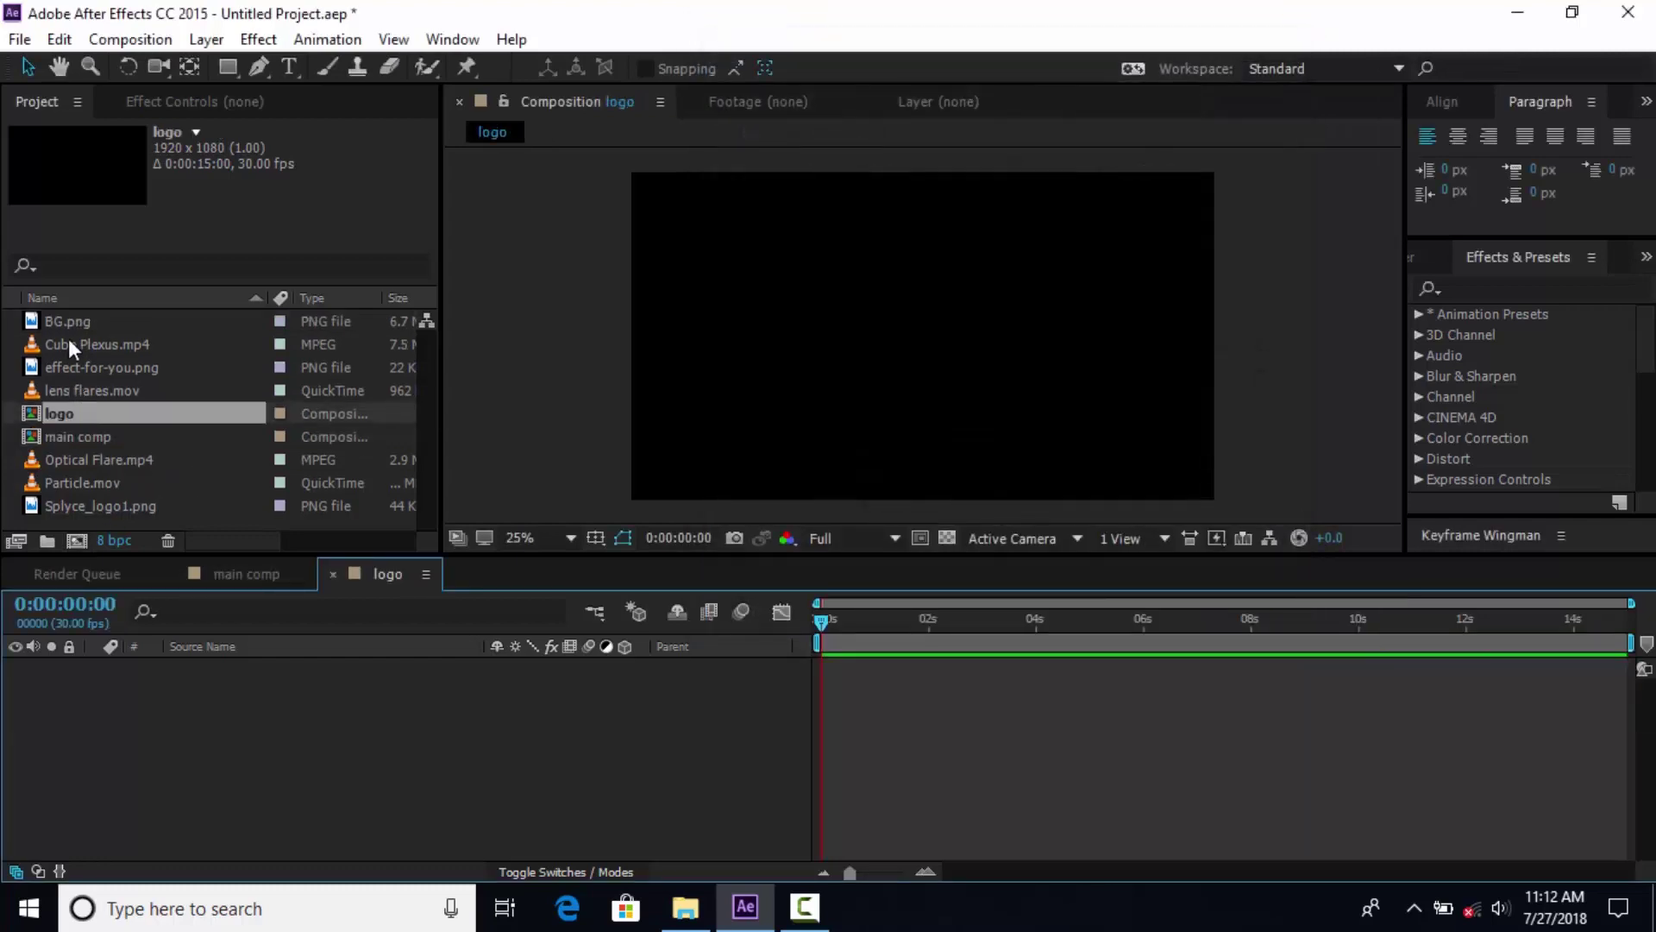
Add effect-for-you.png to the logo composition and scale it up slightly in the frame.
{"action": "left_click", "coordinate": [73, 370]}
{"action": "left_click_drag", "start_coordinate": [60, 373], "coordinate": [391, 722]}
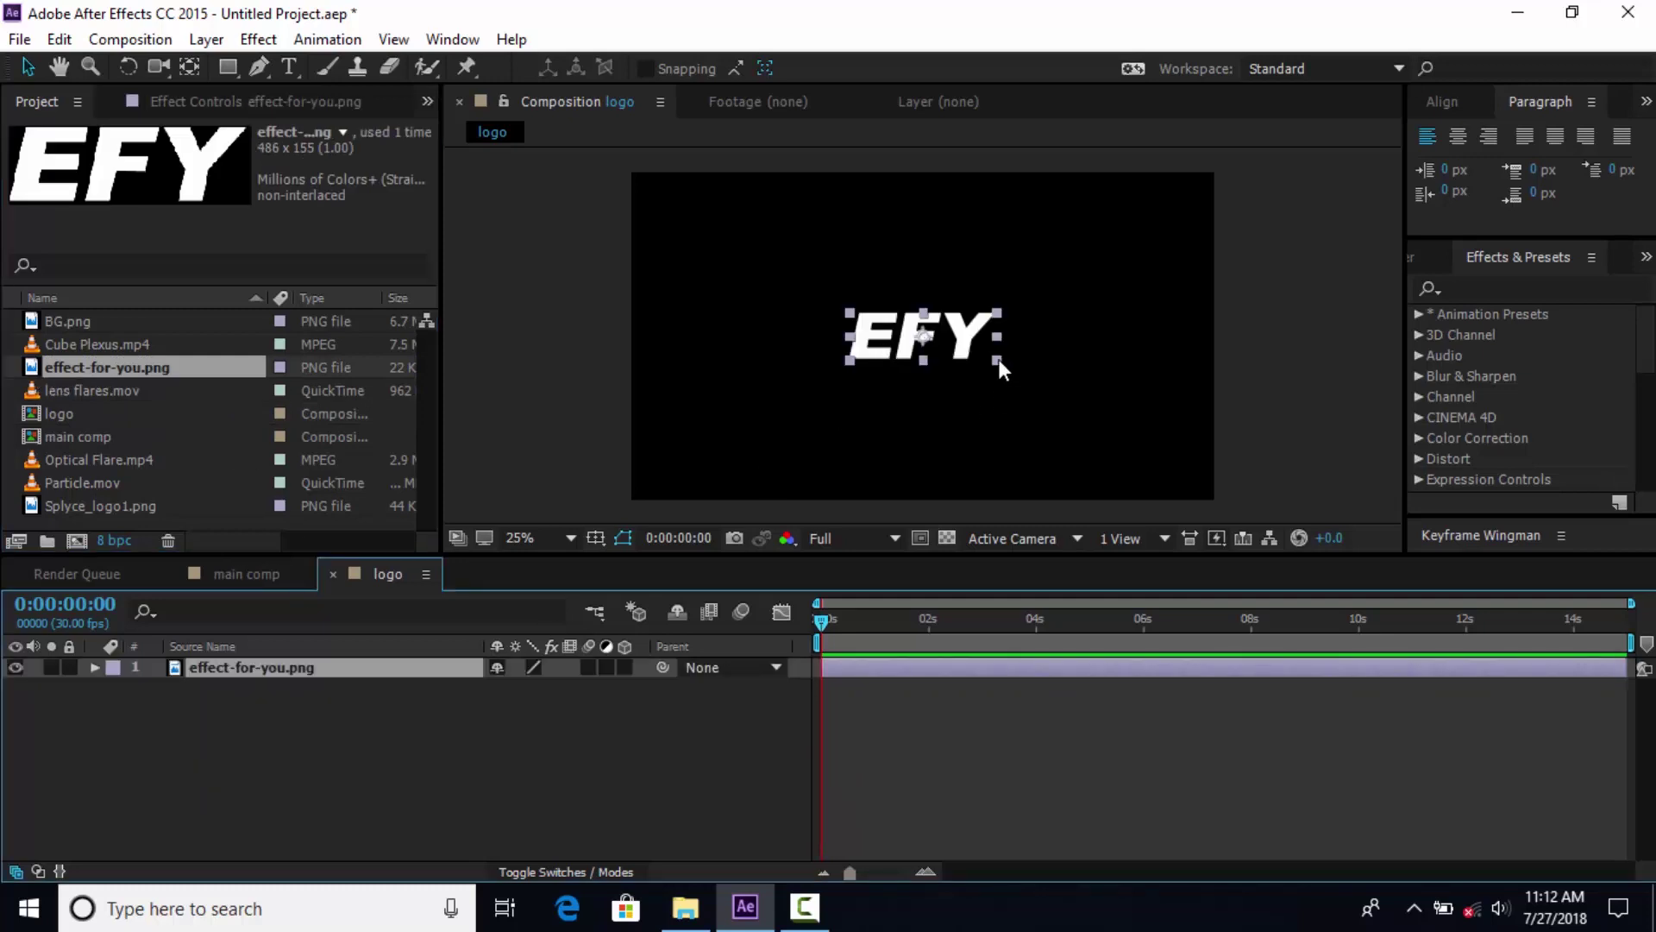
{"action": "mouse_move", "coordinate": [997, 359]}
{"action": "left_mouse_down"}
{"action": "mouse_move", "coordinate": [1037, 370]}
{"action": "mouse_move", "coordinate": [995, 370]}
{"action": "left_mouse_up"}
{"action": "left_click", "coordinate": [562, 734]}
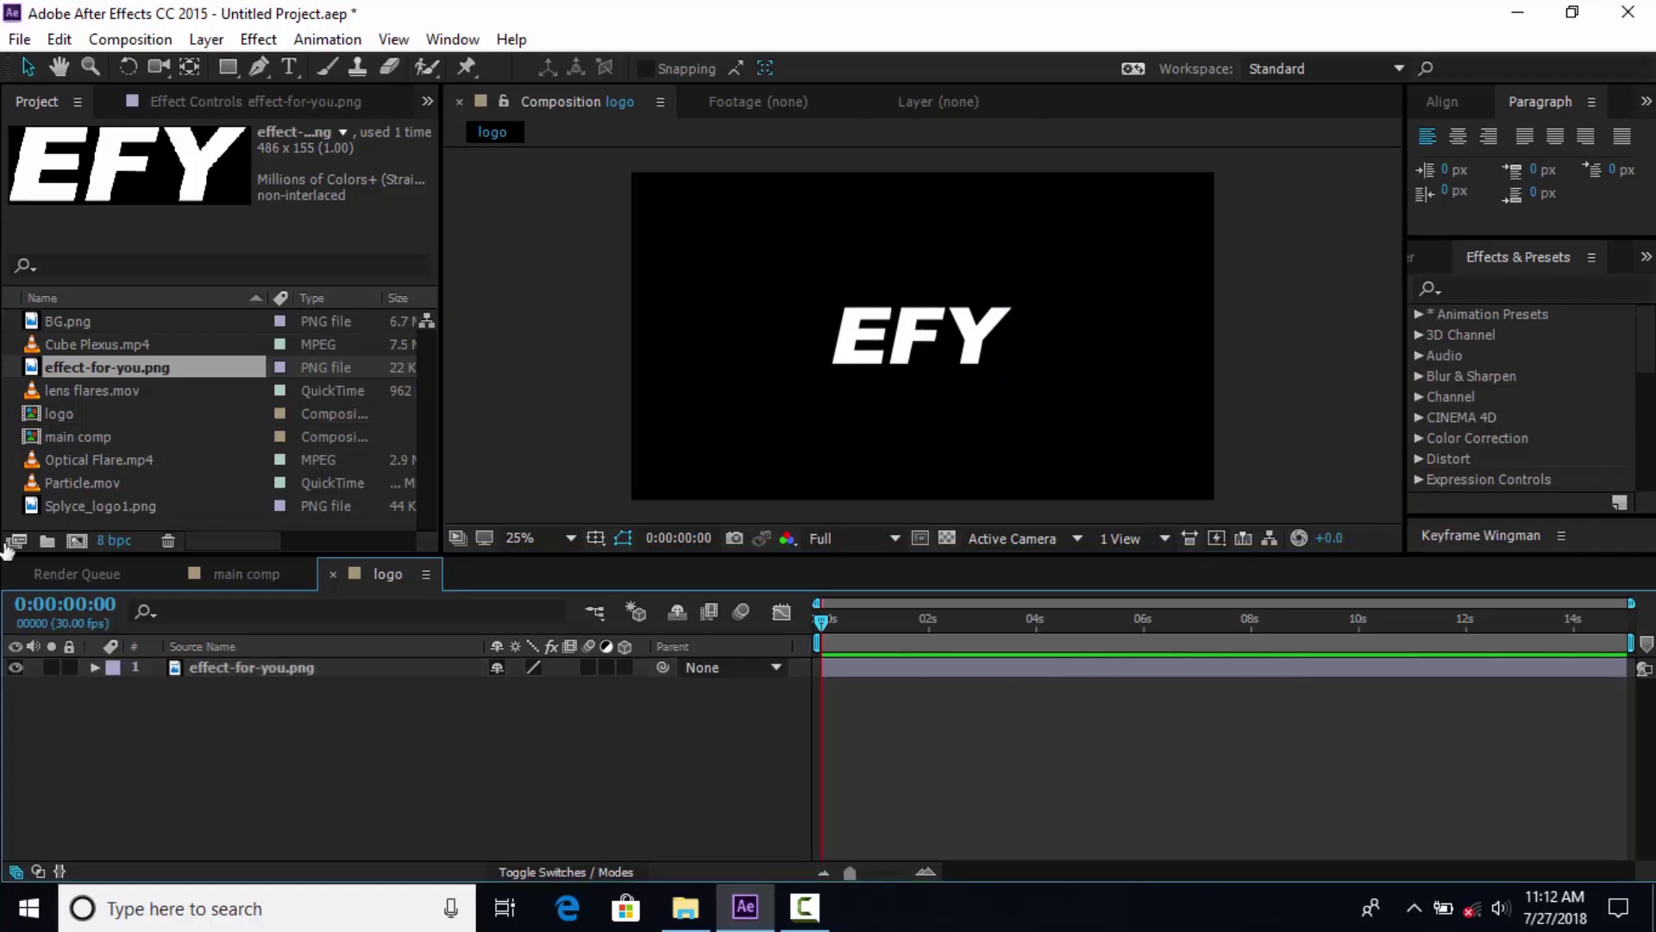
Create two more 1920 x 1080, 15-second compositions named "logo ref" and "reflection".
{"action": "left_click", "coordinate": [77, 541]}
{"action": "type", "text": "logo refle"}
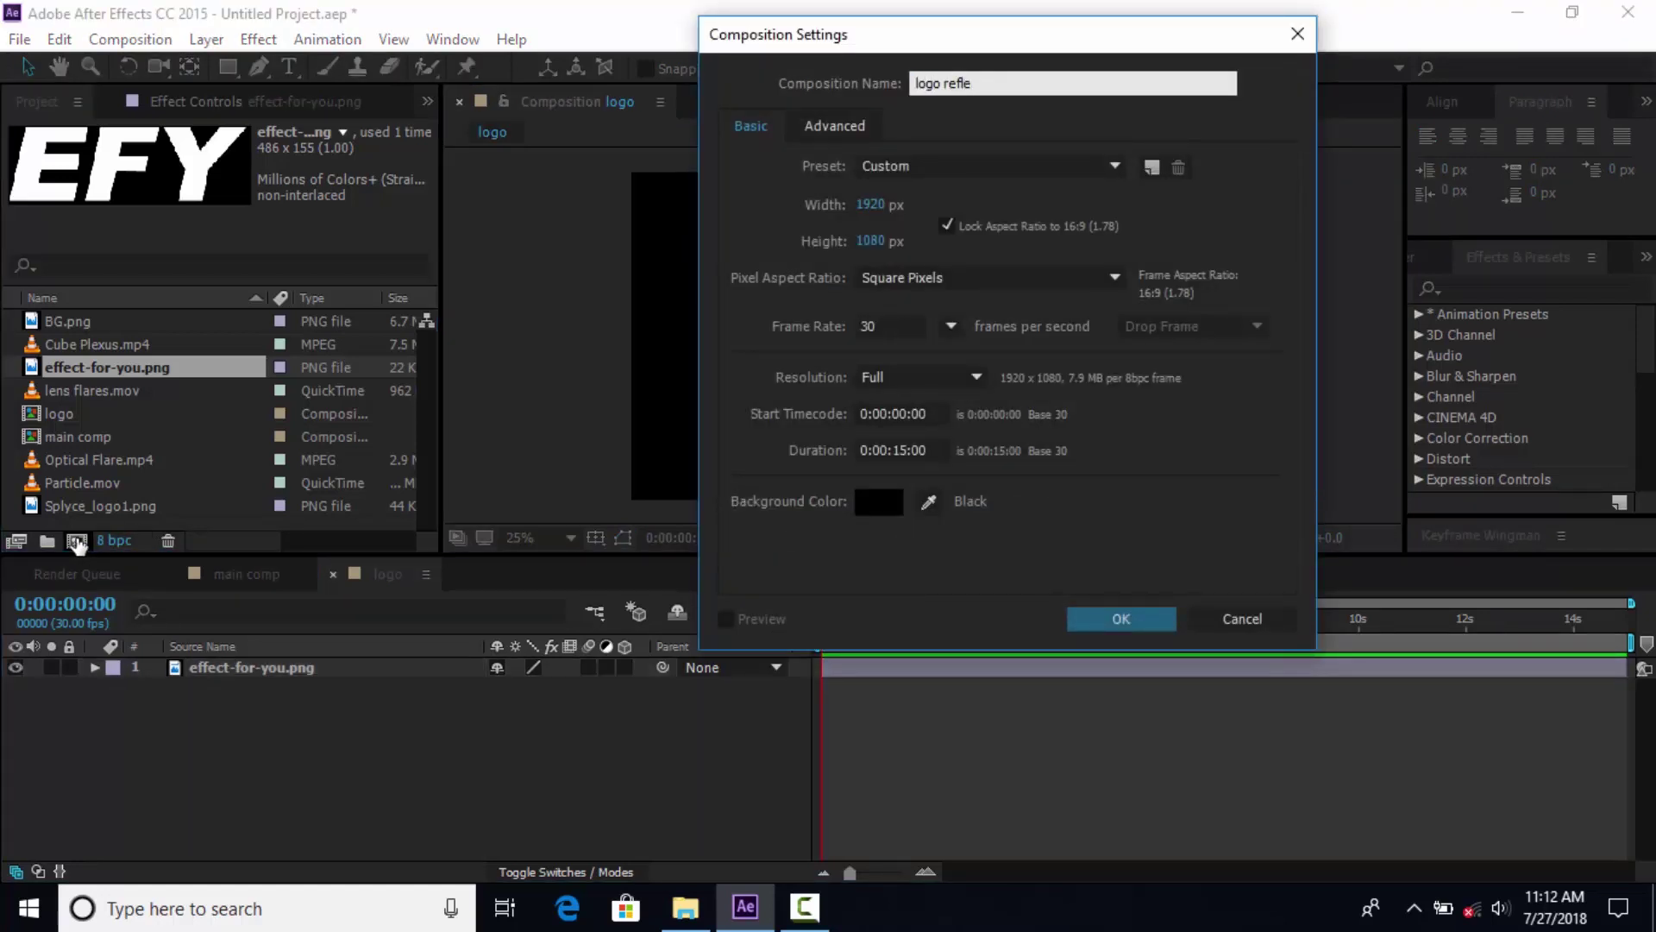
{"action": "key", "text": "BackSpace"}
{"action": "key", "text": "BackSpace"}
{"action": "key", "text": "Return"}
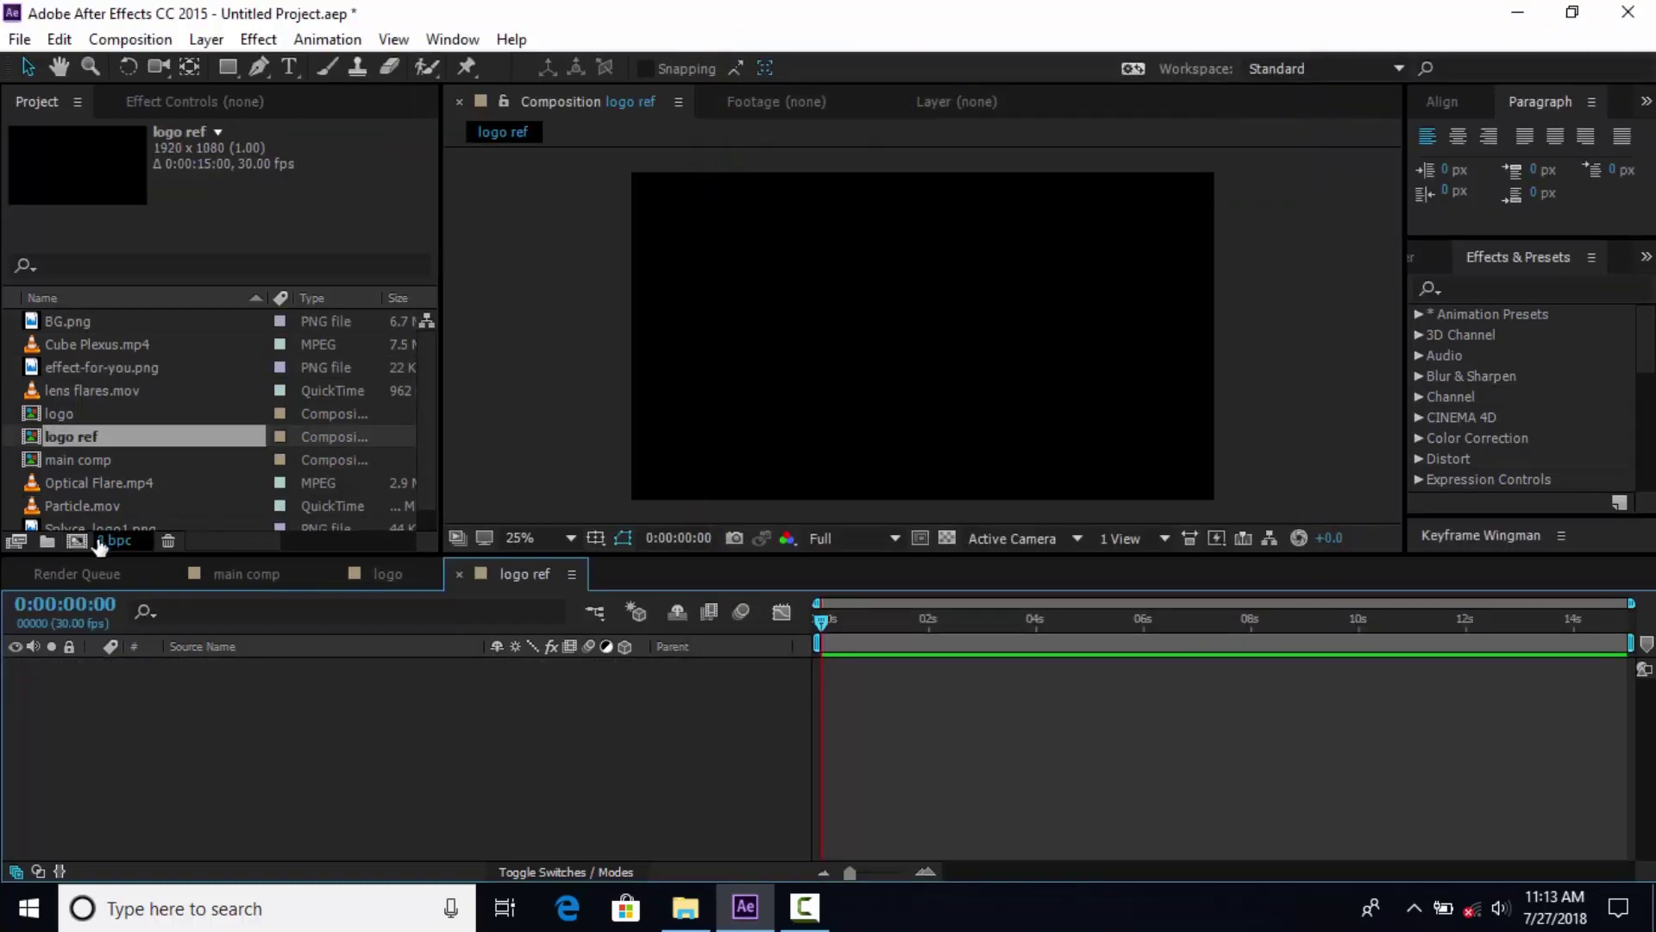
{"action": "key", "text": "ctrl+n"}
{"action": "type", "text": "re"}
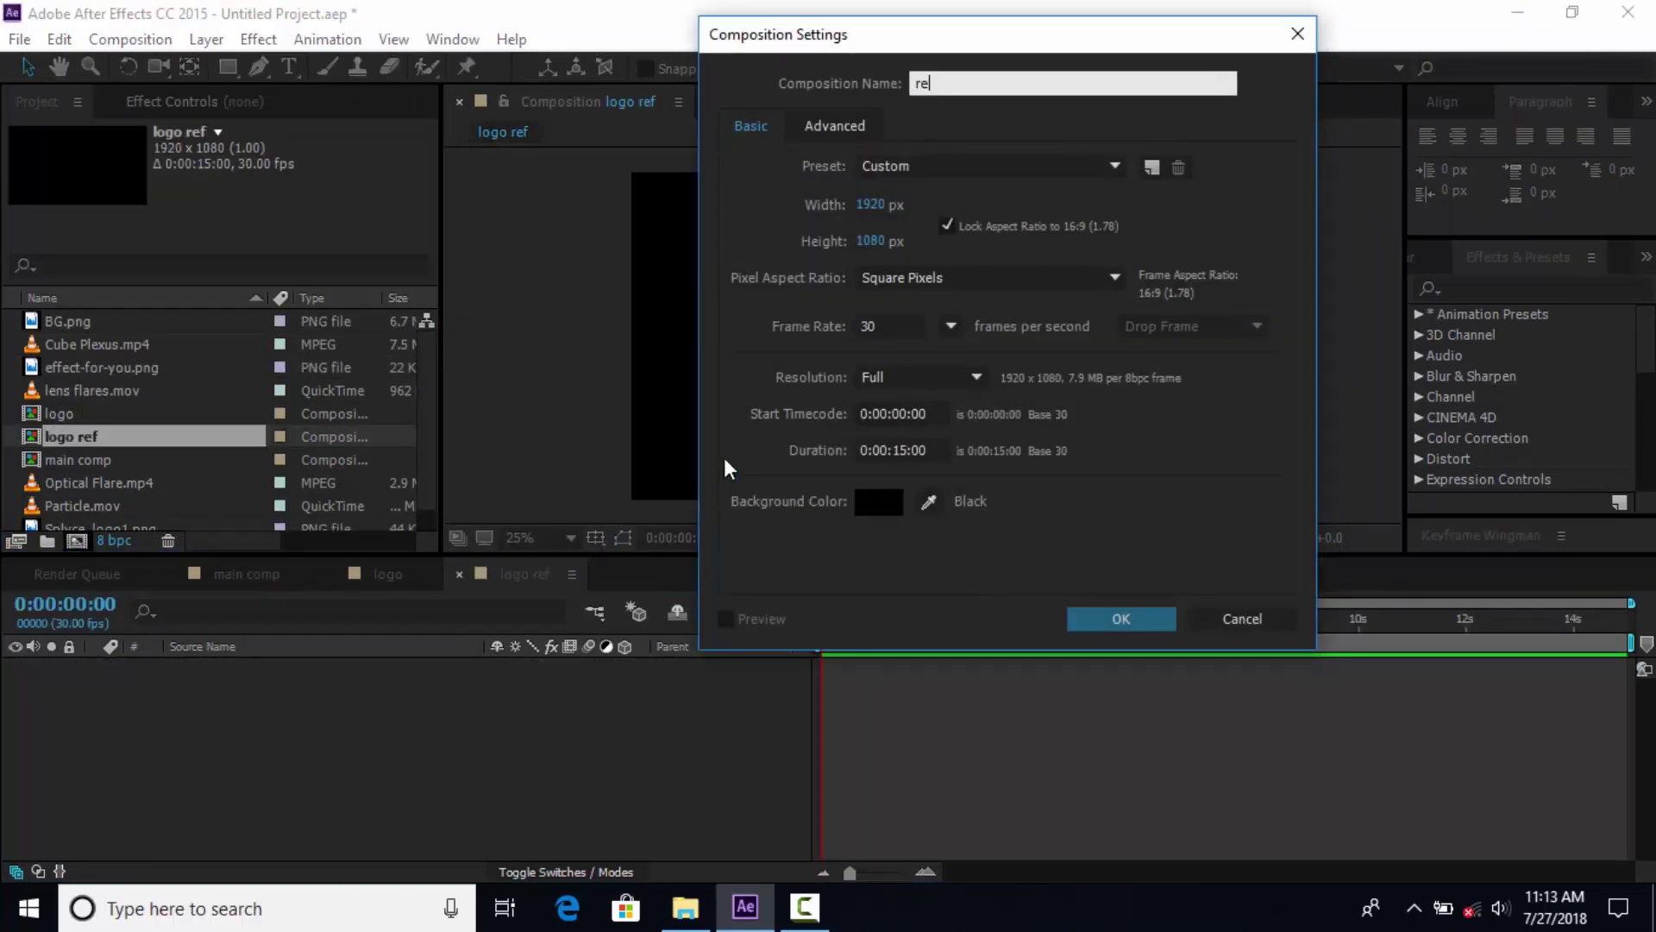
{"action": "type", "text": "flection"}
{"action": "key", "text": "Return"}
Add a 1920 x 1080 solid layer named "fractal noise" to the reflection composition.
{"action": "right_click", "coordinate": [504, 704]}
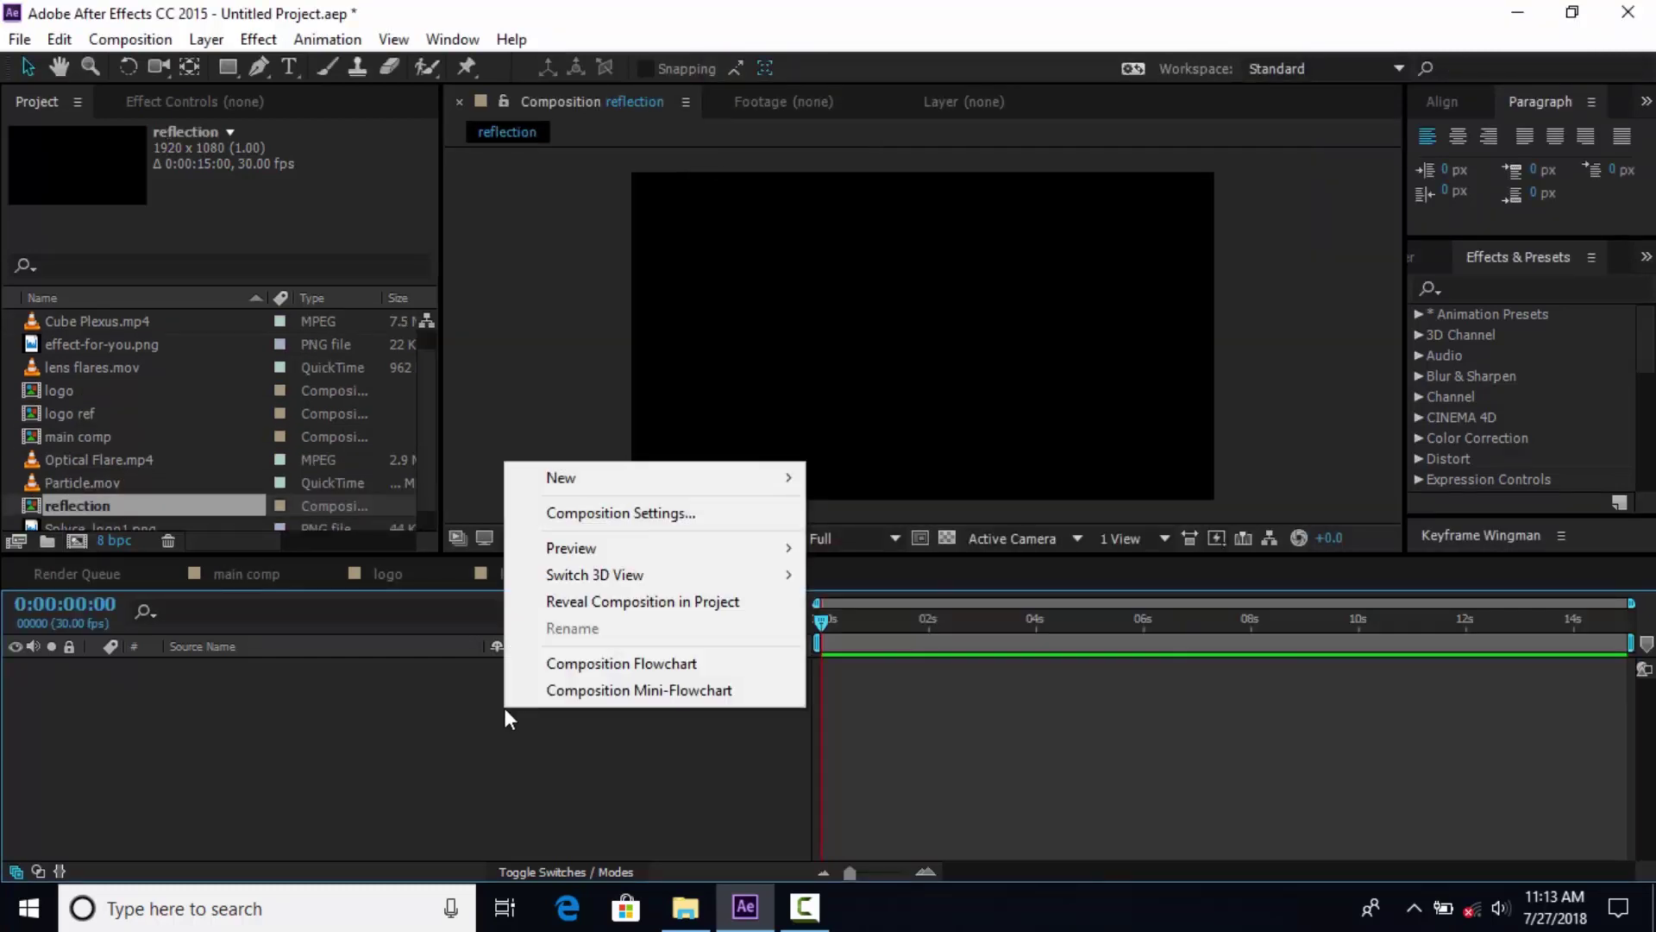
{"action": "mouse_move", "coordinate": [600, 485]}
{"action": "left_click", "coordinate": [888, 543]}
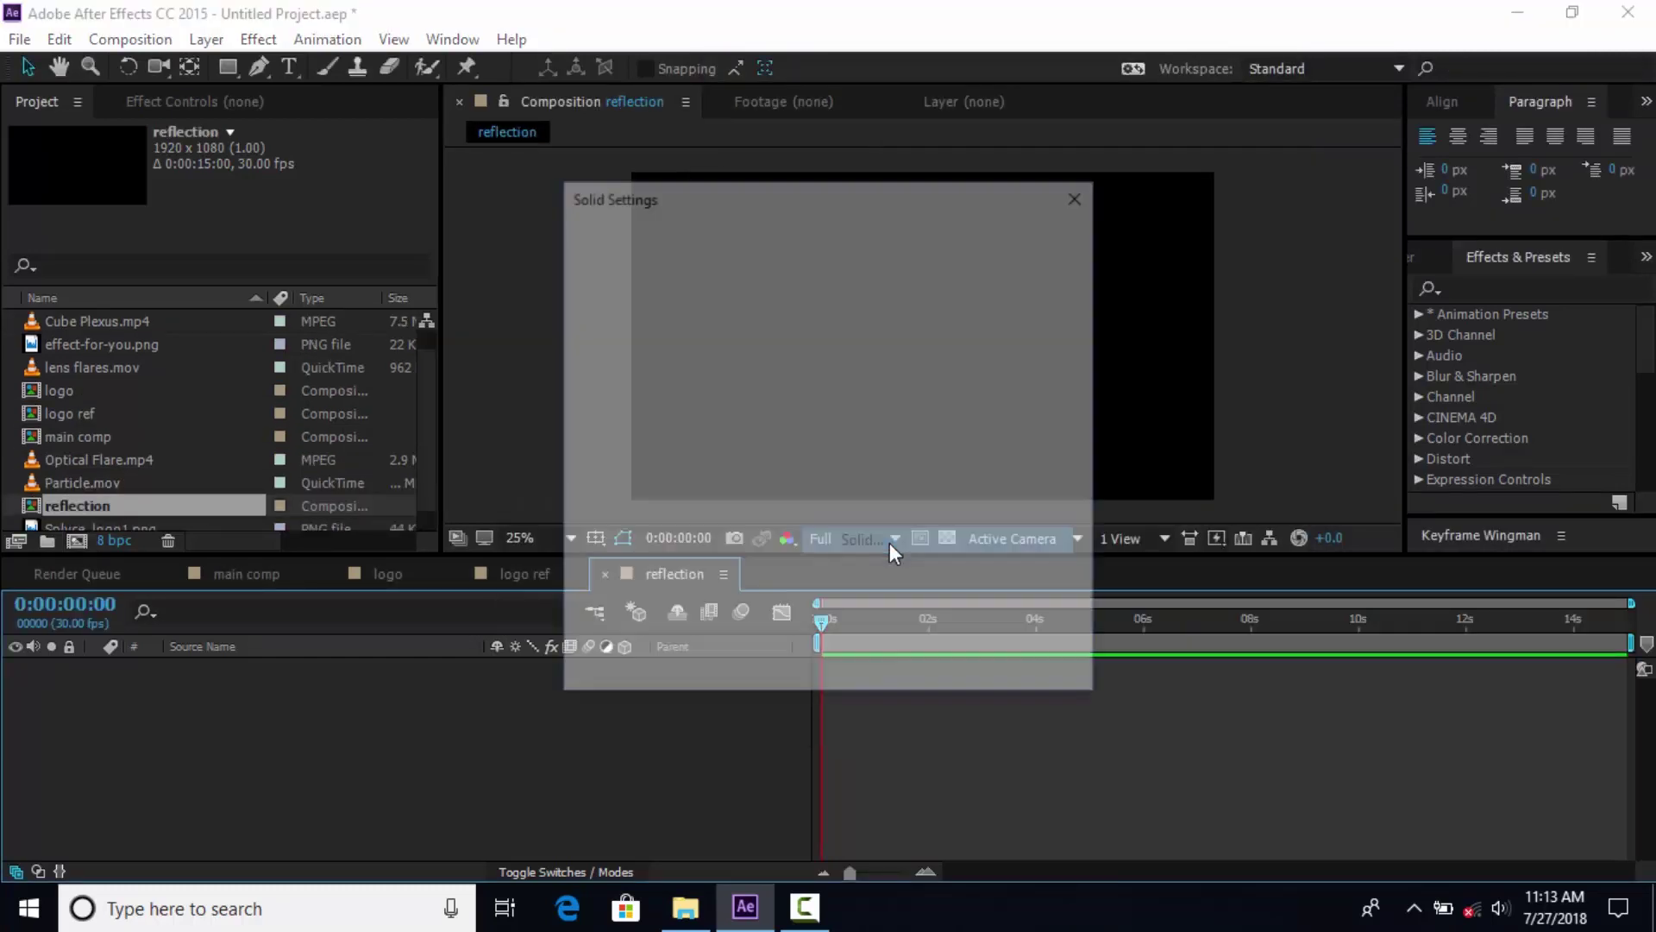
{"action": "type", "text": "fractal noise"}
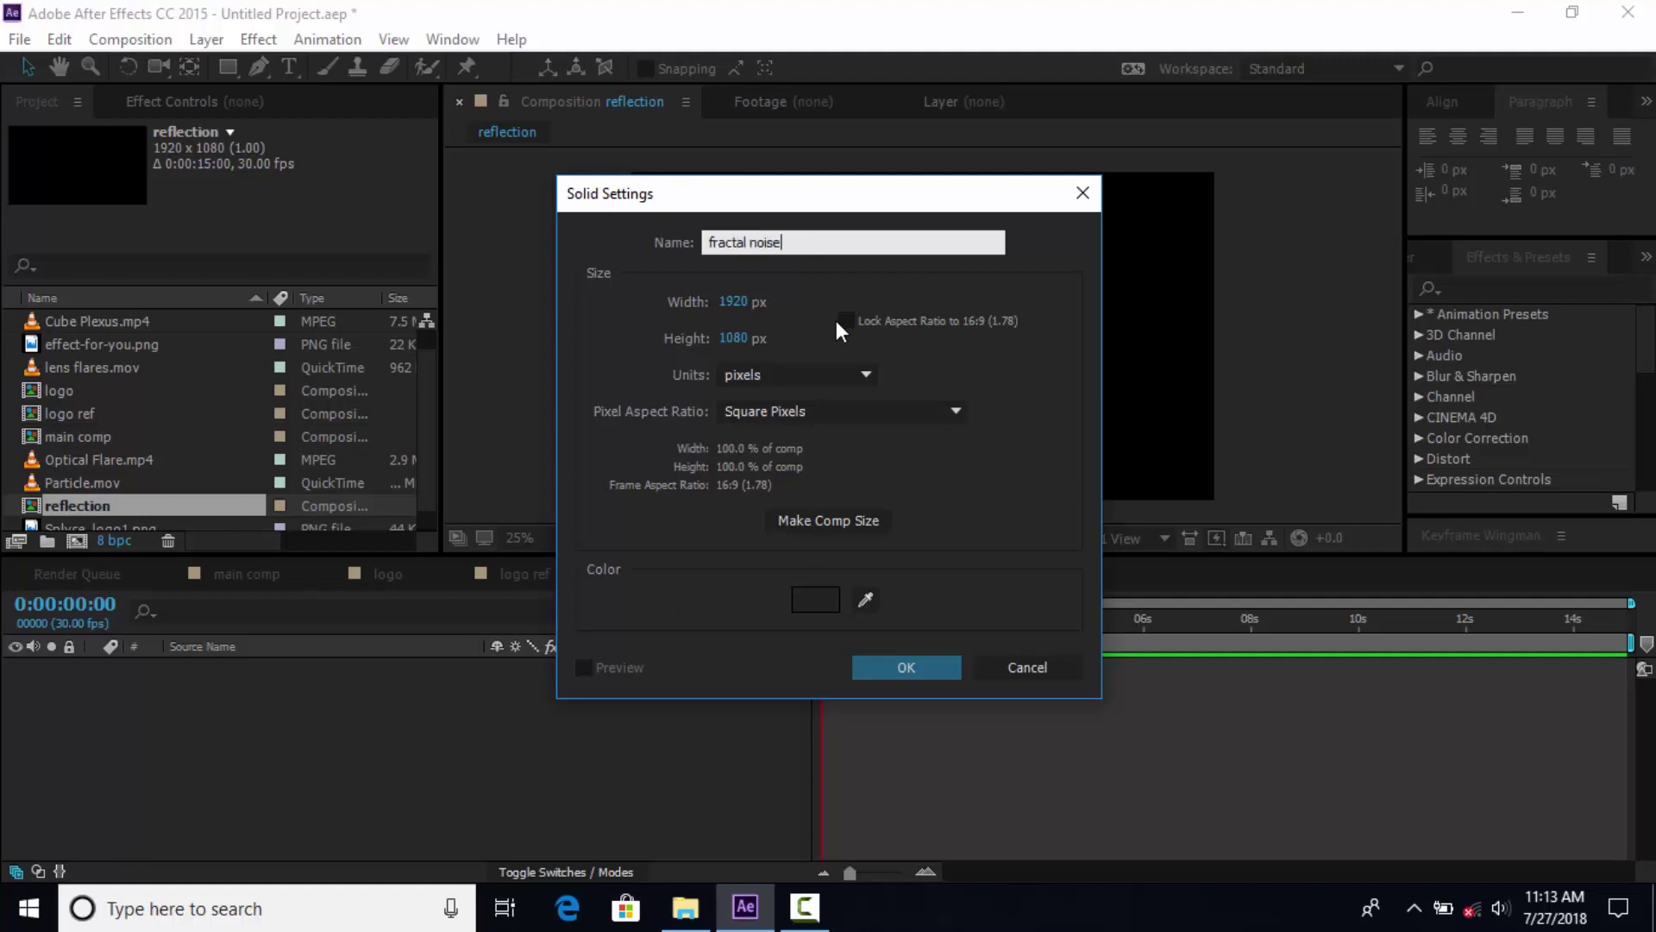
{"action": "key", "text": "Return"}
Find the Fractal Noise effect and apply it to the fractal noise solid.
{"action": "left_click", "coordinate": [1487, 287]}
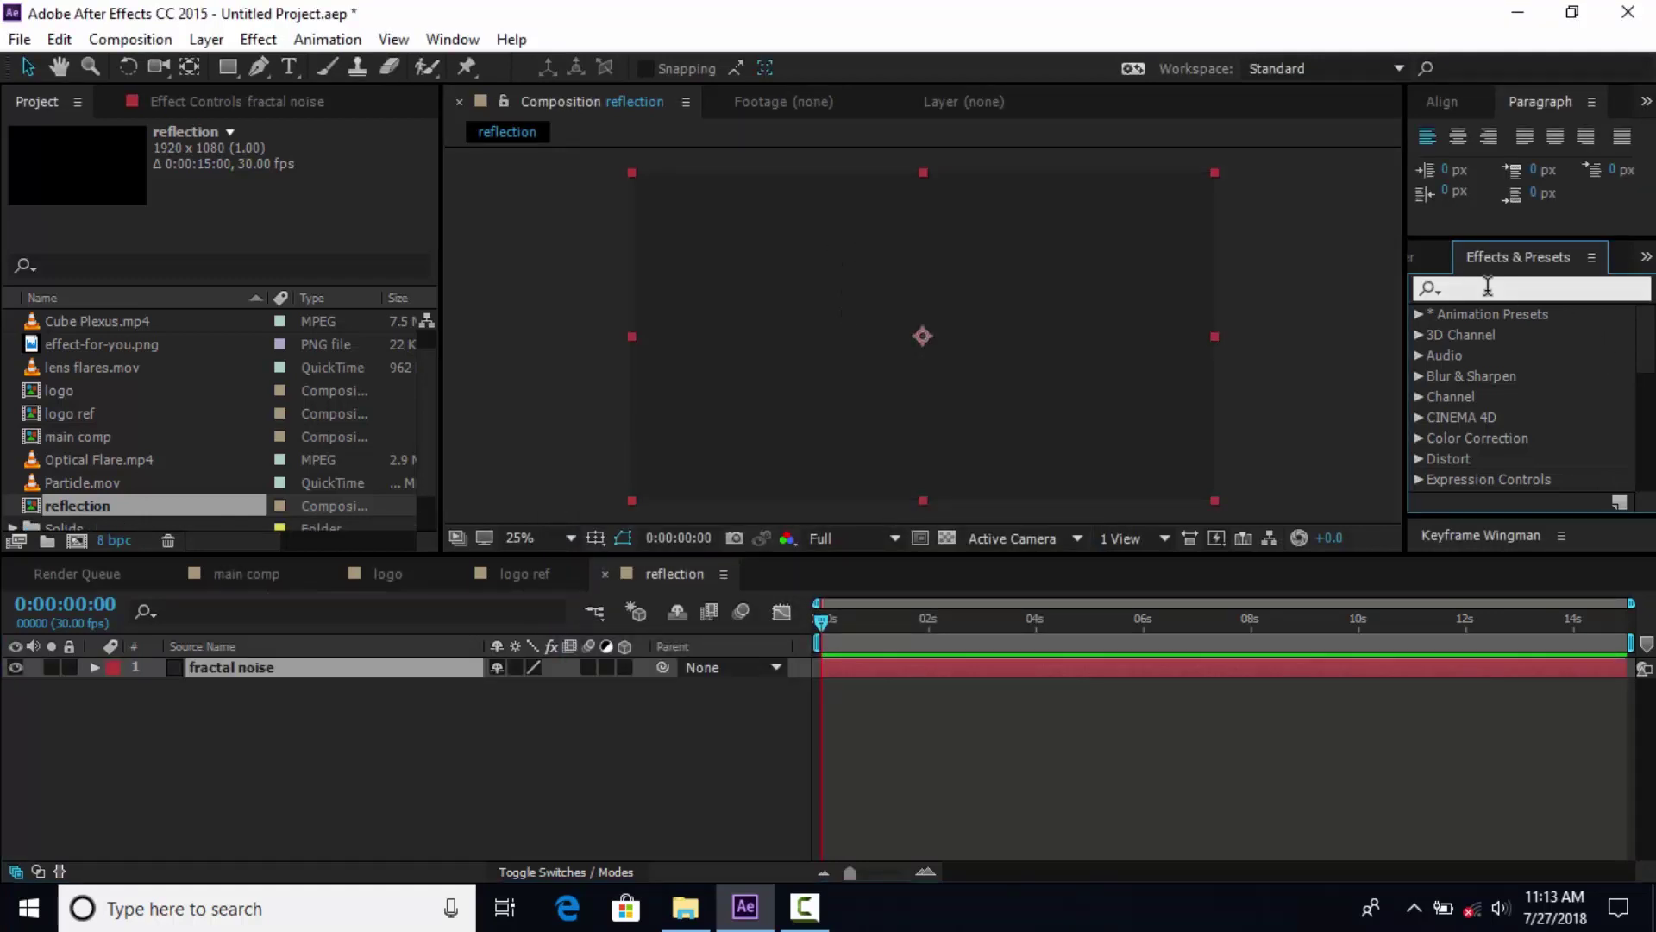
{"action": "type", "text": "frac"}
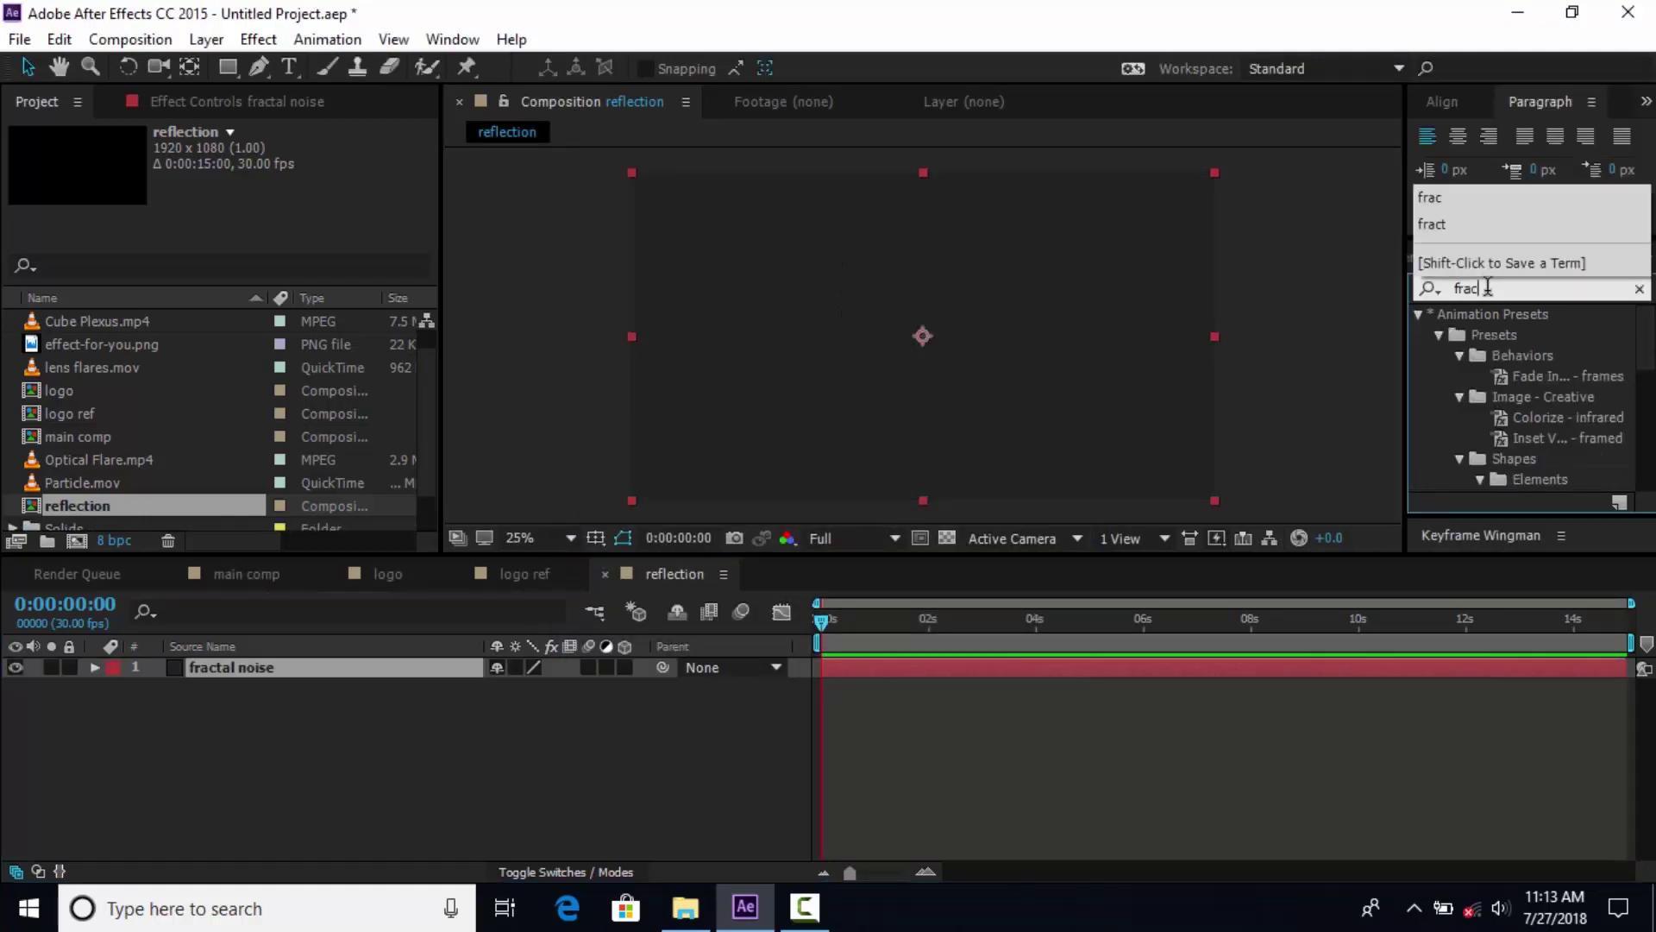
{"action": "left_click_drag", "start_coordinate": [1511, 458], "coordinate": [1011, 388]}
Set the Fractal Noise contrast to 130 and its brightness to -3.
{"action": "mouse_move", "coordinate": [248, 244]}
{"action": "left_mouse_down"}
{"action": "mouse_move", "coordinate": [294, 237]}
{"action": "mouse_move", "coordinate": [263, 239]}
{"action": "left_mouse_up"}
{"action": "left_click", "coordinate": [259, 235]}
{"action": "type", "text": "130"}
{"action": "key", "text": "Return"}
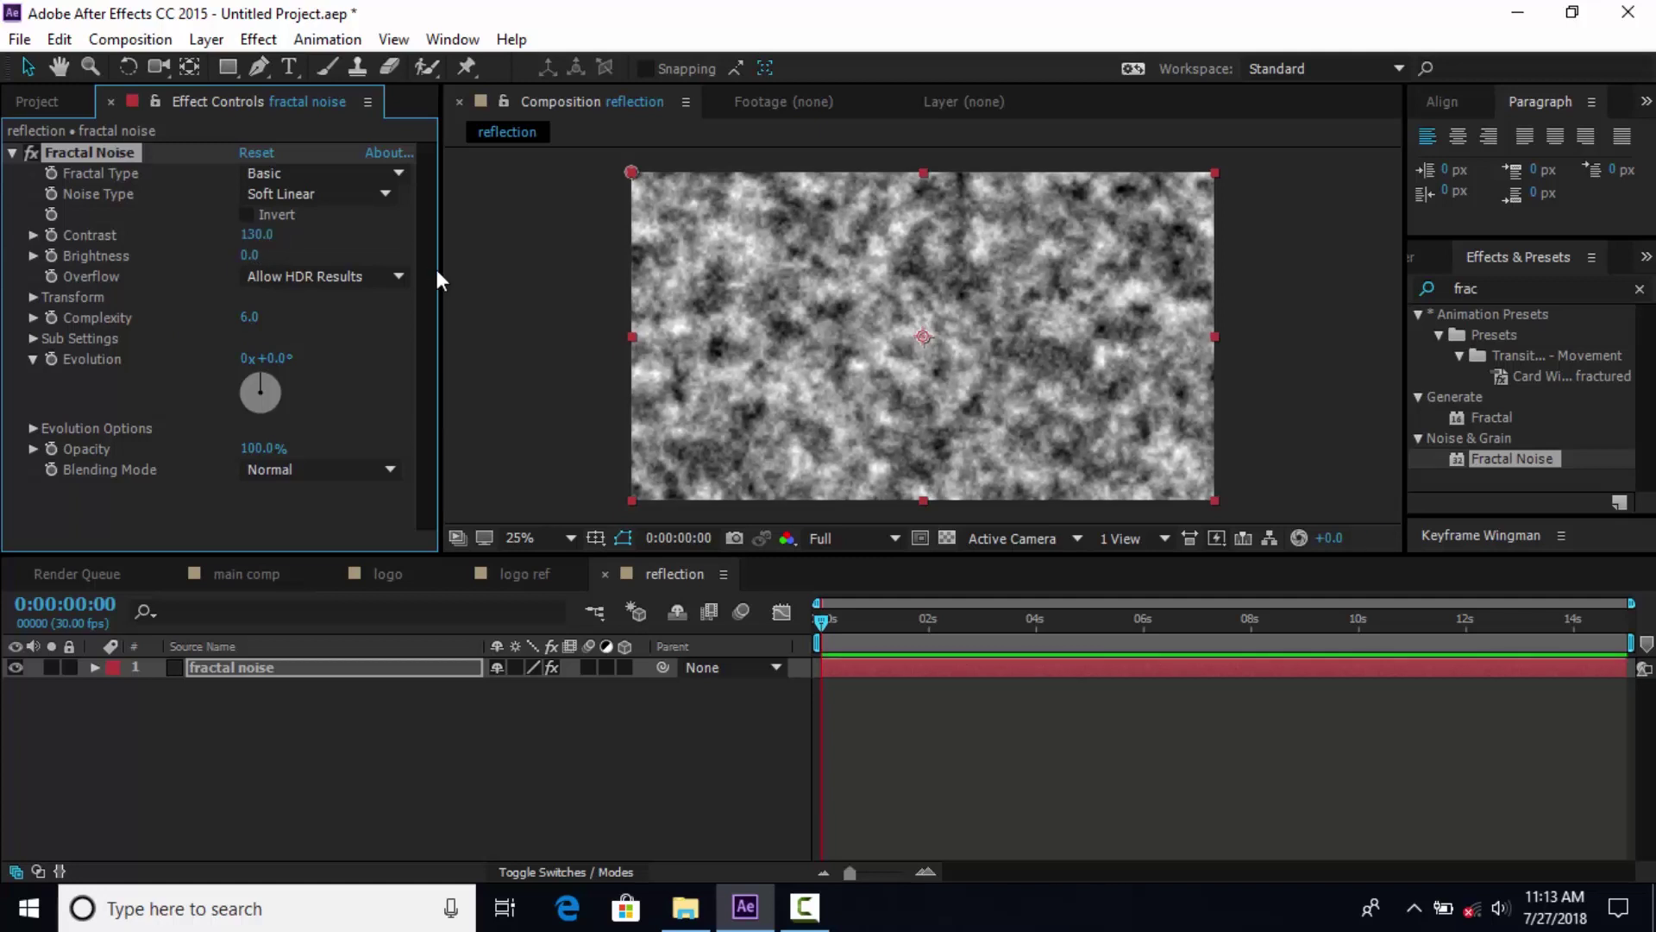
{"action": "left_click", "coordinate": [248, 257]}
{"action": "type", "text": "-3"}
{"action": "key", "text": "Return"}
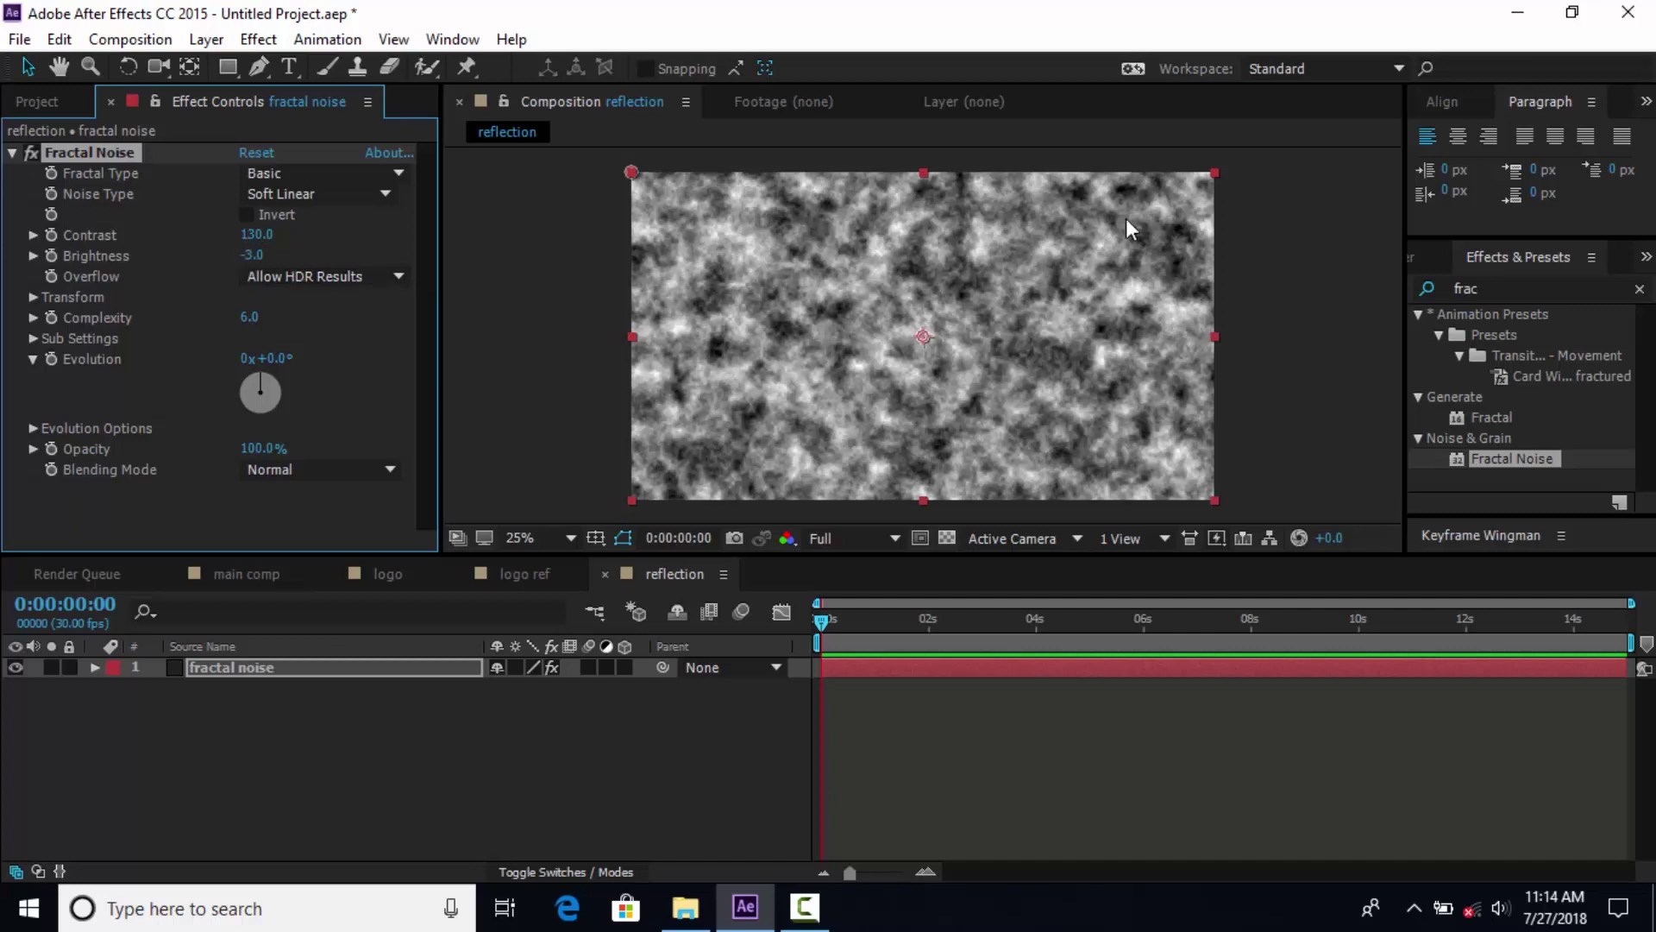
Set the Fractal Noise complexity to 3 and its uniform transform scale to 250.
{"action": "left_click", "coordinate": [249, 317]}
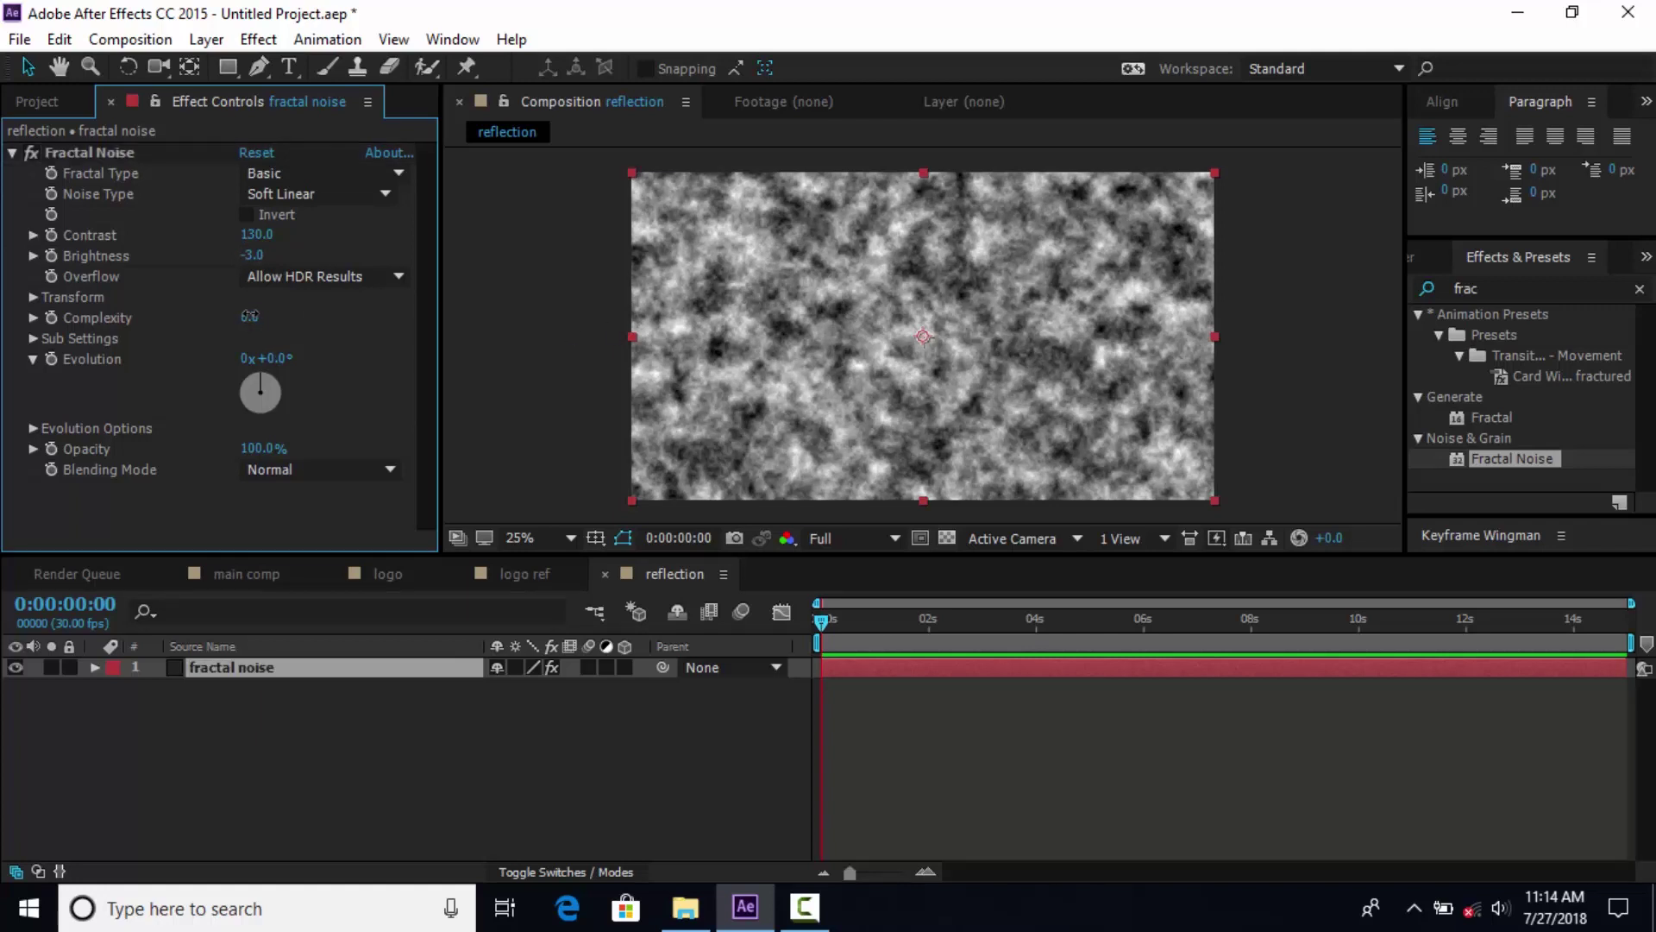
{"action": "key", "text": "Return"}
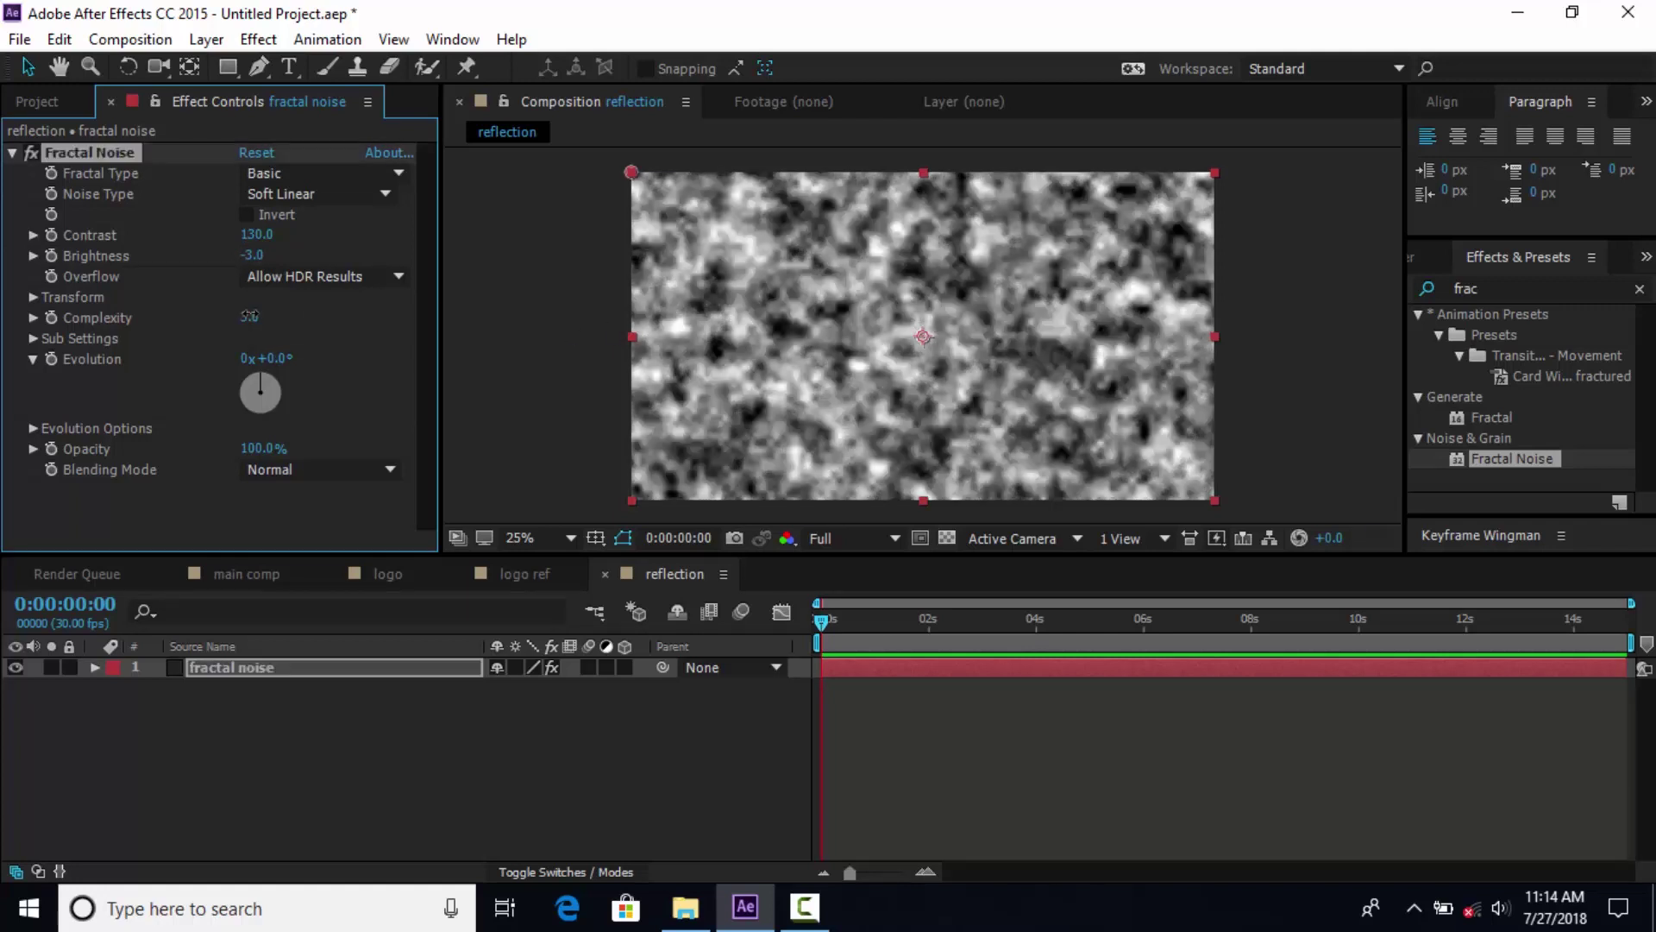
{"action": "left_click", "coordinate": [33, 297]}
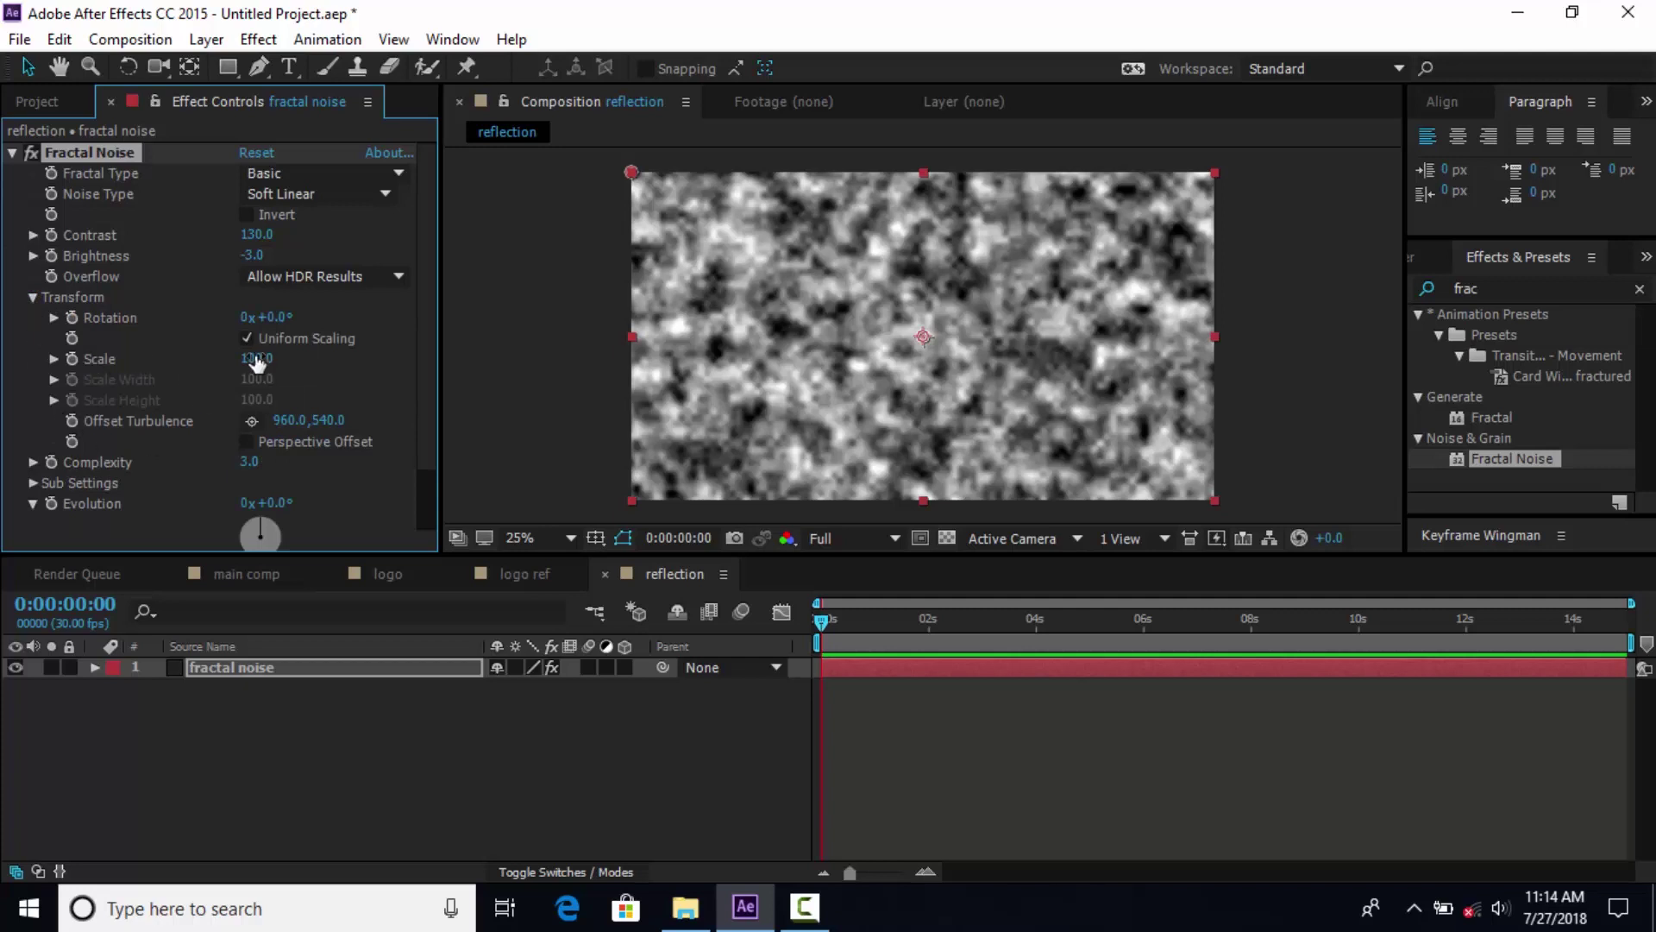
{"action": "left_click", "coordinate": [54, 358]}
{"action": "left_click_drag", "start_coordinate": [257, 358], "coordinate": [511, 358]}
{"action": "left_click", "coordinate": [259, 358]}
{"action": "type", "text": "250"}
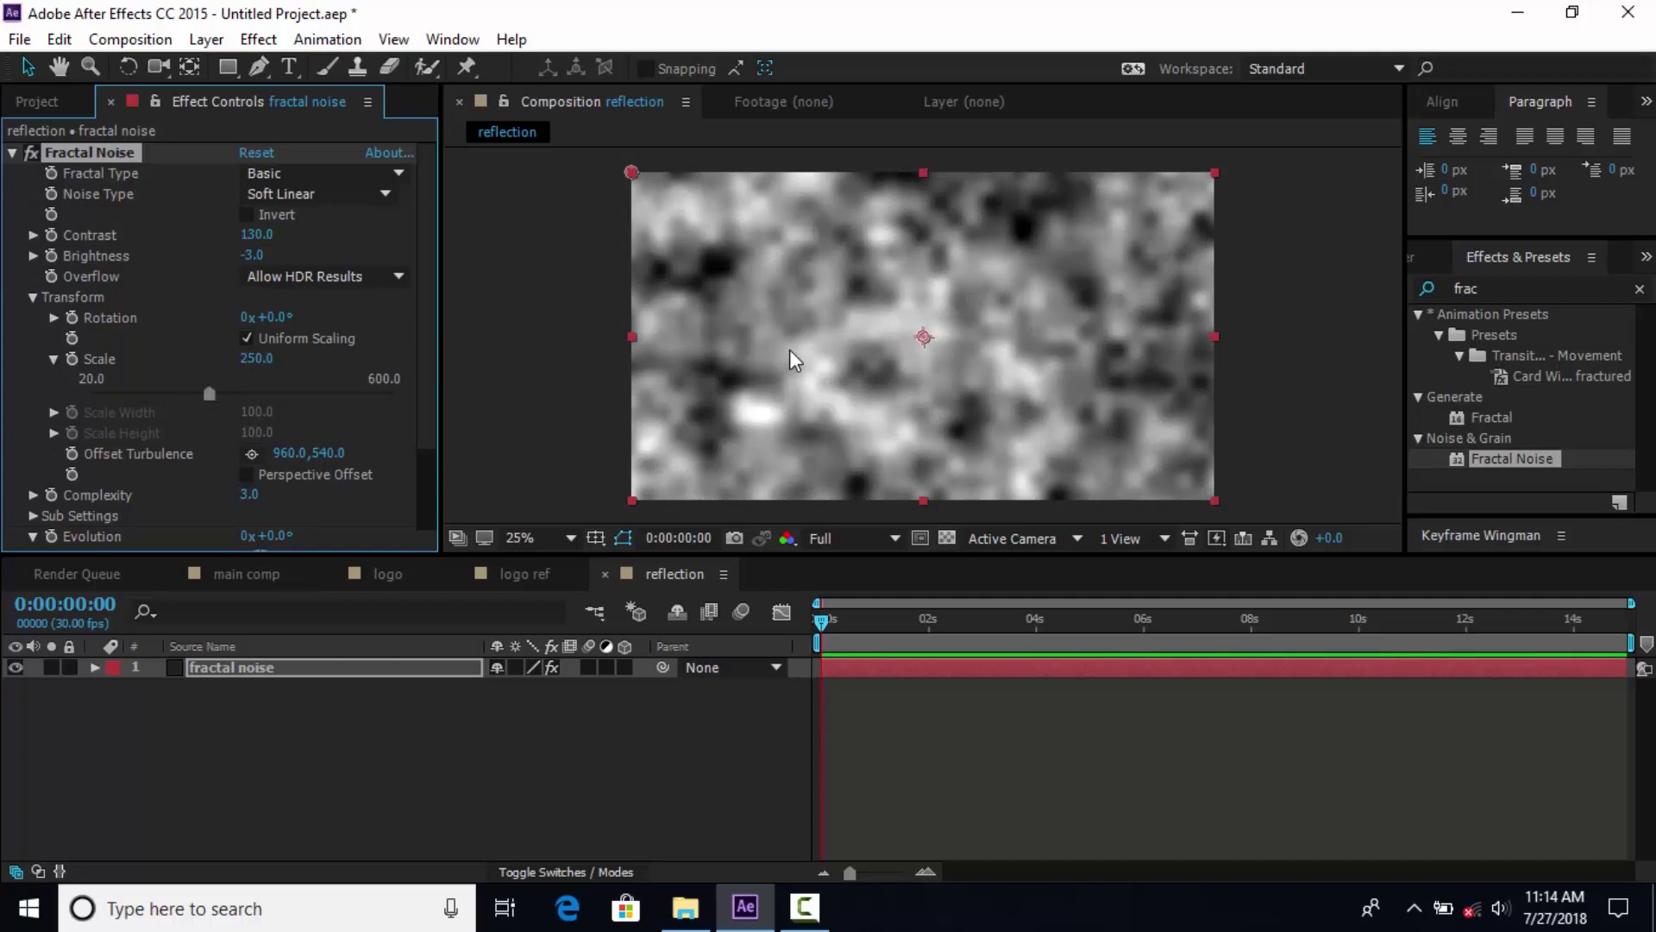
{"action": "key", "text": "Return"}
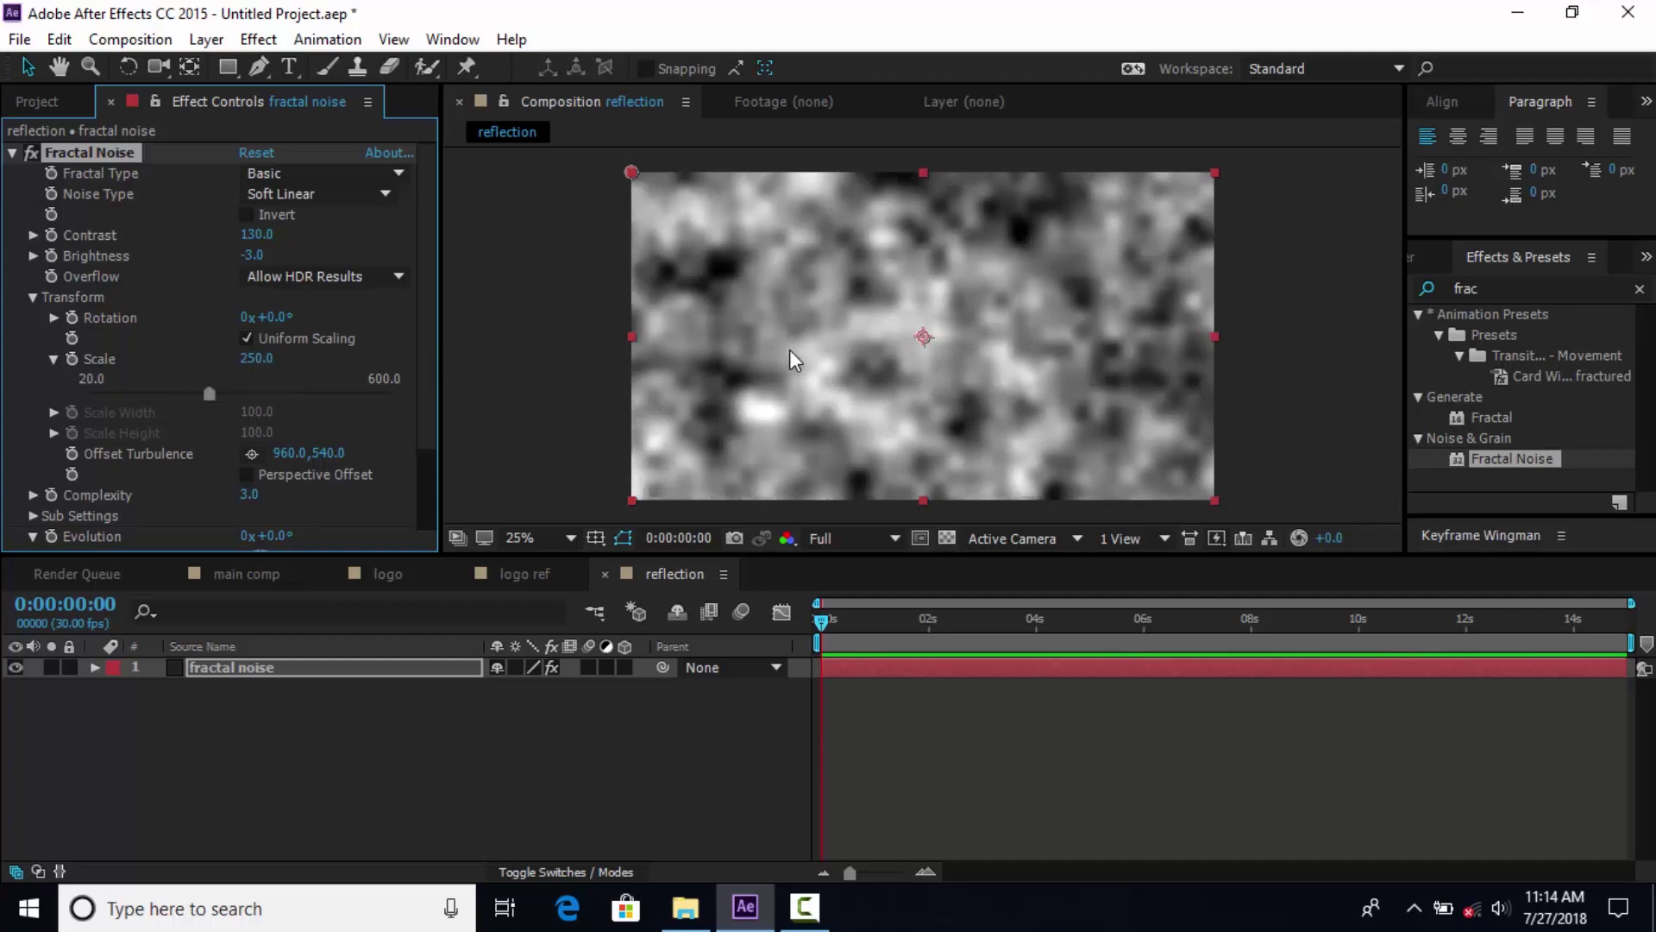
{"action": "left_click", "coordinate": [34, 297]}
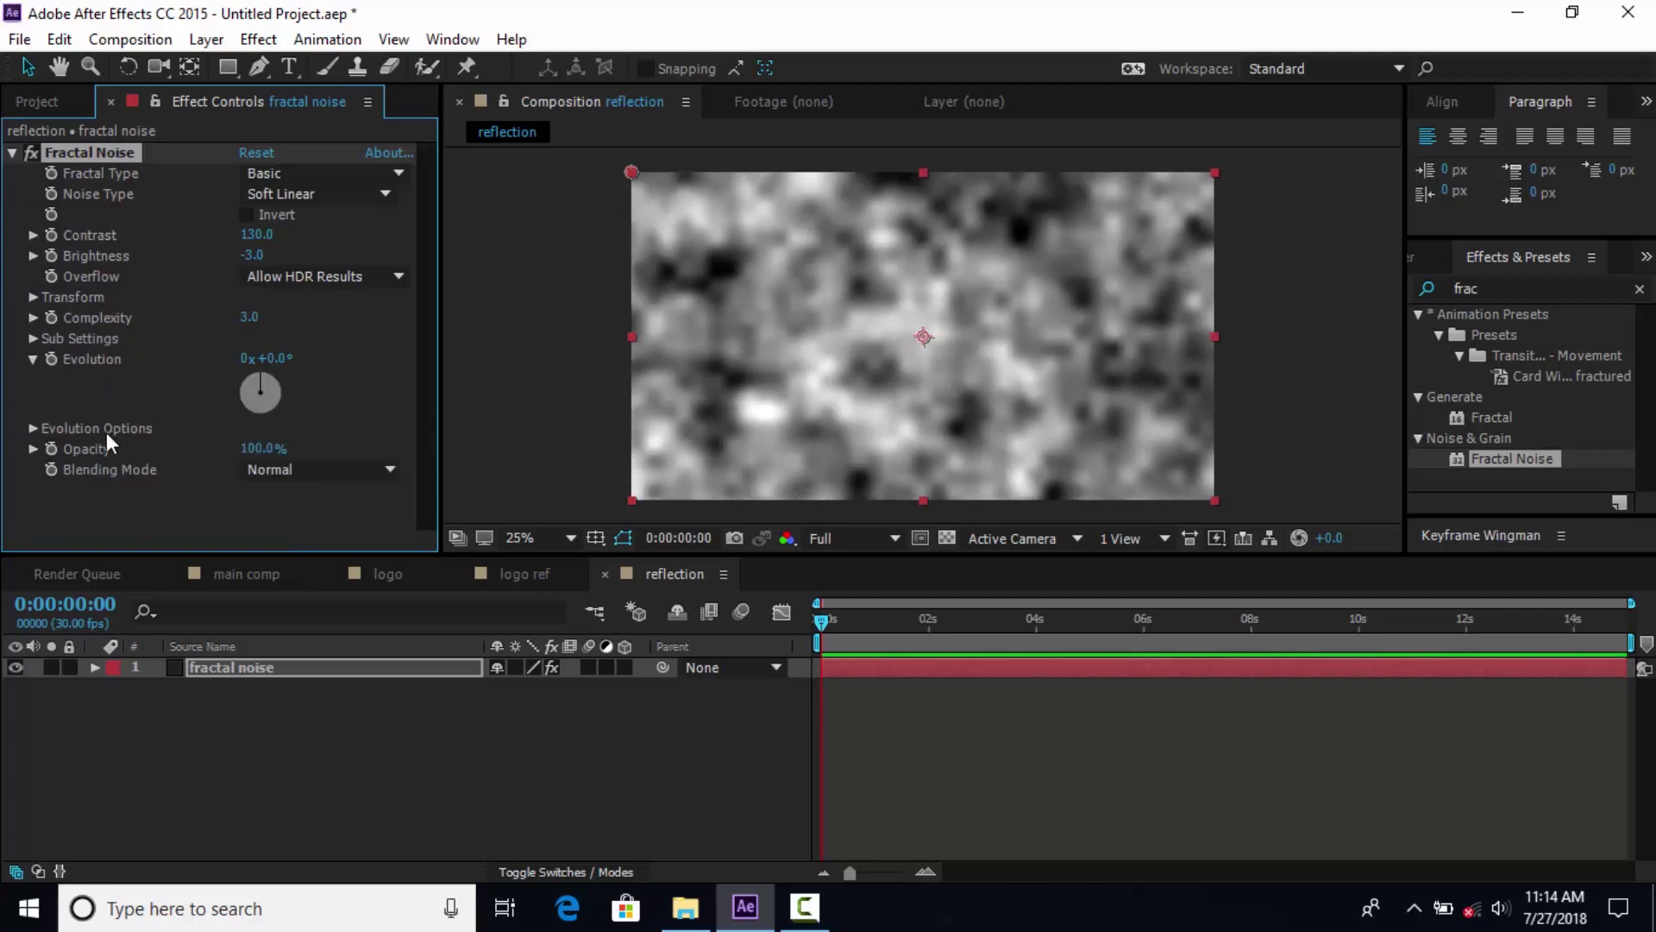
Drive the Fractal Noise evolution with the expression time*30 and lower the preview resolution to Quarter.
{"action": "left_click", "coordinate": [50, 358], "text": "alt"}
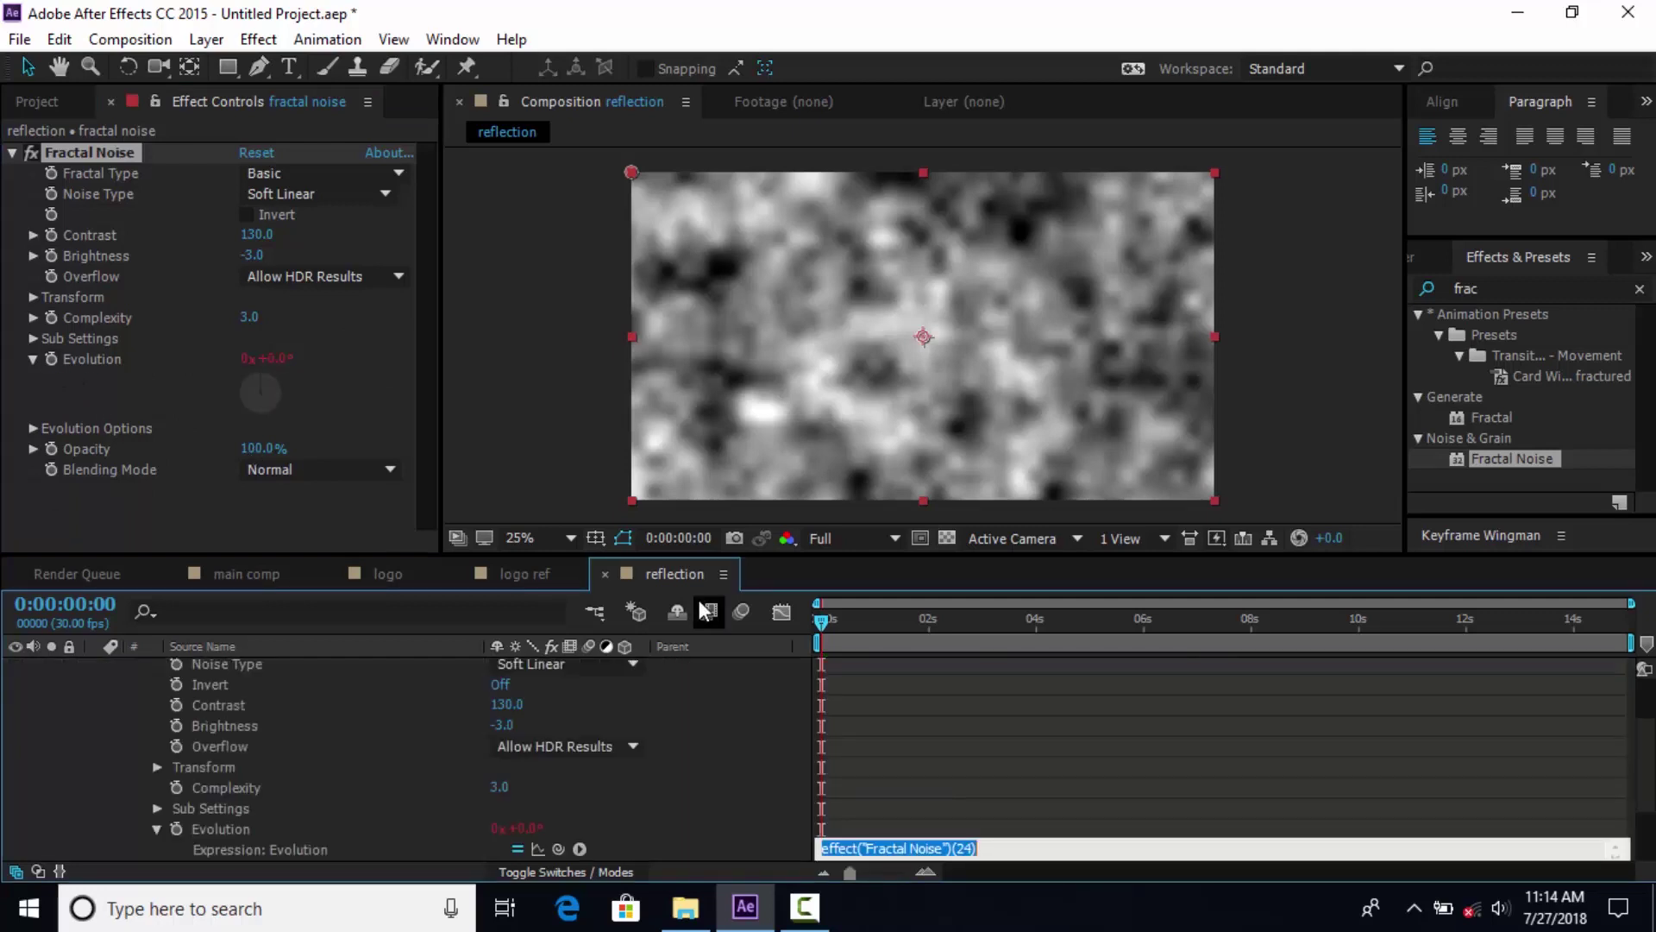
{"action": "type", "text": "time*30"}
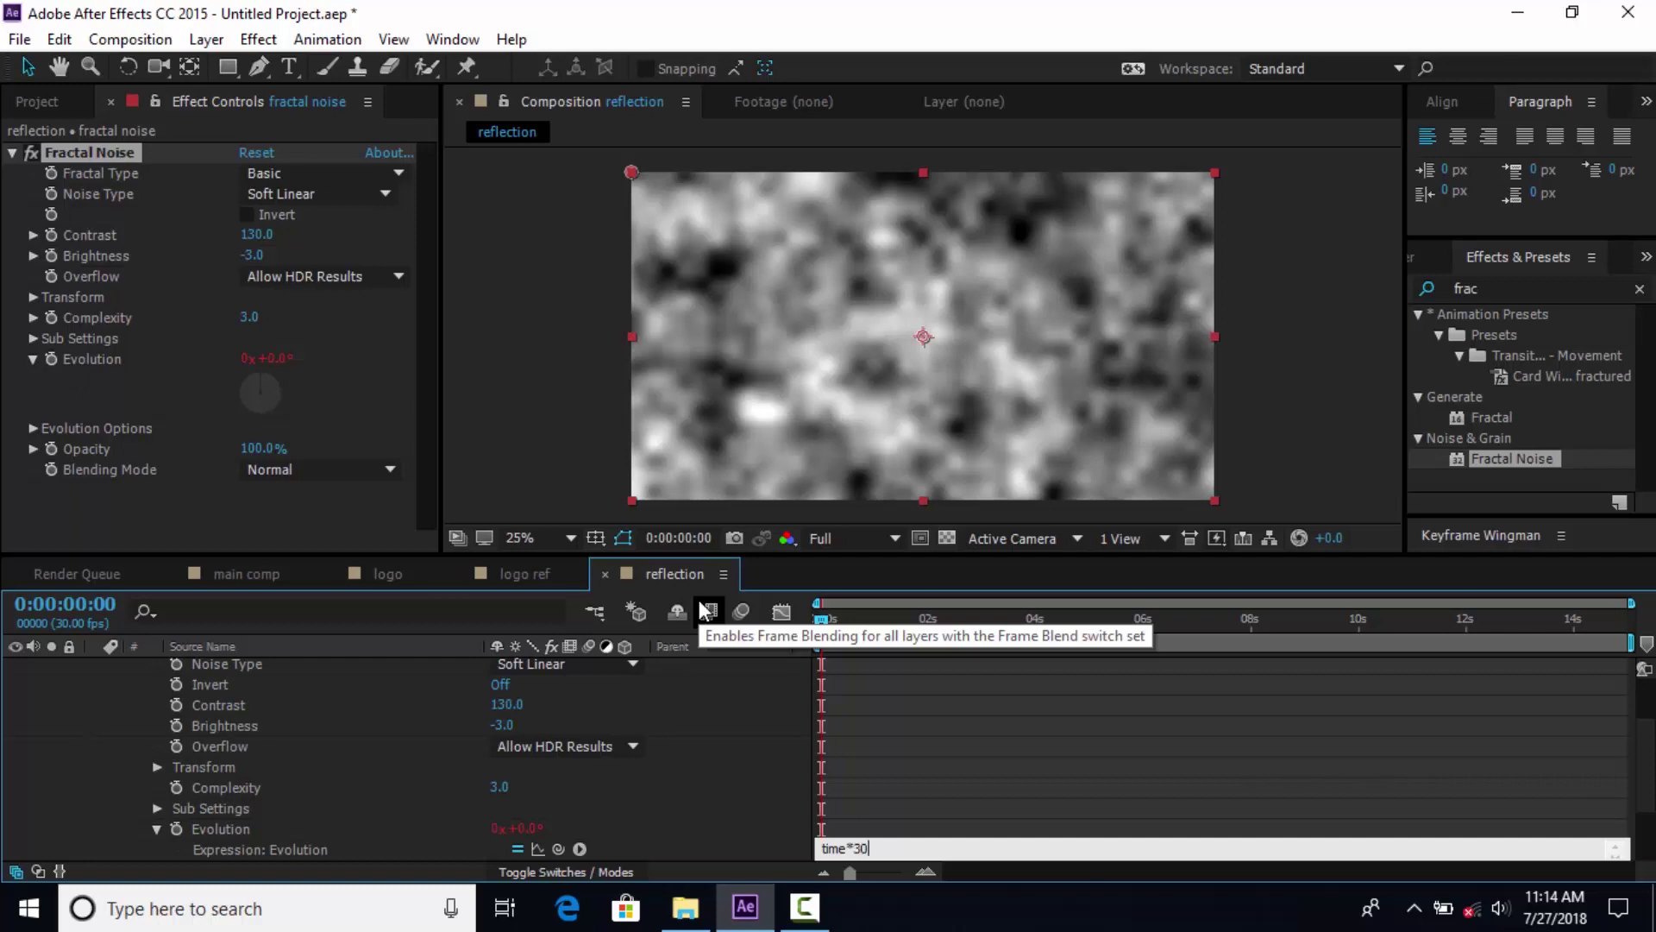
{"action": "key", "text": "KP_Enter"}
{"action": "key", "text": "ctrl+alt+shift+j"}
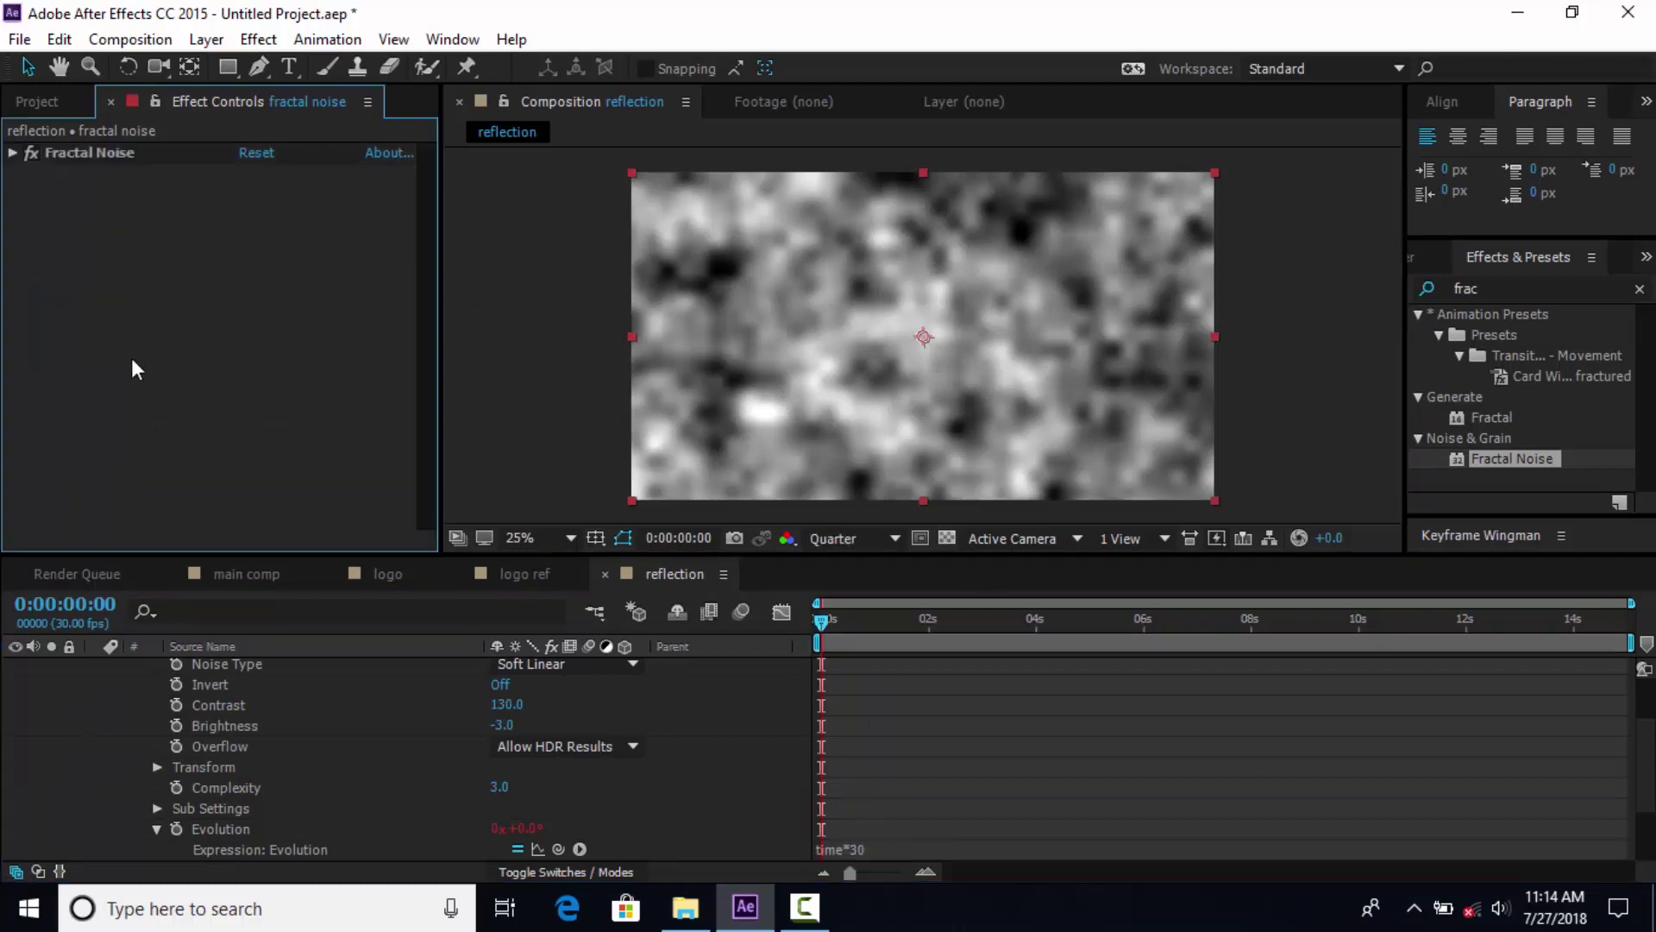
Apply the Fast Blur effect to the fractal noise layer and collapse the layer's properties in the timeline.
{"action": "key", "text": "ctrl+5"}
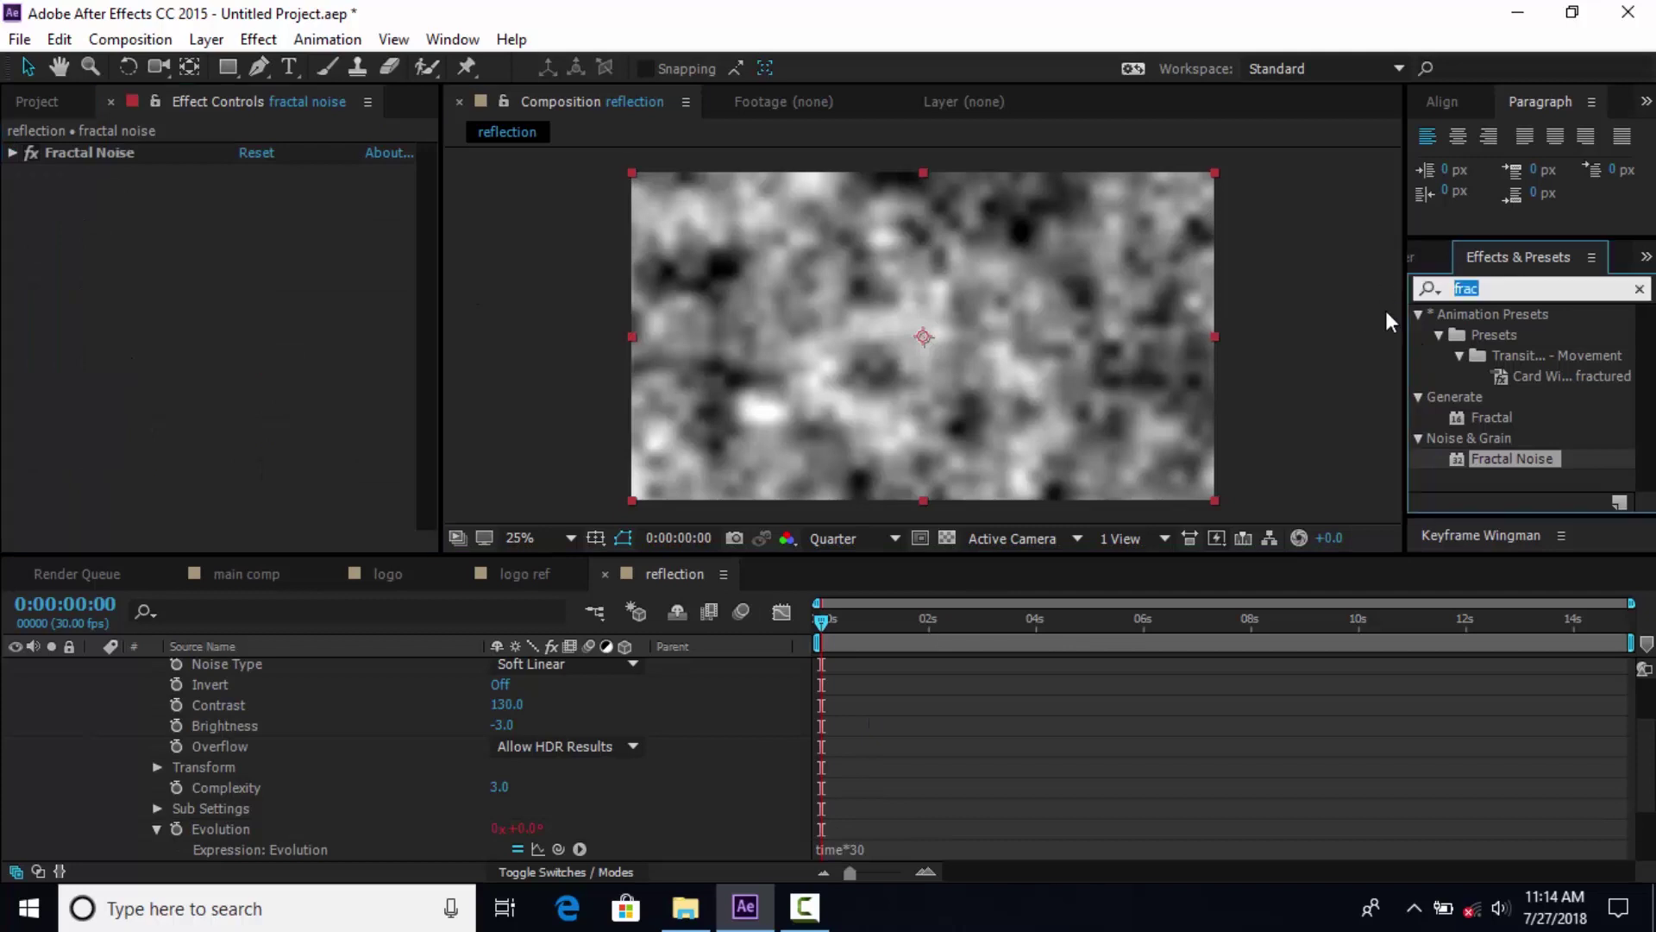
{"action": "type", "text": "fast"}
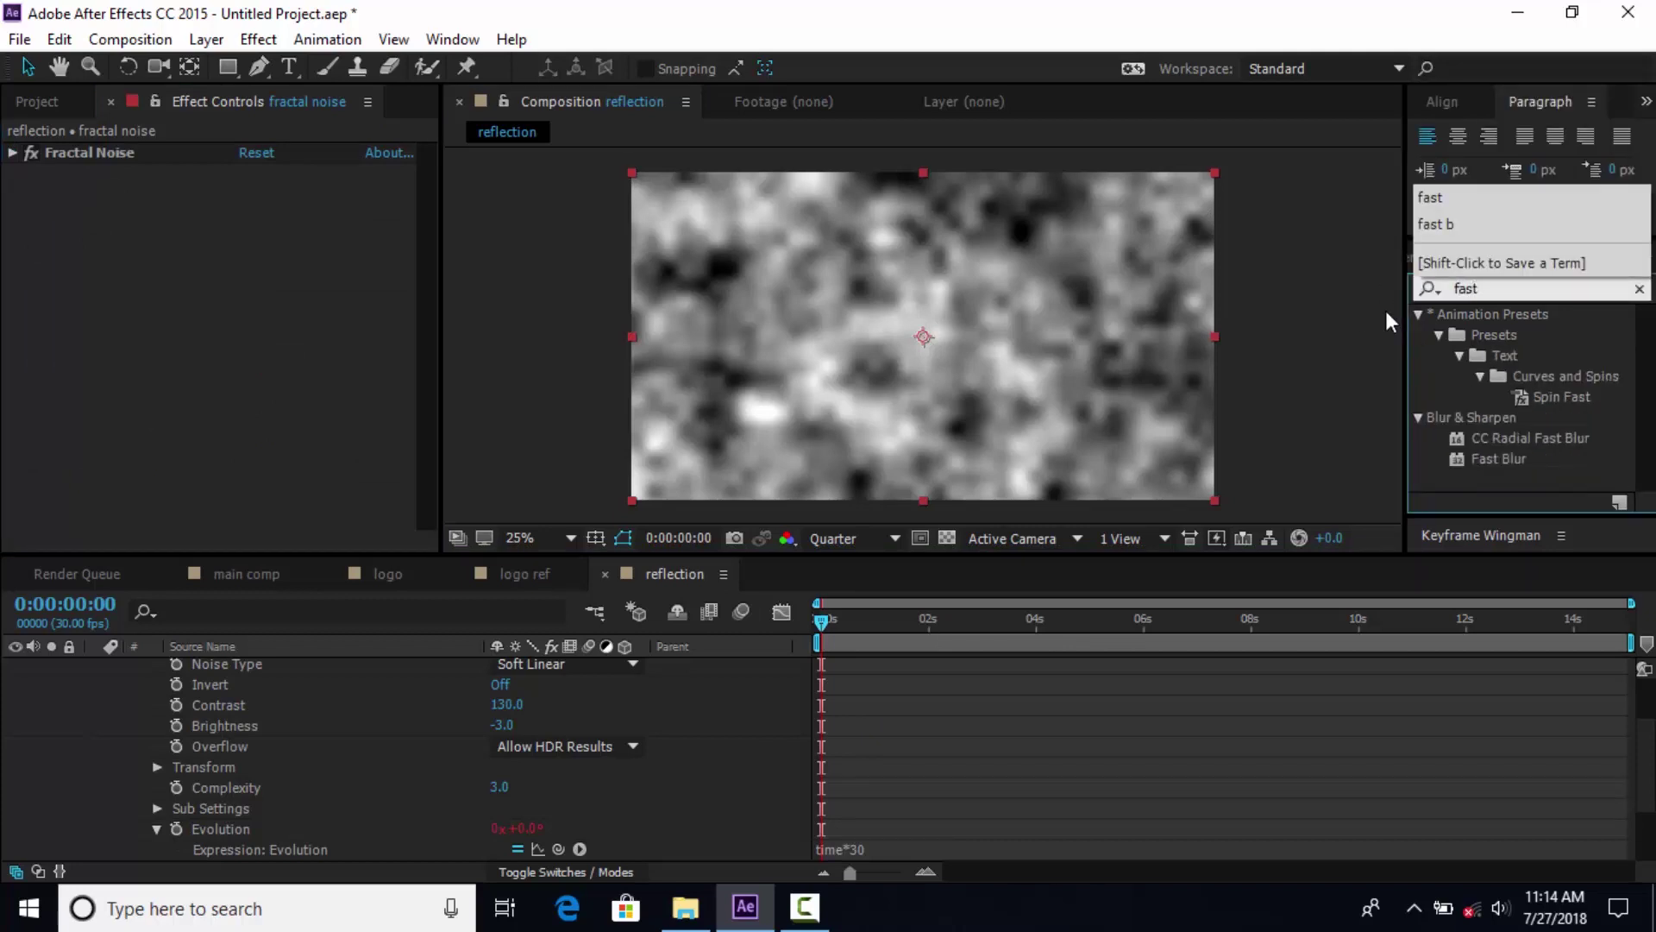
{"action": "left_click", "coordinate": [1499, 459]}
{"action": "left_click_drag", "start_coordinate": [1497, 459], "coordinate": [845, 430]}
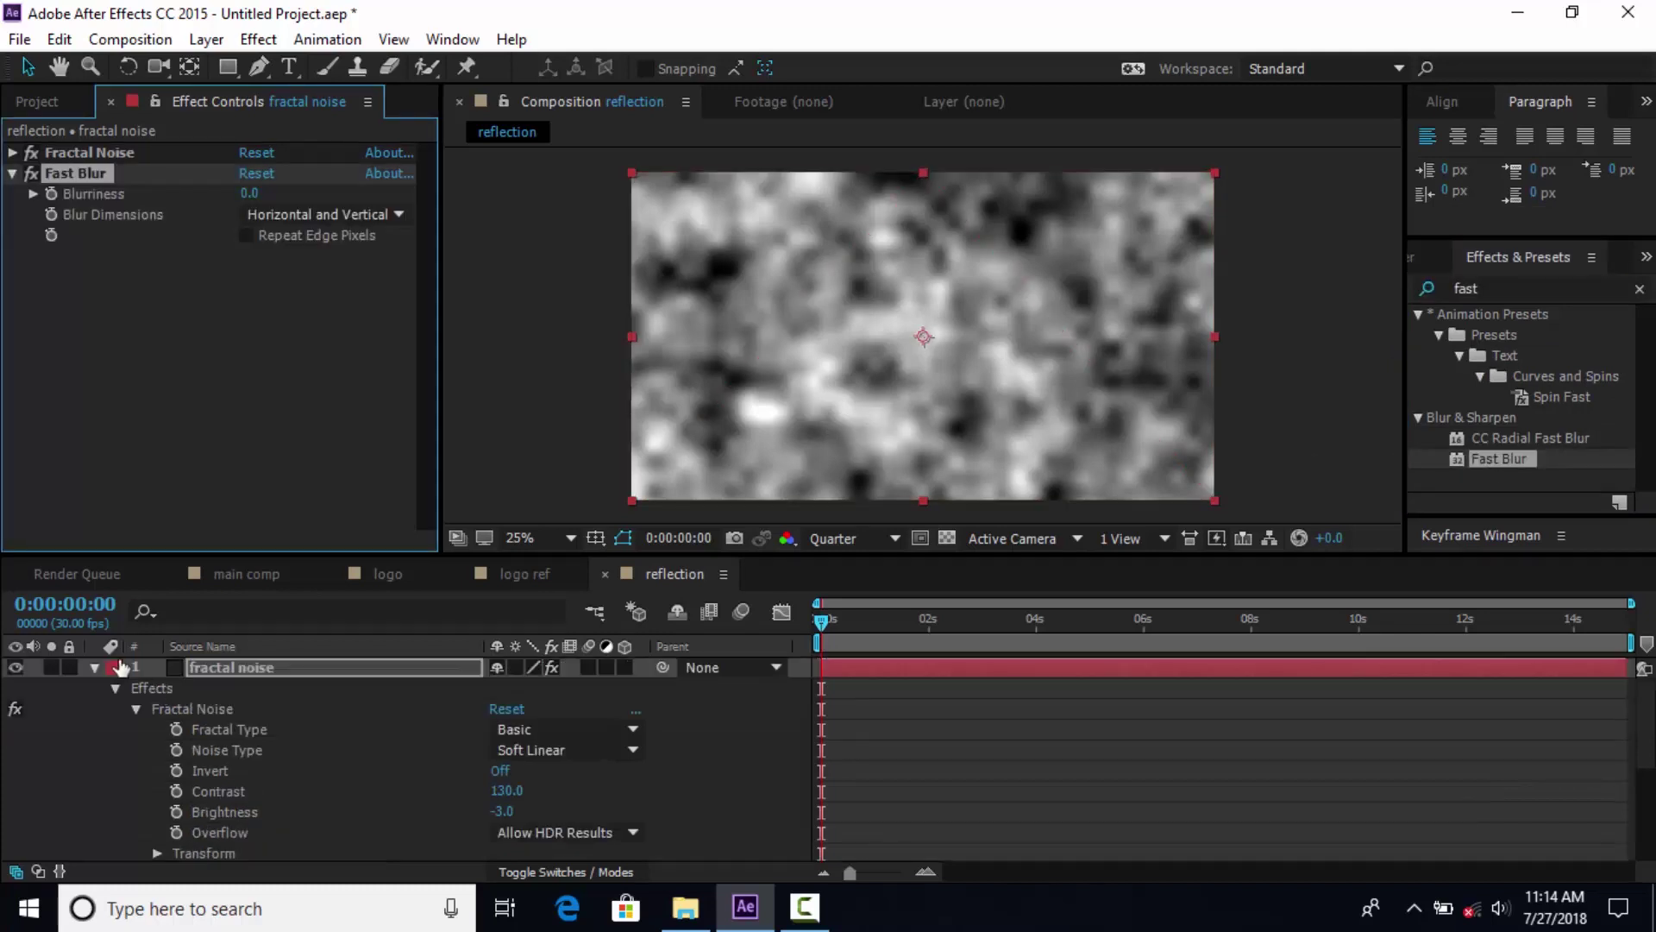
{"action": "left_click", "coordinate": [94, 668]}
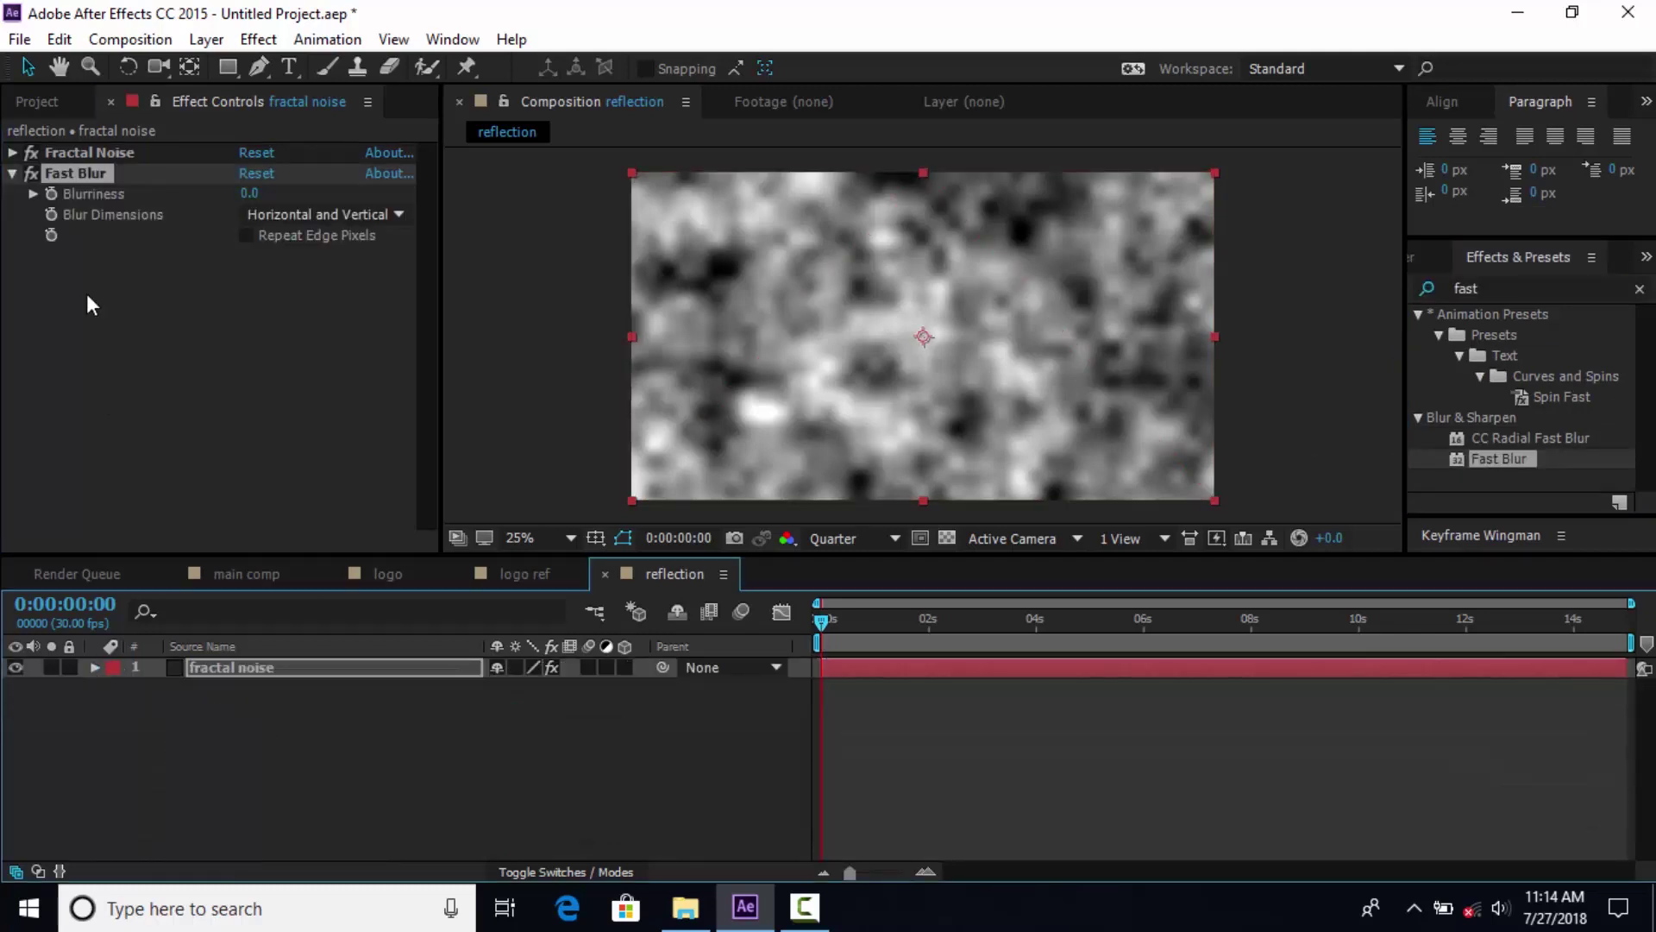
Set the Fast Blur blurriness to 50 and enable Repeat Edge Pixels.
{"action": "left_click_drag", "start_coordinate": [255, 195], "coordinate": [310, 192]}
{"action": "left_click", "coordinate": [252, 193]}
{"action": "type", "text": "50"}
{"action": "key", "text": "Return"}
{"action": "left_click", "coordinate": [247, 235]}
{"action": "left_click", "coordinate": [254, 343]}
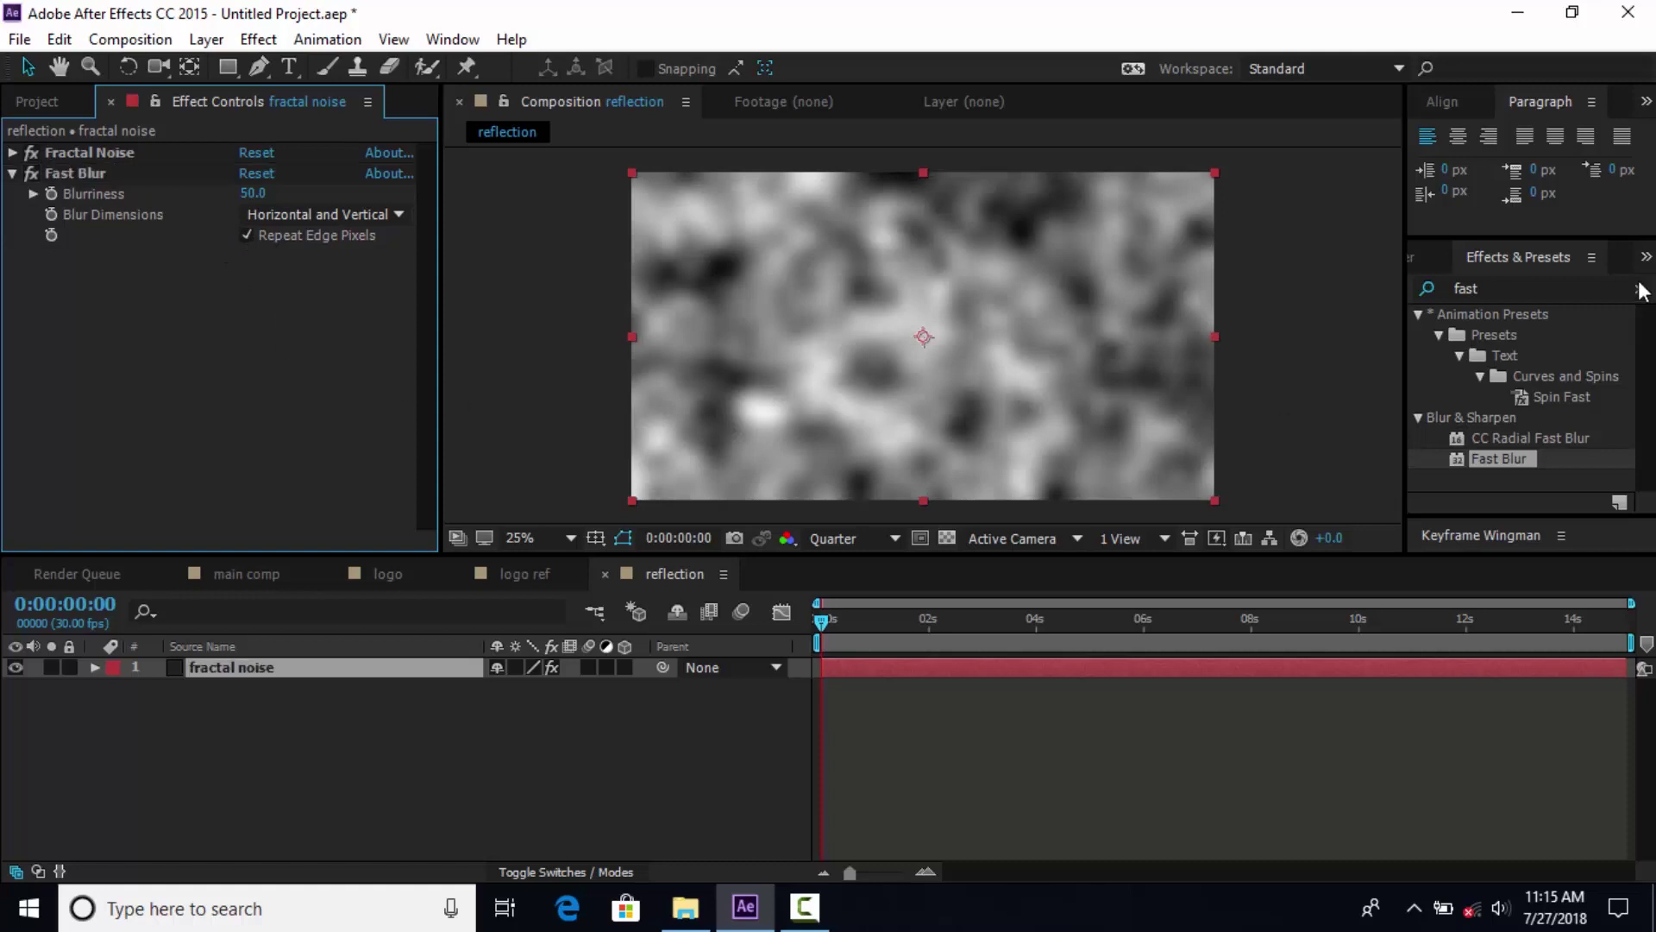
Apply the HDR Compander effect to the fractal noise layer and set its gain to 1.50.
{"action": "left_click", "coordinate": [1438, 294]}
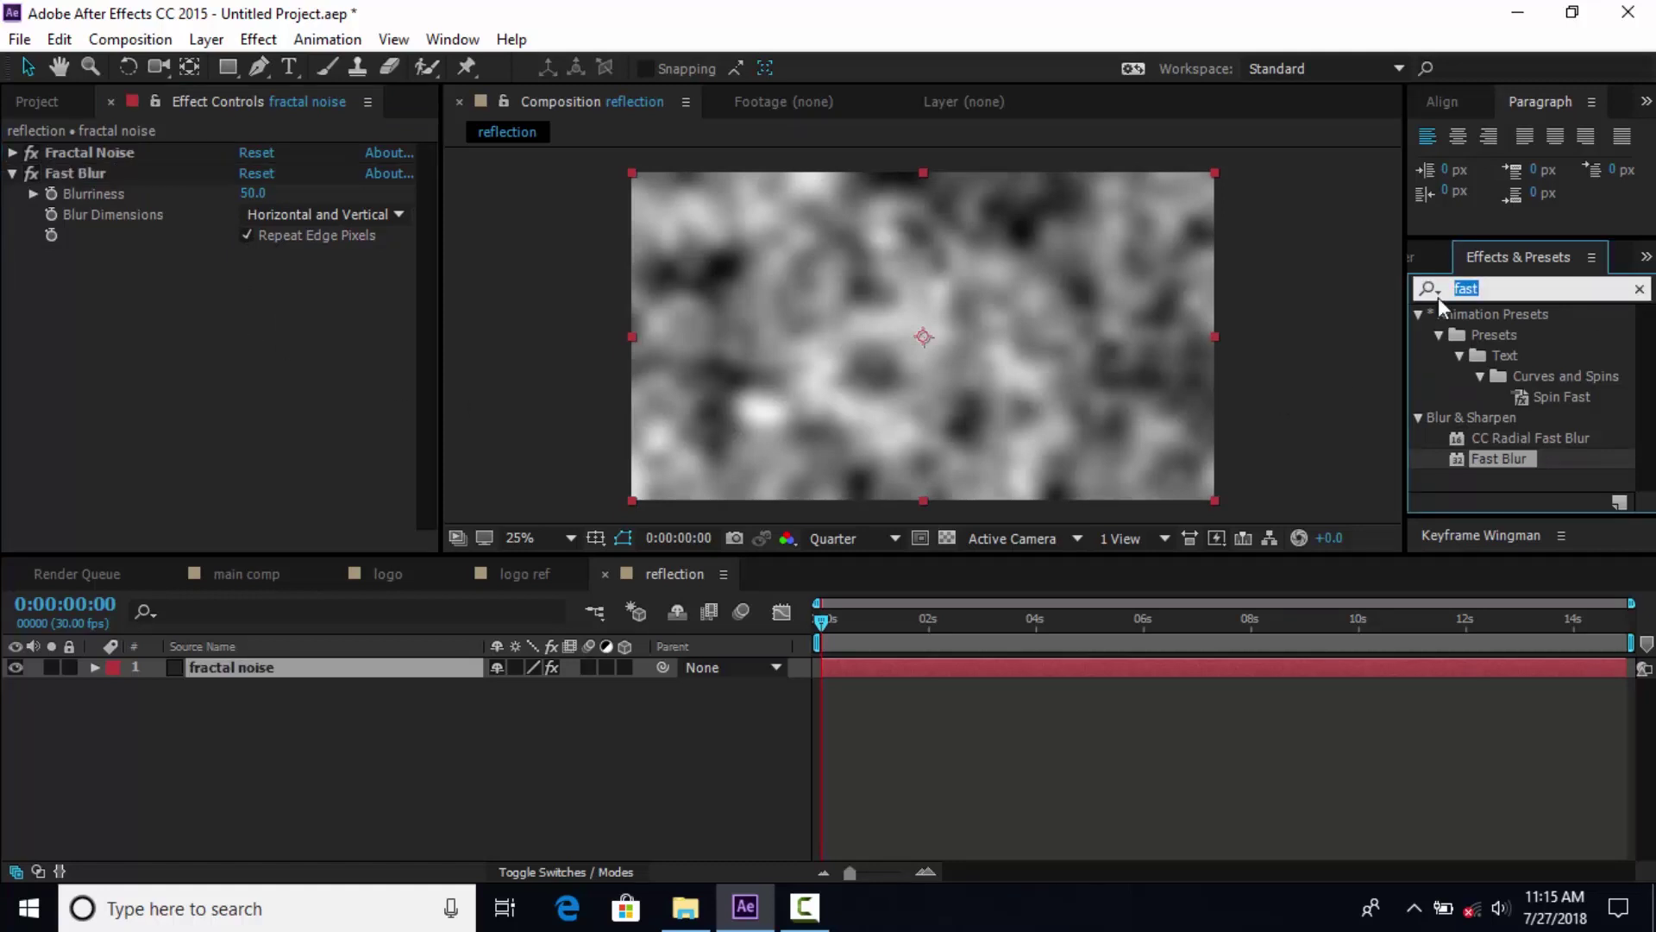
{"action": "type", "text": "hdr"}
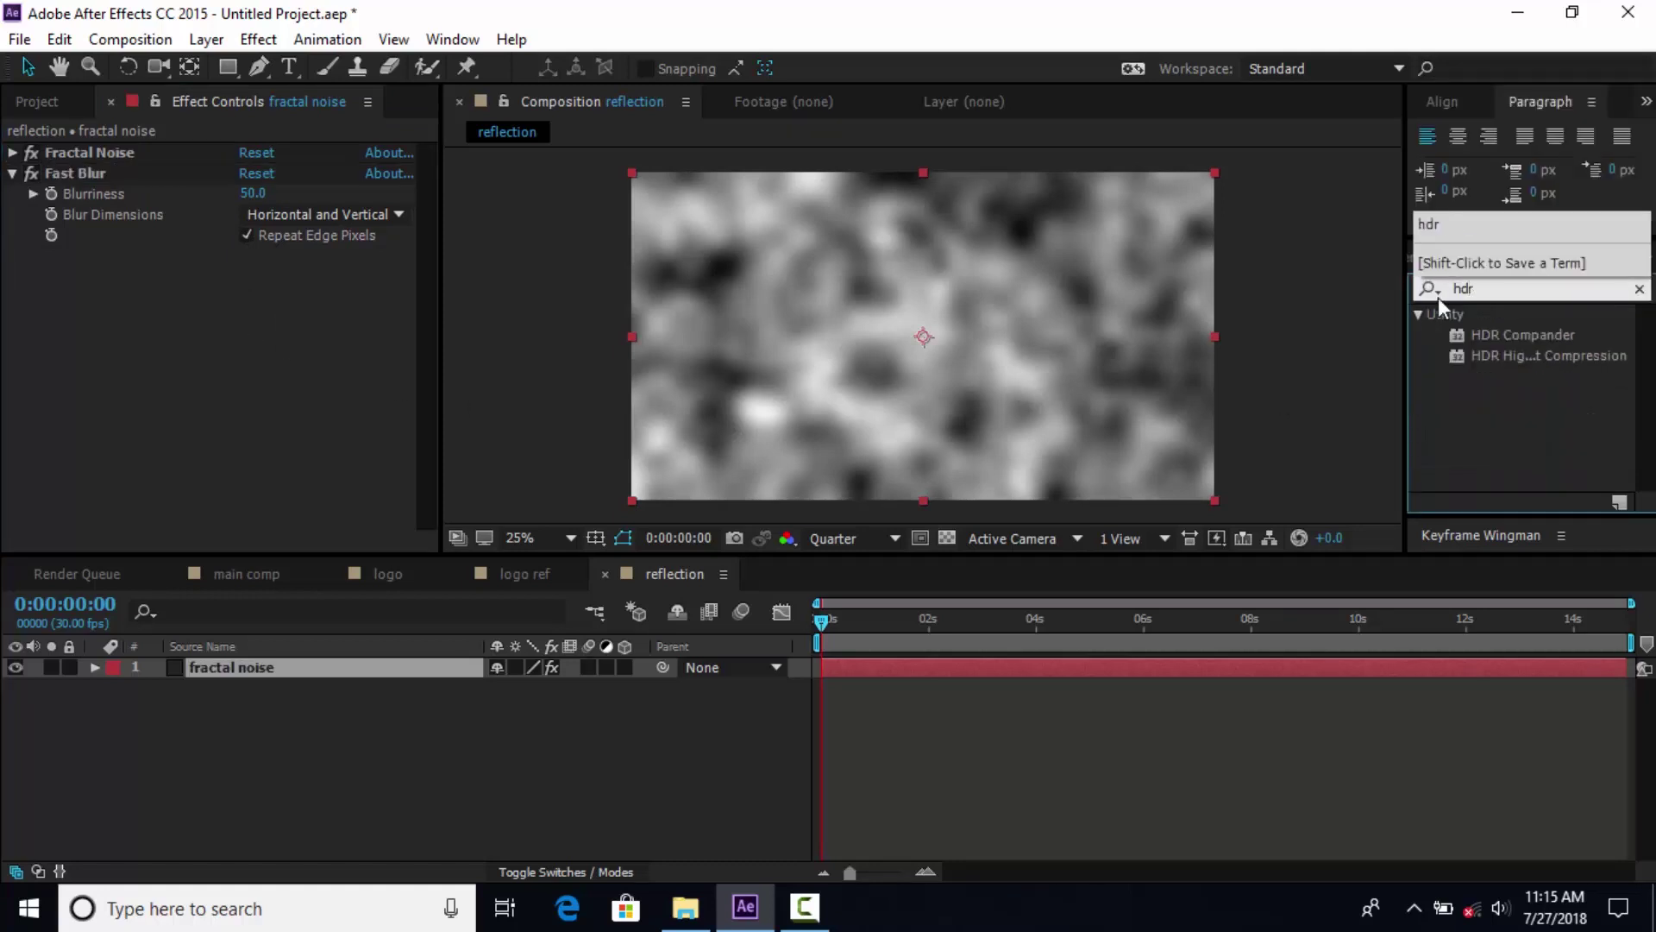
{"action": "left_click_drag", "start_coordinate": [1541, 340], "coordinate": [1028, 364]}
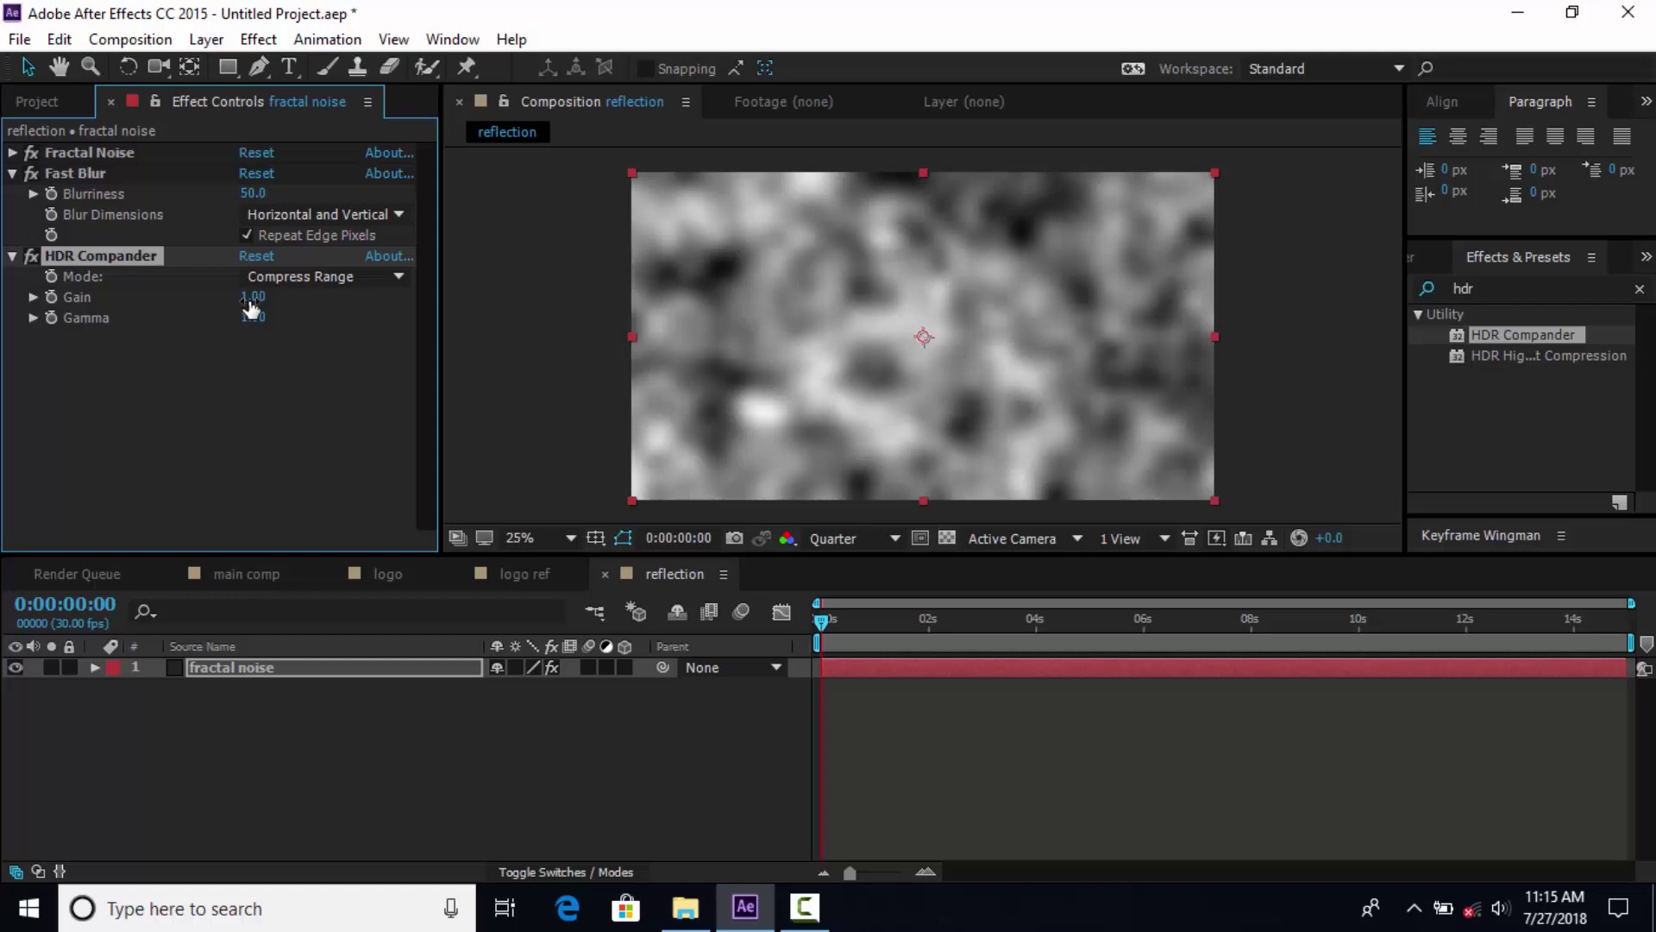
{"action": "left_click_drag", "start_coordinate": [251, 307], "coordinate": [253, 298]}
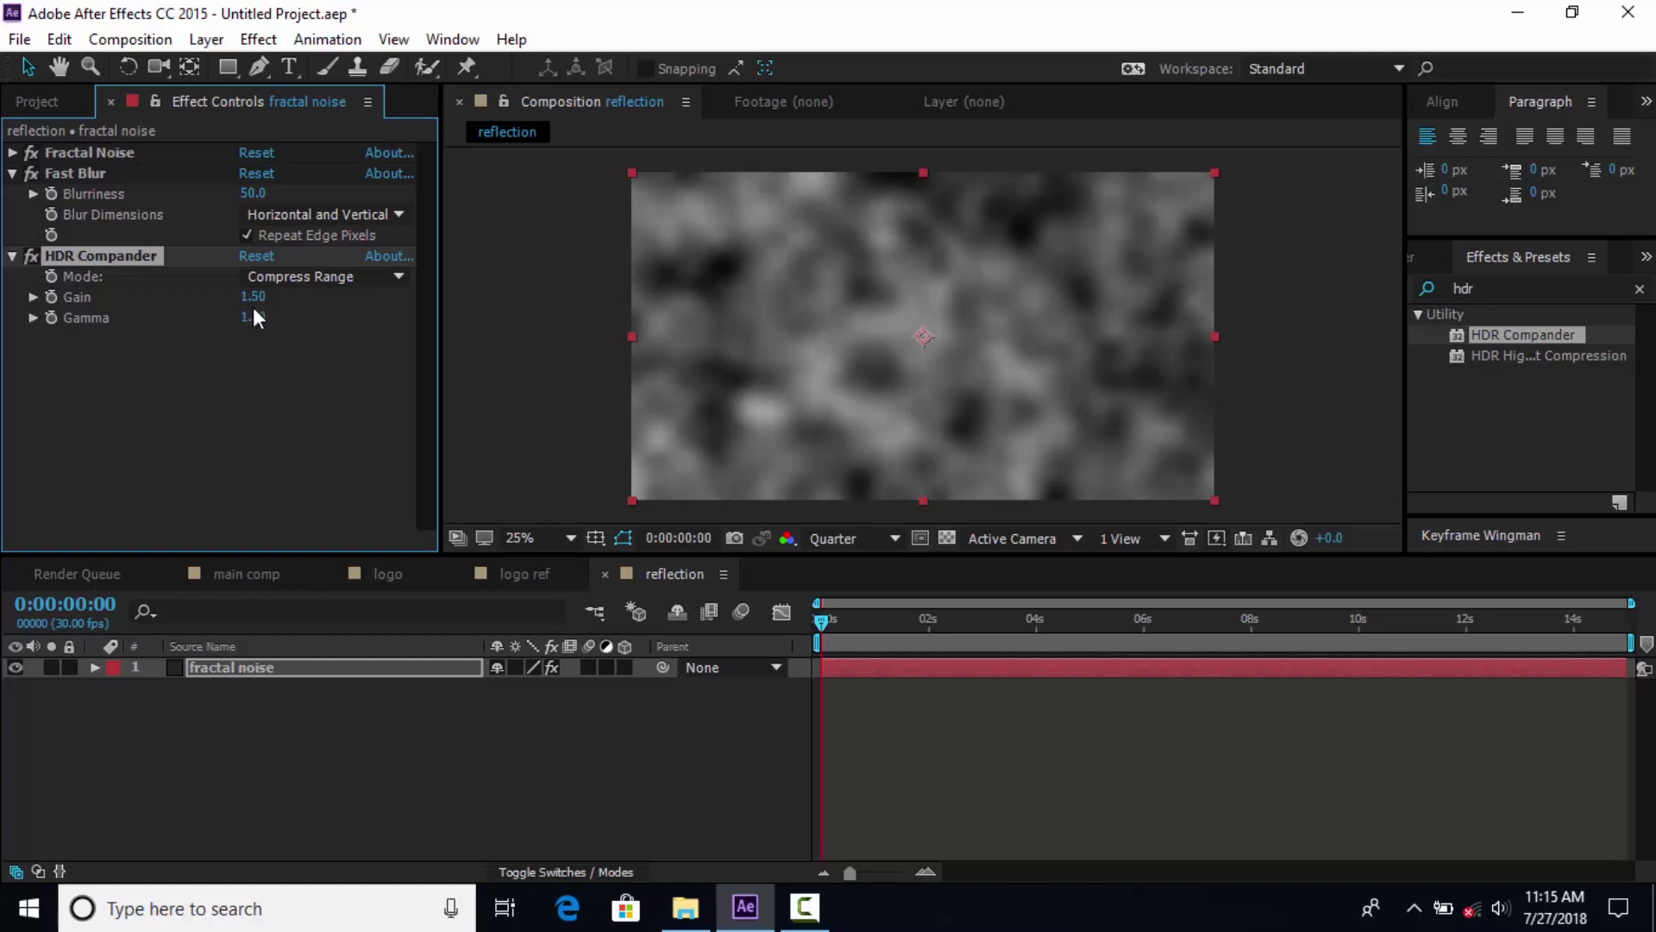
Create a new solid layer named "cell parten" in the reflection composition.
{"action": "left_click", "coordinate": [13, 256]}
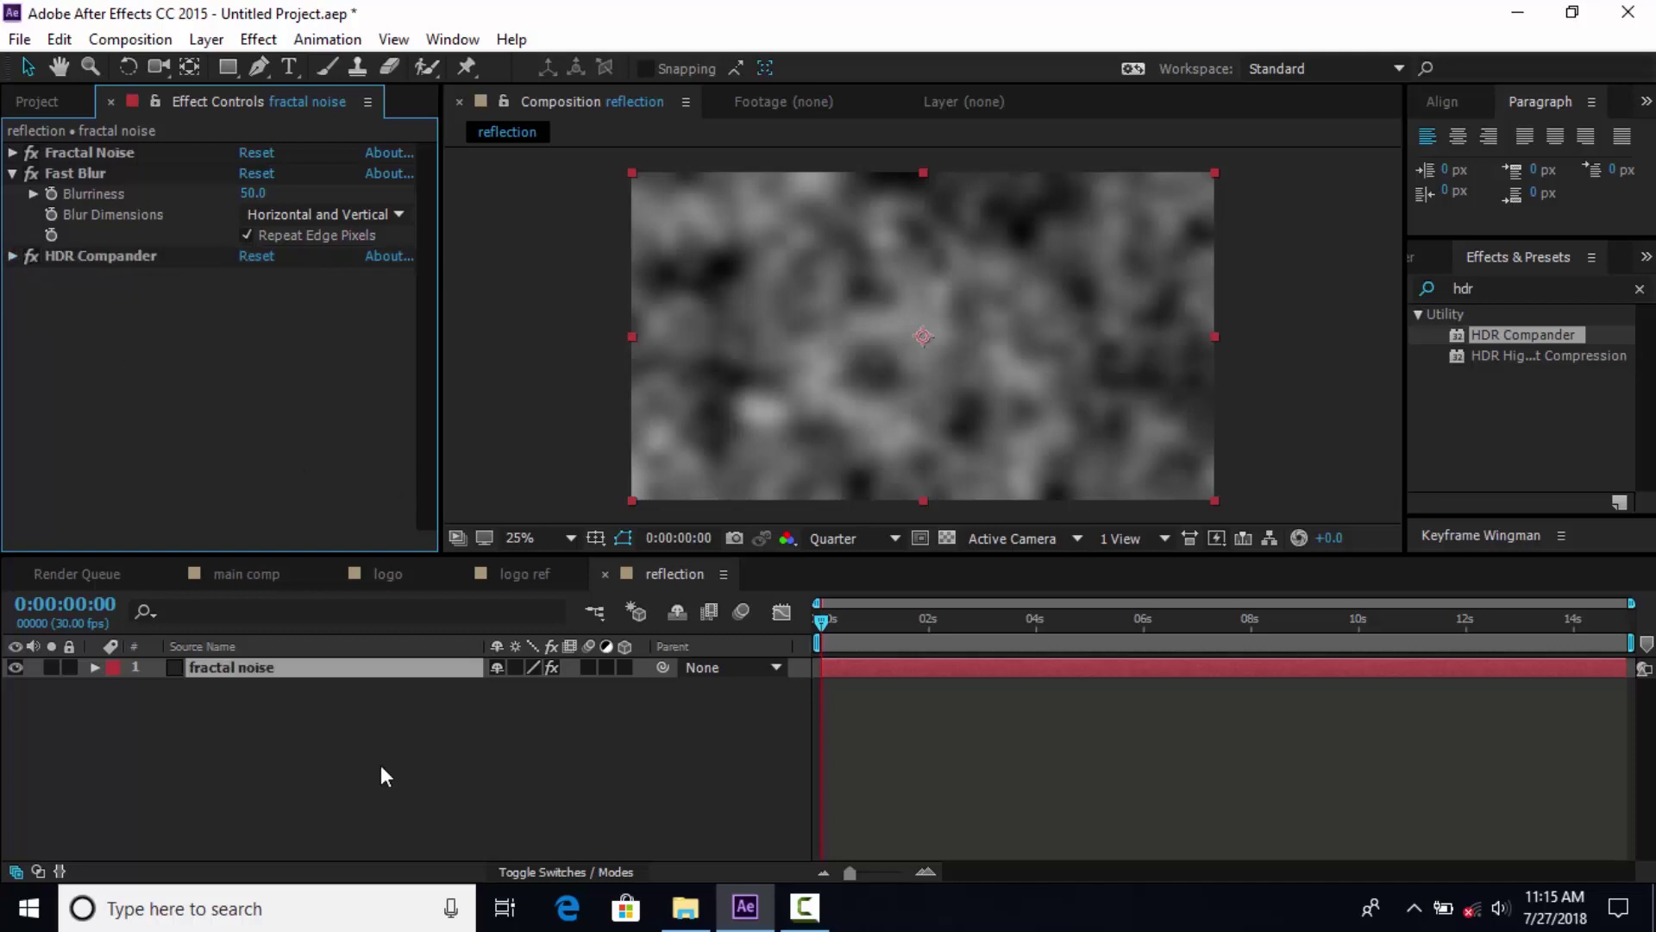
{"action": "left_click", "coordinate": [562, 771]}
{"action": "right_click", "coordinate": [562, 770]}
{"action": "mouse_move", "coordinate": [674, 521]}
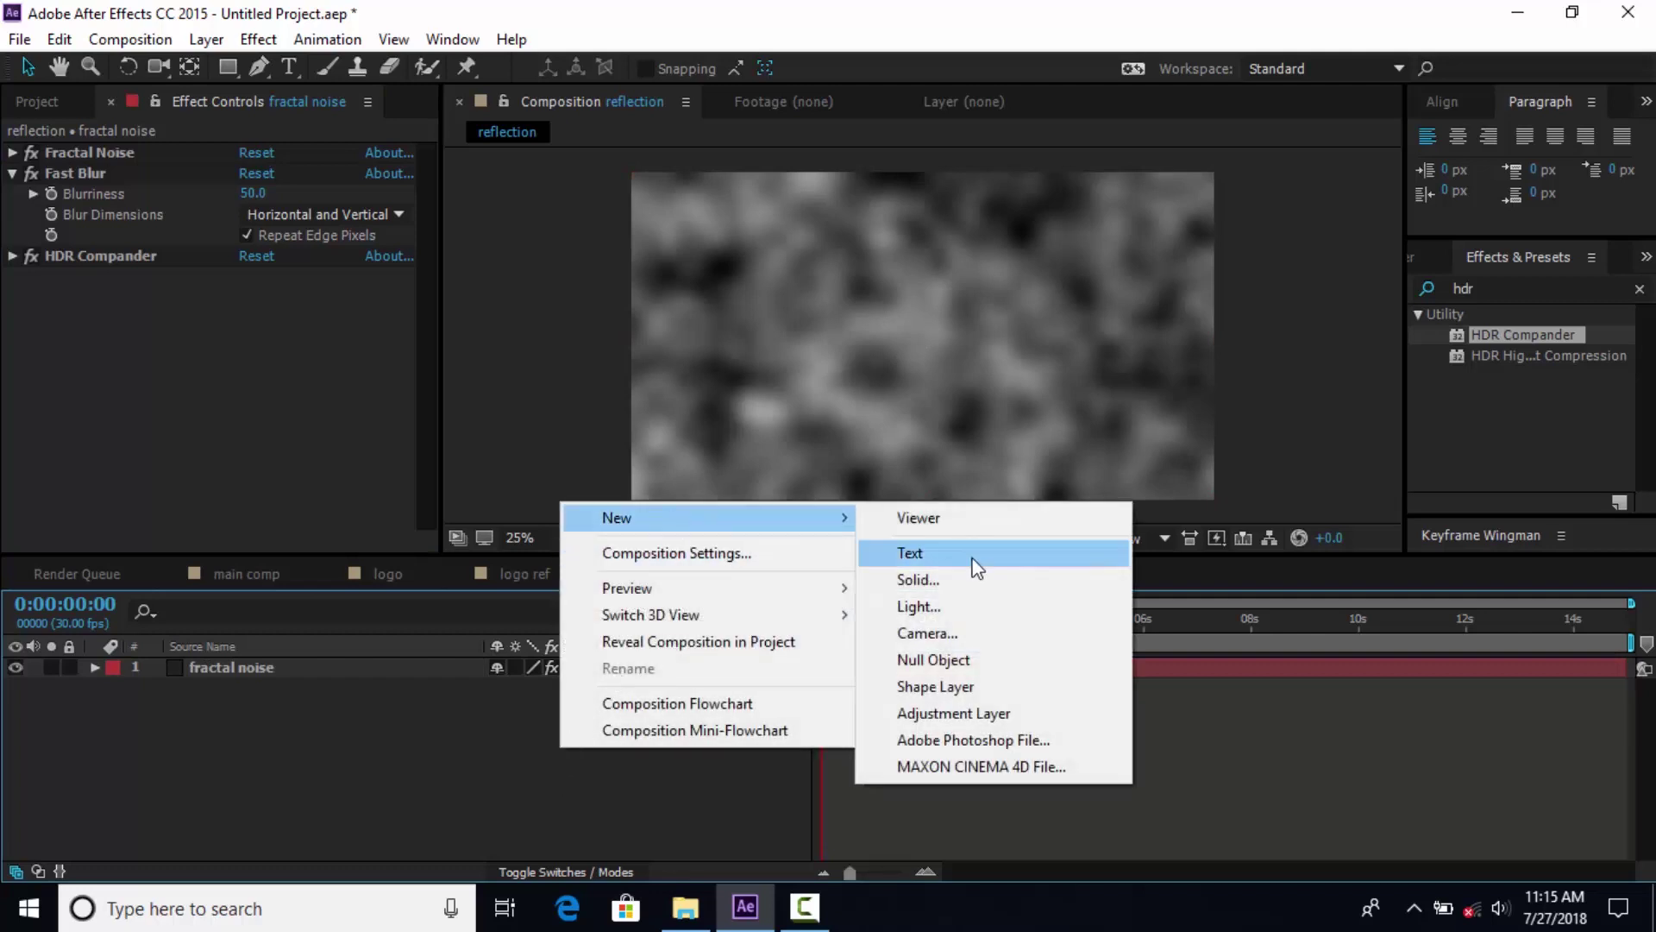
{"action": "left_click", "coordinate": [958, 578]}
{"action": "type", "text": "cell parten"}
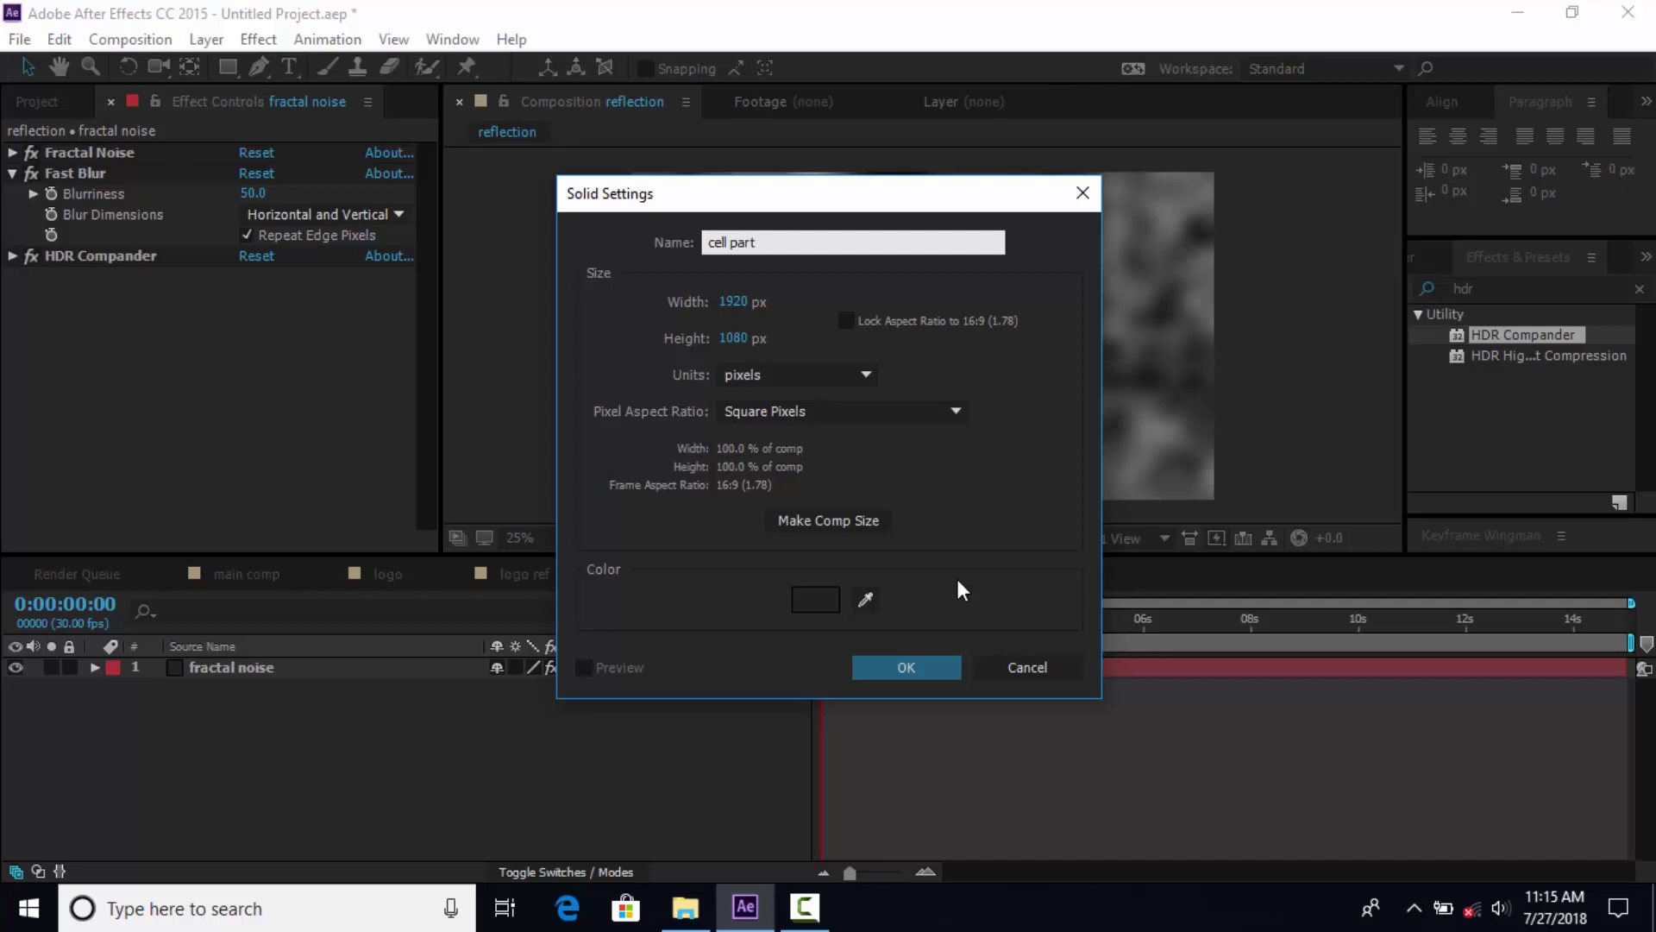
{"action": "key", "text": "Return"}
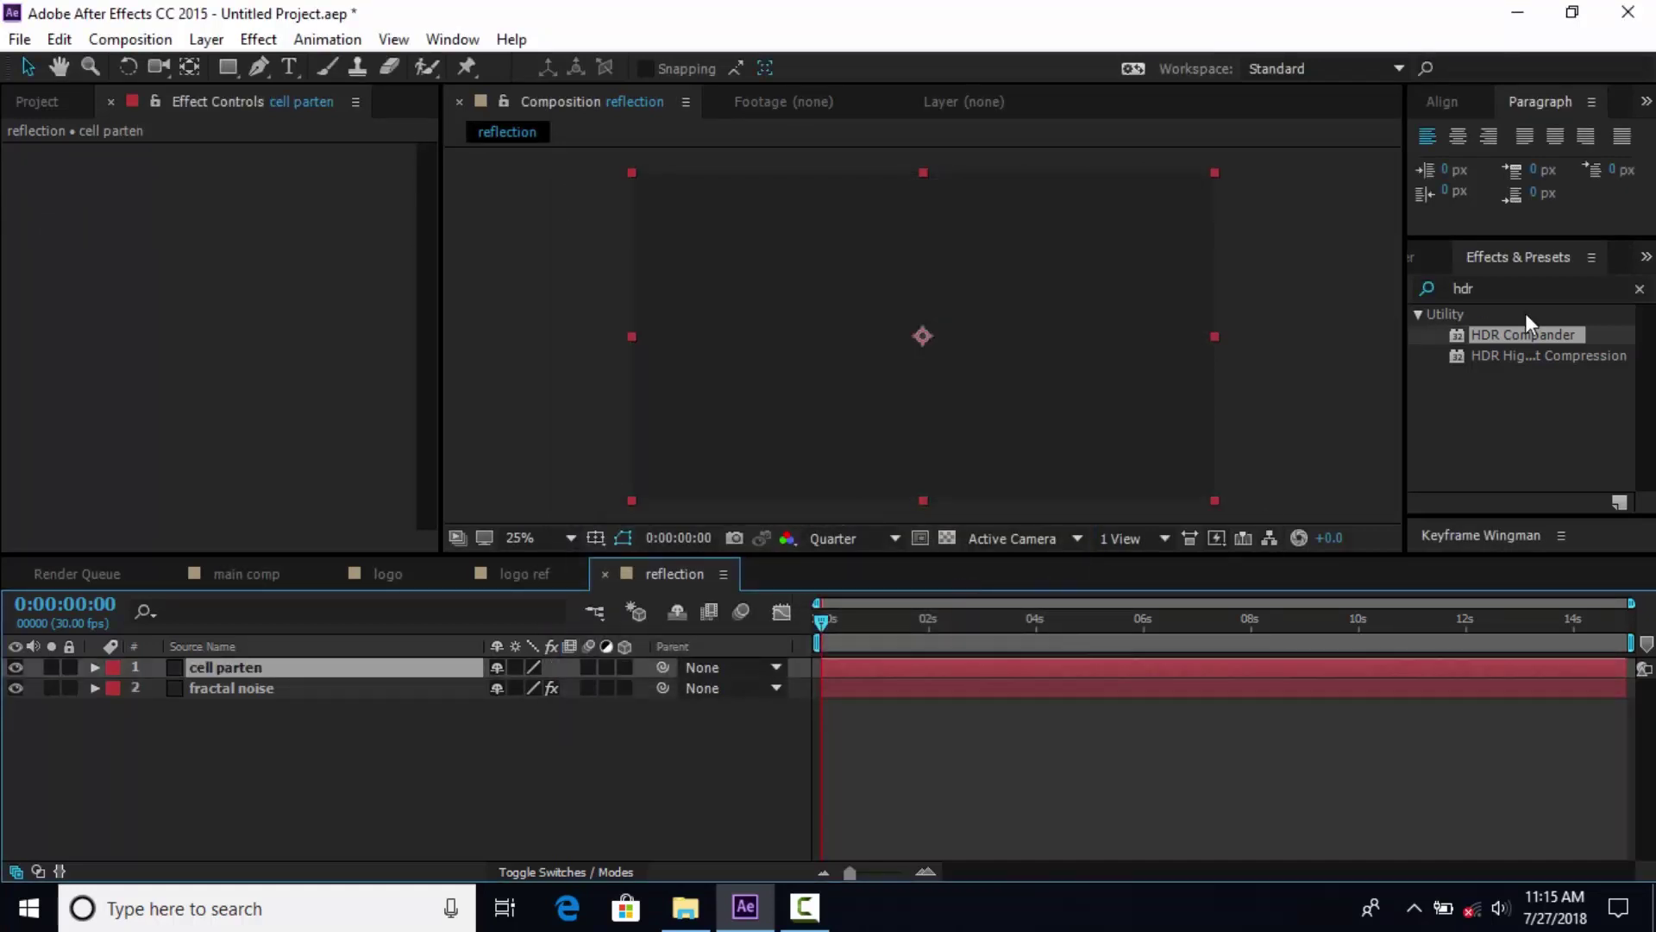
Apply the Cell Pattern effect to the cell parten layer, using the Crystals pattern with Invert enabled.
{"action": "left_click", "coordinate": [1419, 287]}
{"action": "type", "text": "cell"}
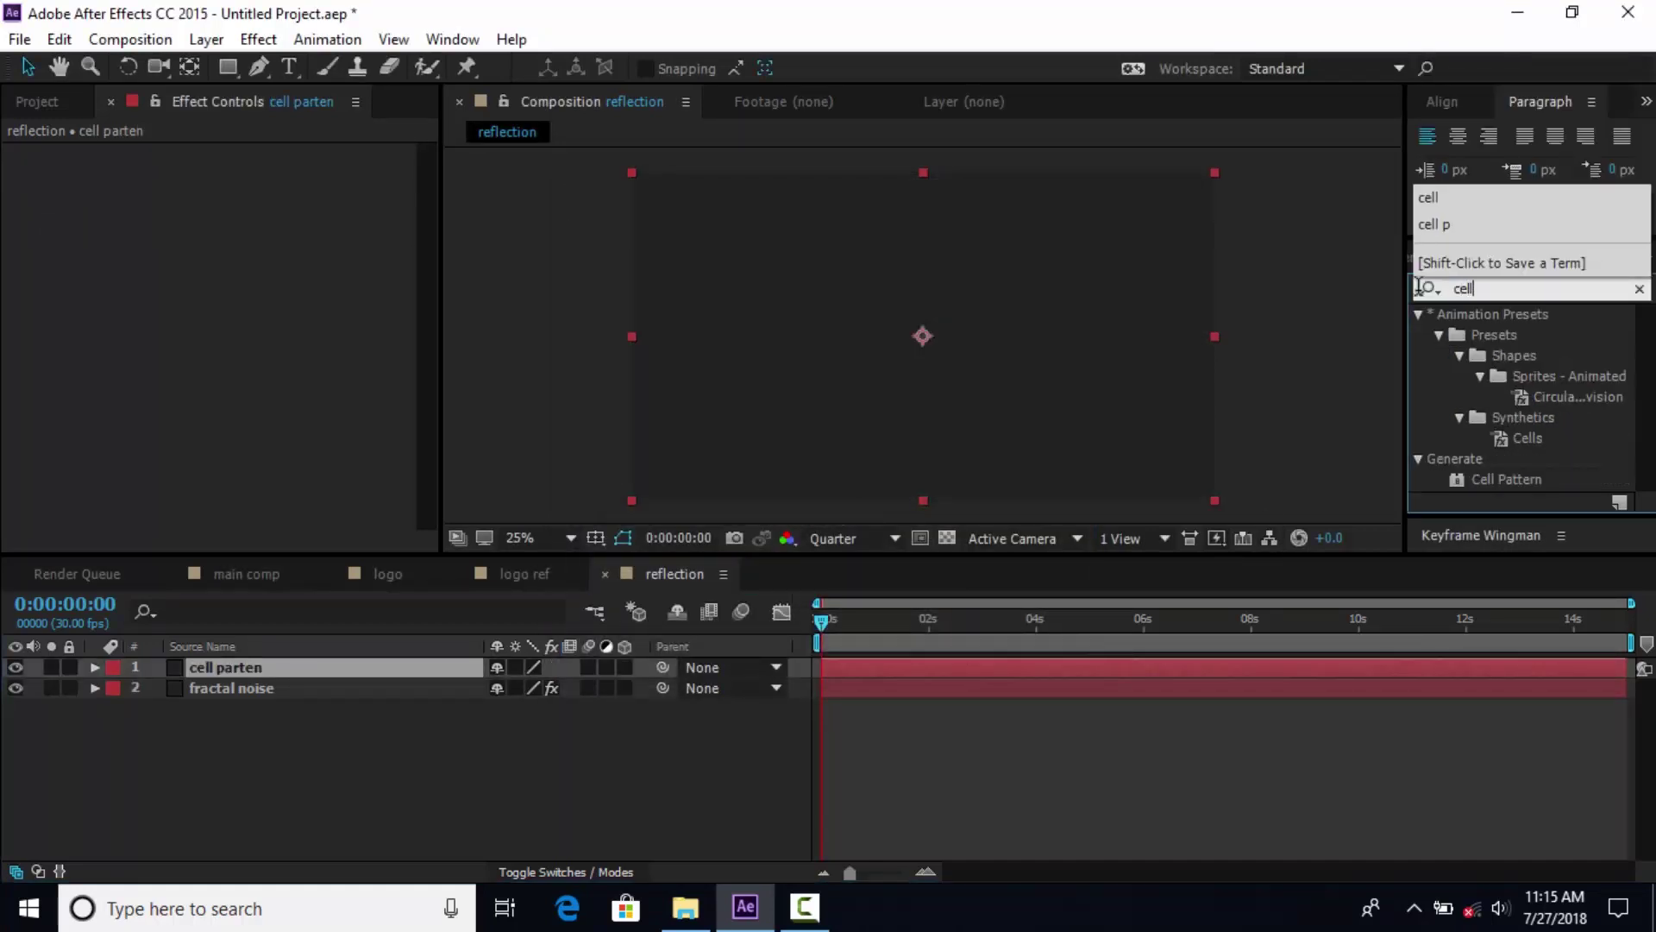
{"action": "left_click_drag", "start_coordinate": [1506, 479], "coordinate": [989, 385]}
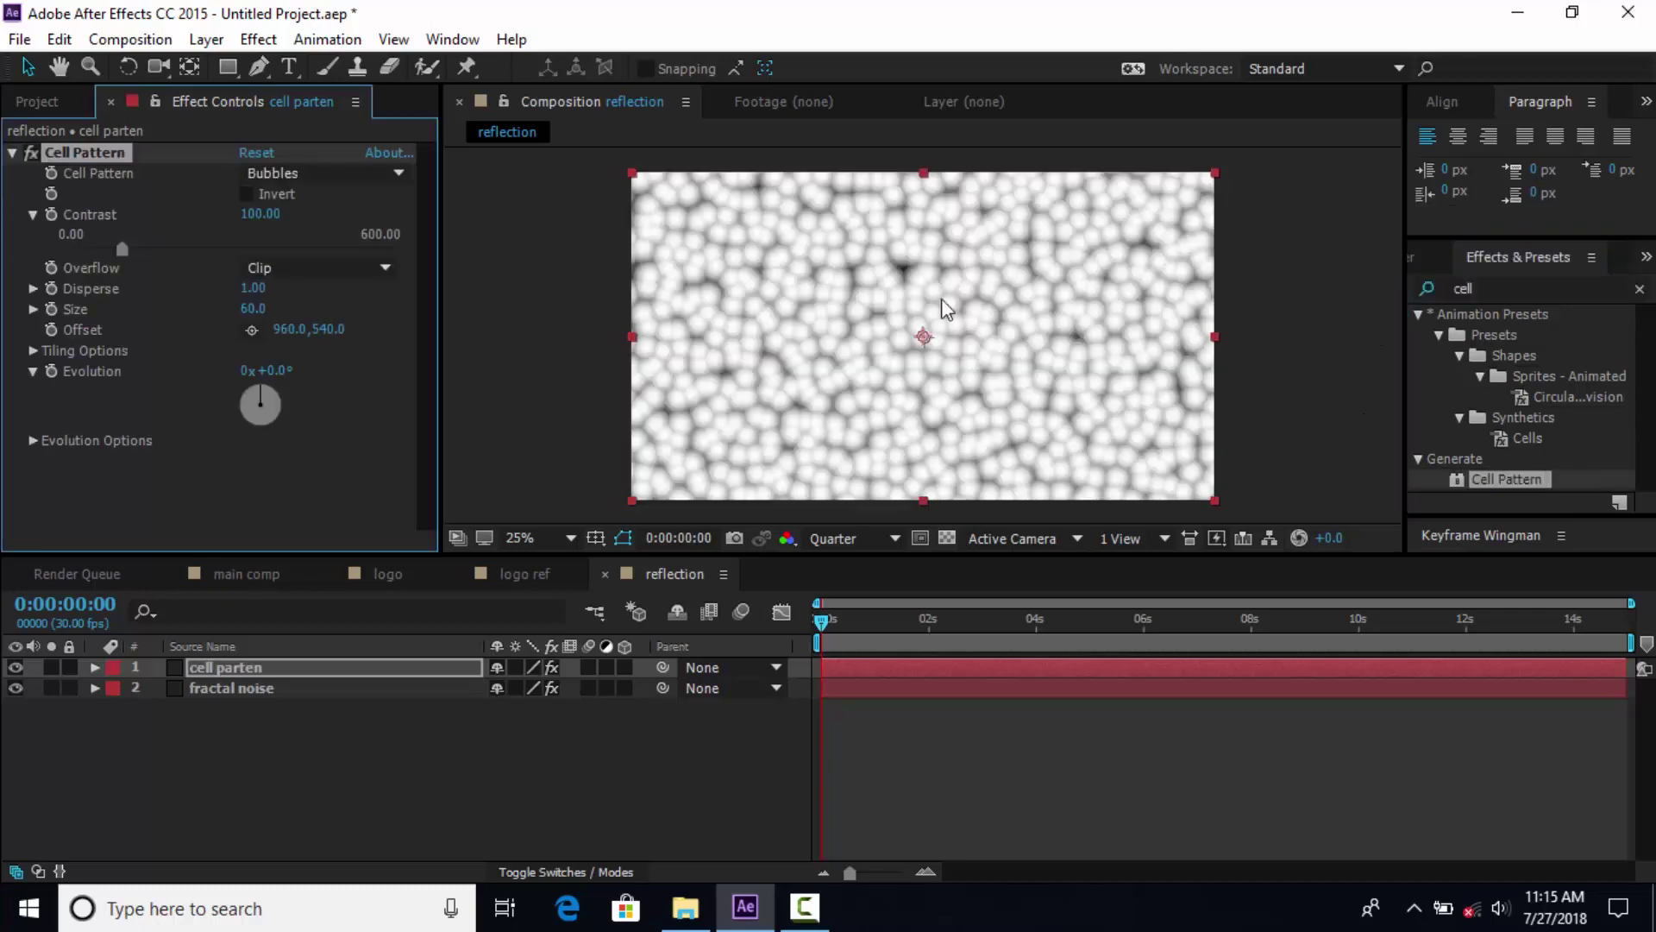
{"action": "left_click", "coordinate": [339, 173]}
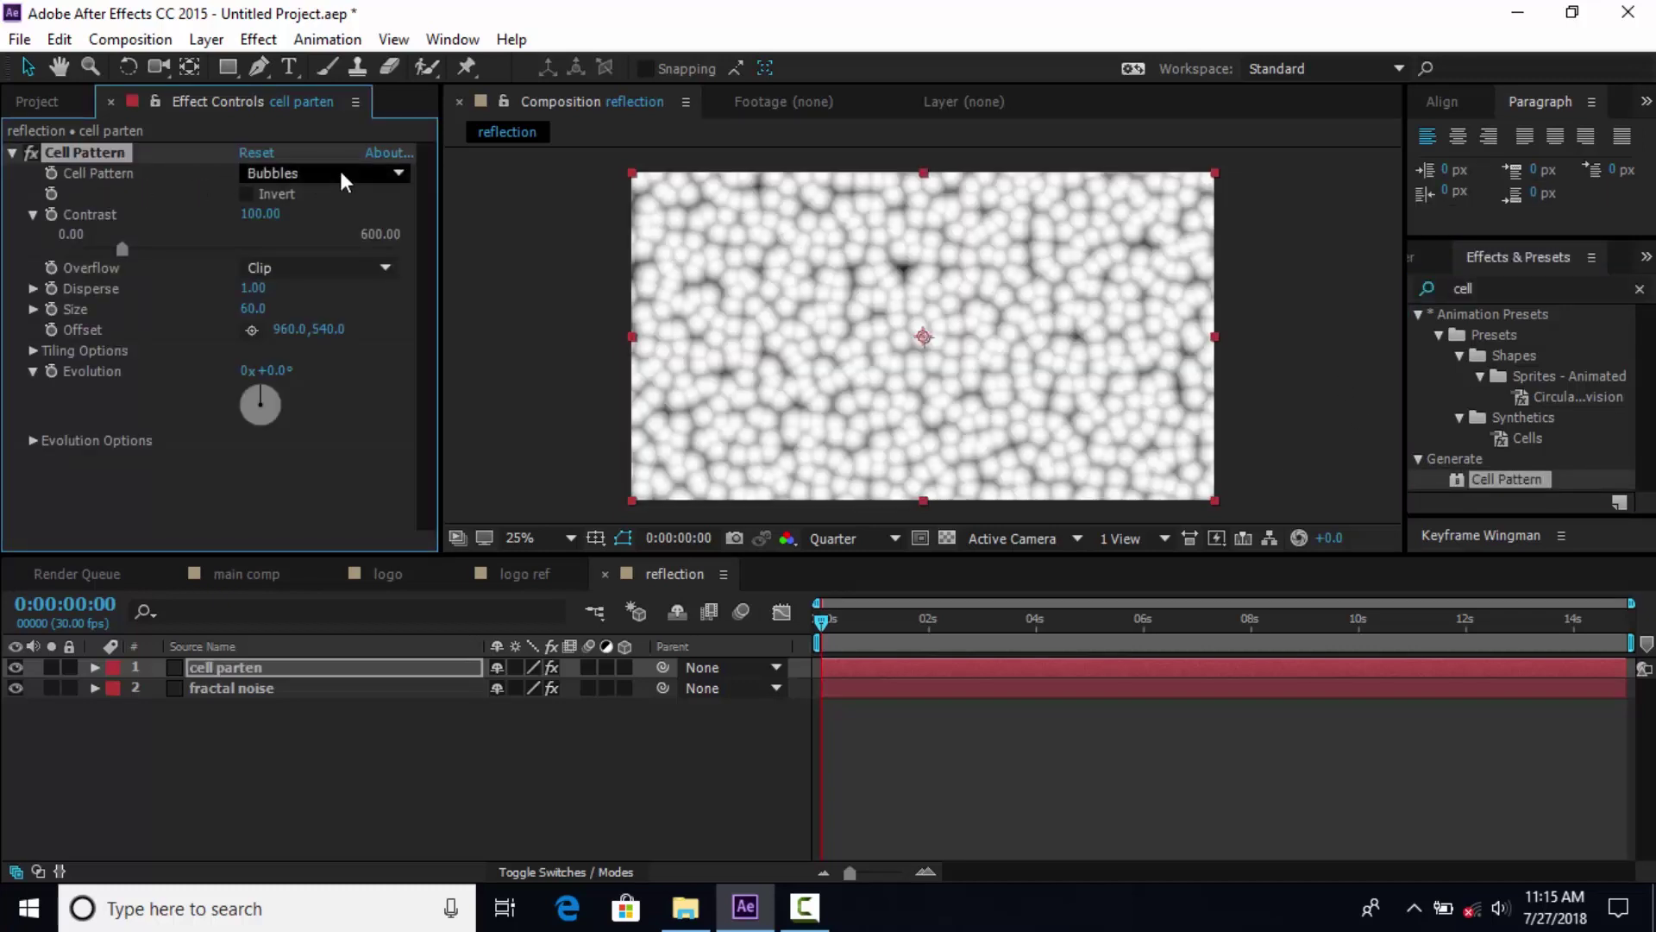
{"action": "left_click", "coordinate": [319, 228]}
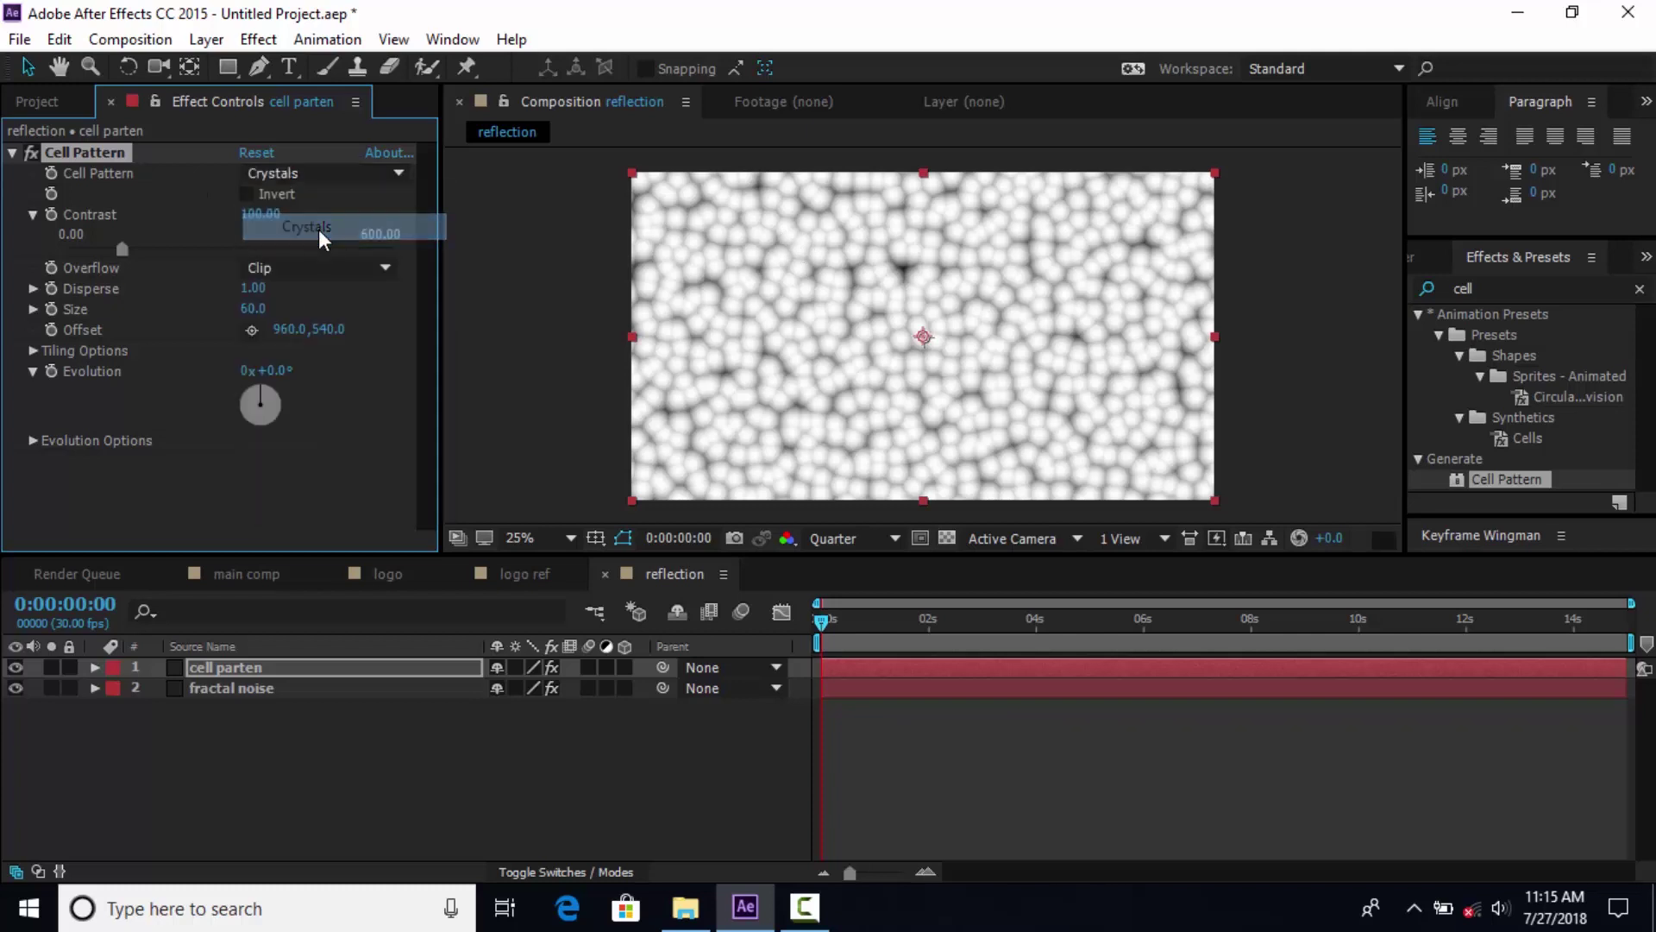
{"action": "left_click", "coordinate": [247, 194]}
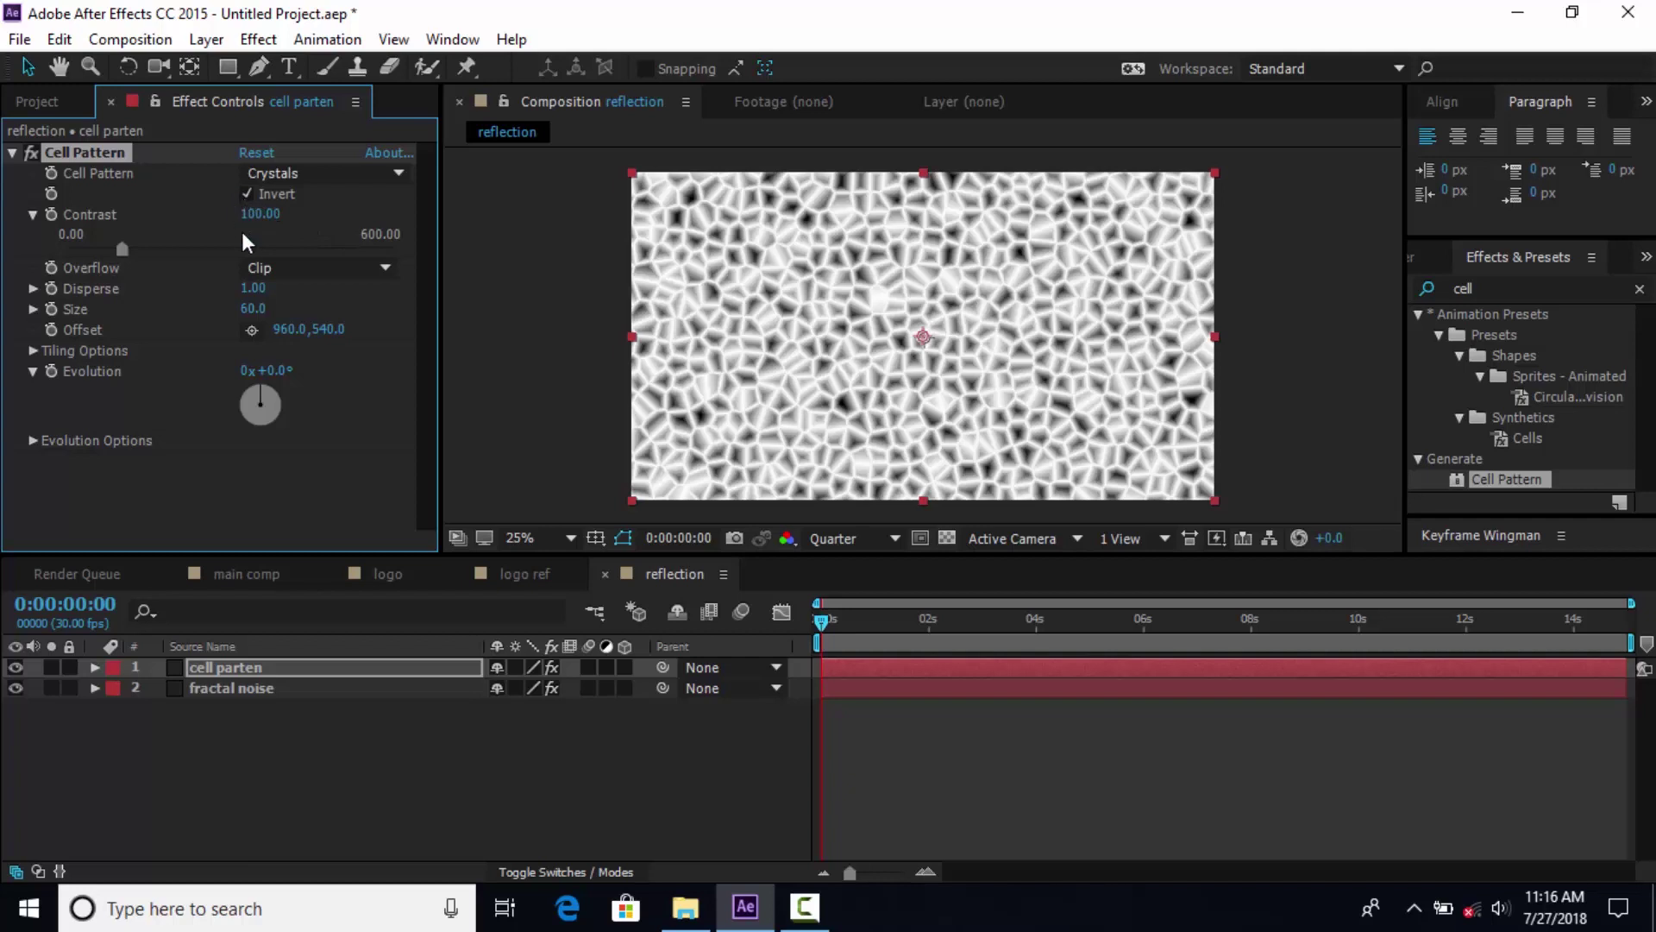
Set the Cell Pattern contrast to 250, disperse to 1.15 and size to 230.
{"action": "mouse_move", "coordinate": [248, 221]}
{"action": "left_mouse_down"}
{"action": "mouse_move", "coordinate": [518, 204]}
{"action": "mouse_move", "coordinate": [259, 211]}
{"action": "left_mouse_up"}
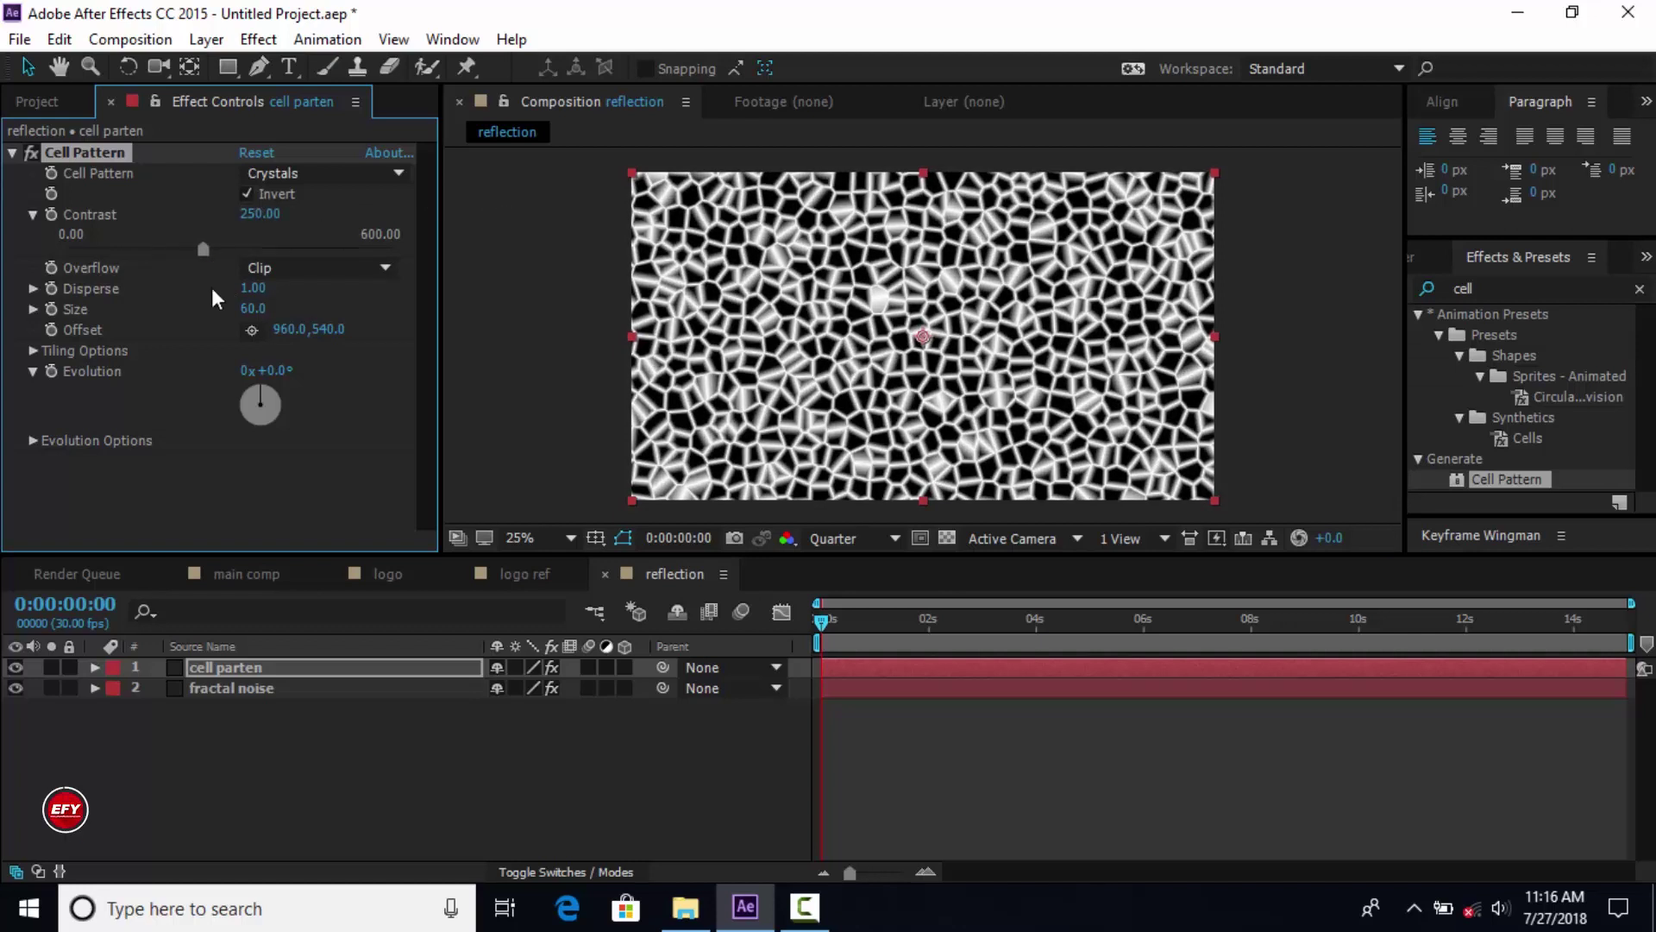
{"action": "left_click_drag", "start_coordinate": [252, 288], "coordinate": [443, 293]}
{"action": "left_click", "coordinate": [255, 308]}
{"action": "type", "text": "230"}
{"action": "key", "text": "Return"}
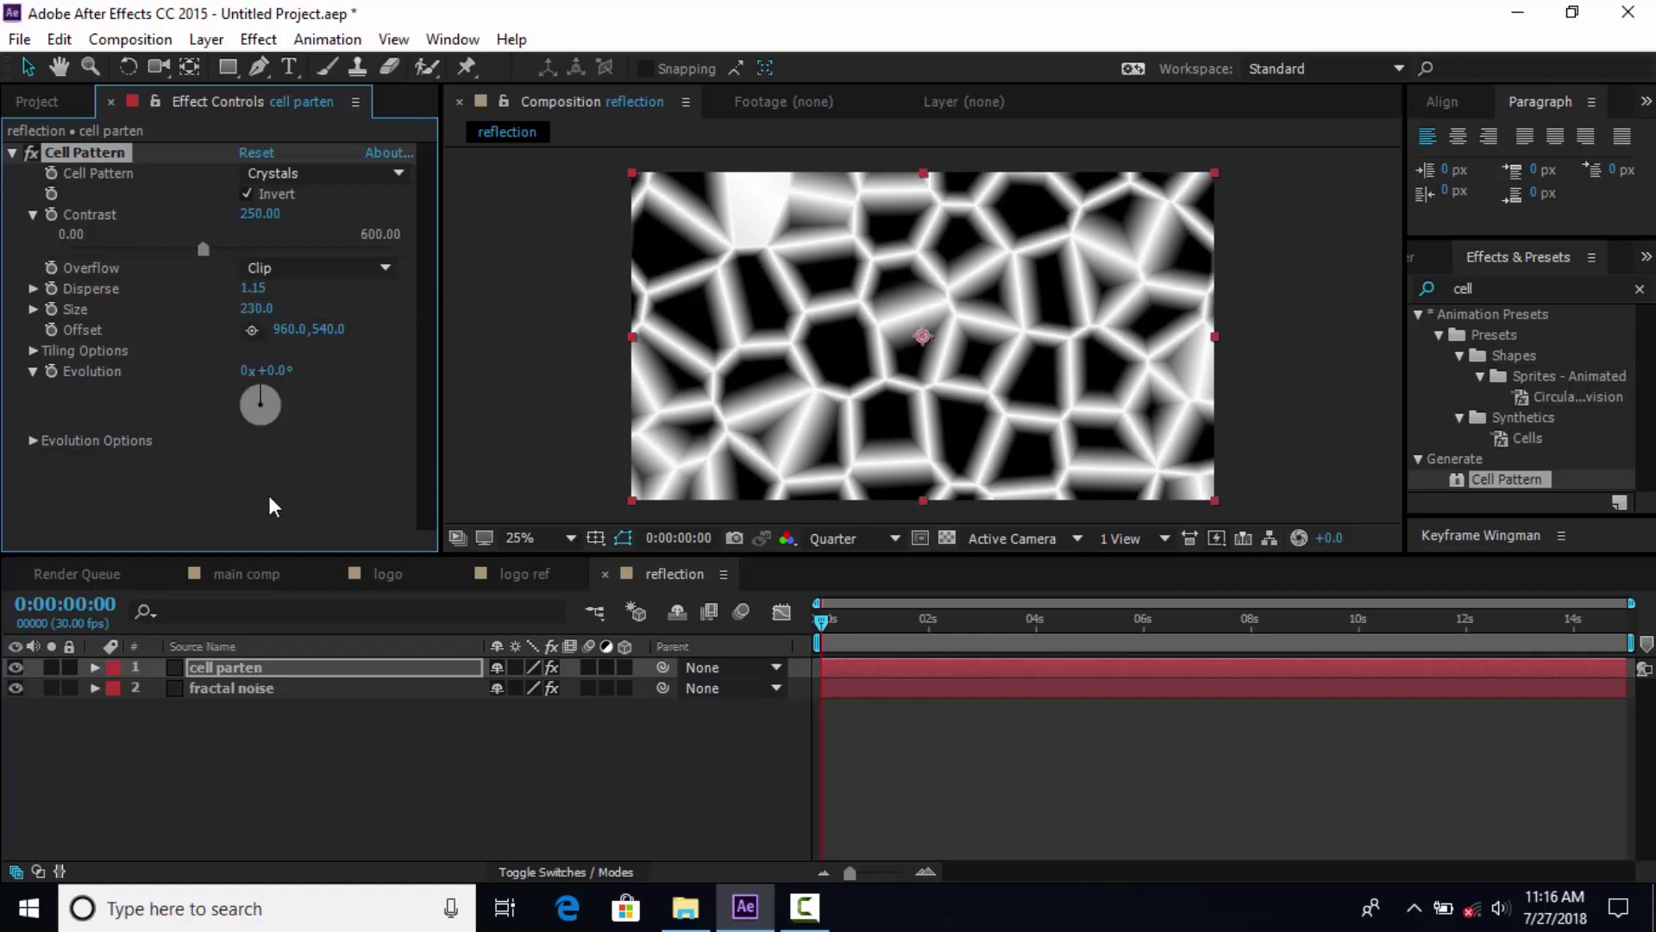
Drive the Cell Pattern evolution with the expression time*20 and collapse the layer's properties in the timeline.
{"action": "left_click", "coordinate": [53, 372], "text": "alt"}
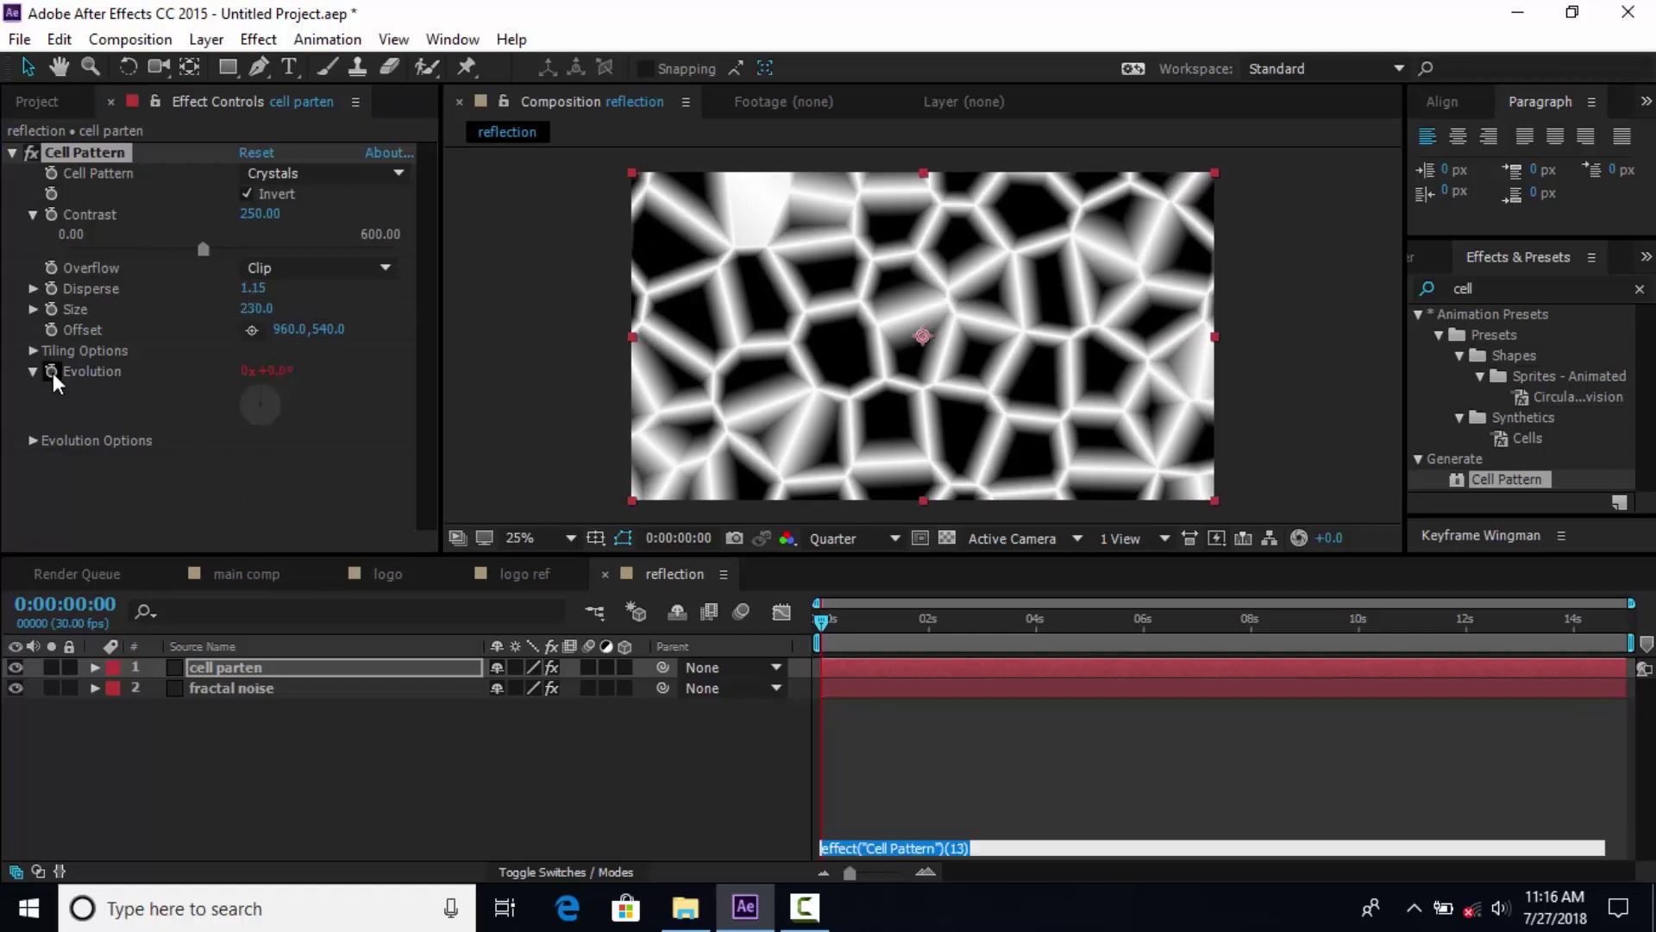
{"action": "type", "text": "time"}
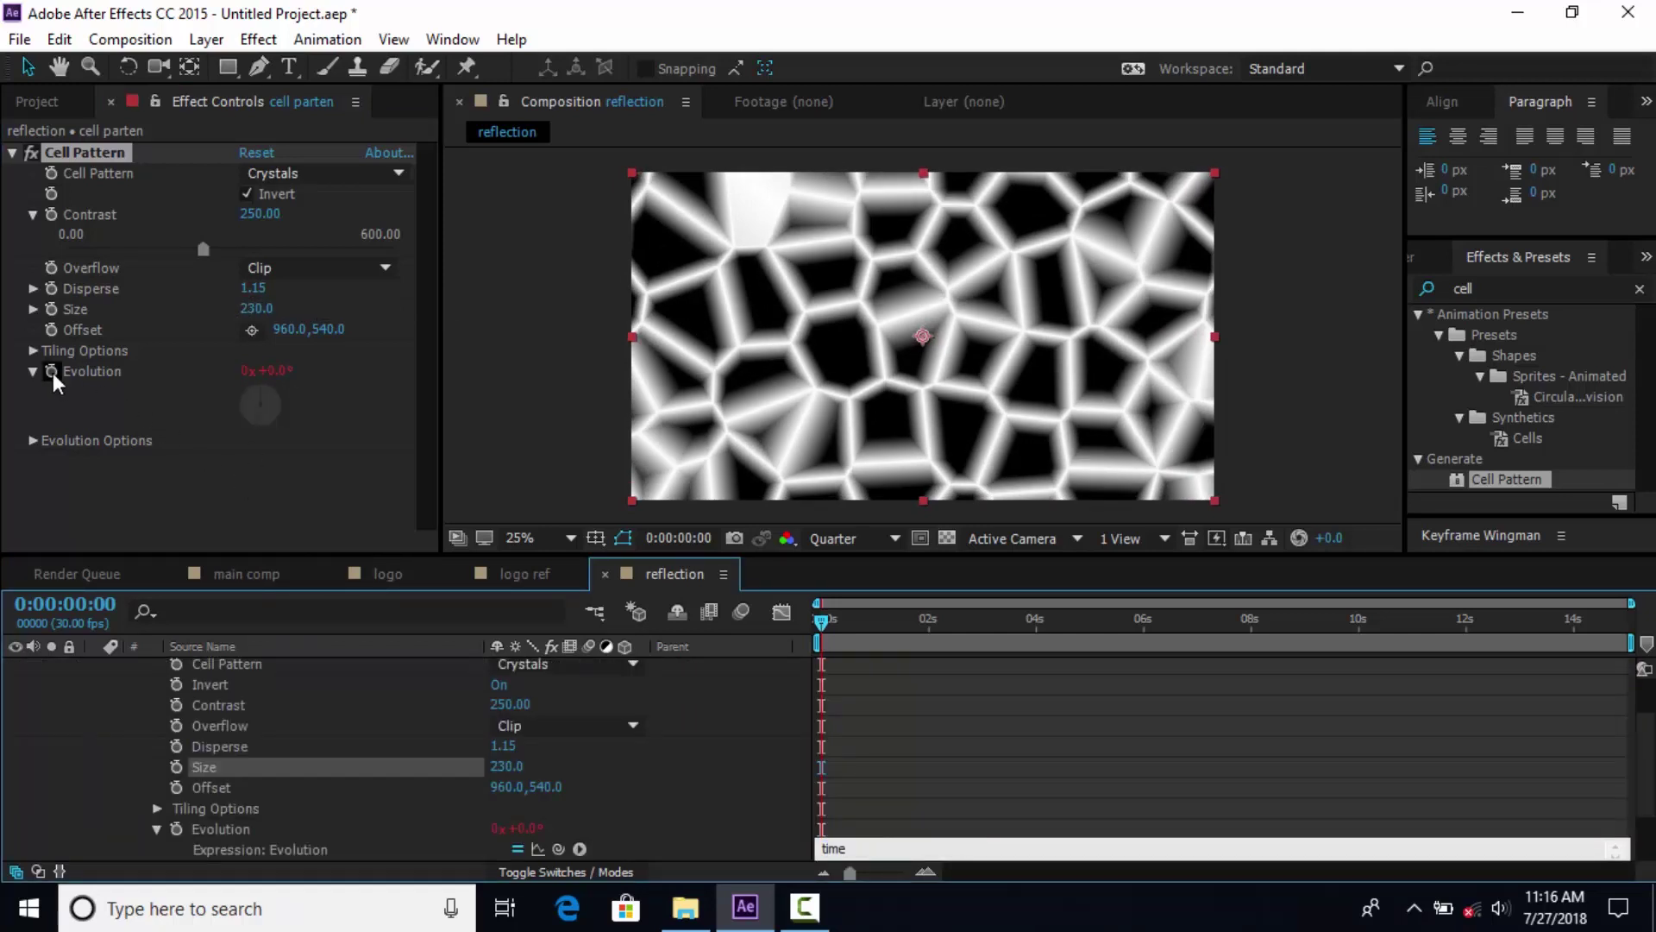
{"action": "type", "text": "*20"}
{"action": "key", "text": "KP_Enter"}
{"action": "scroll", "coordinate": [100, 670], "scroll_direction": "up", "scroll_amount": 2}
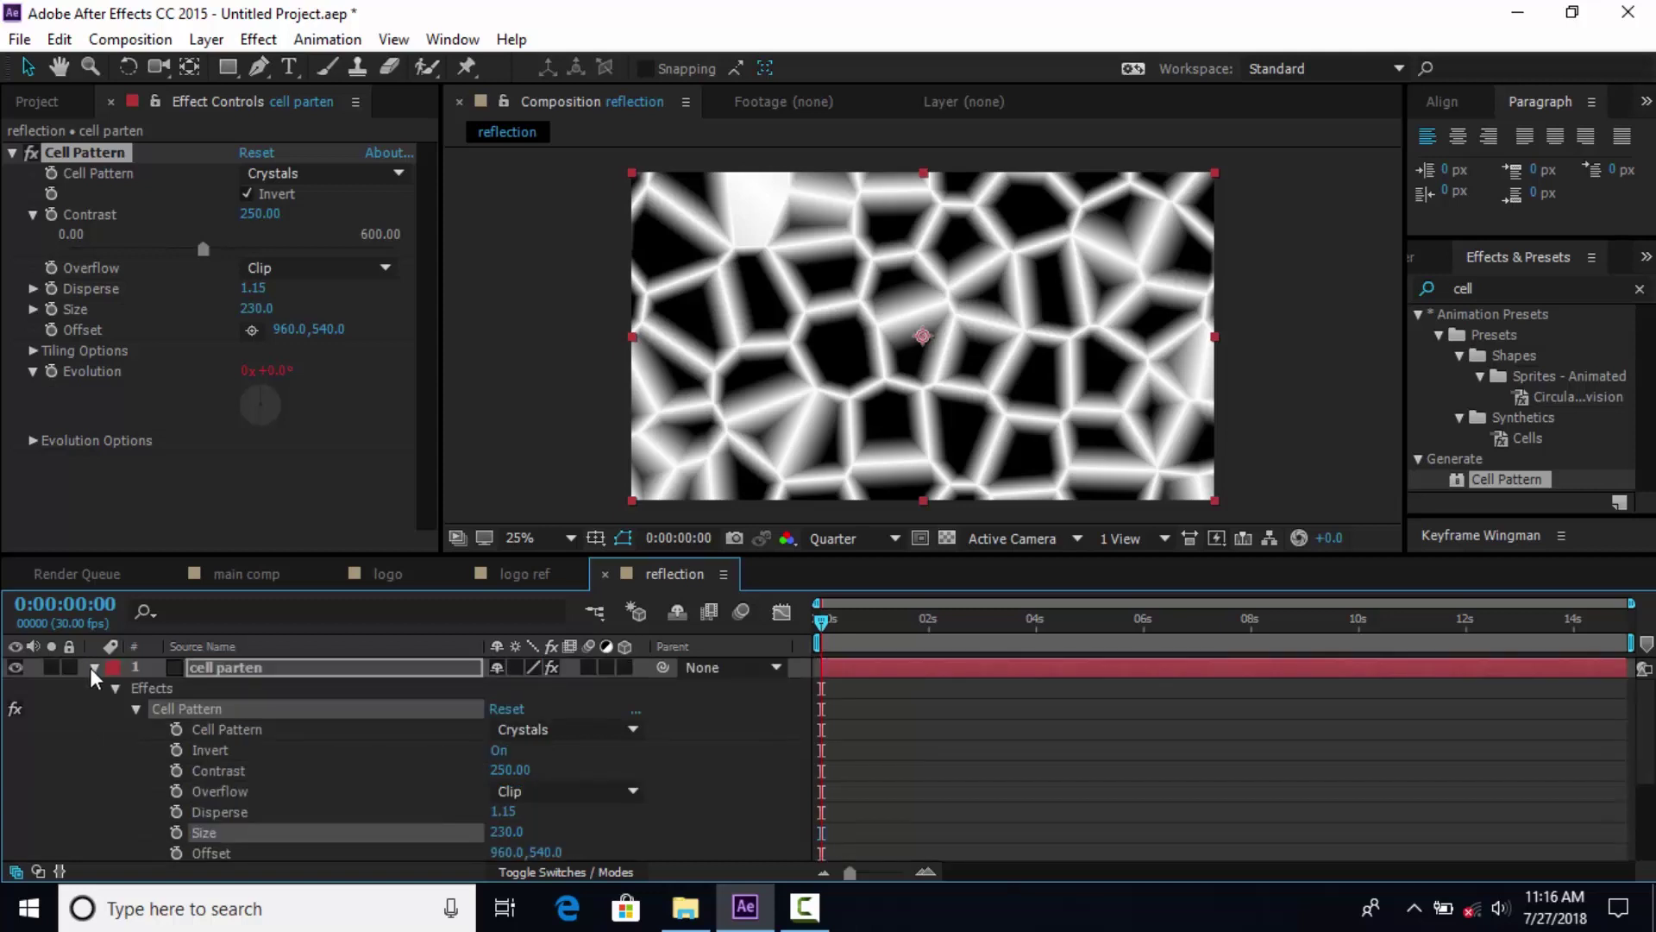
{"action": "left_click", "coordinate": [95, 667]}
{"action": "left_click", "coordinate": [333, 777]}
{"action": "left_click_drag", "start_coordinate": [821, 621], "coordinate": [799, 629]}
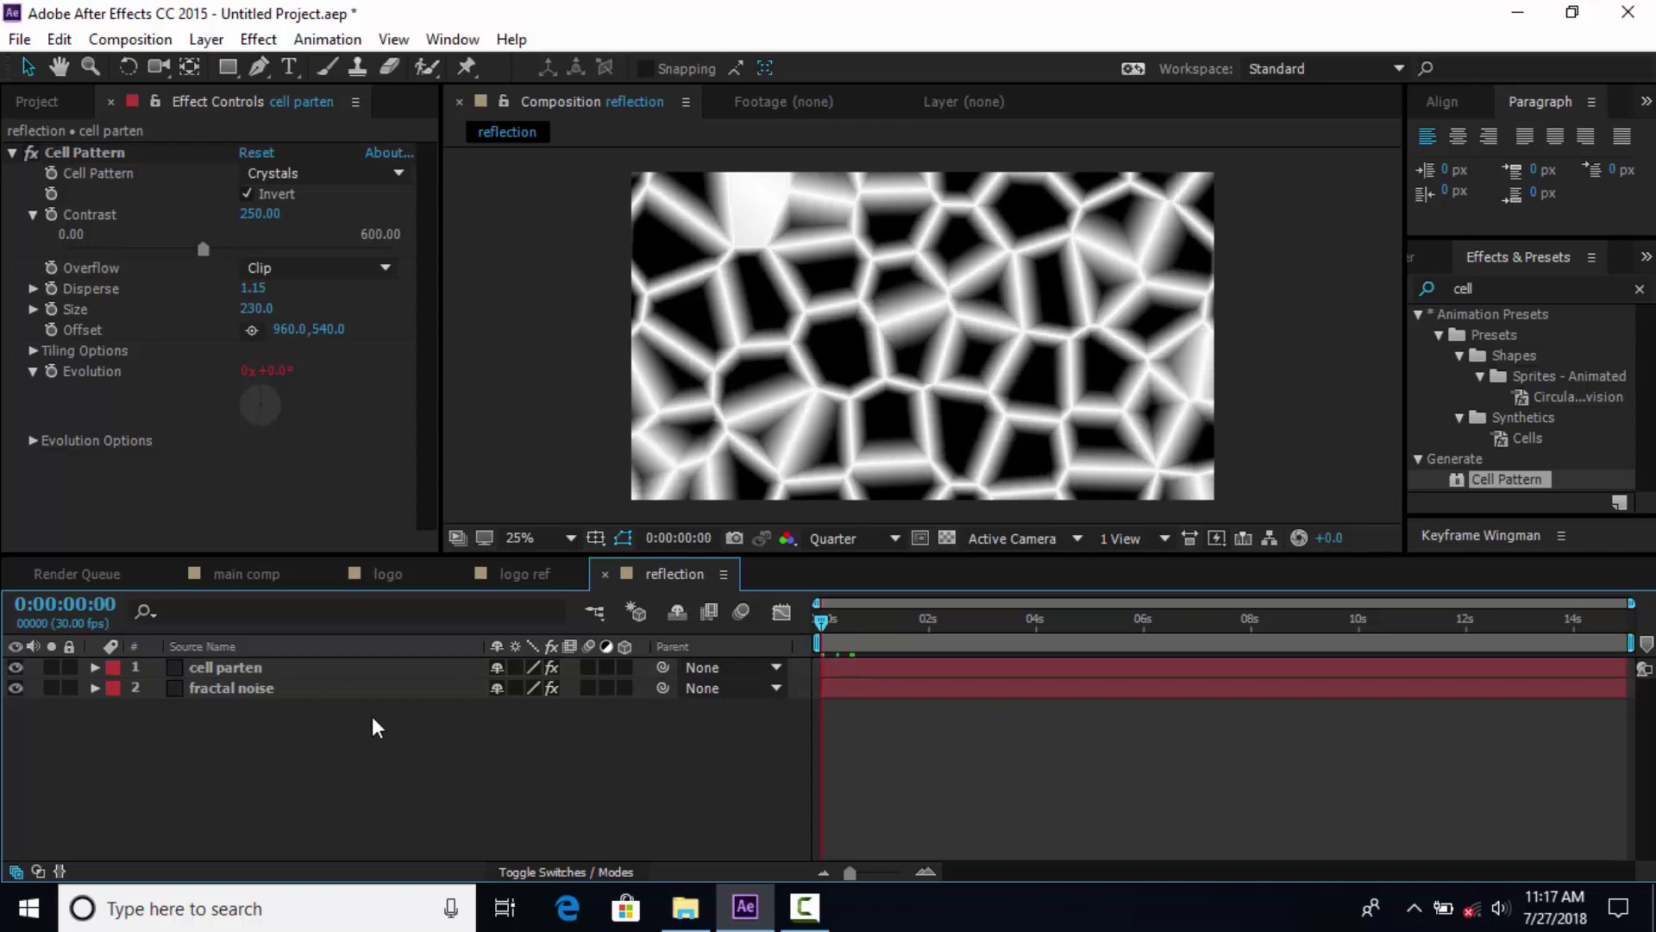
Keyframe the Scale of both the cell parten and fractal noise layers at 160% at the start of the timeline.
{"action": "left_click_drag", "start_coordinate": [303, 700], "coordinate": [291, 670]}
{"action": "key", "text": "s"}
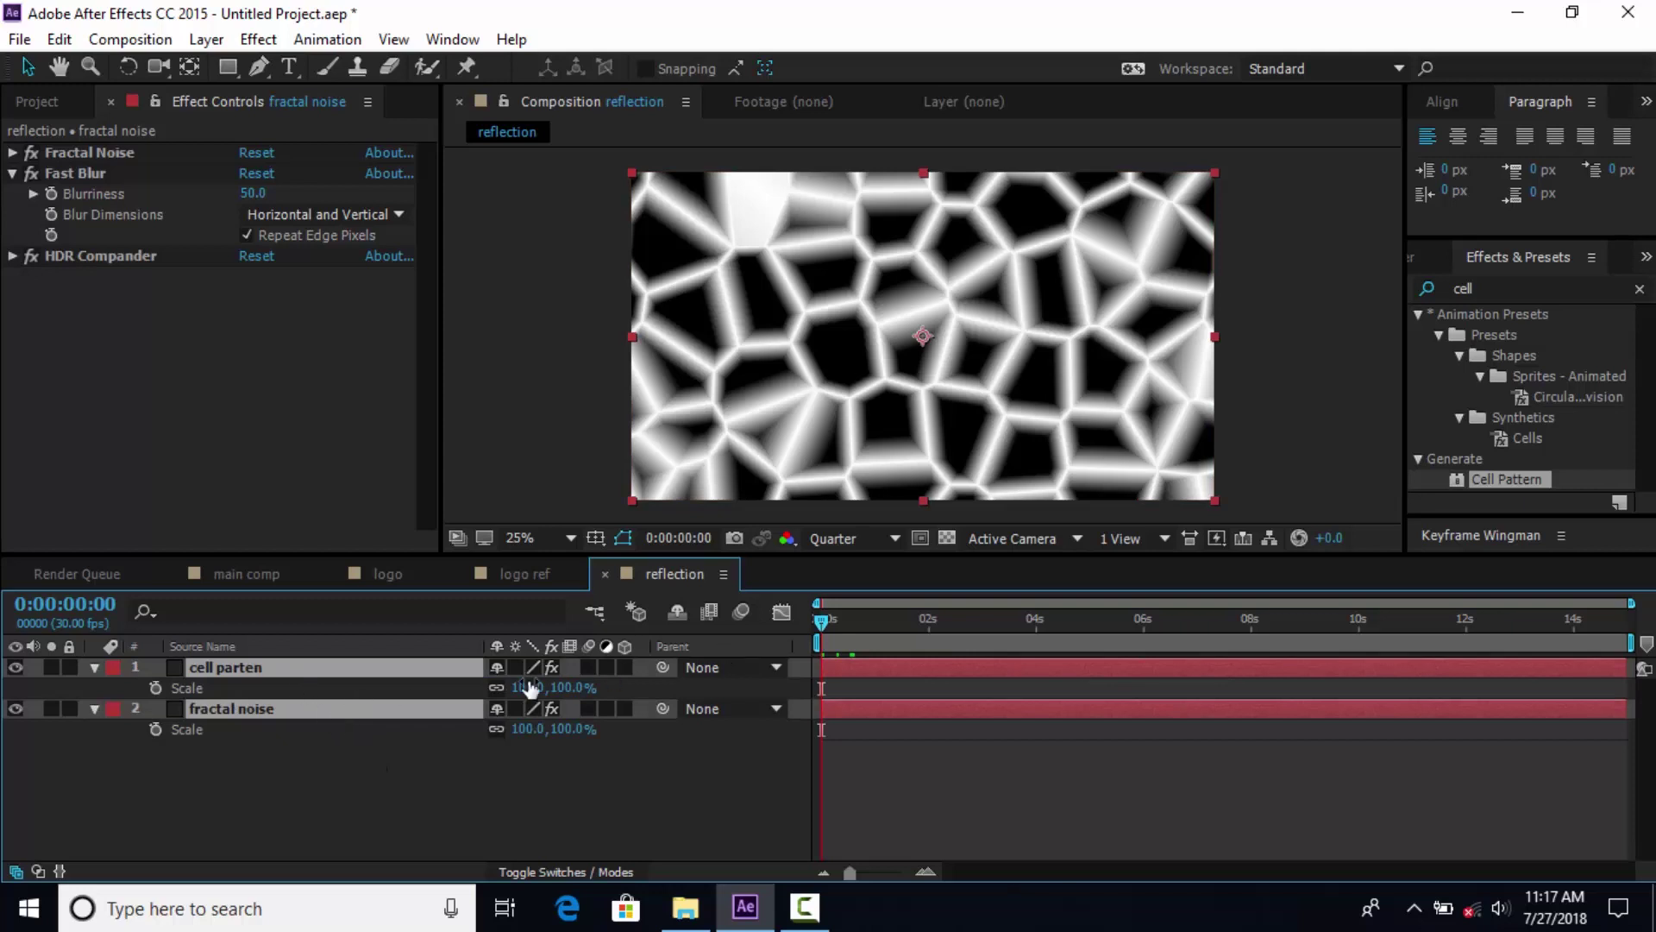
{"action": "left_click", "coordinate": [158, 688]}
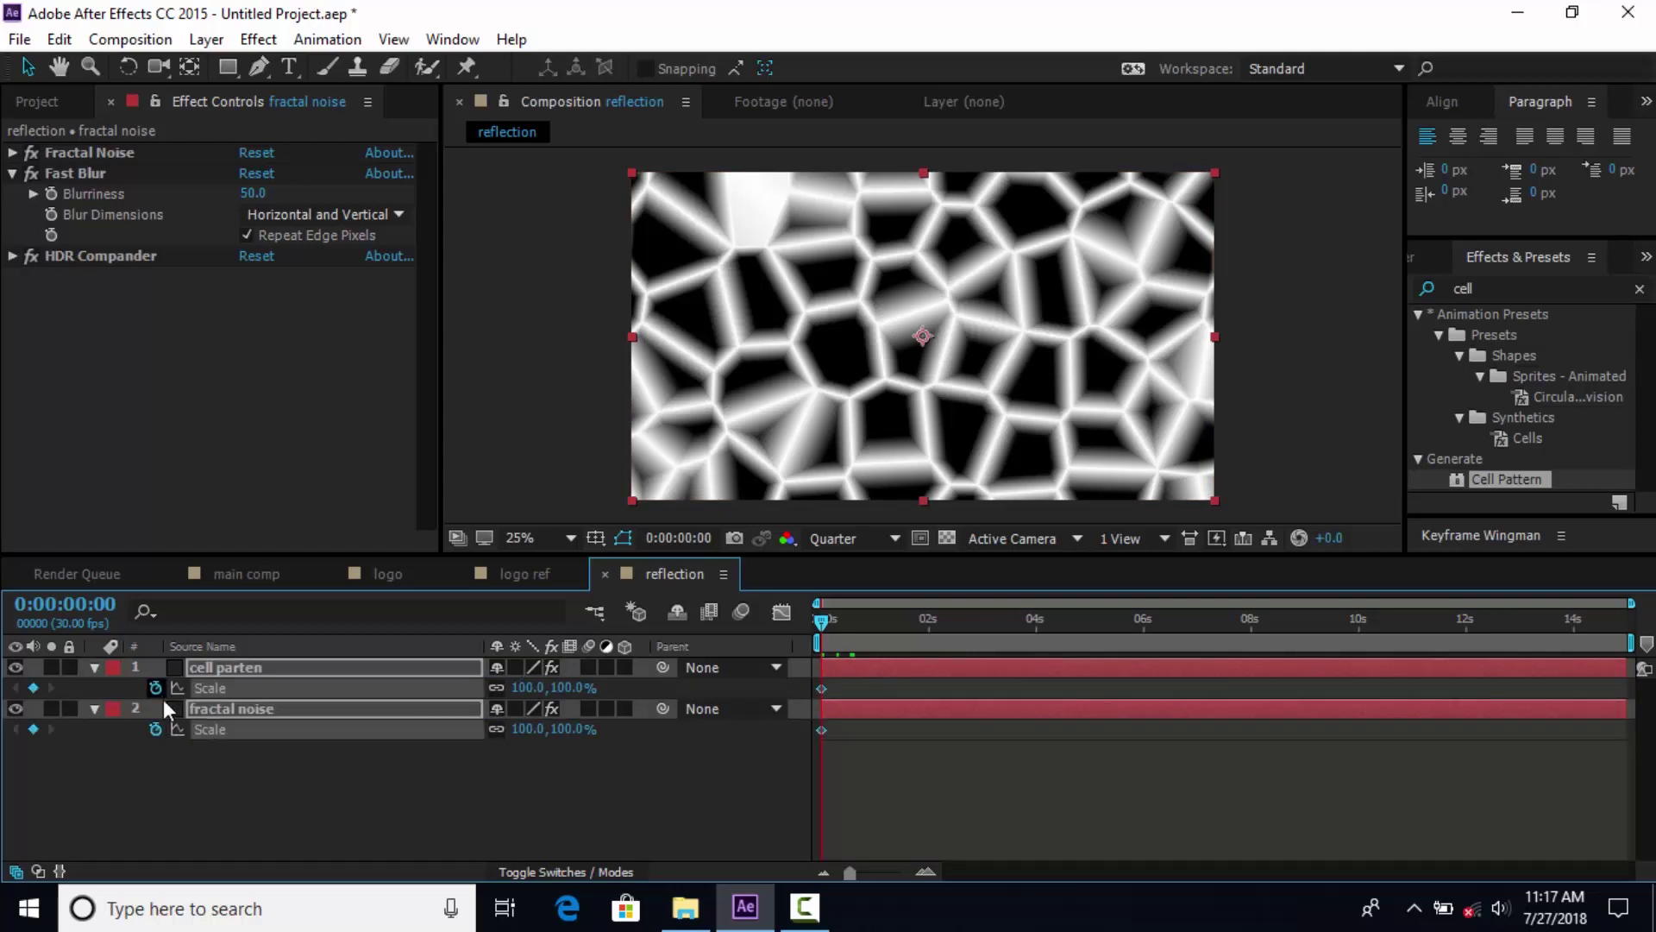
{"action": "left_click_drag", "start_coordinate": [563, 691], "coordinate": [641, 685]}
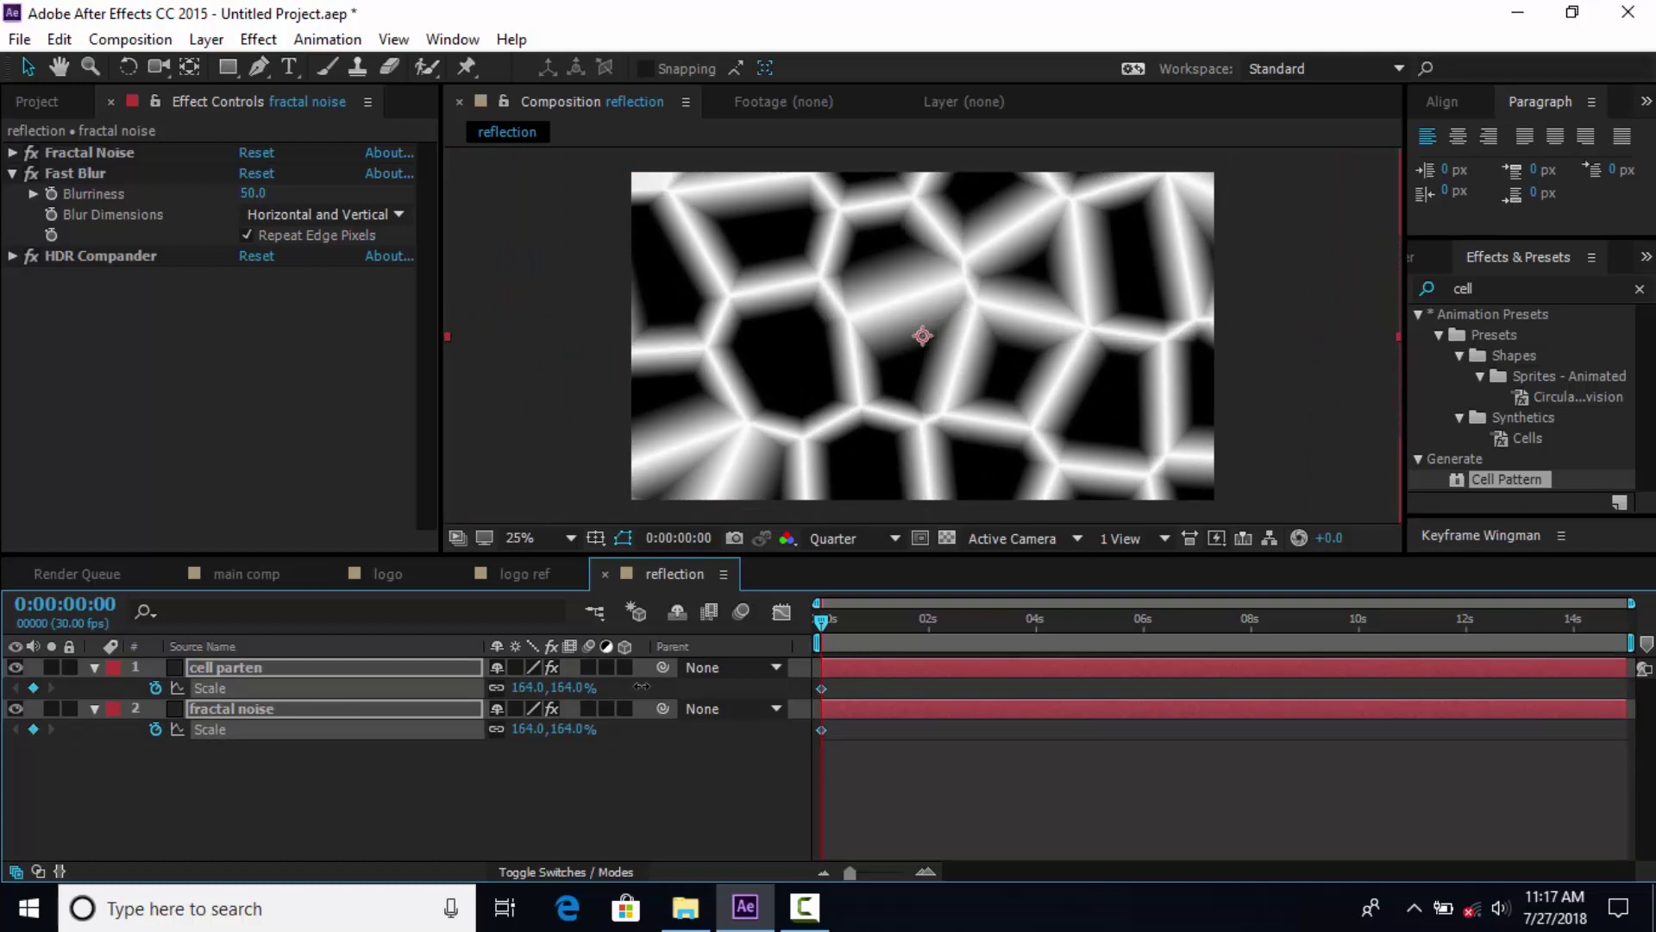
{"action": "left_click_drag", "start_coordinate": [641, 686], "coordinate": [647, 686]}
{"action": "left_click", "coordinate": [593, 690]}
{"action": "type", "text": "160"}
{"action": "key", "text": "Return"}
Add Scale keyframes of 120% at the 1-second mark on both layers.
{"action": "key", "text": "equal"}
{"action": "left_click_drag", "start_coordinate": [833, 617], "coordinate": [930, 612]}
{"action": "left_click_drag", "start_coordinate": [557, 687], "coordinate": [515, 688]}
{"action": "left_click_drag", "start_coordinate": [526, 688], "coordinate": [542, 687]}
{"action": "left_click", "coordinate": [568, 688]}
{"action": "type", "text": "120"}
{"action": "key", "text": "Return"}
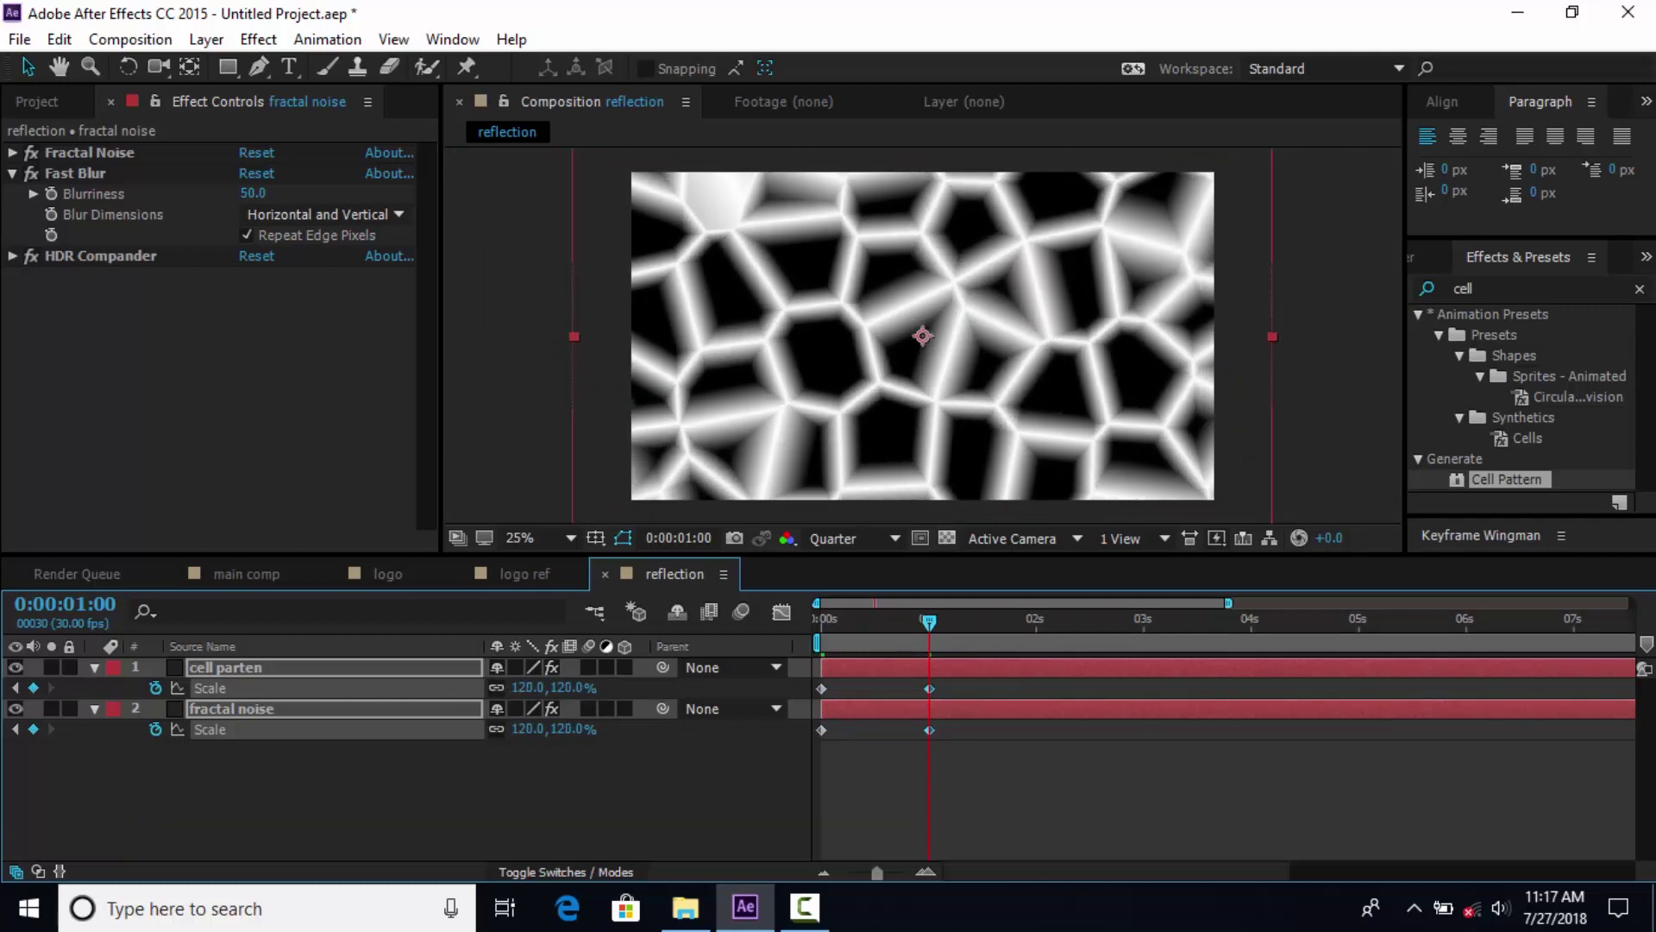
{"action": "left_click", "coordinate": [696, 775]}
Apply the Luma Key effect to the cell parten layer and set its threshold to 170.
{"action": "left_click", "coordinate": [285, 673]}
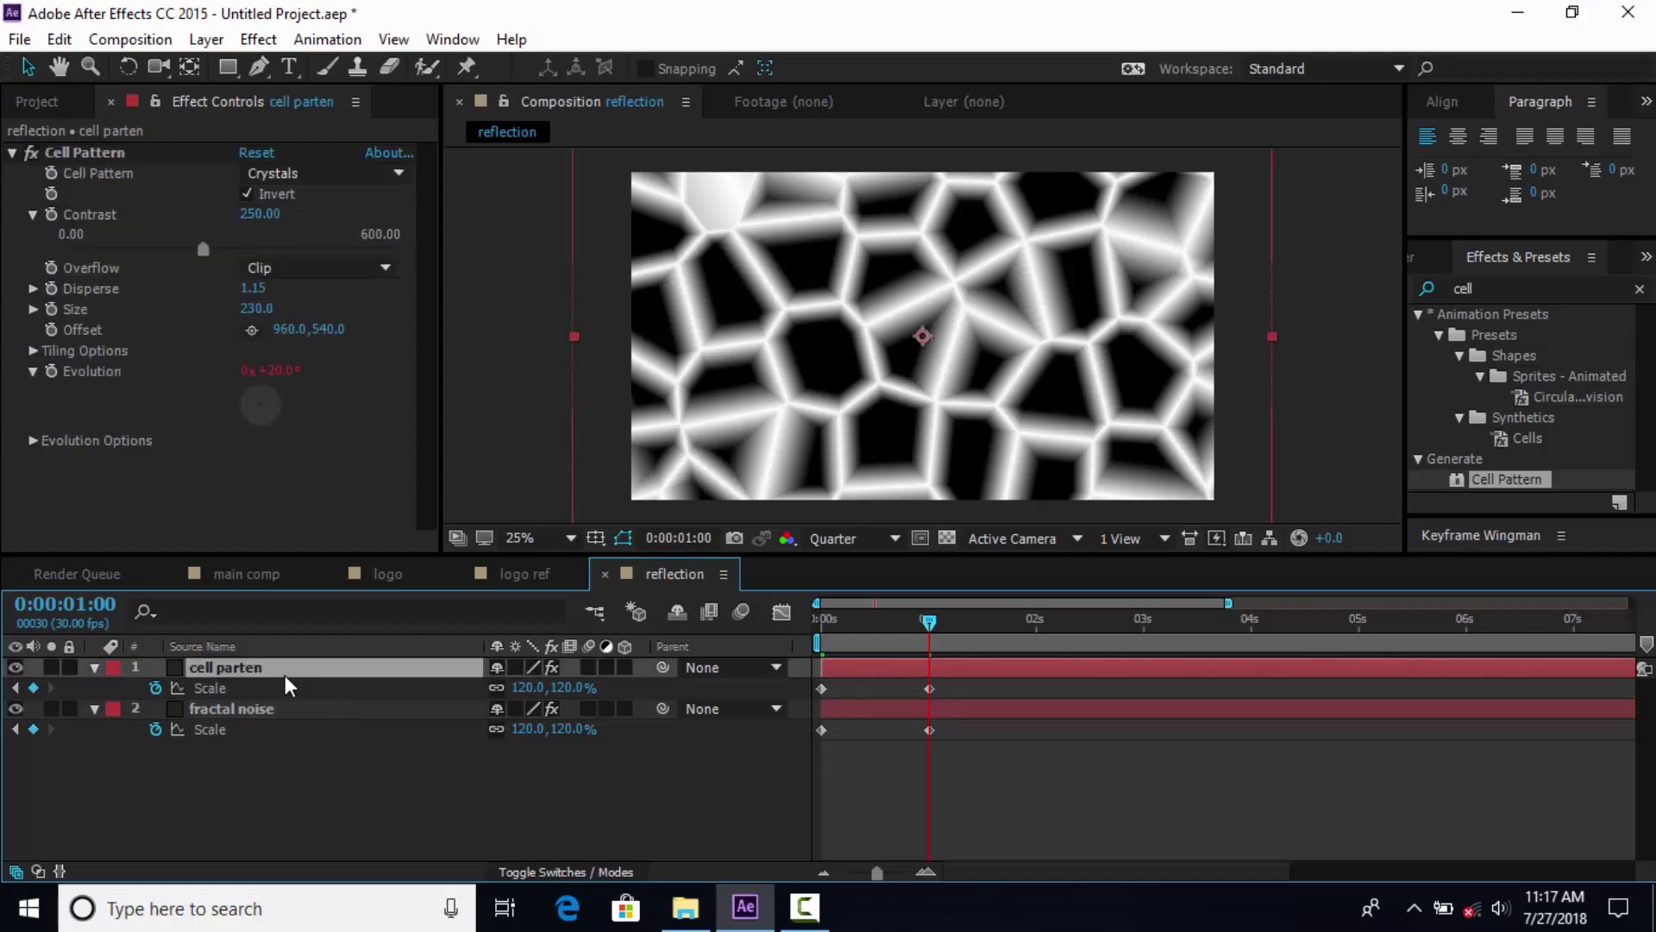
{"action": "left_click", "coordinate": [14, 152]}
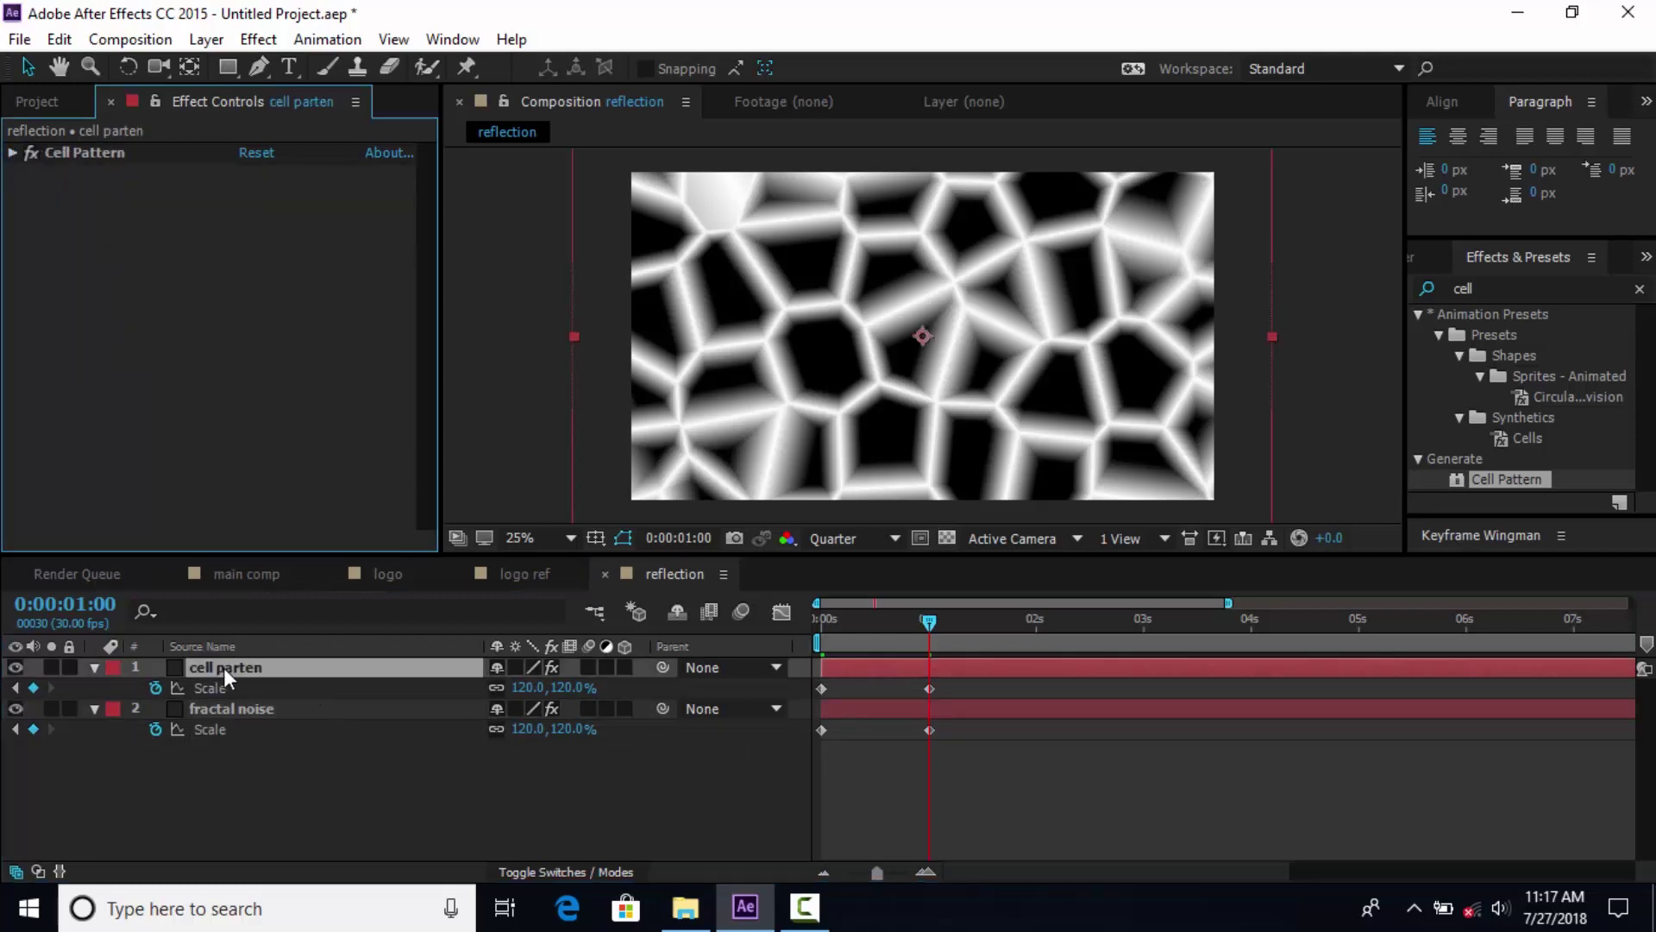
{"action": "left_click", "coordinate": [1518, 290]}
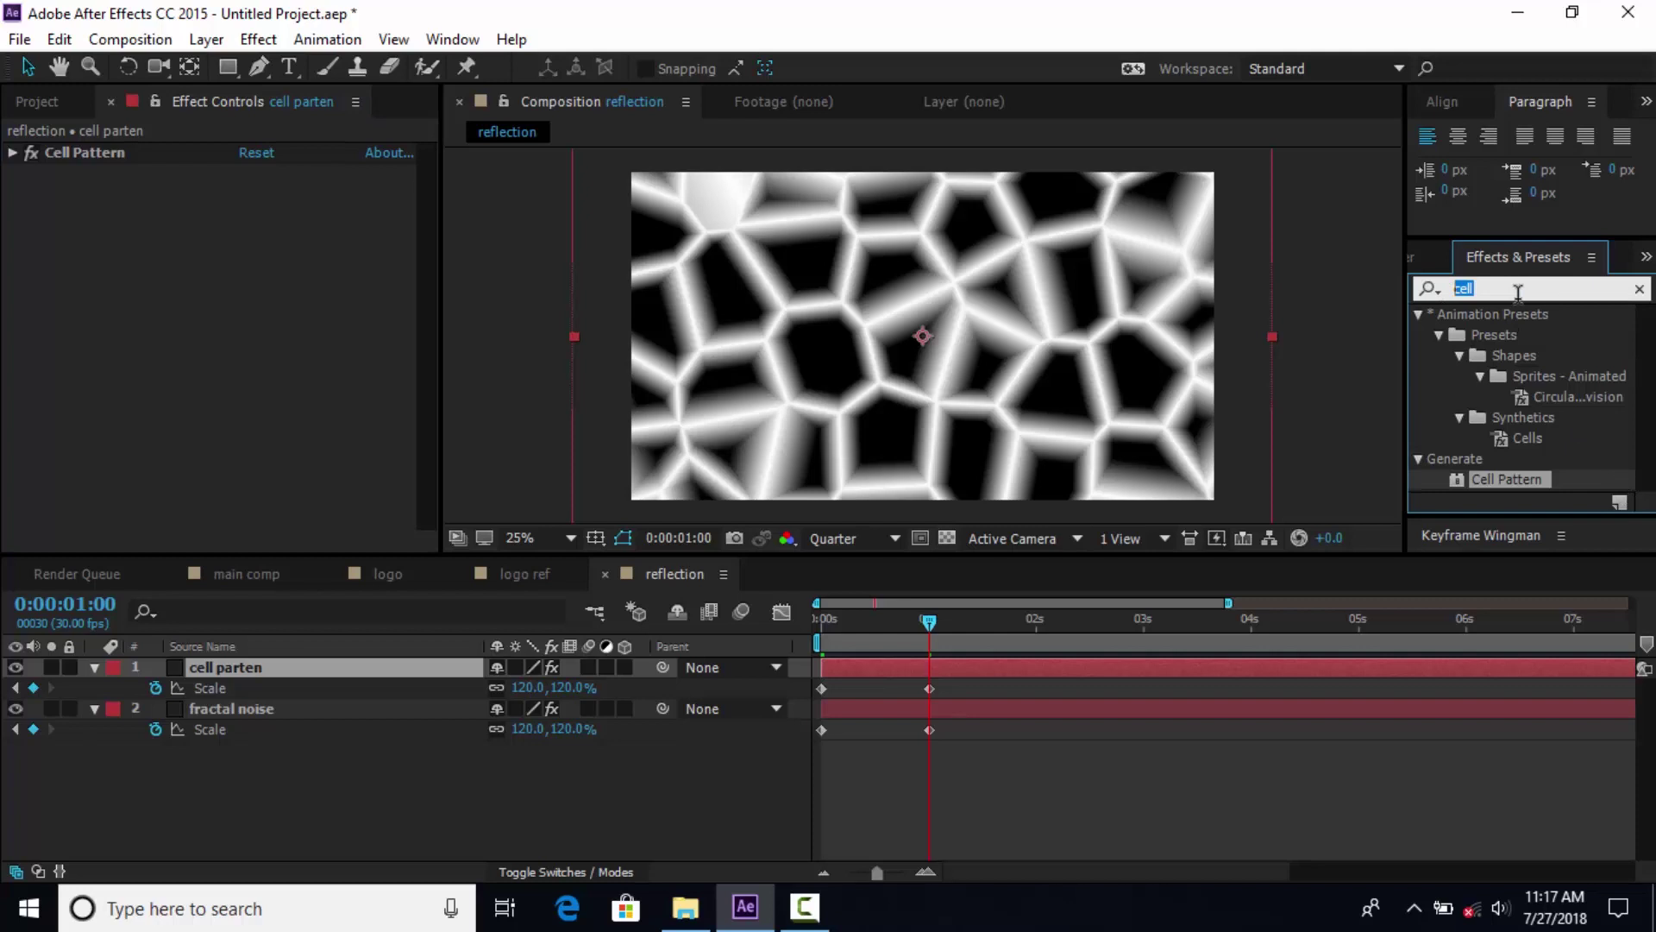
{"action": "type", "text": "luma"}
{"action": "left_click_drag", "start_coordinate": [1505, 336], "coordinate": [304, 671]}
{"action": "left_click_drag", "start_coordinate": [247, 215], "coordinate": [457, 226]}
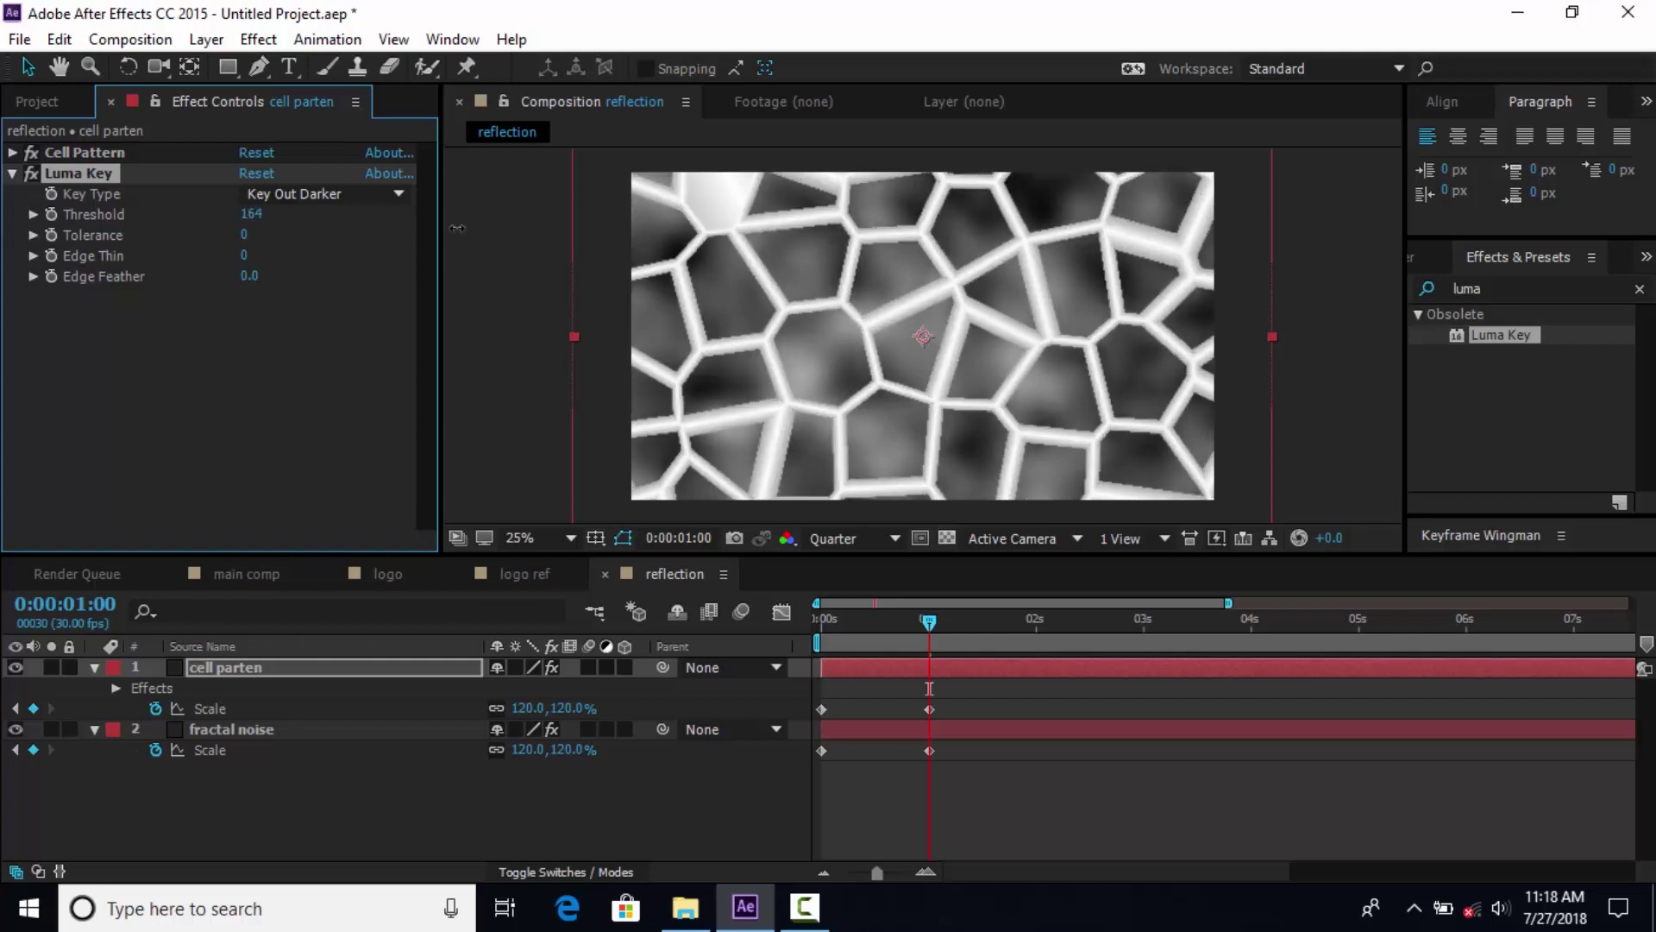
{"action": "left_click", "coordinate": [249, 213]}
{"action": "type", "text": "170"}
Apply the Fast Blur effect to the cell parten layer with a blurriness of 50 and collapse its effect settings.
{"action": "left_click", "coordinate": [1466, 288]}
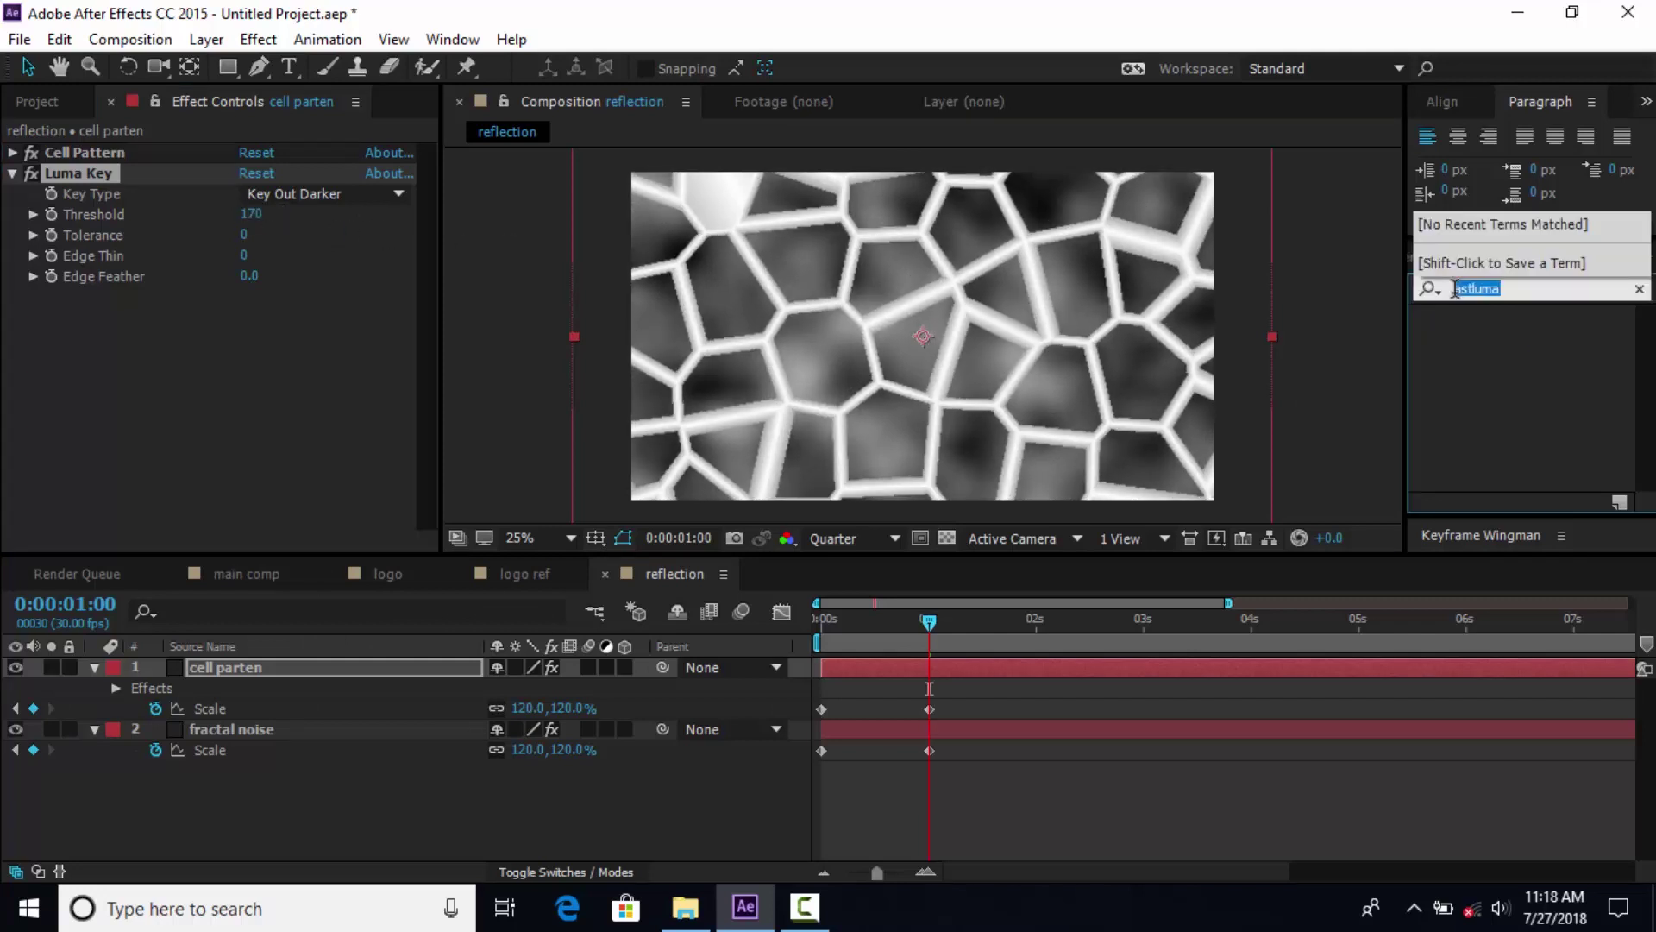
{"action": "type", "text": "fast"}
{"action": "left_click_drag", "start_coordinate": [1483, 458], "coordinate": [982, 392]}
{"action": "left_click_drag", "start_coordinate": [253, 316], "coordinate": [323, 309]}
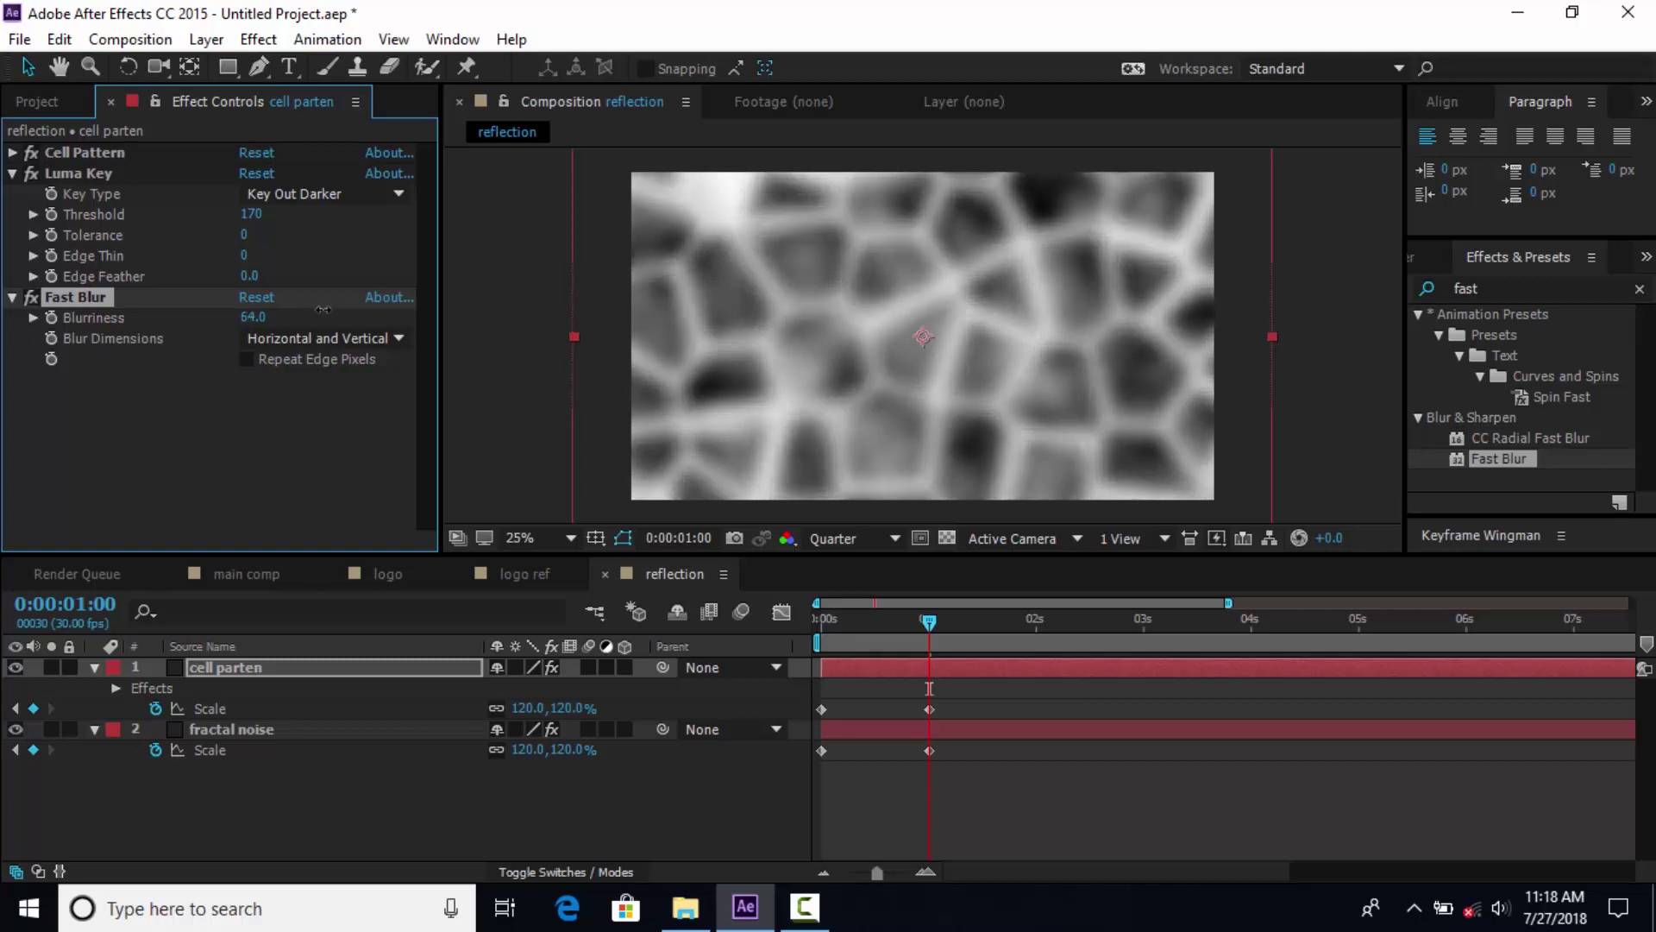
{"action": "left_click", "coordinate": [253, 317]}
{"action": "type", "text": "50"}
{"action": "key", "text": "Return"}
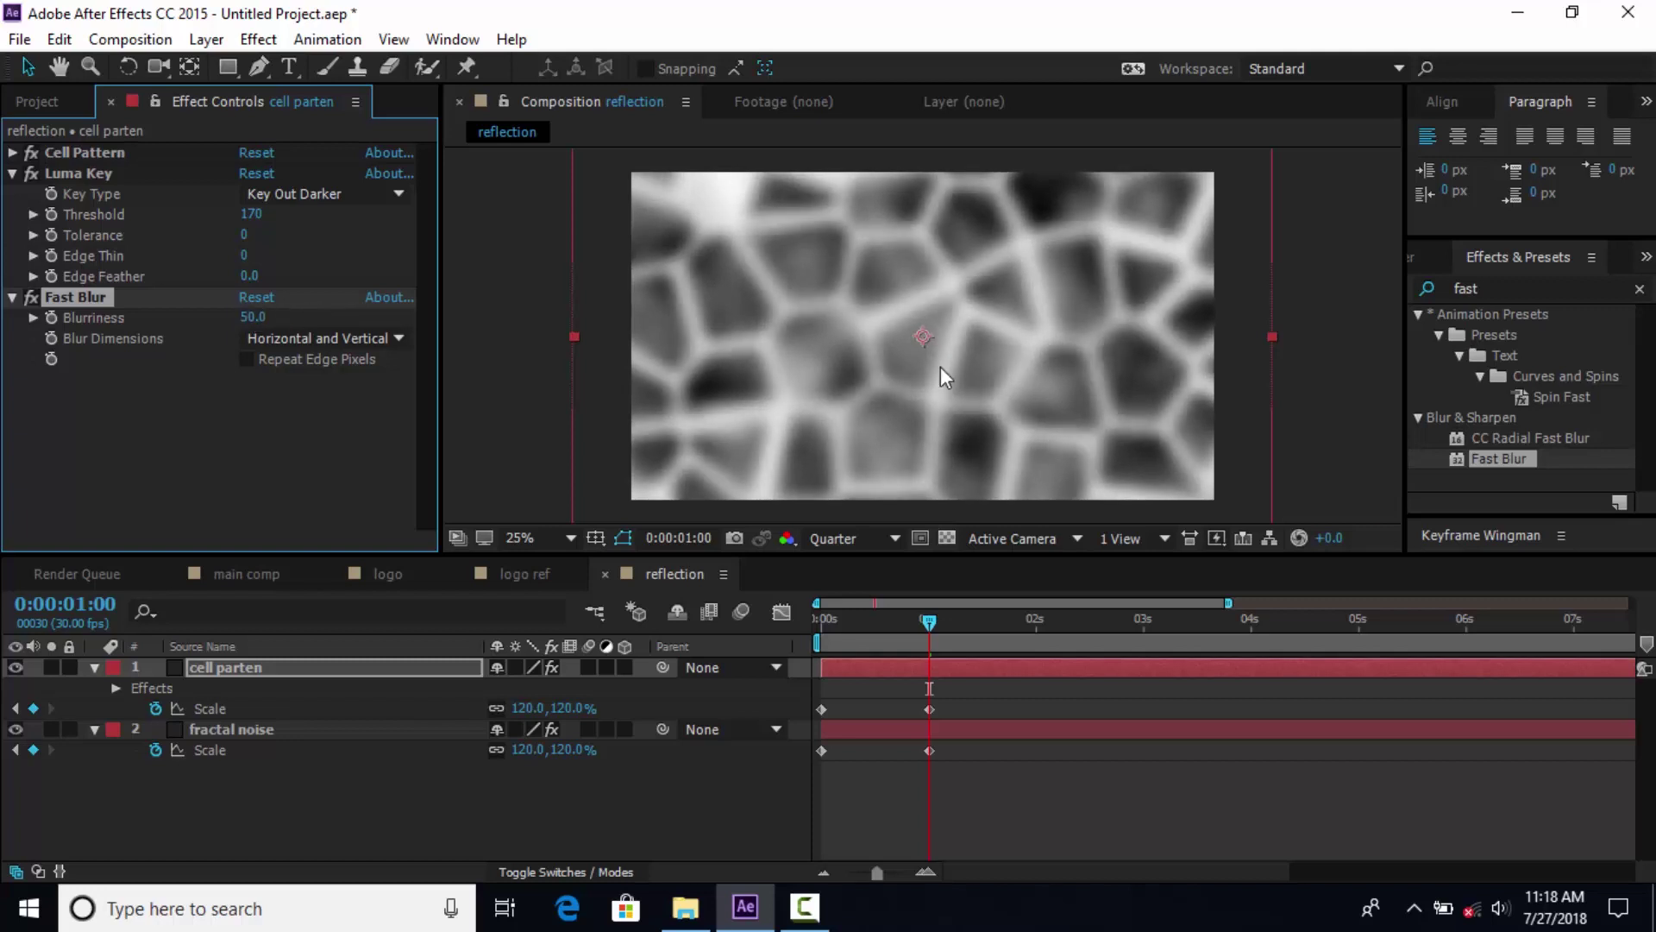
{"action": "left_click", "coordinate": [13, 296]}
{"action": "left_click", "coordinate": [12, 172]}
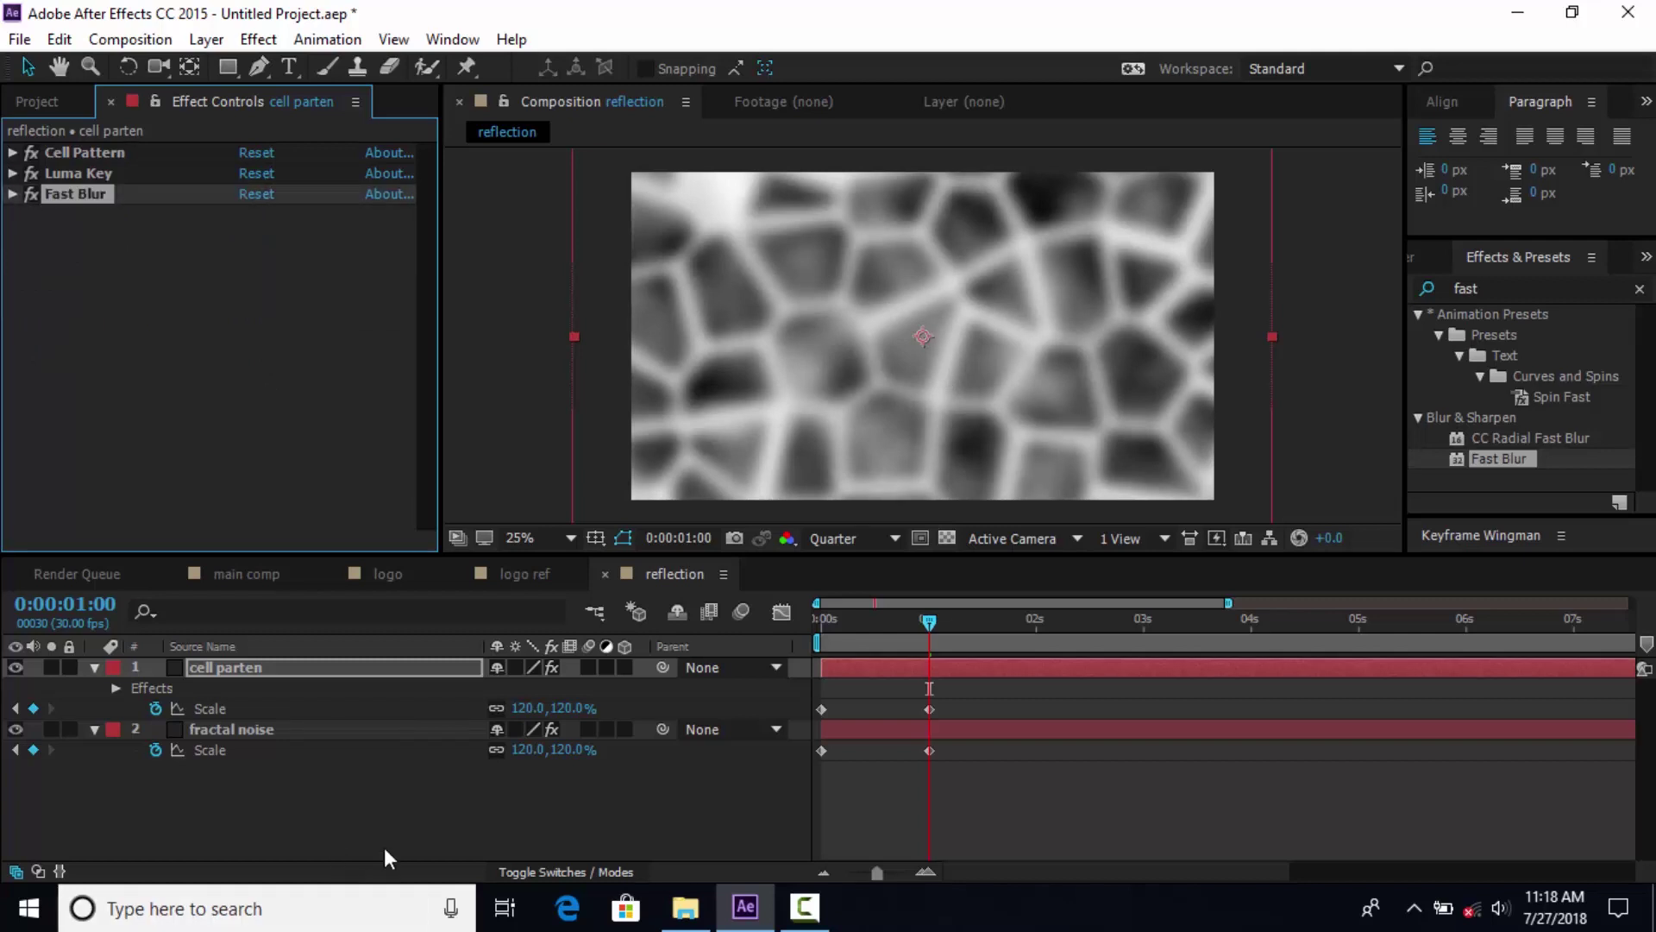
Apply Easy Ease to all Scale keyframes of the cell parten and fractal noise layers.
{"action": "left_click_drag", "start_coordinate": [897, 694], "coordinate": [924, 754]}
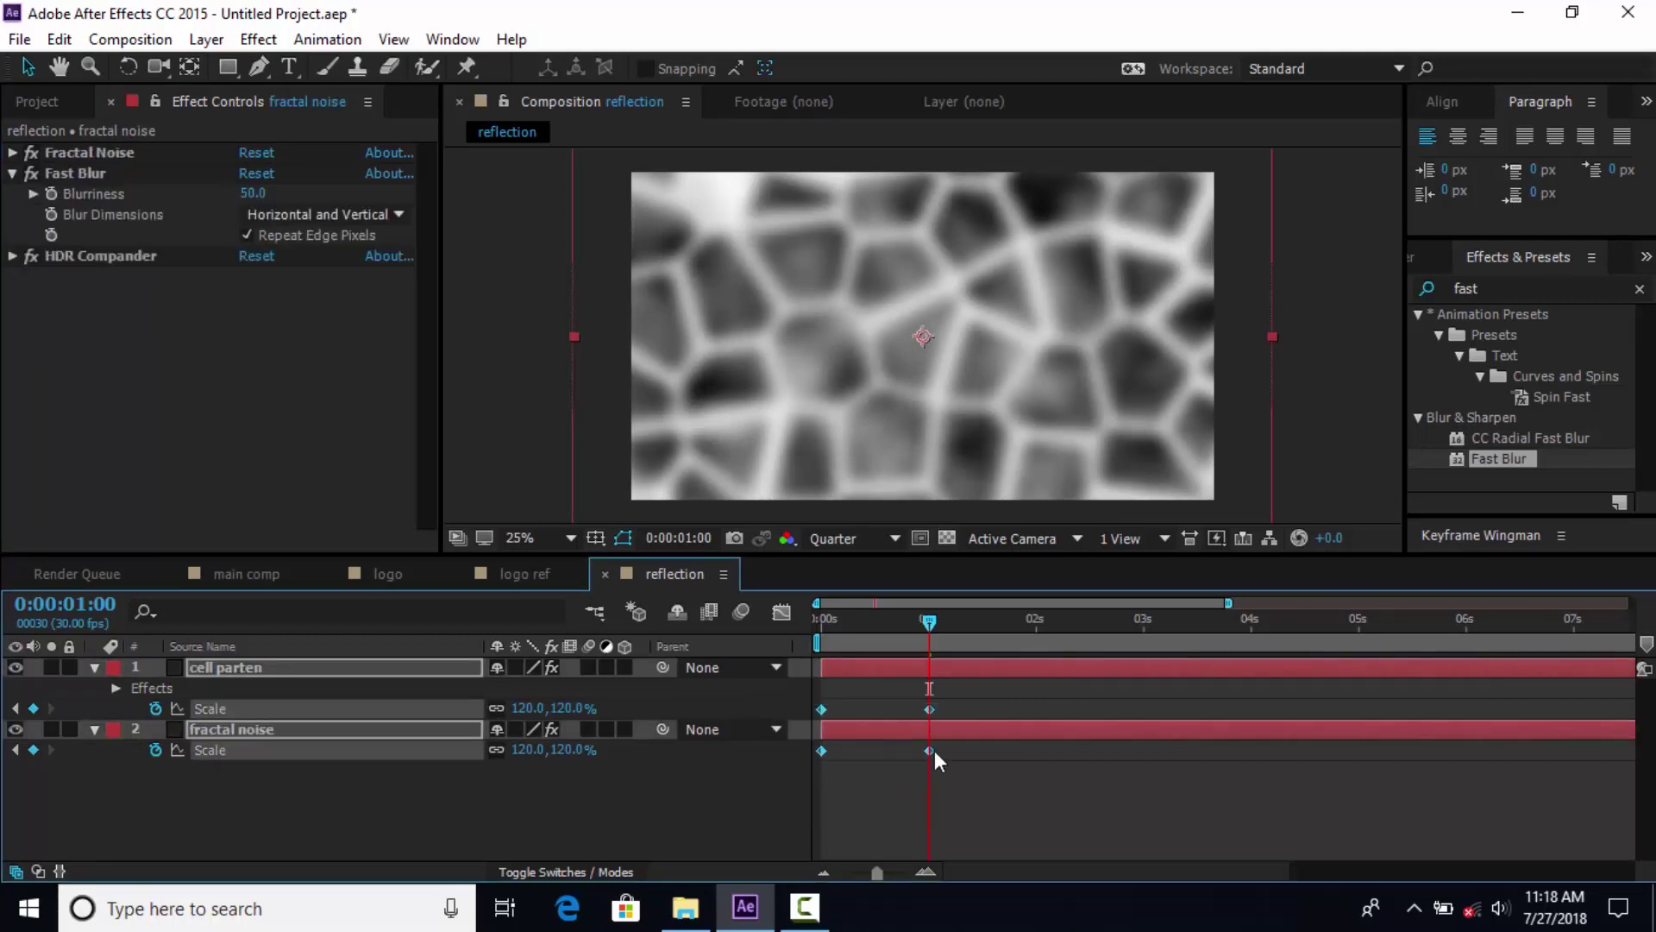
{"action": "right_click", "coordinate": [930, 751]}
{"action": "mouse_move", "coordinate": [1187, 733]}
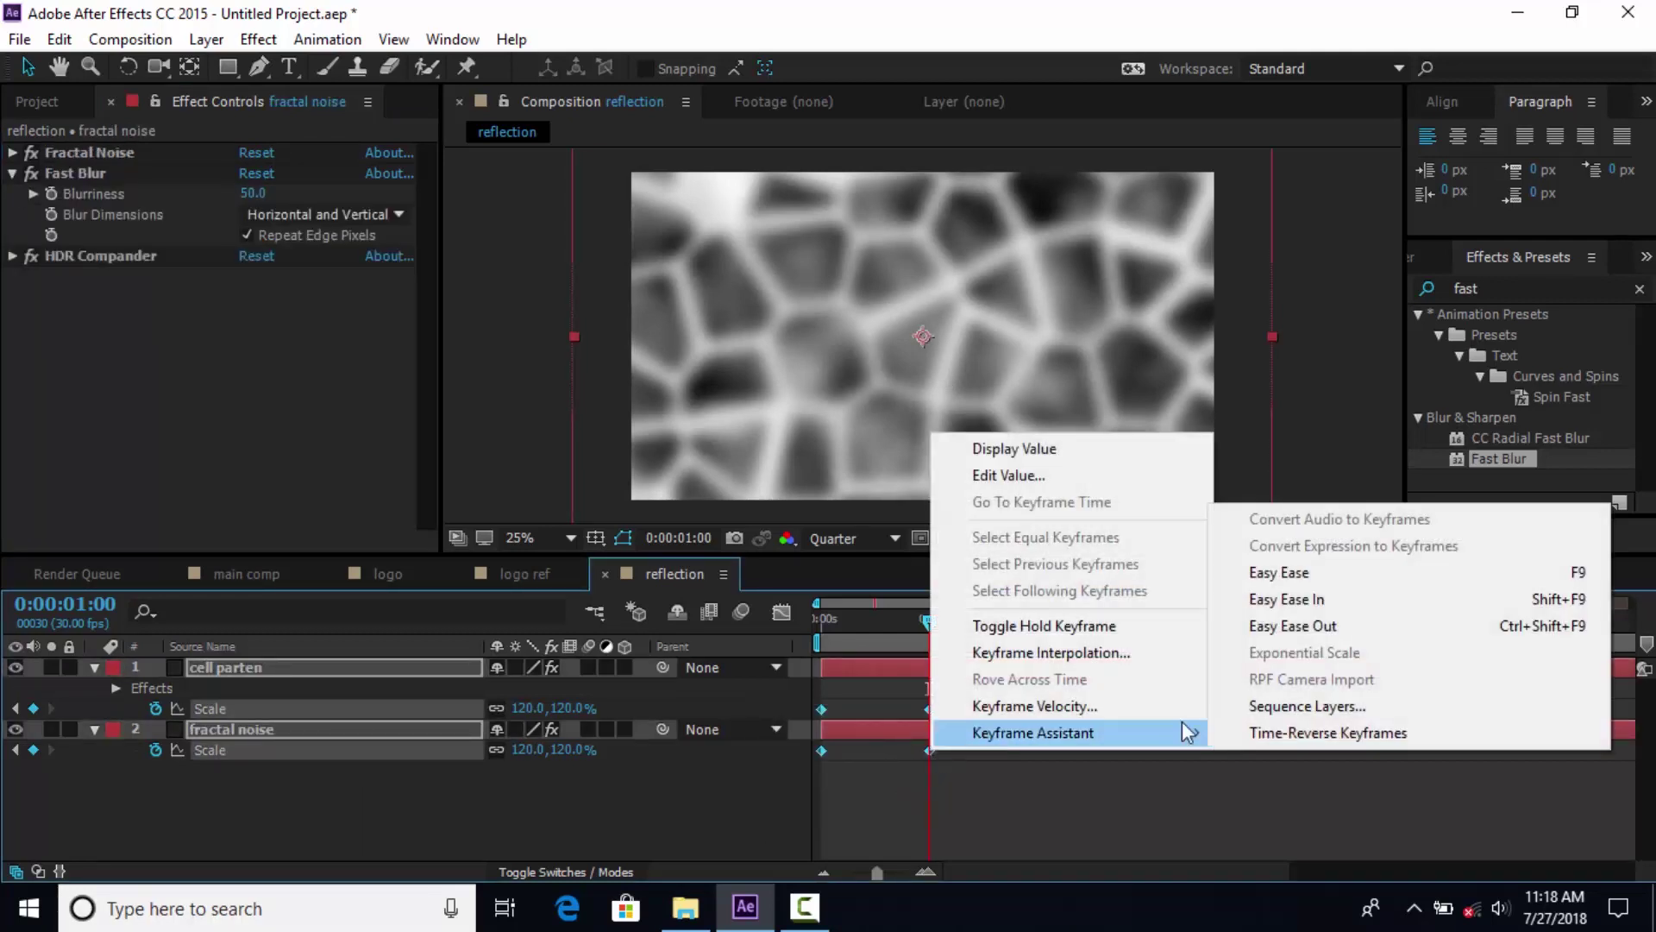
{"action": "left_click", "coordinate": [1274, 576]}
Reshape the Scale speed curve to peak early and slow into the 1-second keyframe, and preview the animation from the start.
{"action": "left_click", "coordinate": [782, 612]}
{"action": "left_click", "coordinate": [917, 675]}
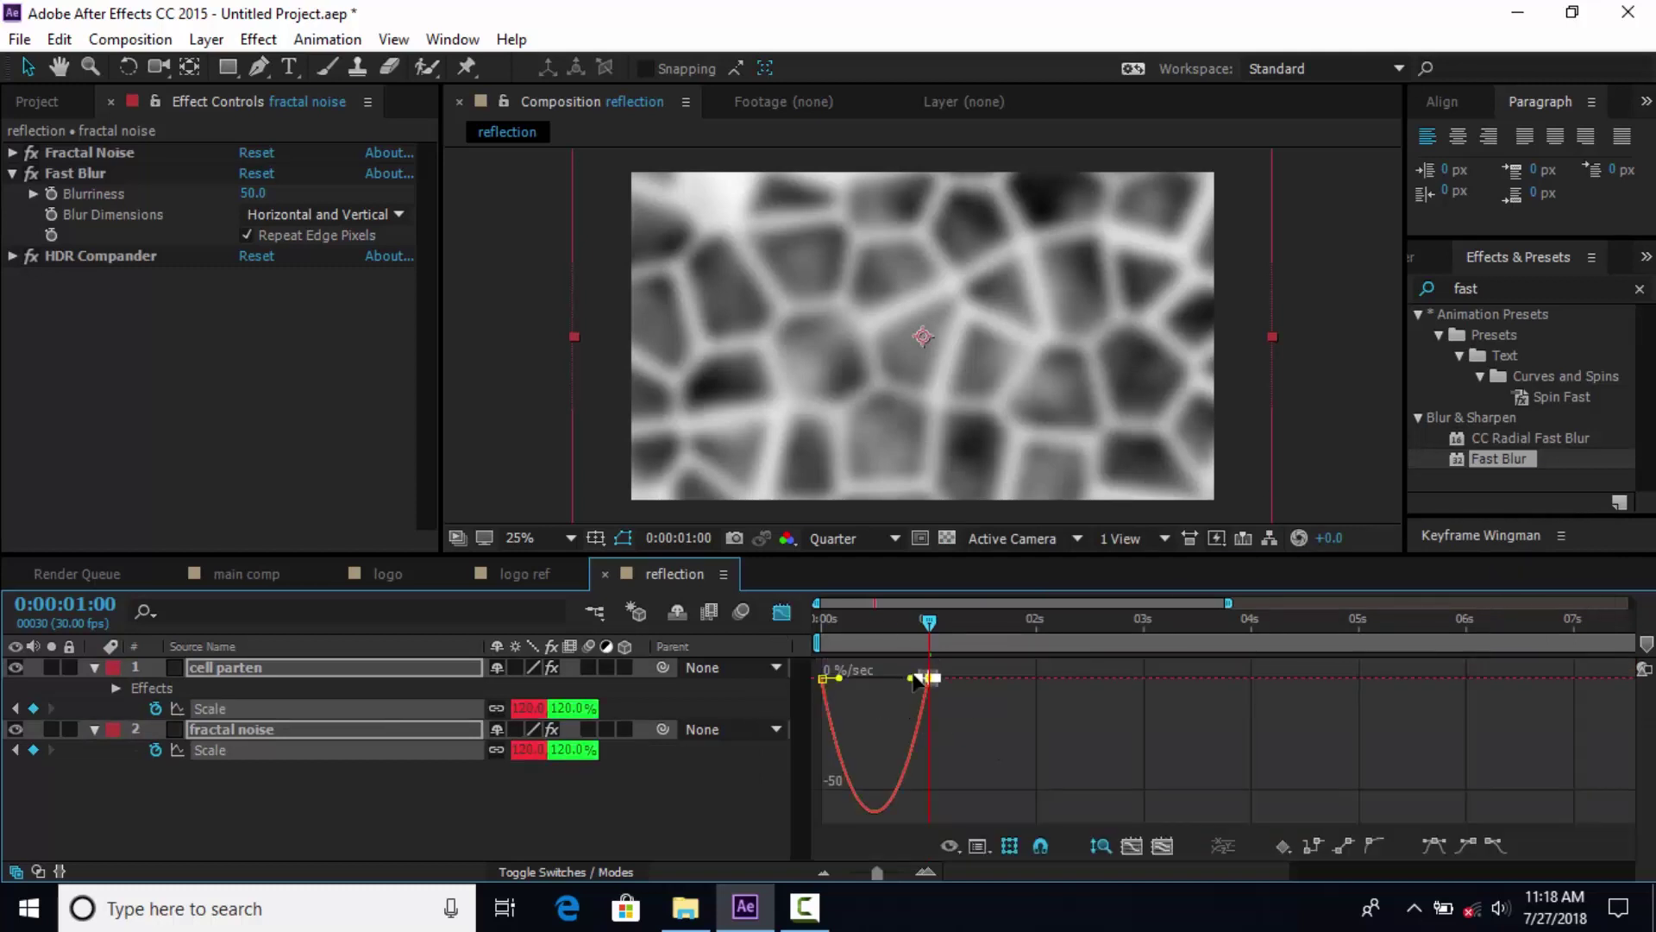
{"action": "left_click_drag", "start_coordinate": [911, 679], "coordinate": [847, 678]}
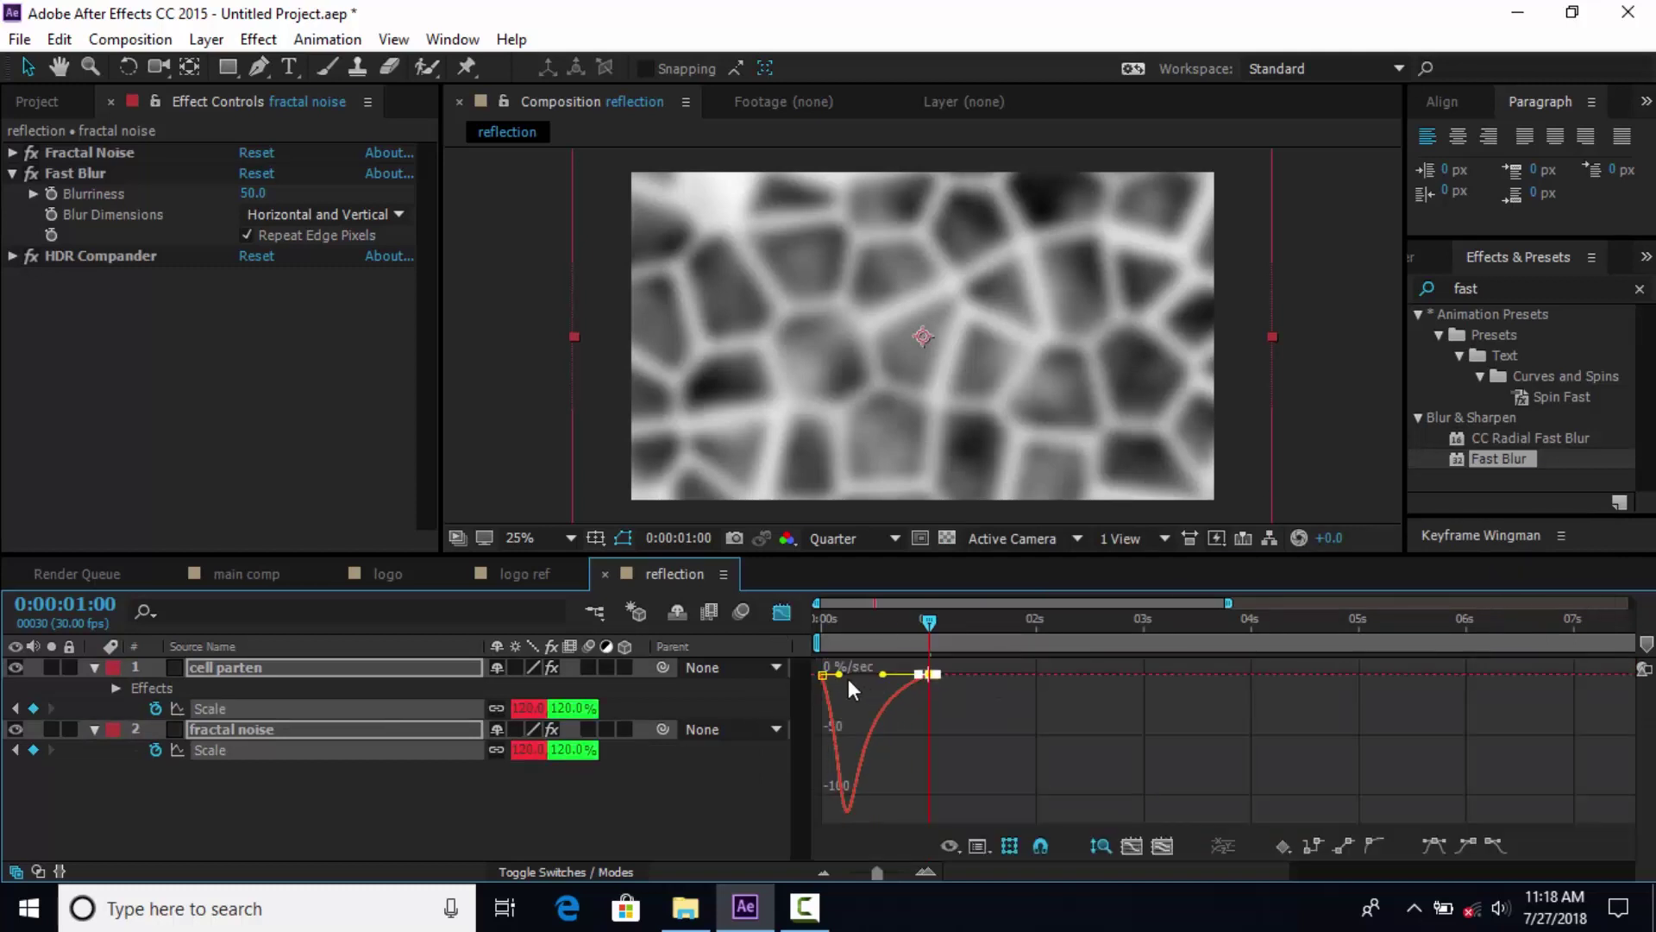
{"action": "left_click", "coordinate": [782, 611]}
{"action": "left_click_drag", "start_coordinate": [883, 624], "coordinate": [818, 665]}
{"action": "key", "text": "space"}
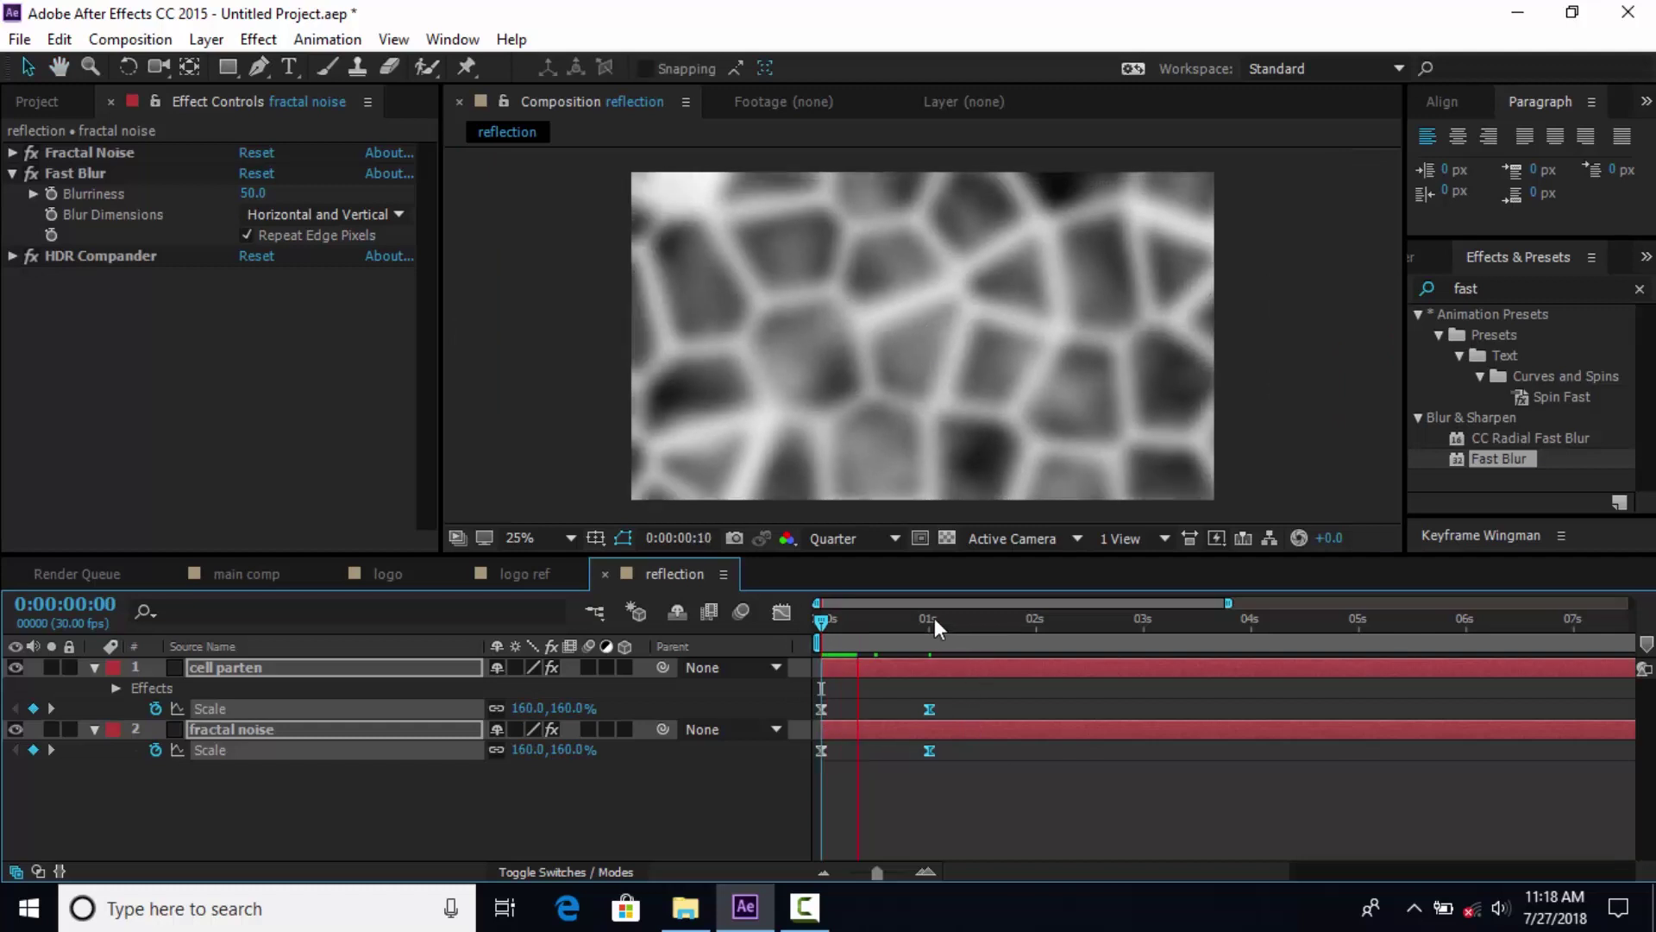
{"action": "left_click_drag", "start_coordinate": [934, 618], "coordinate": [957, 618]}
{"action": "left_click", "coordinate": [582, 800]}
Filter the cell parten and fractal noise properties by "off" and start keyframing Offset and Offset Turbulence at 0:00:01:08.
{"action": "left_click", "coordinate": [302, 729]}
{"action": "left_click", "coordinate": [294, 666], "text": "shift"}
{"action": "left_click", "coordinate": [291, 609]}
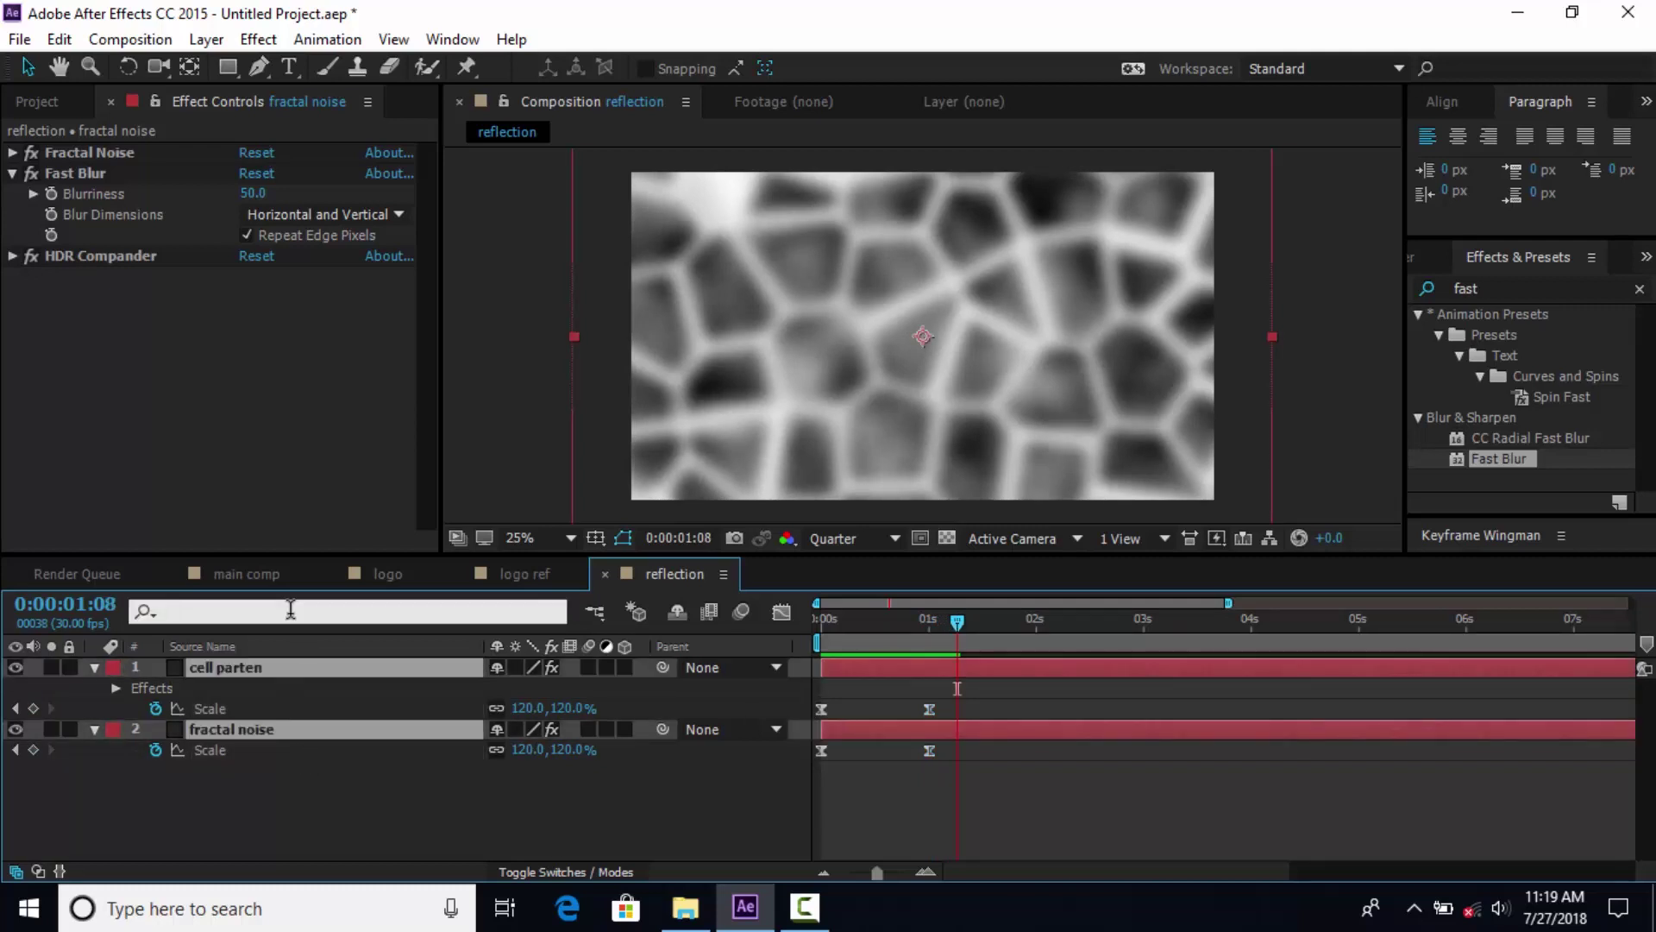
{"action": "type", "text": "off"}
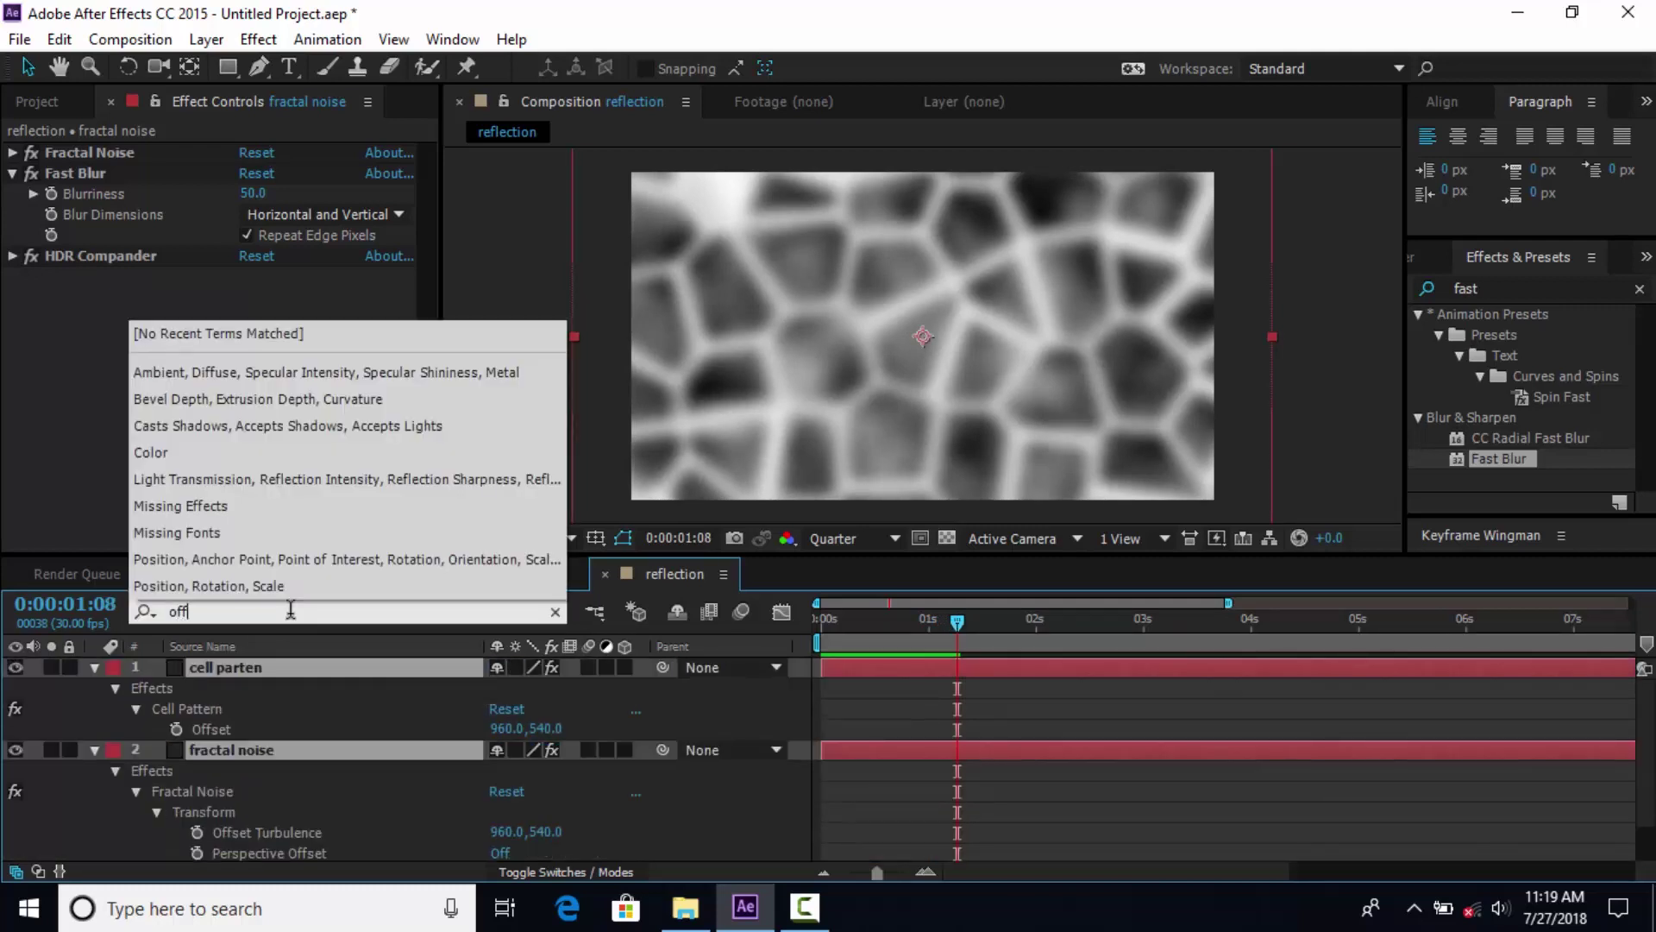
{"action": "key", "text": "Return"}
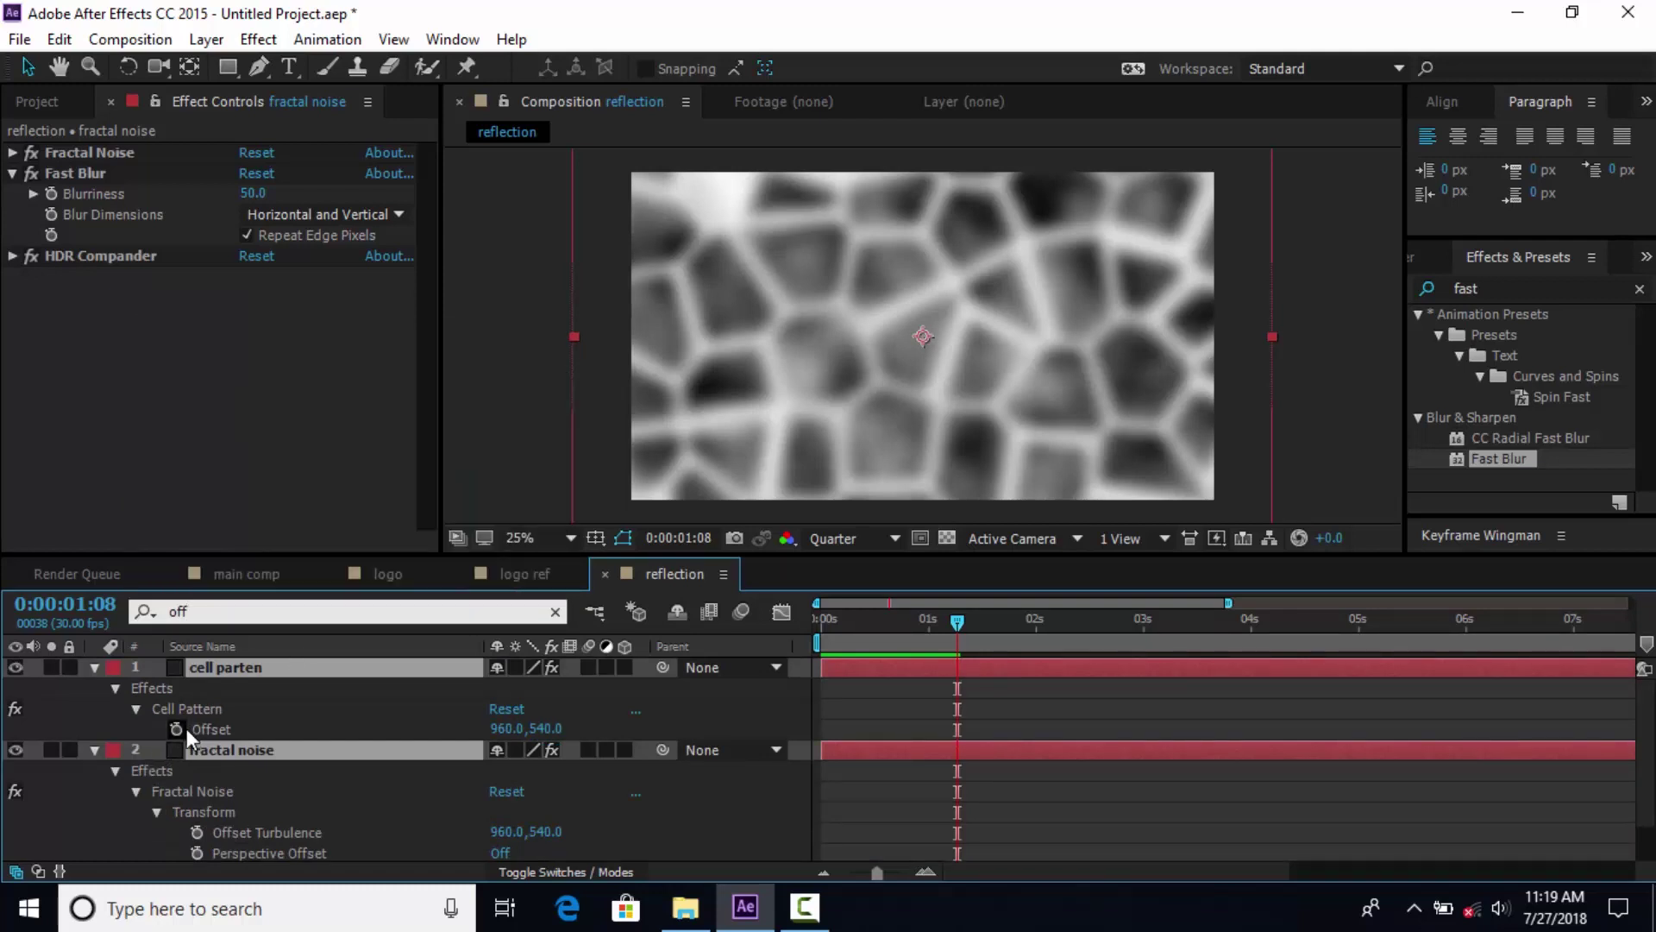
{"action": "left_click", "coordinate": [178, 729]}
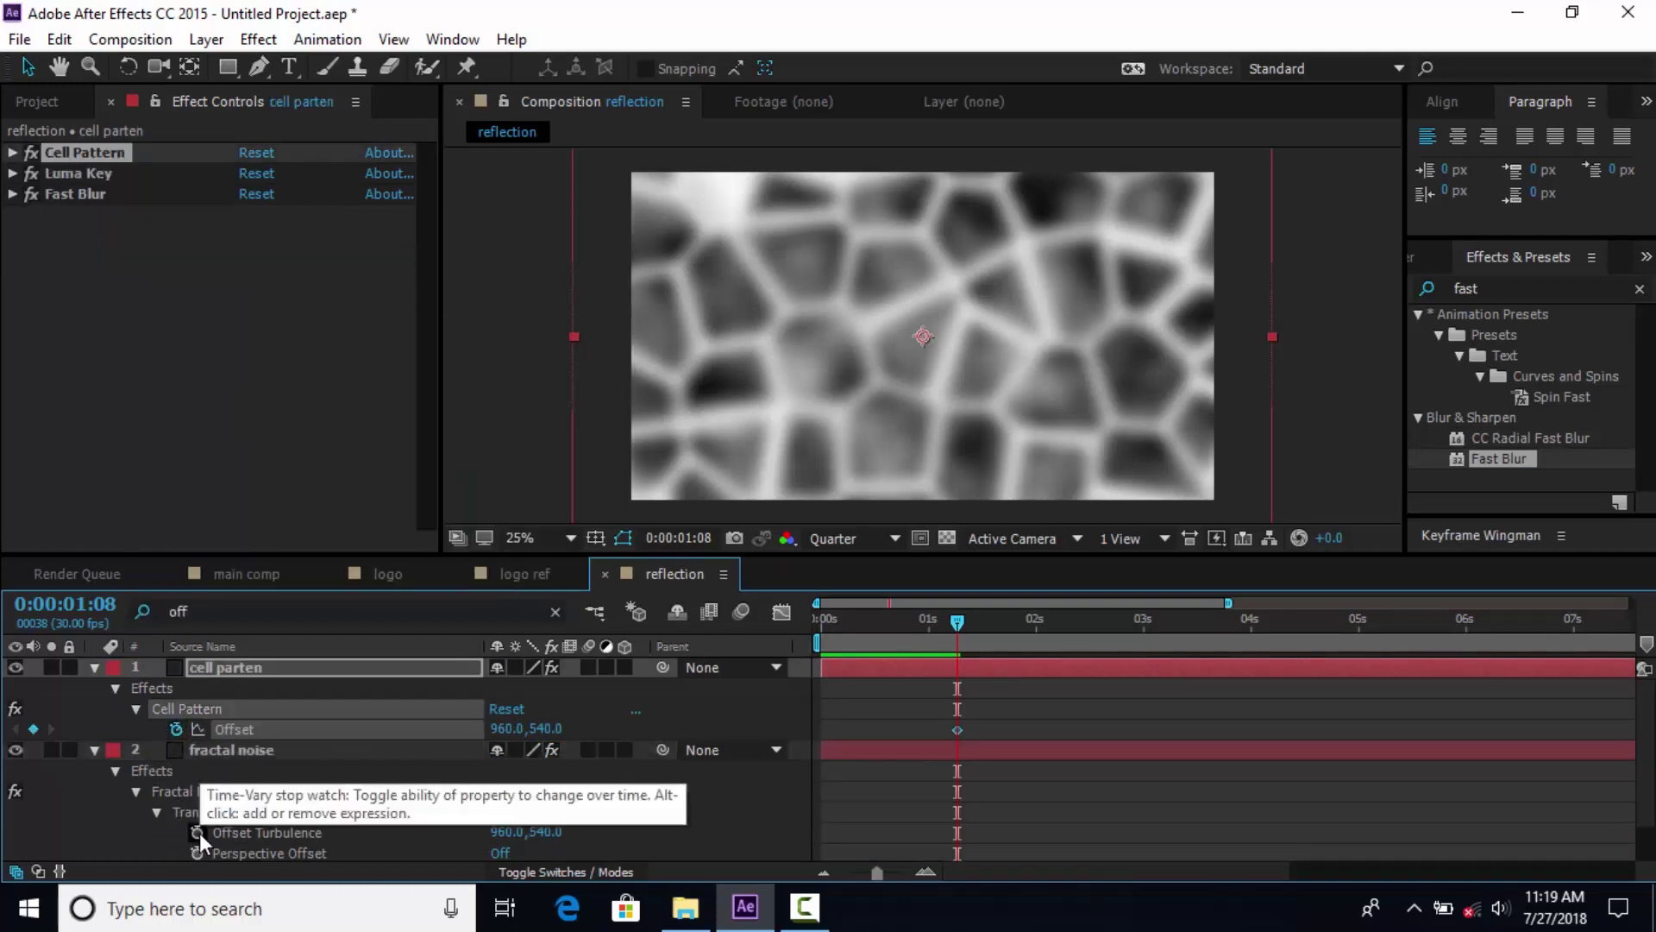
{"action": "left_click", "coordinate": [197, 832]}
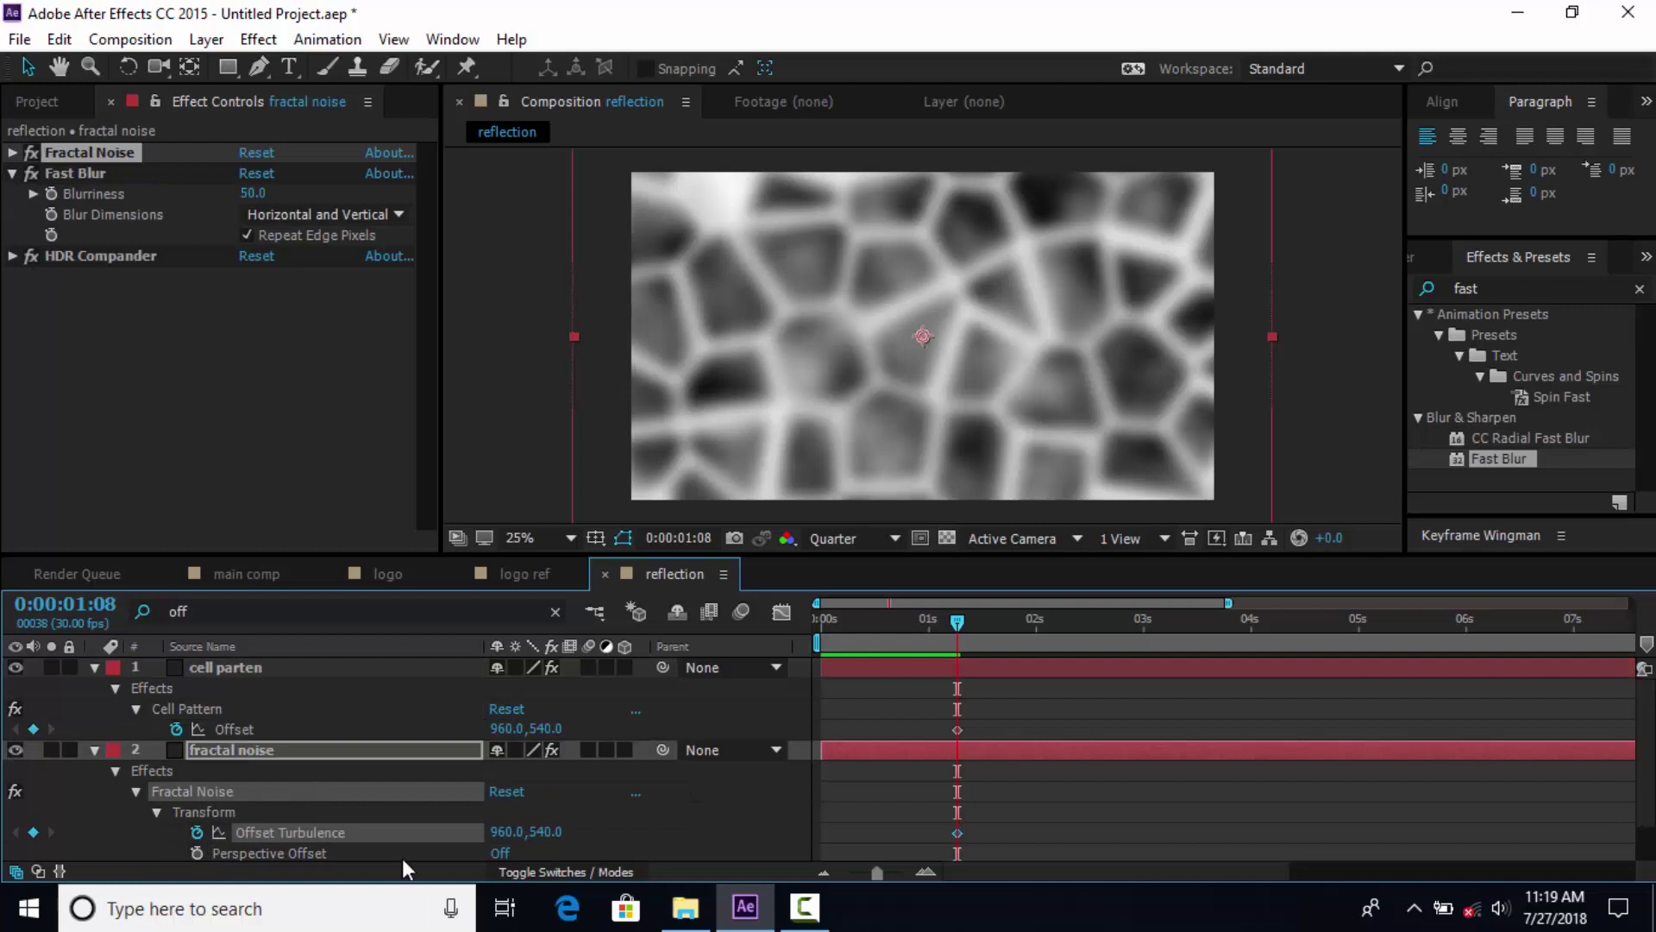
At 0:00:02:03, shift the cell parten Offset to about 1173, 413 and move the fractal noise Offset Turbulence point up and right.
{"action": "left_click_drag", "start_coordinate": [961, 617], "coordinate": [1049, 612]}
{"action": "scroll", "coordinate": [1049, 400], "scroll_direction": "down", "scroll_amount": 1}
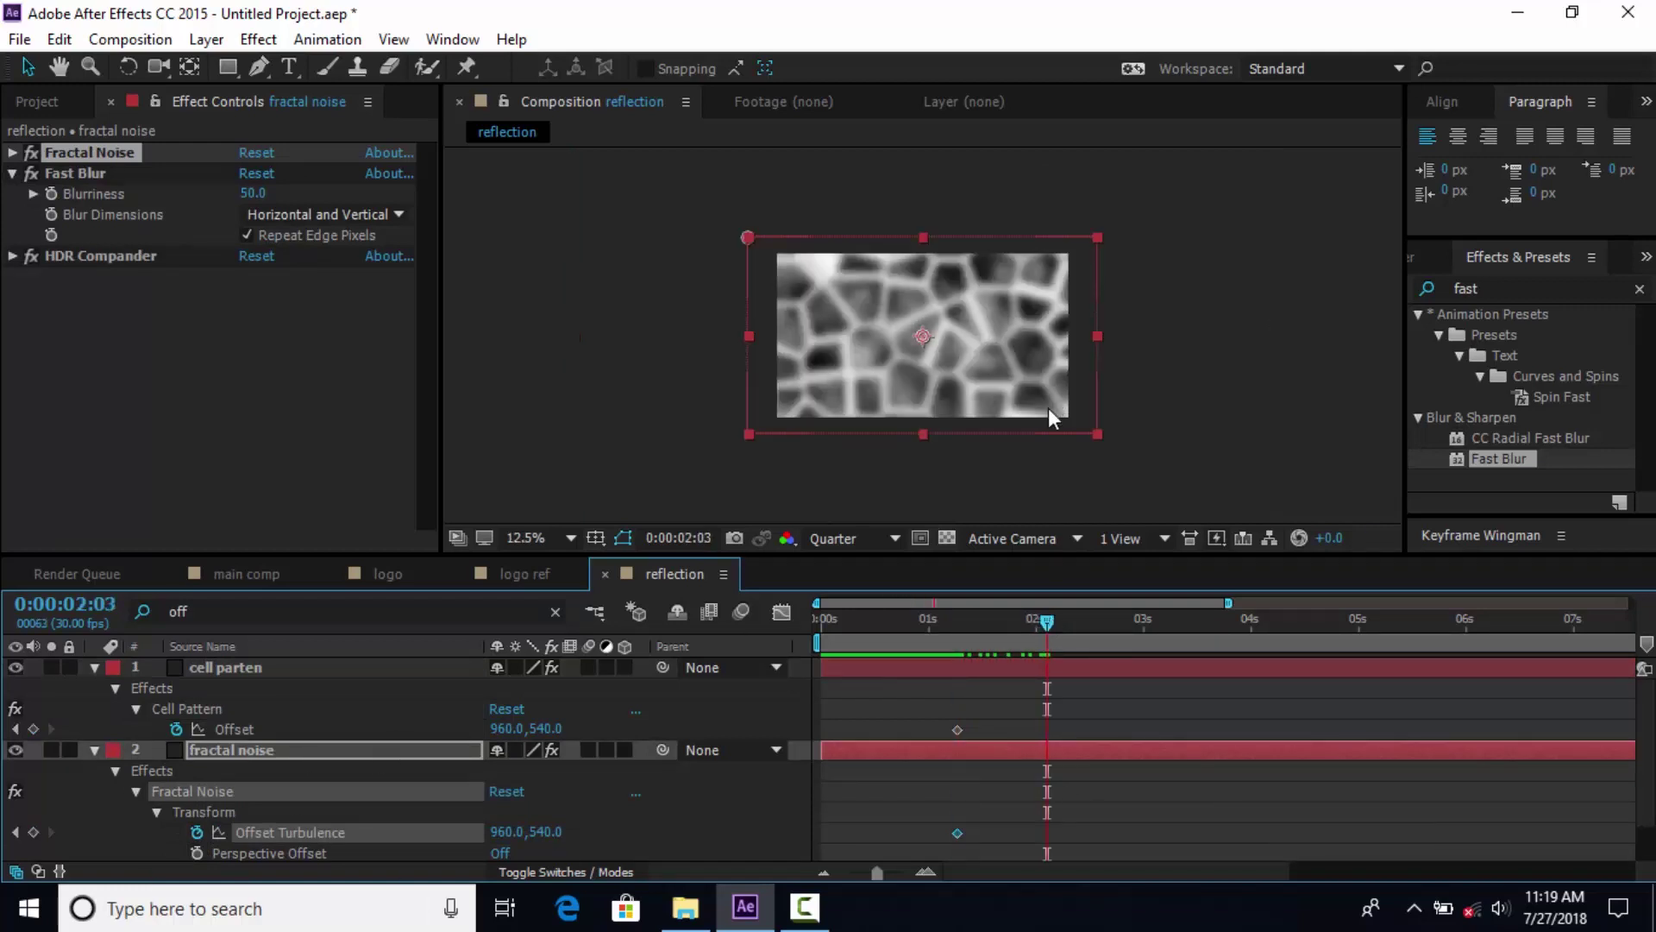
{"action": "left_click", "coordinate": [264, 730]}
{"action": "left_click", "coordinate": [929, 328]}
{"action": "left_click_drag", "start_coordinate": [923, 336], "coordinate": [961, 314]}
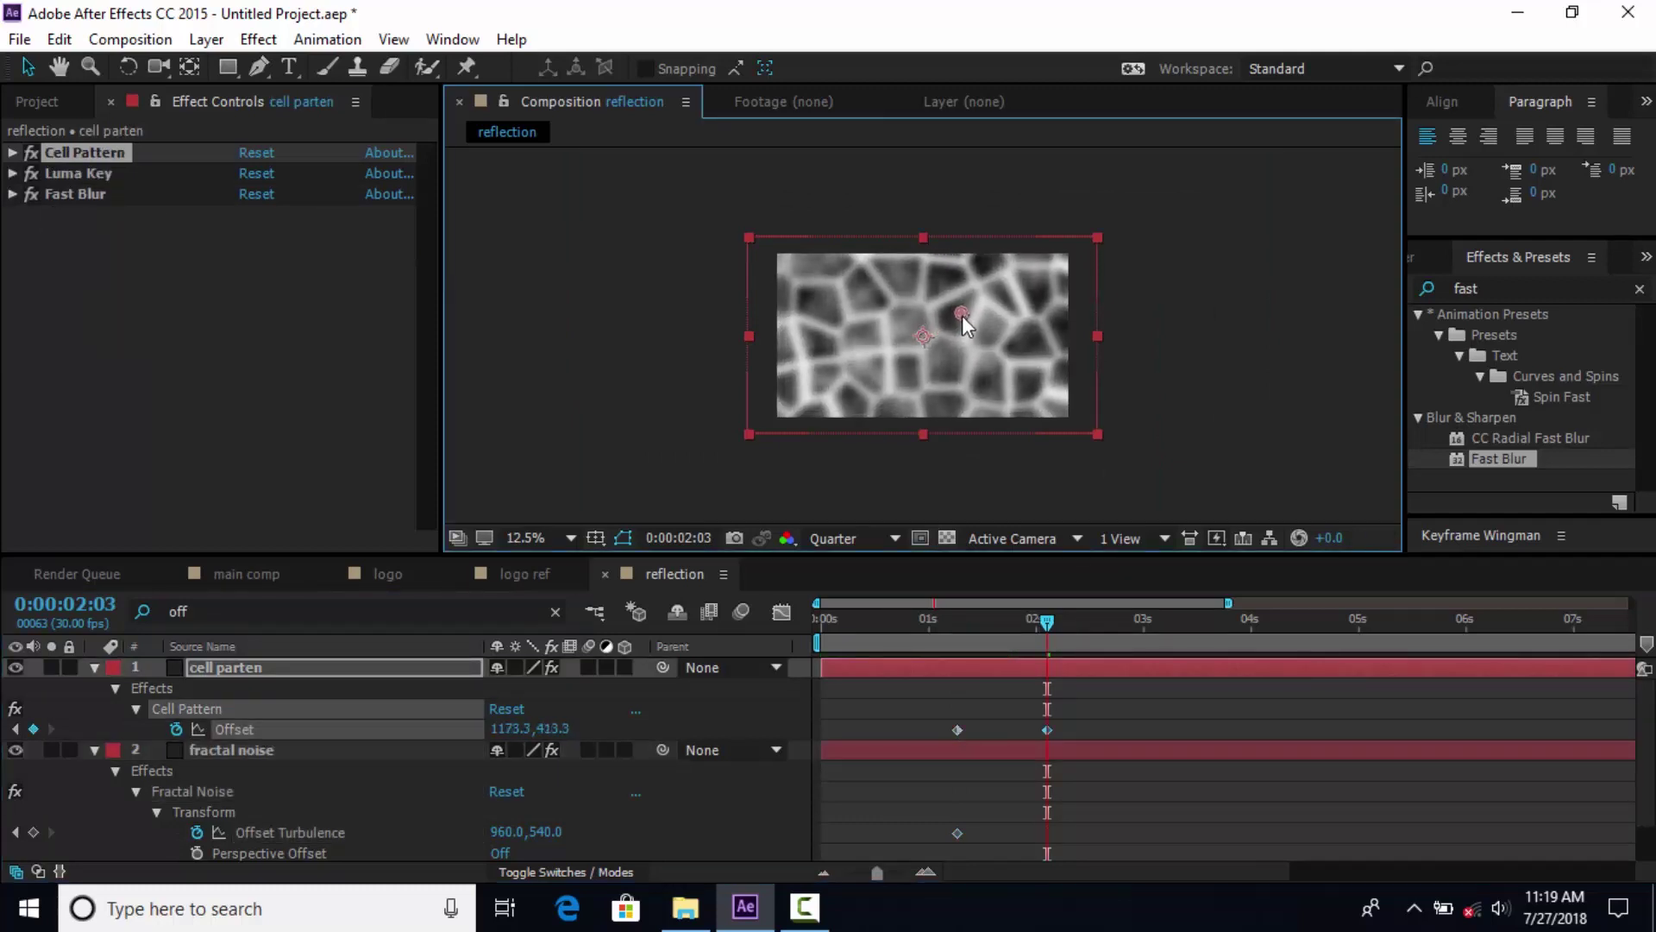
{"action": "left_click", "coordinate": [324, 832]}
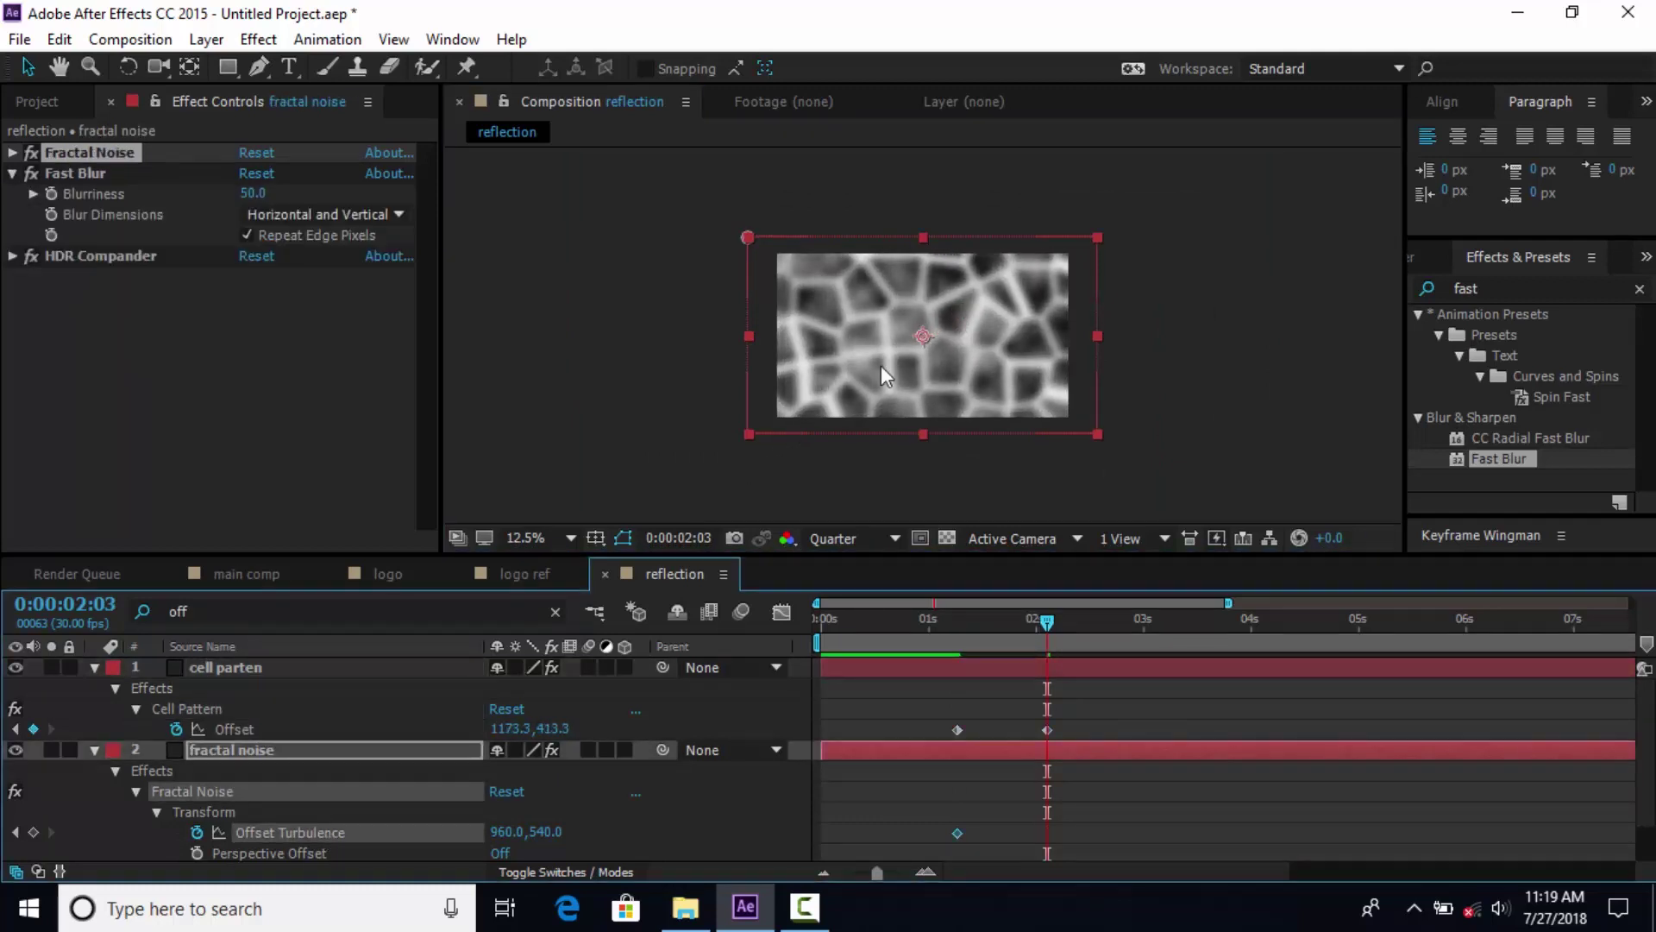
{"action": "left_click_drag", "start_coordinate": [928, 337], "coordinate": [972, 304]}
Apply Easy Ease to all Offset and Offset Turbulence keyframes of both layers.
{"action": "left_click", "coordinate": [951, 625]}
{"action": "left_click_drag", "start_coordinate": [1126, 704], "coordinate": [920, 849]}
{"action": "right_click", "coordinate": [1046, 834]}
{"action": "mouse_move", "coordinate": [1153, 816]}
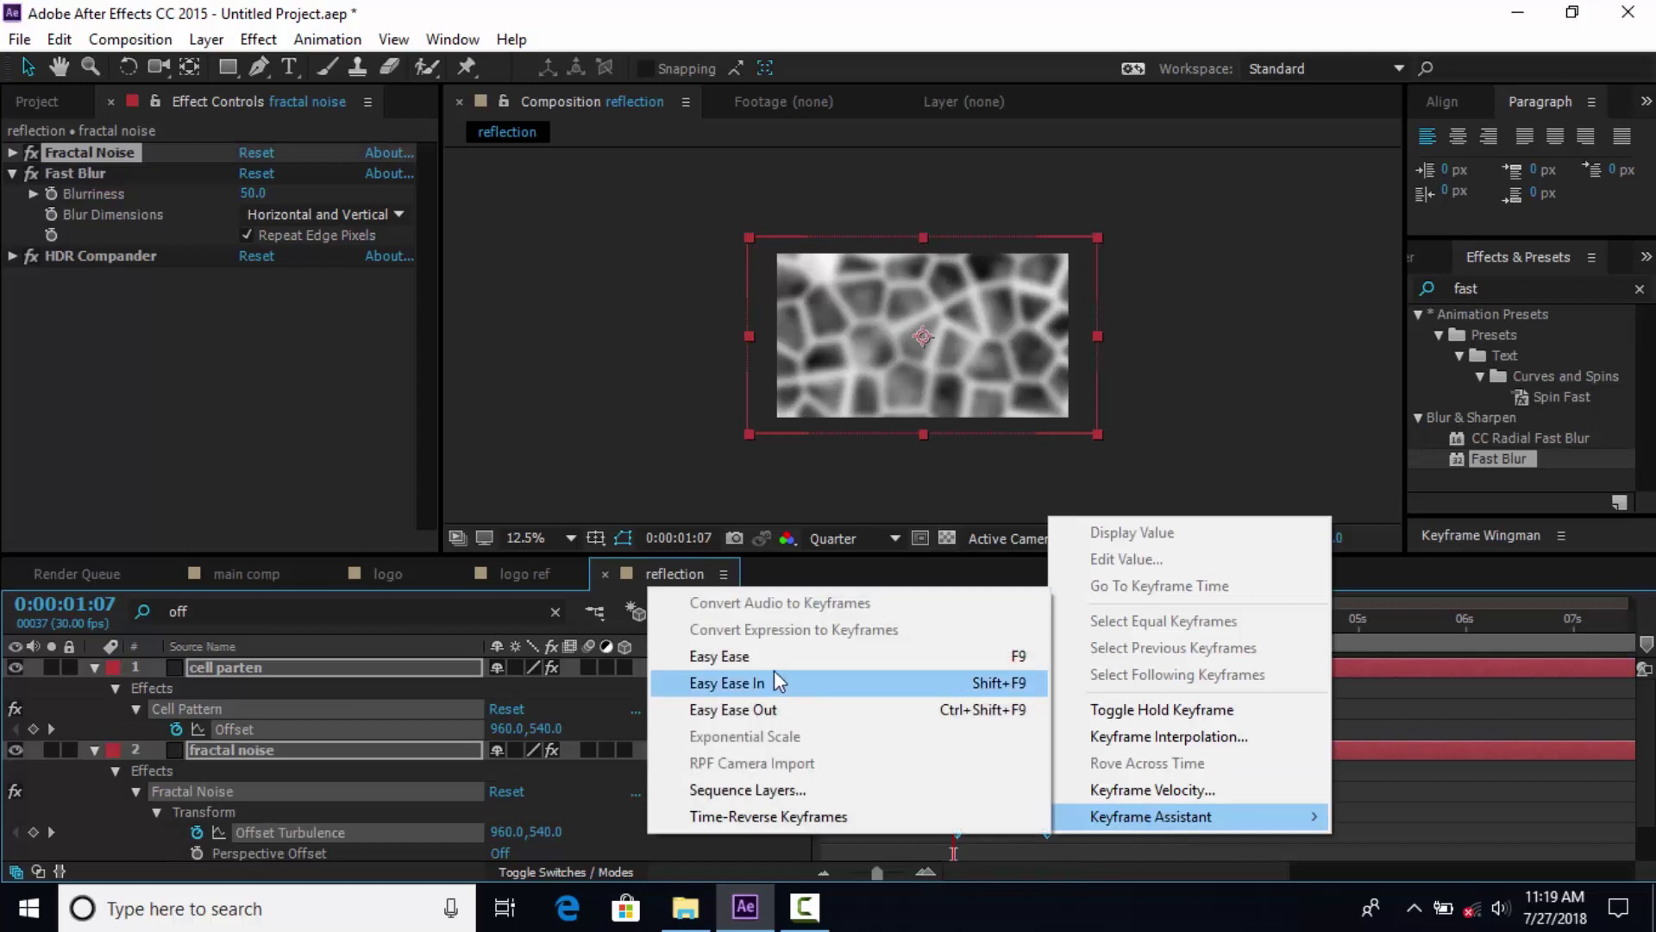
{"action": "left_click", "coordinate": [776, 683]}
Reshape the offset speed curves to peak early and slow into the last keyframe, and preview the animation.
{"action": "left_click", "coordinate": [781, 611]}
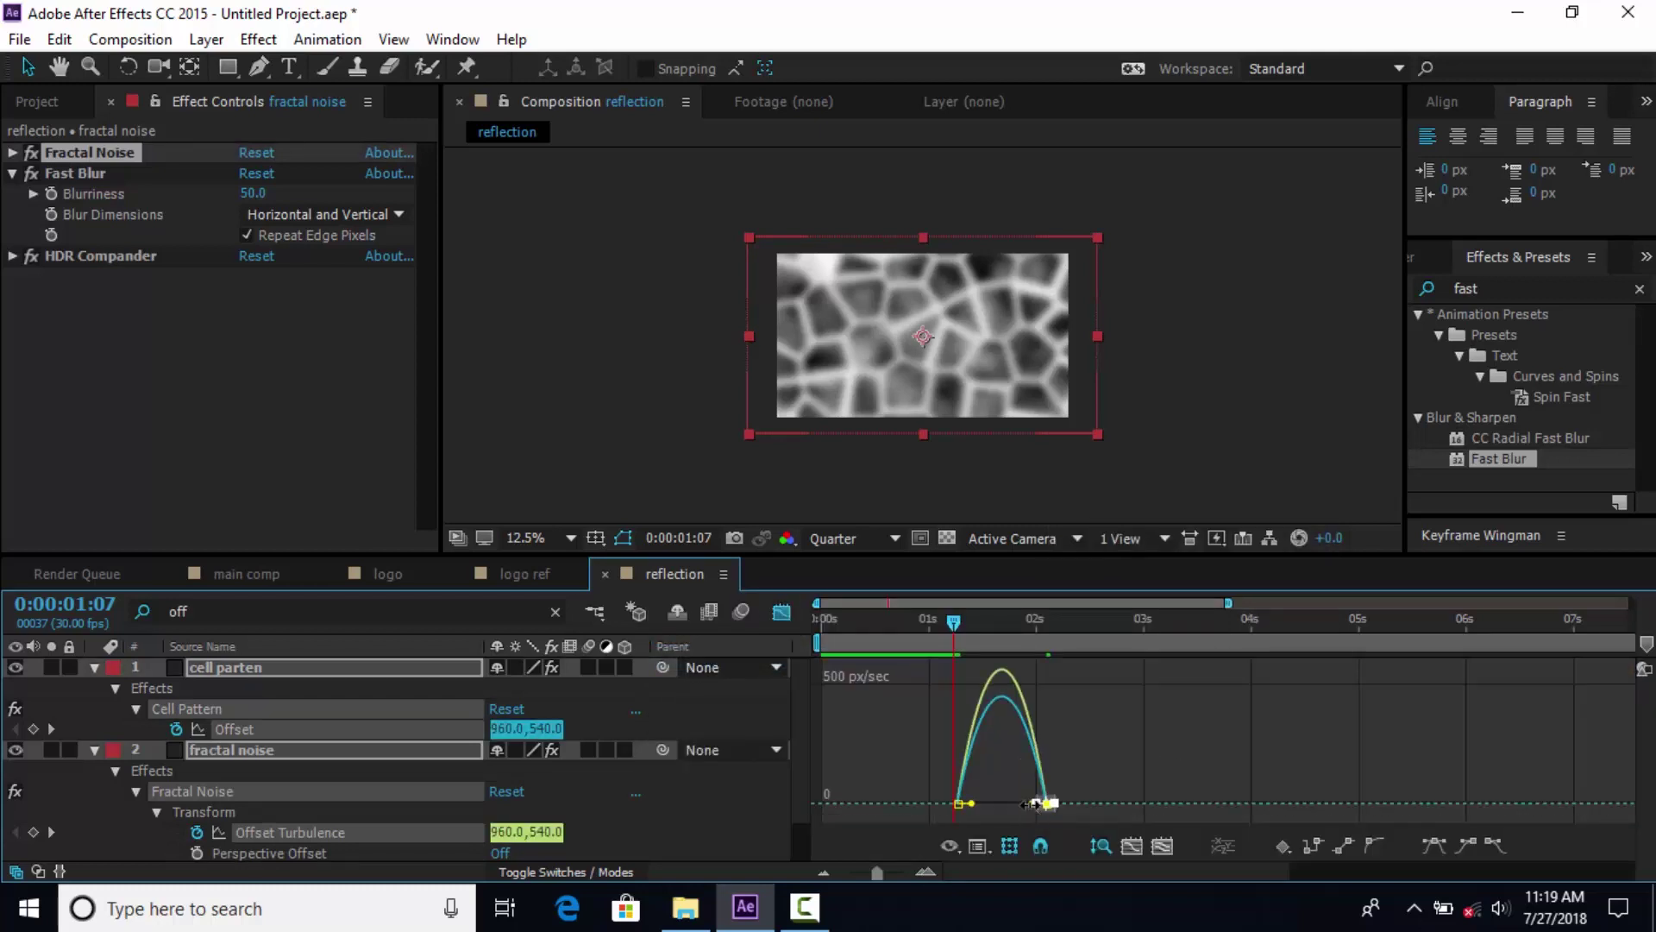
{"action": "scroll", "coordinate": [1026, 816], "scroll_direction": "up", "scroll_amount": 4}
{"action": "left_click_drag", "start_coordinate": [1039, 802], "coordinate": [952, 808]}
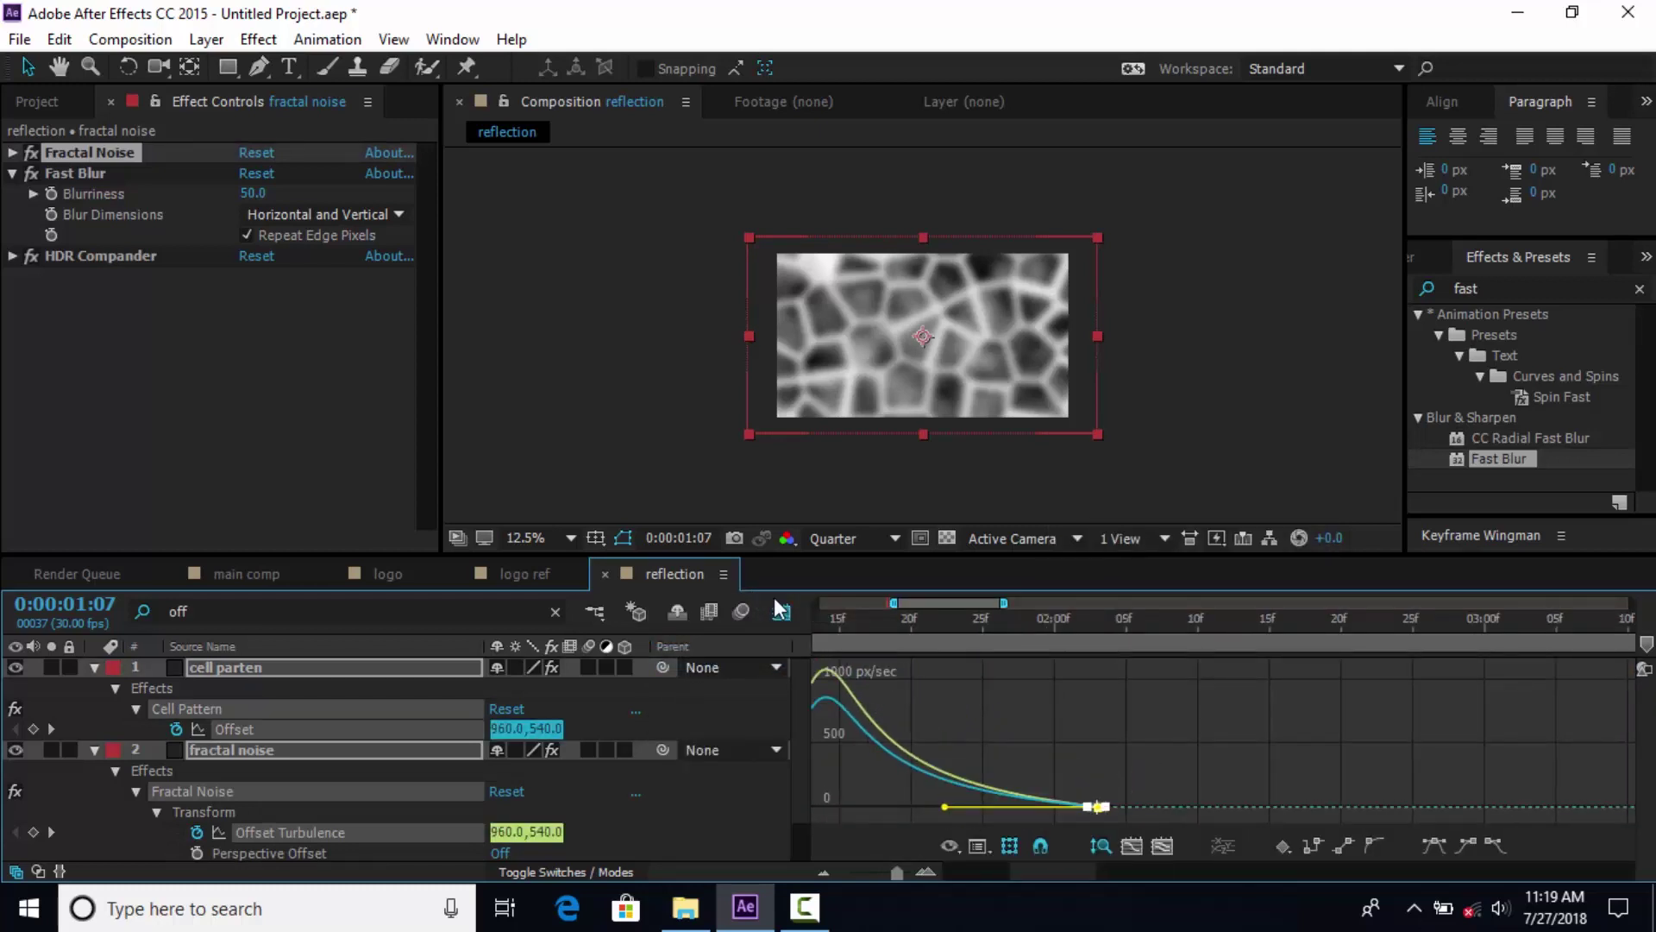
{"action": "key", "text": "shift+F3"}
{"action": "scroll", "coordinate": [926, 712], "scroll_direction": "down", "scroll_amount": 6}
{"action": "key", "text": "space"}
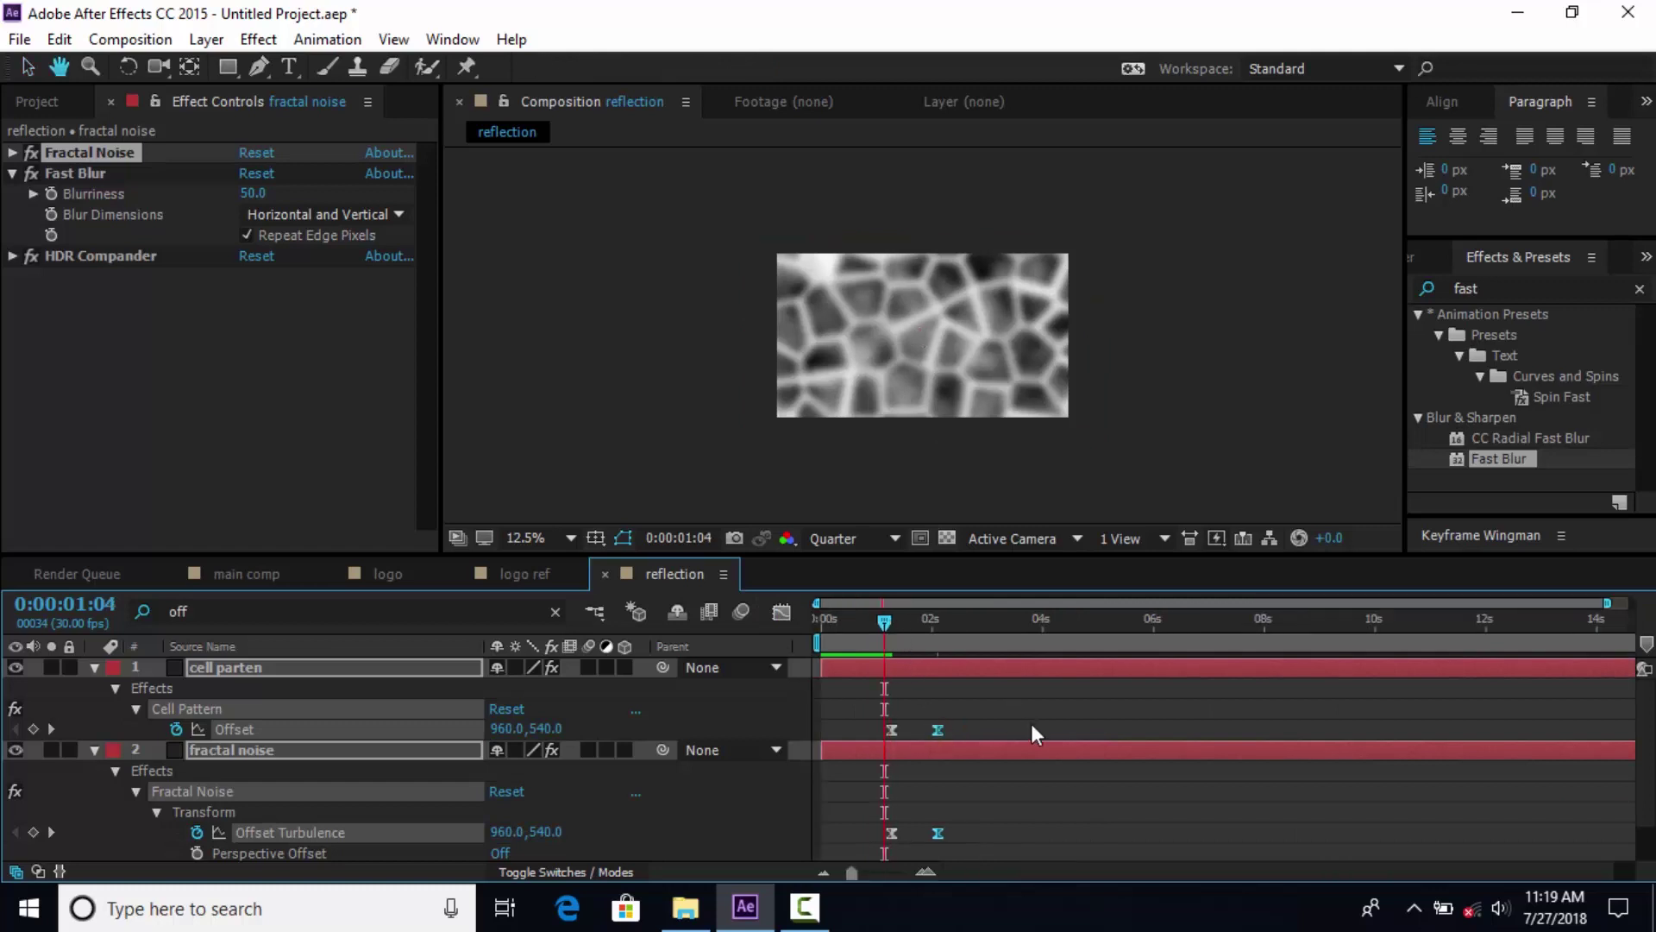
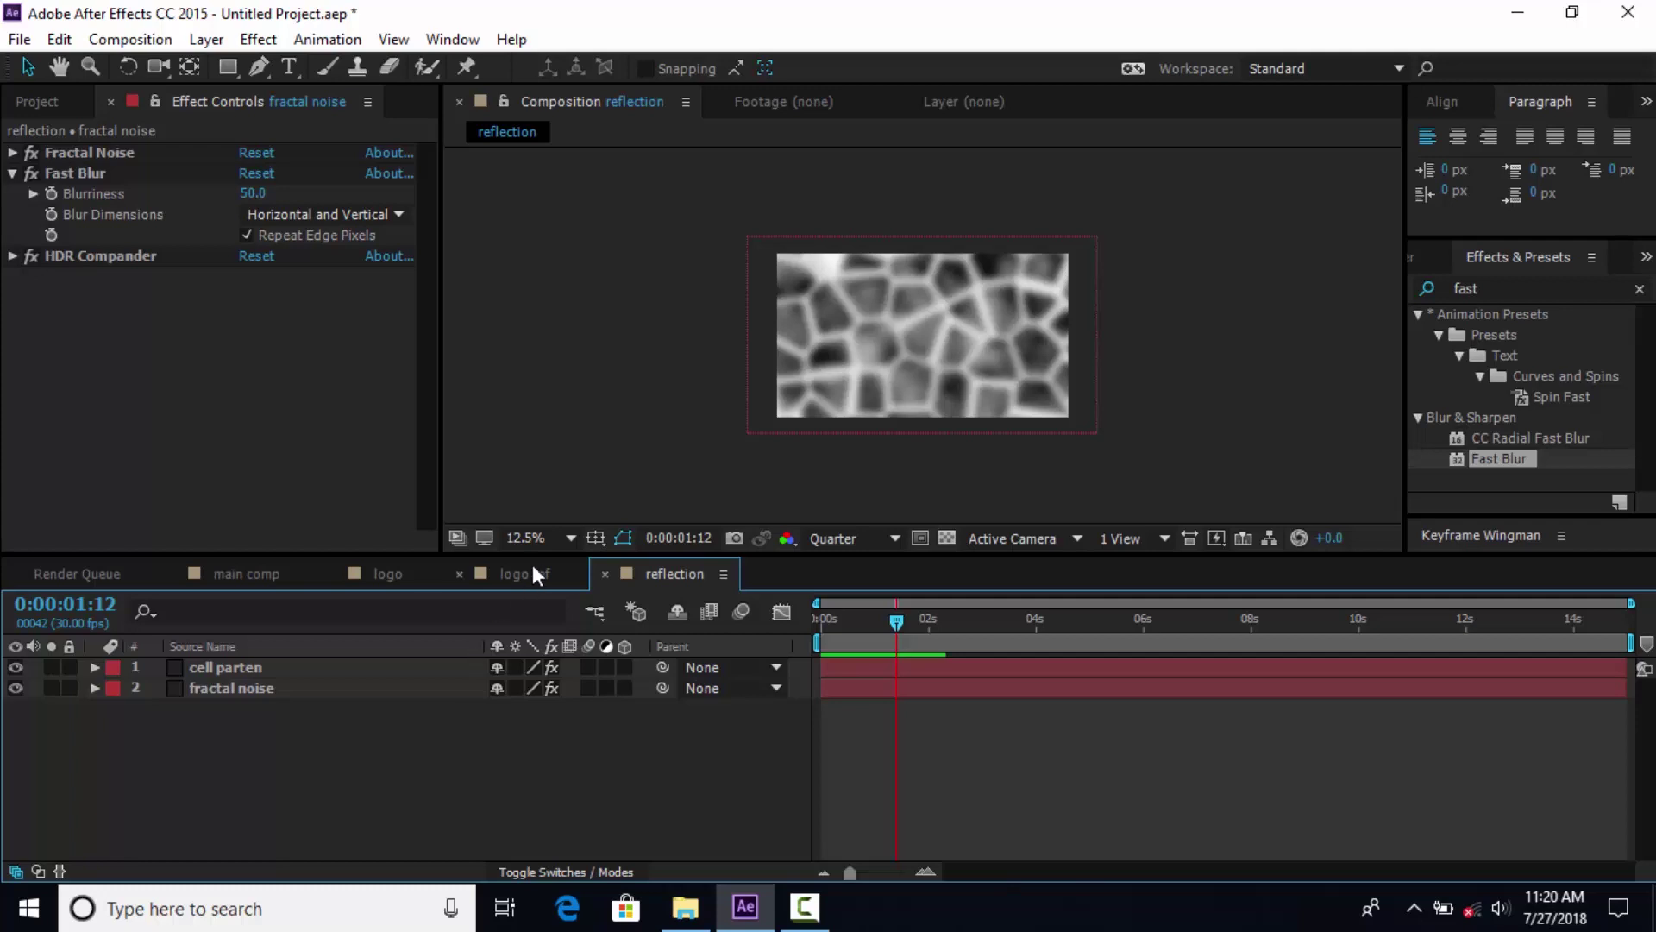
Add the reflection composition to the logo ref composition and place the logo composition above it.
{"action": "left_click", "coordinate": [531, 572]}
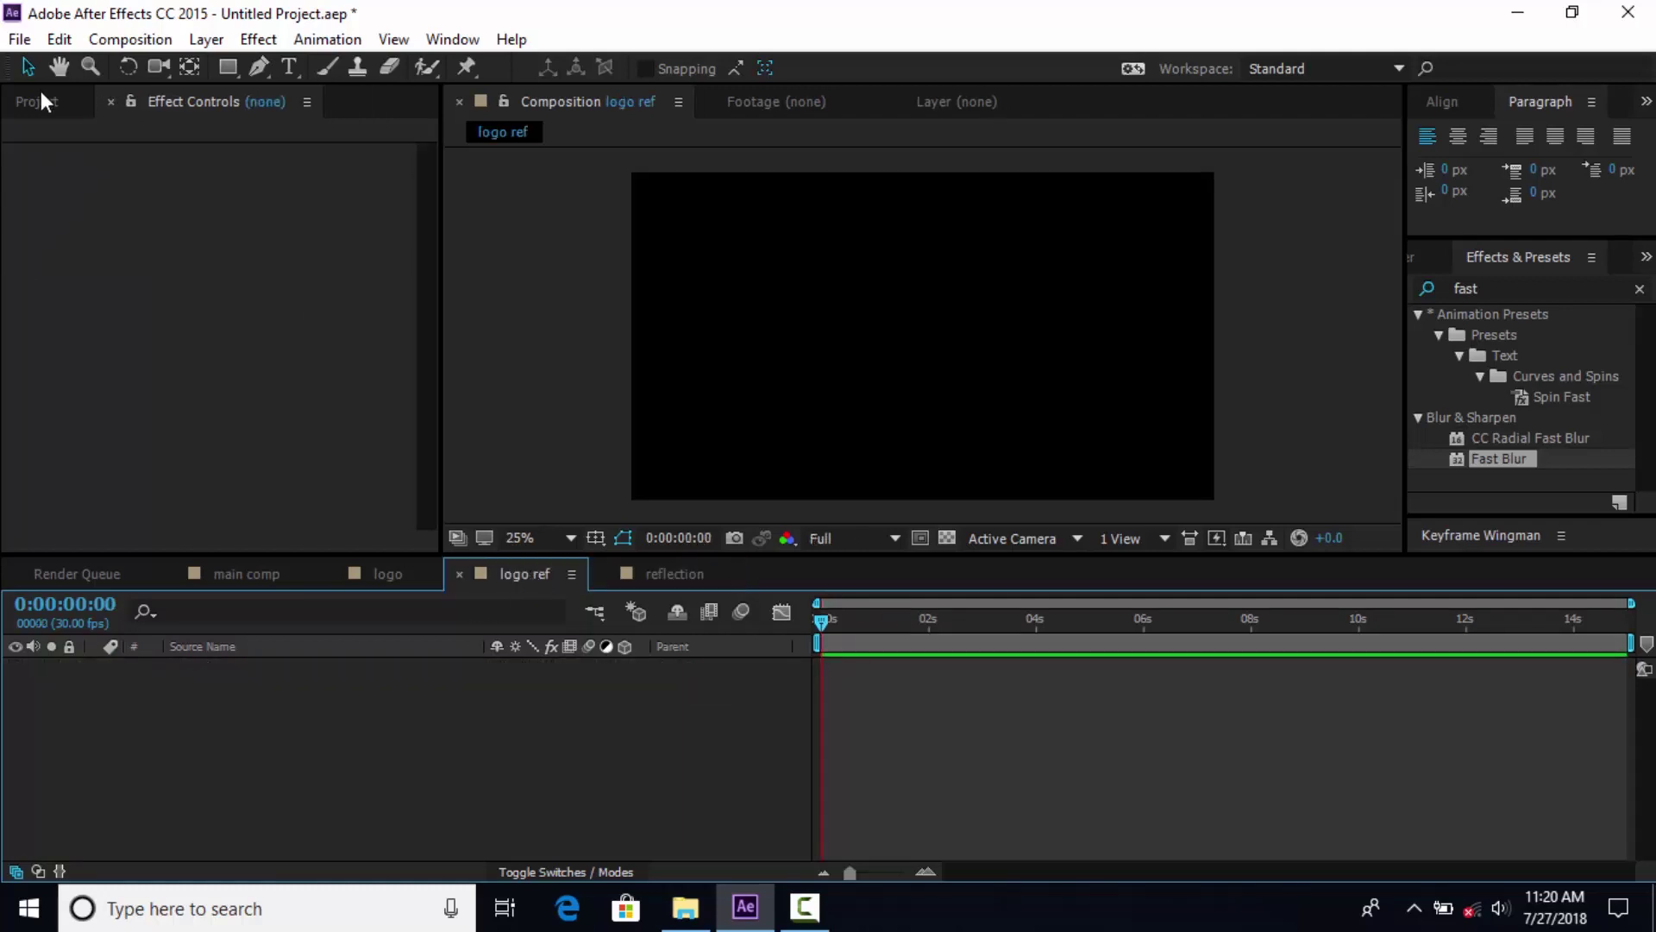
{"action": "left_click", "coordinate": [42, 101]}
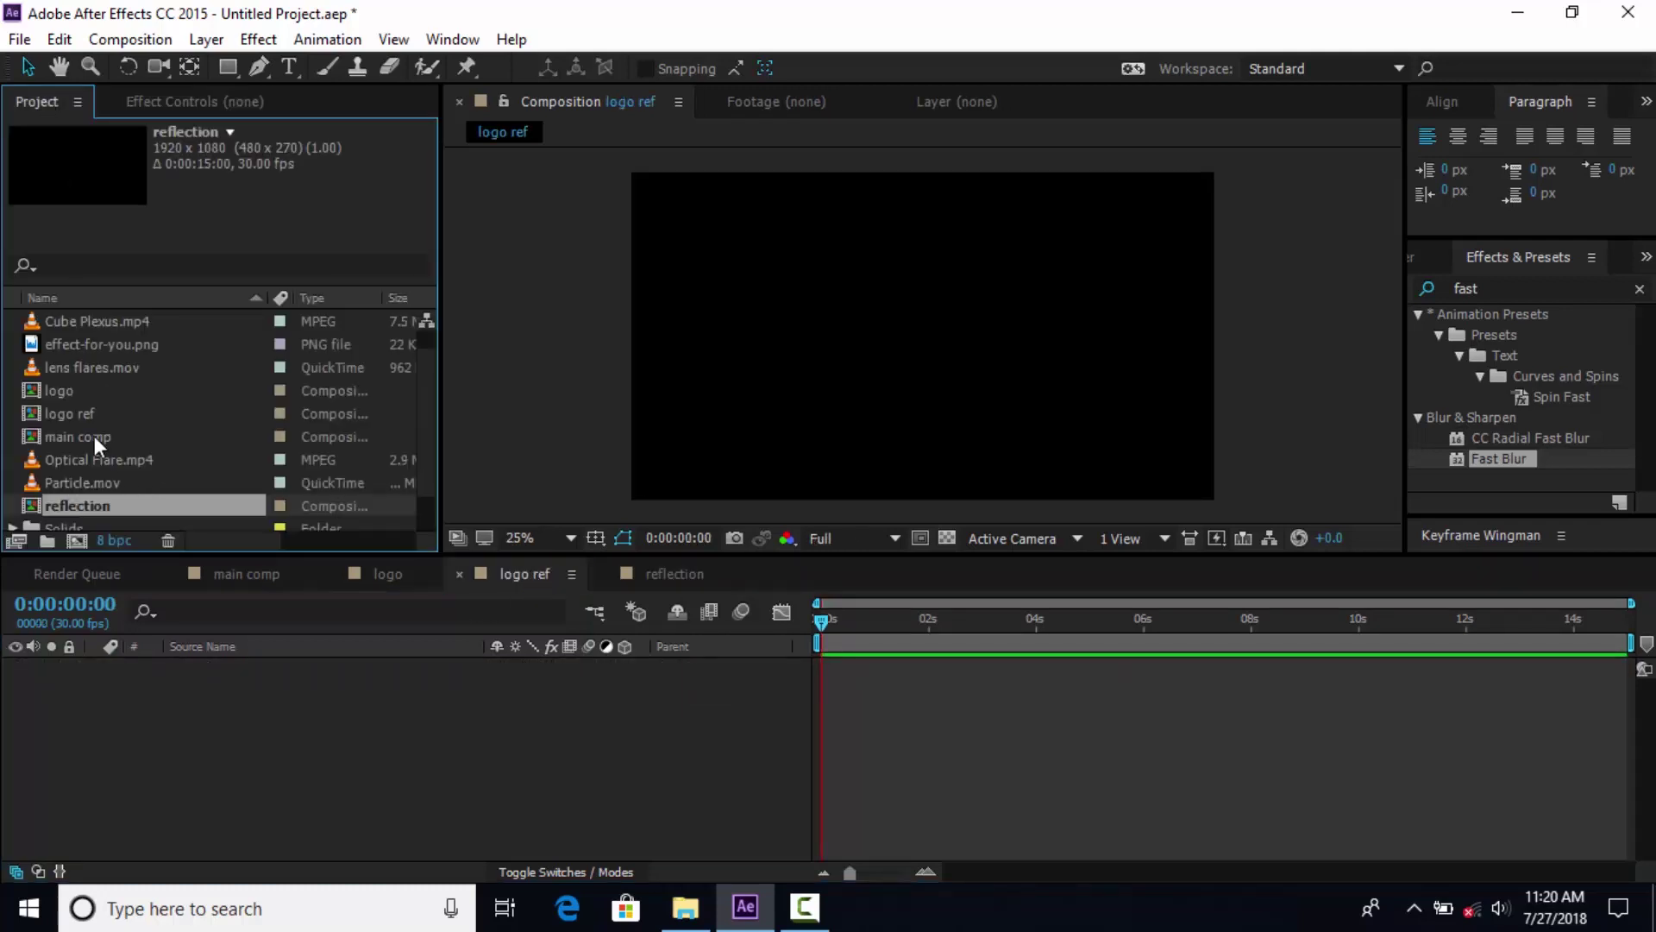
{"action": "scroll", "coordinate": [96, 452], "scroll_direction": "down", "scroll_amount": 1}
{"action": "left_click_drag", "start_coordinate": [94, 457], "coordinate": [238, 733]}
{"action": "left_click", "coordinate": [40, 344]}
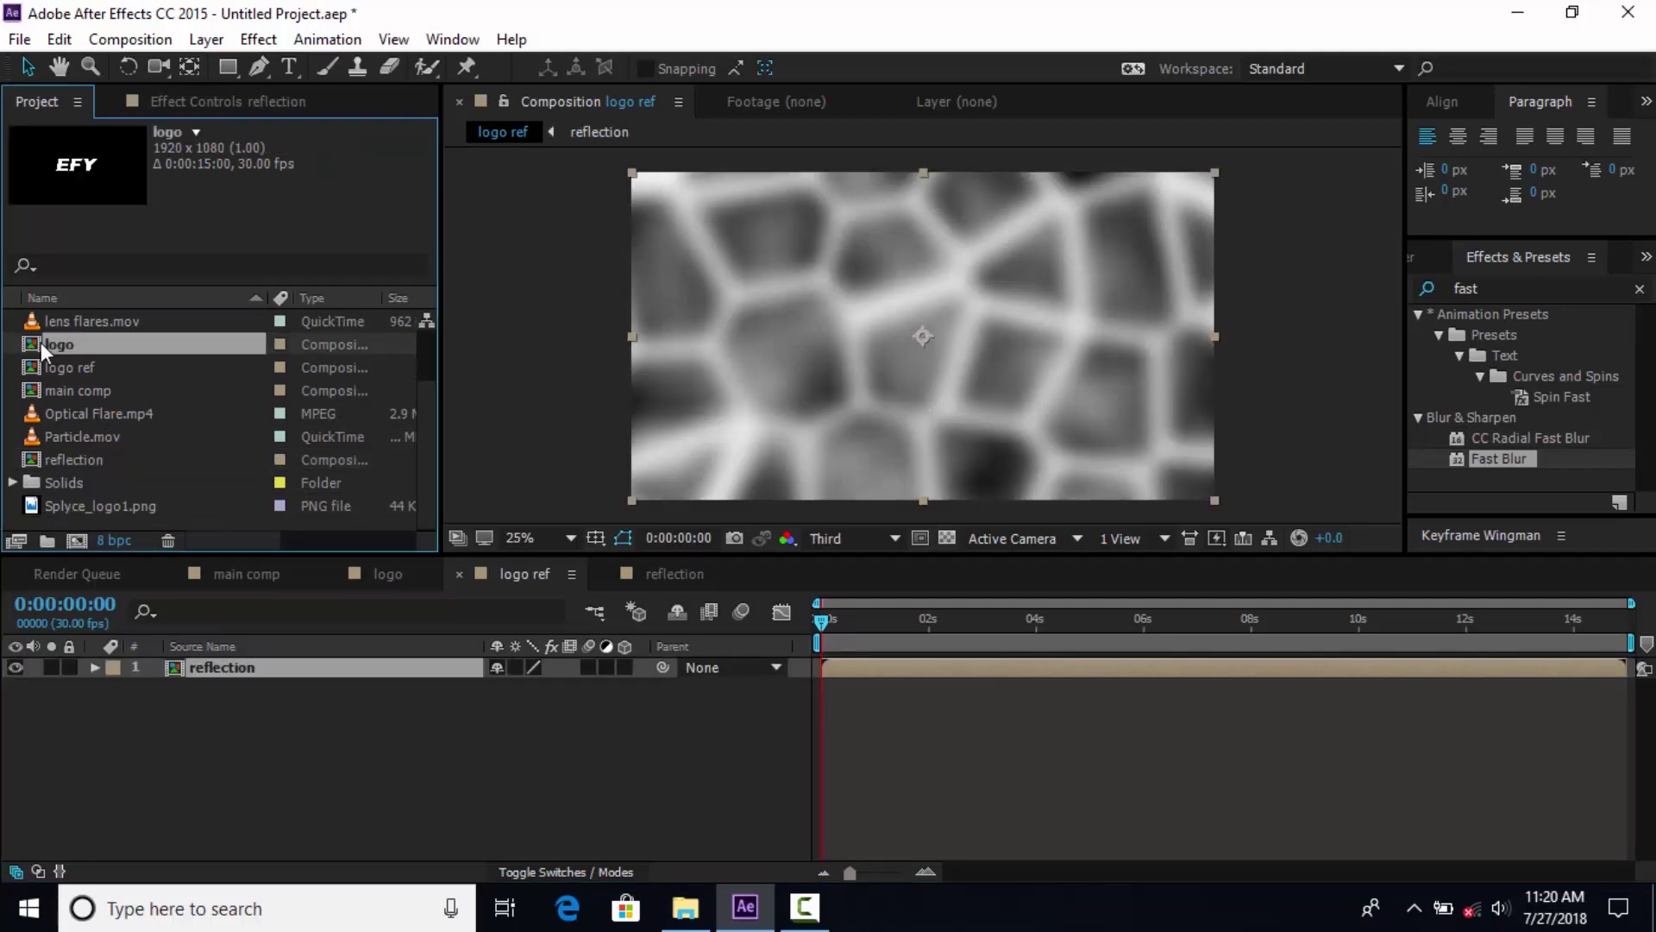
{"action": "left_click_drag", "start_coordinate": [43, 345], "coordinate": [255, 665]}
Set the reflection layer's track matte to Alpha Matte "logo".
{"action": "left_click", "coordinate": [549, 872]}
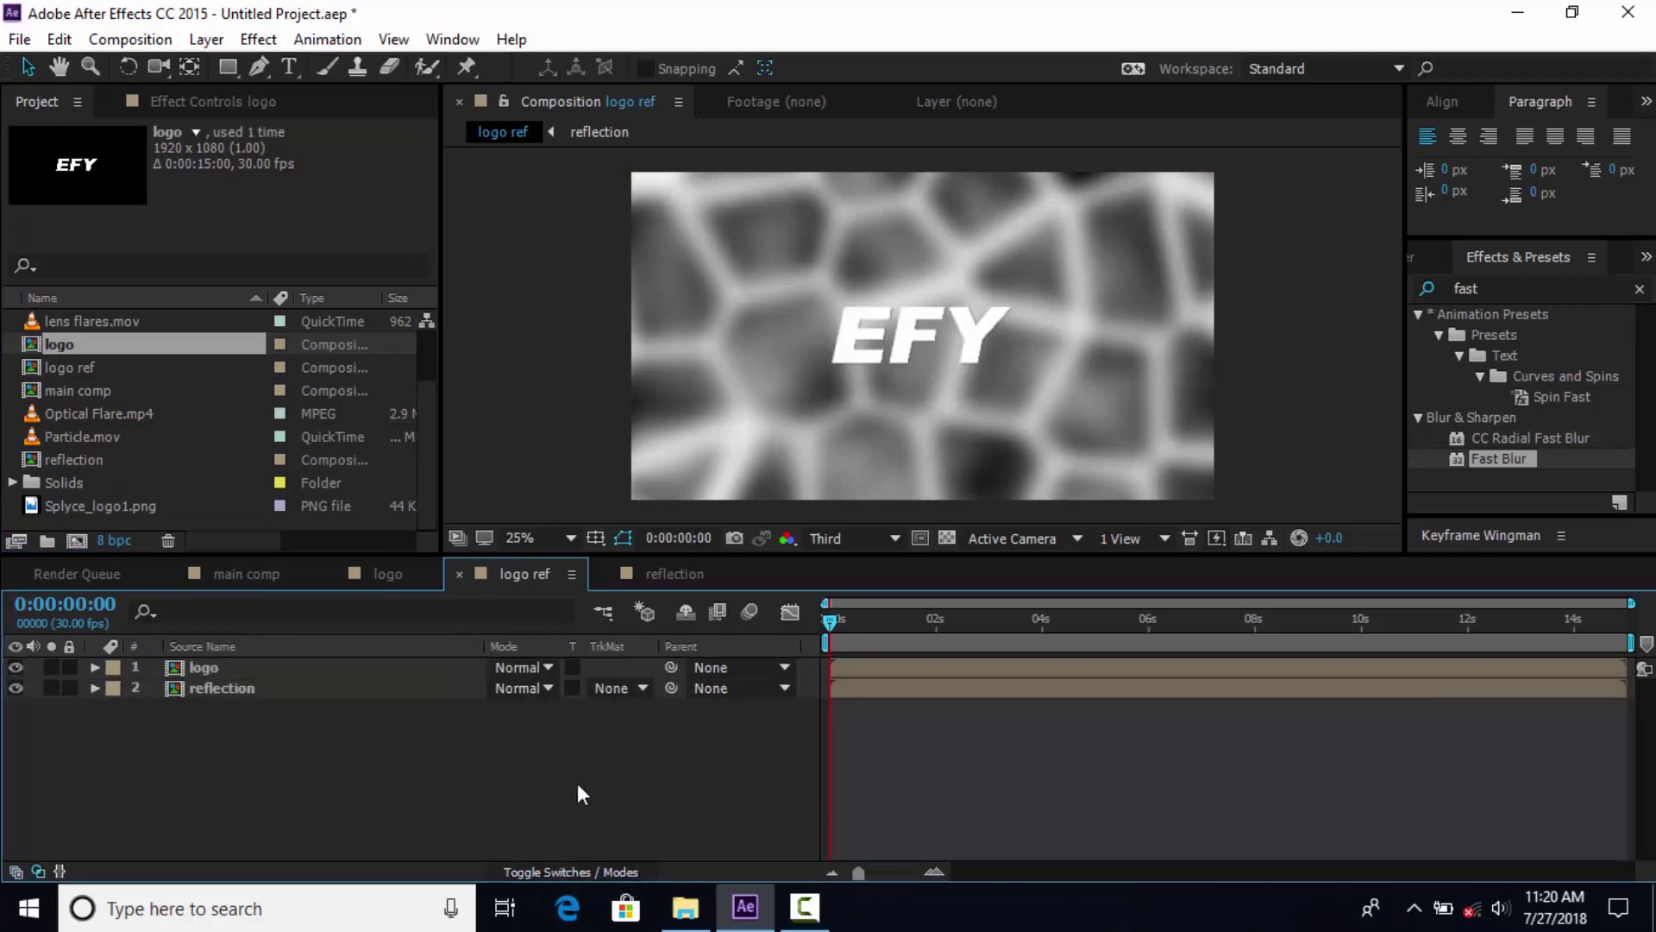
{"action": "left_click", "coordinate": [389, 695]}
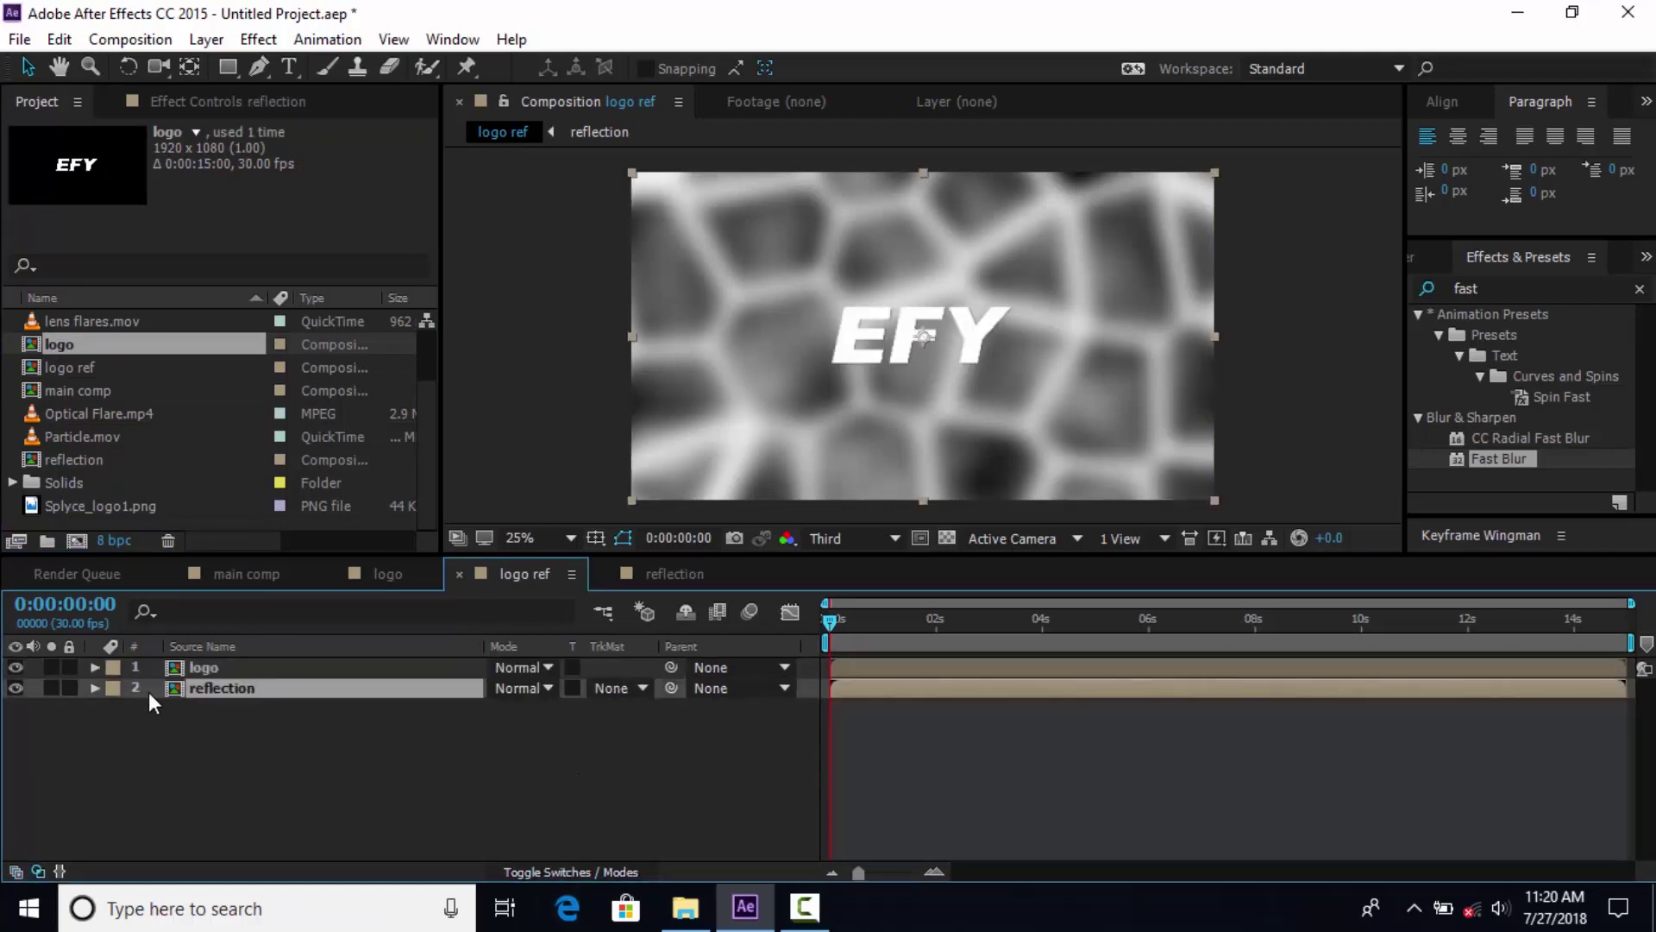
{"action": "left_click", "coordinate": [644, 685]}
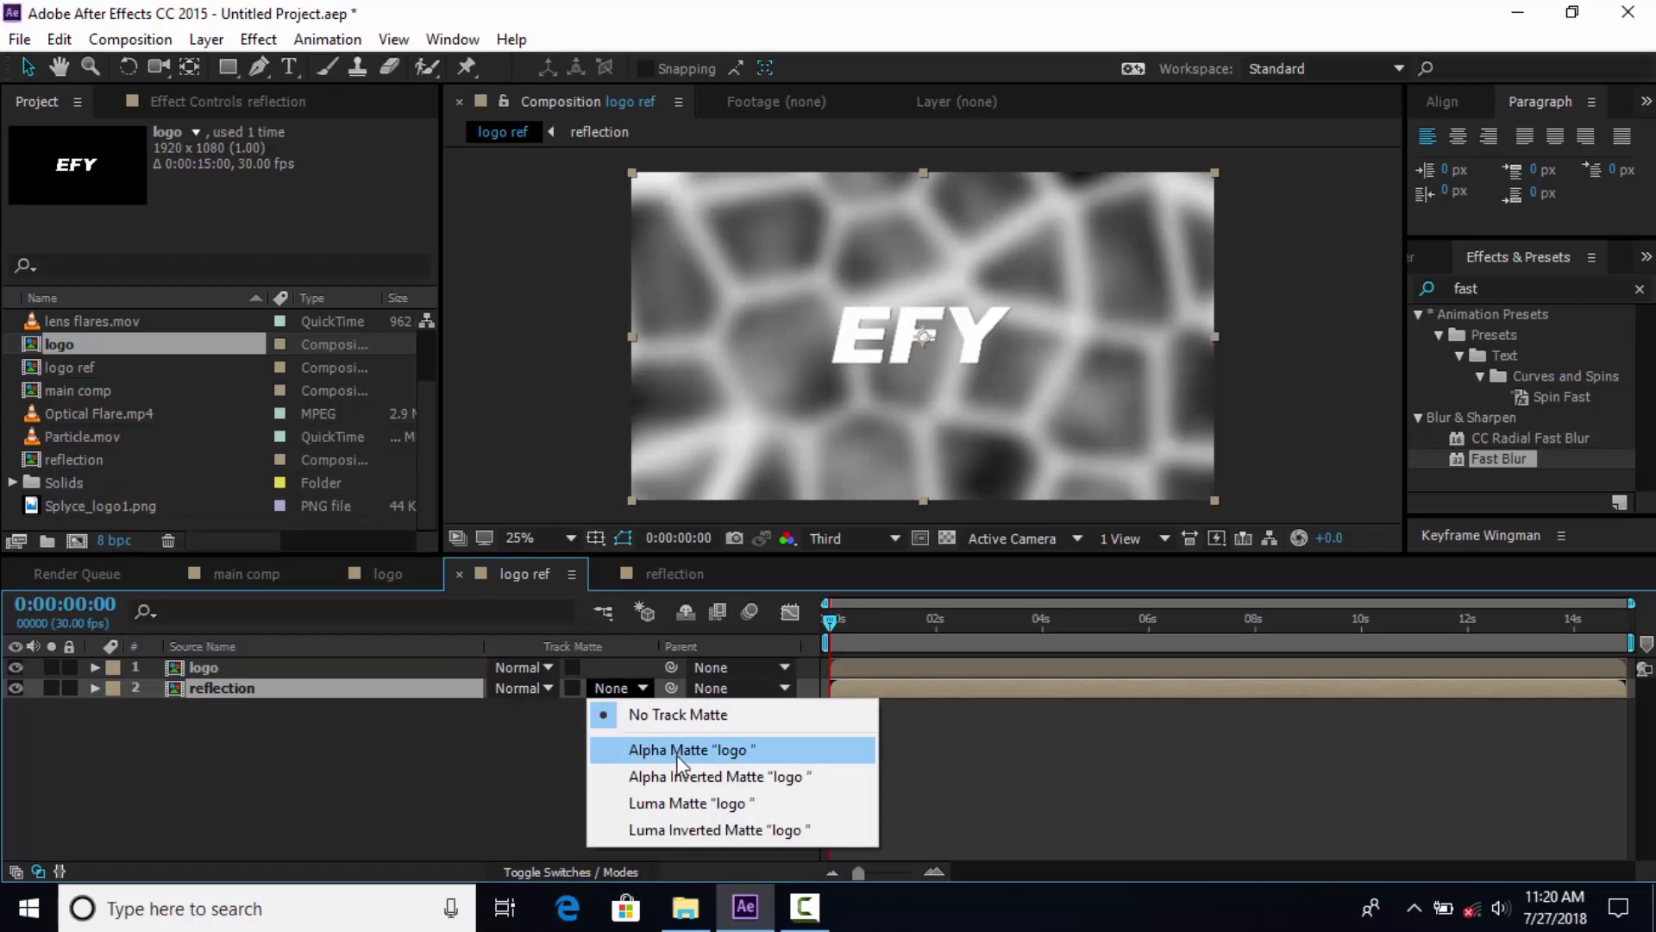
{"action": "left_click", "coordinate": [676, 750]}
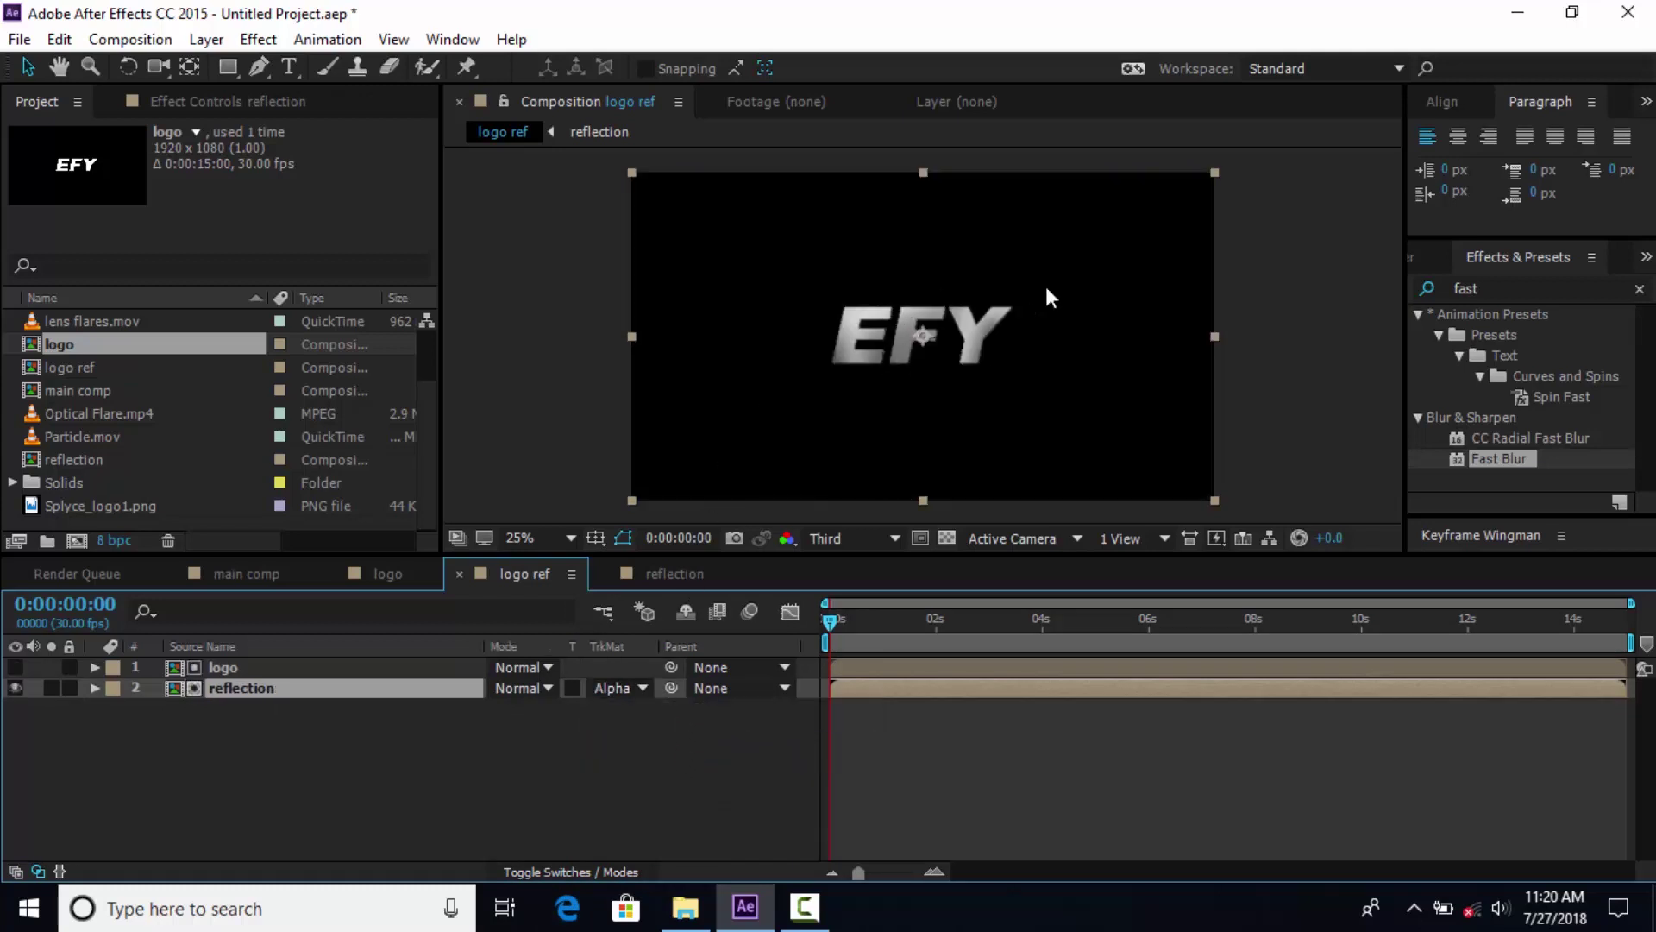
{"action": "left_click", "coordinate": [338, 747]}
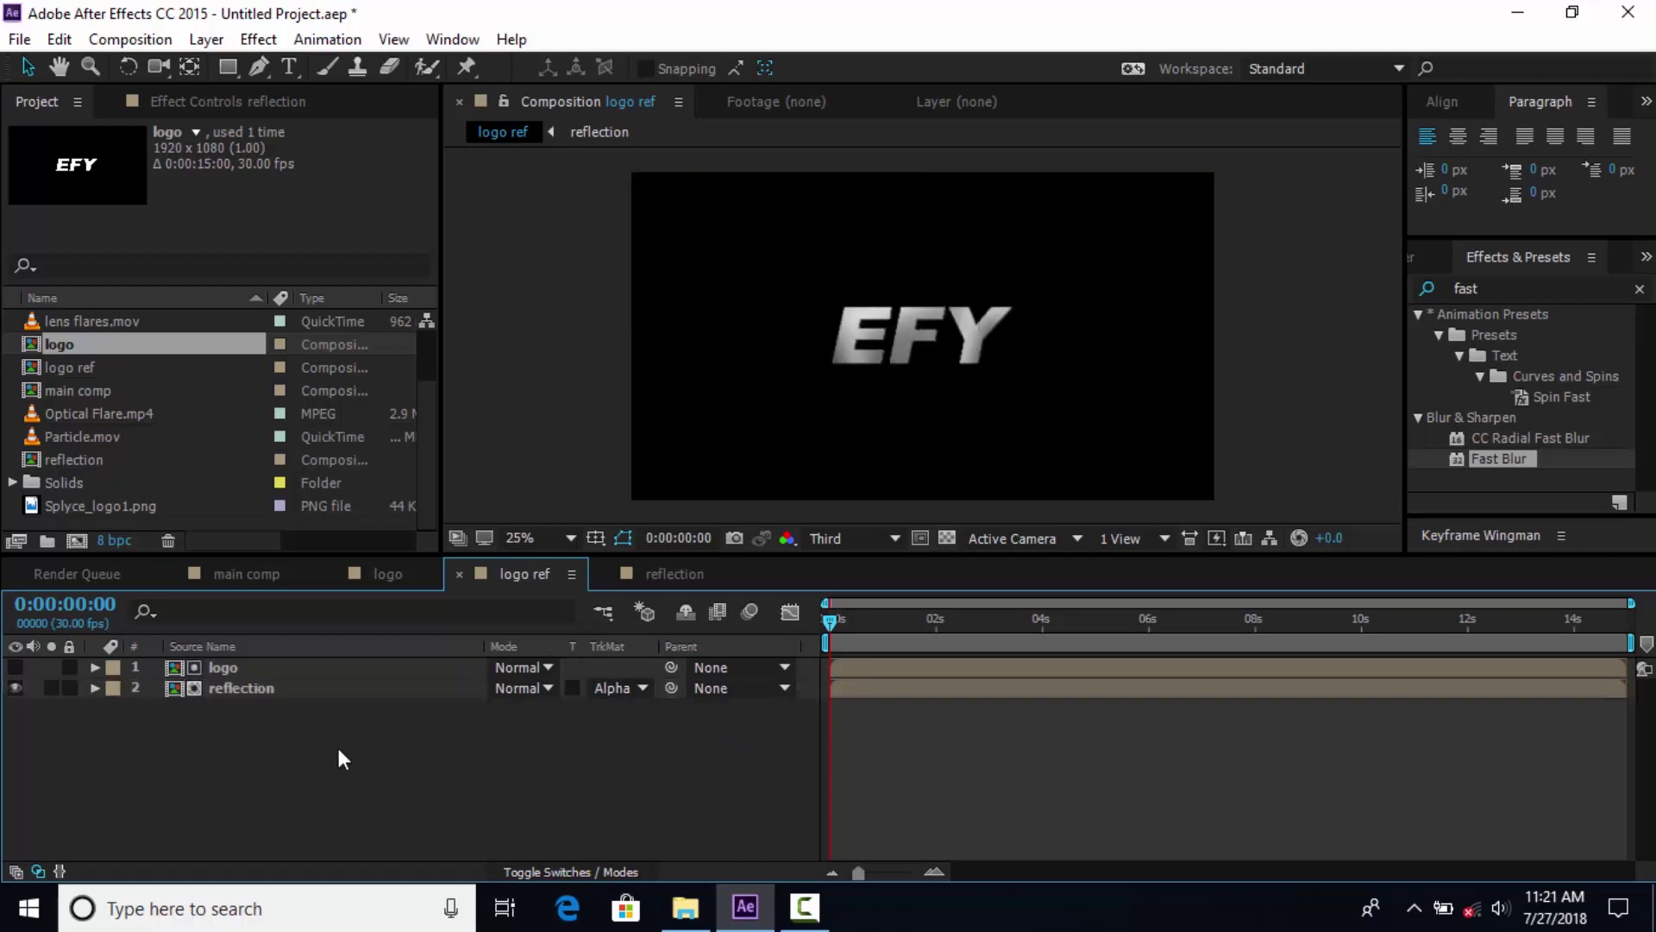
Duplicate the logo layer and rename the upper copy "map".
{"action": "left_click", "coordinate": [226, 666]}
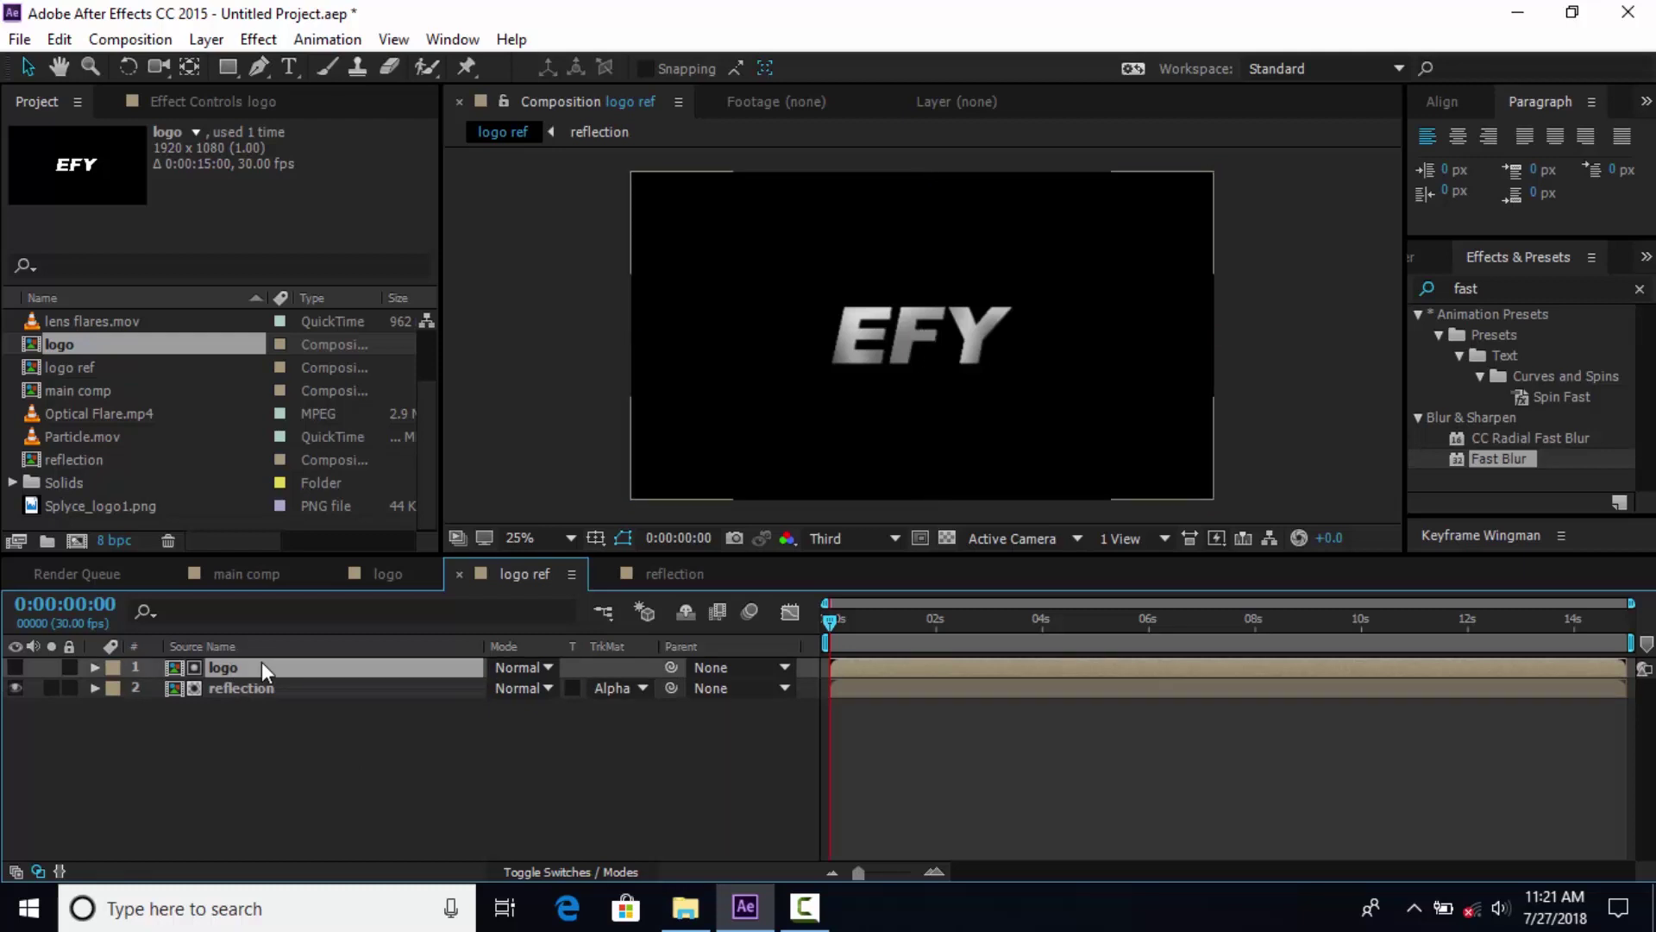
{"action": "key", "text": "ctrl+d"}
{"action": "key", "text": "Return"}
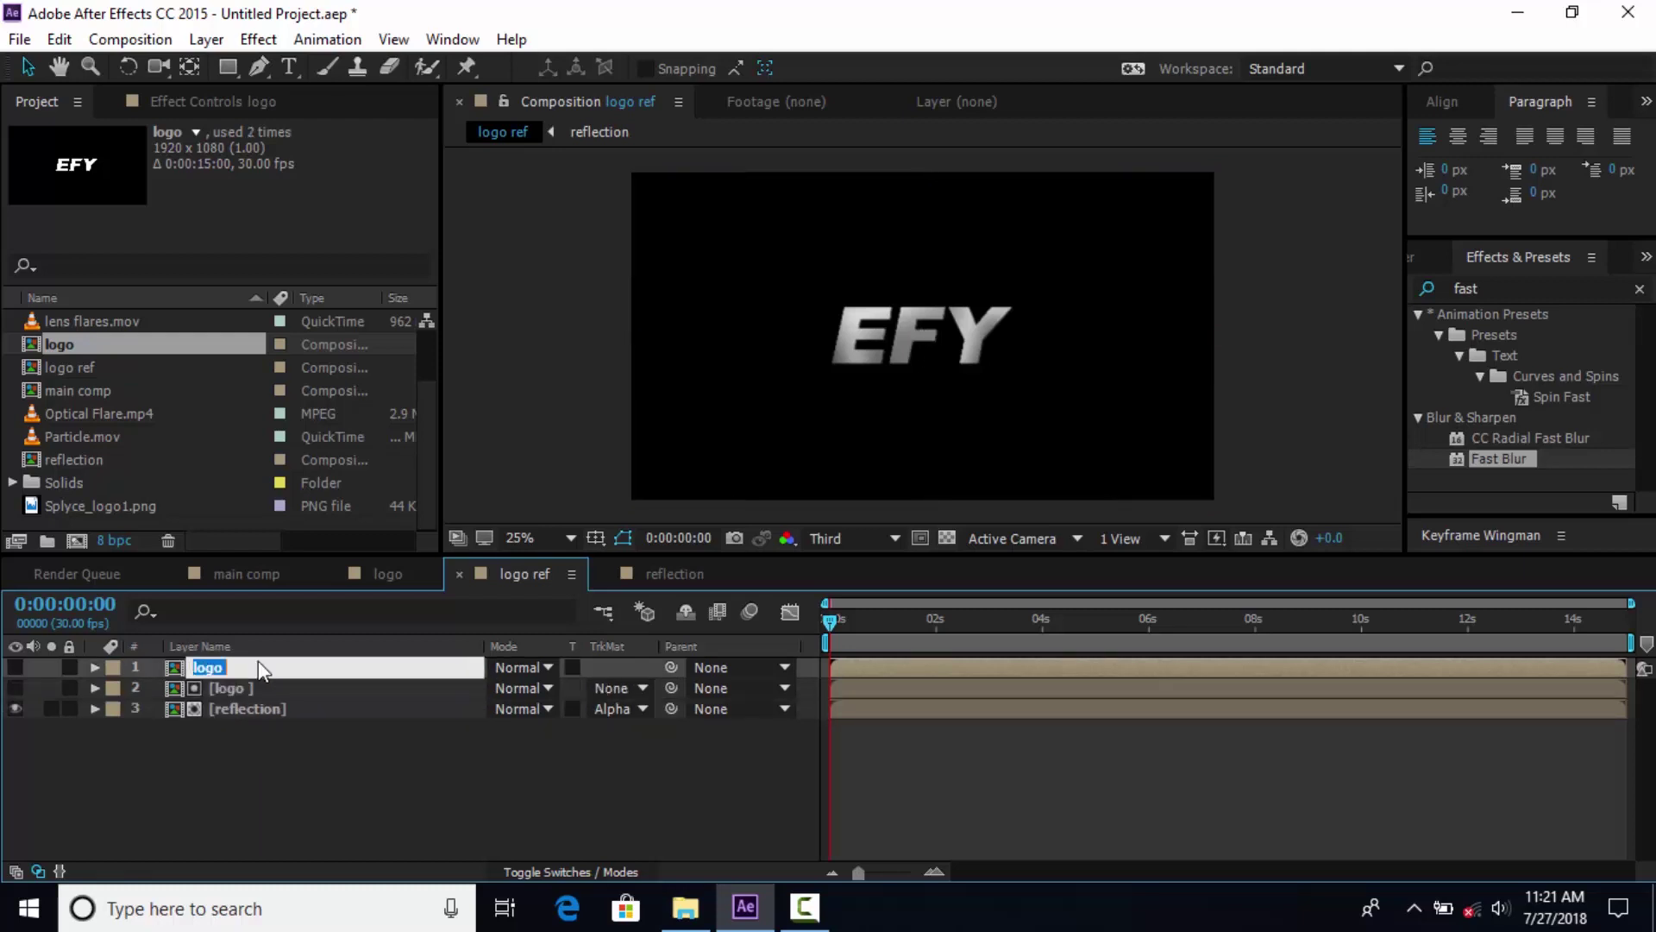
{"action": "type", "text": "map"}
{"action": "left_click", "coordinate": [293, 770]}
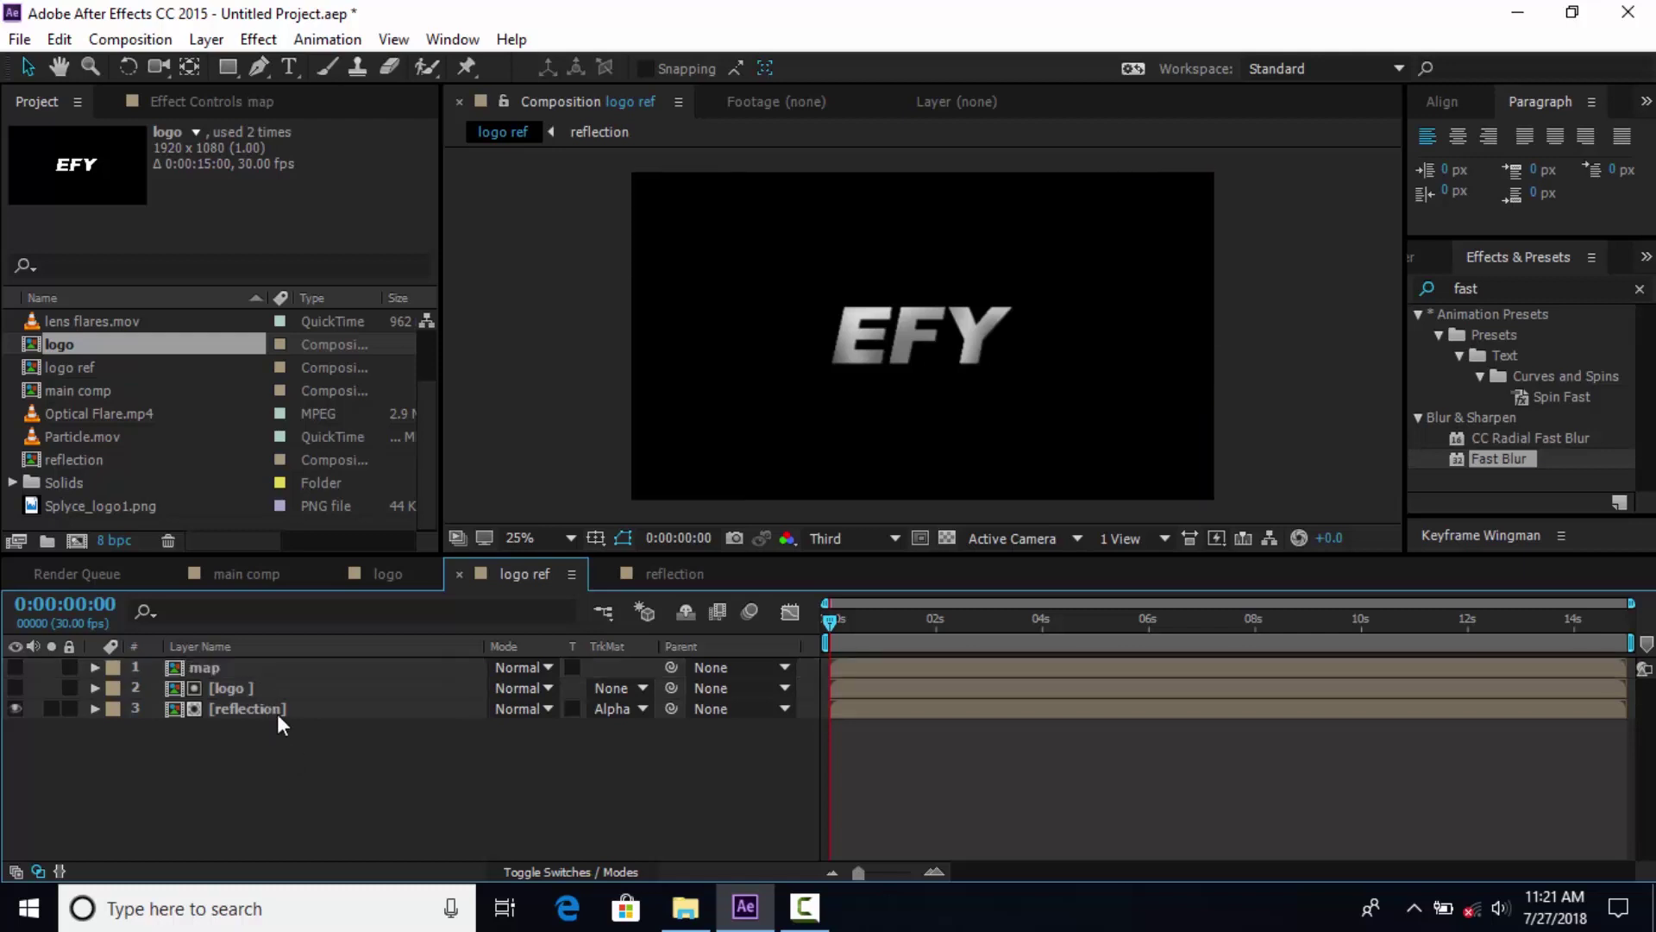
Find the CC Blobbylize effect and apply it to the reflection layer.
{"action": "left_click", "coordinate": [325, 705]}
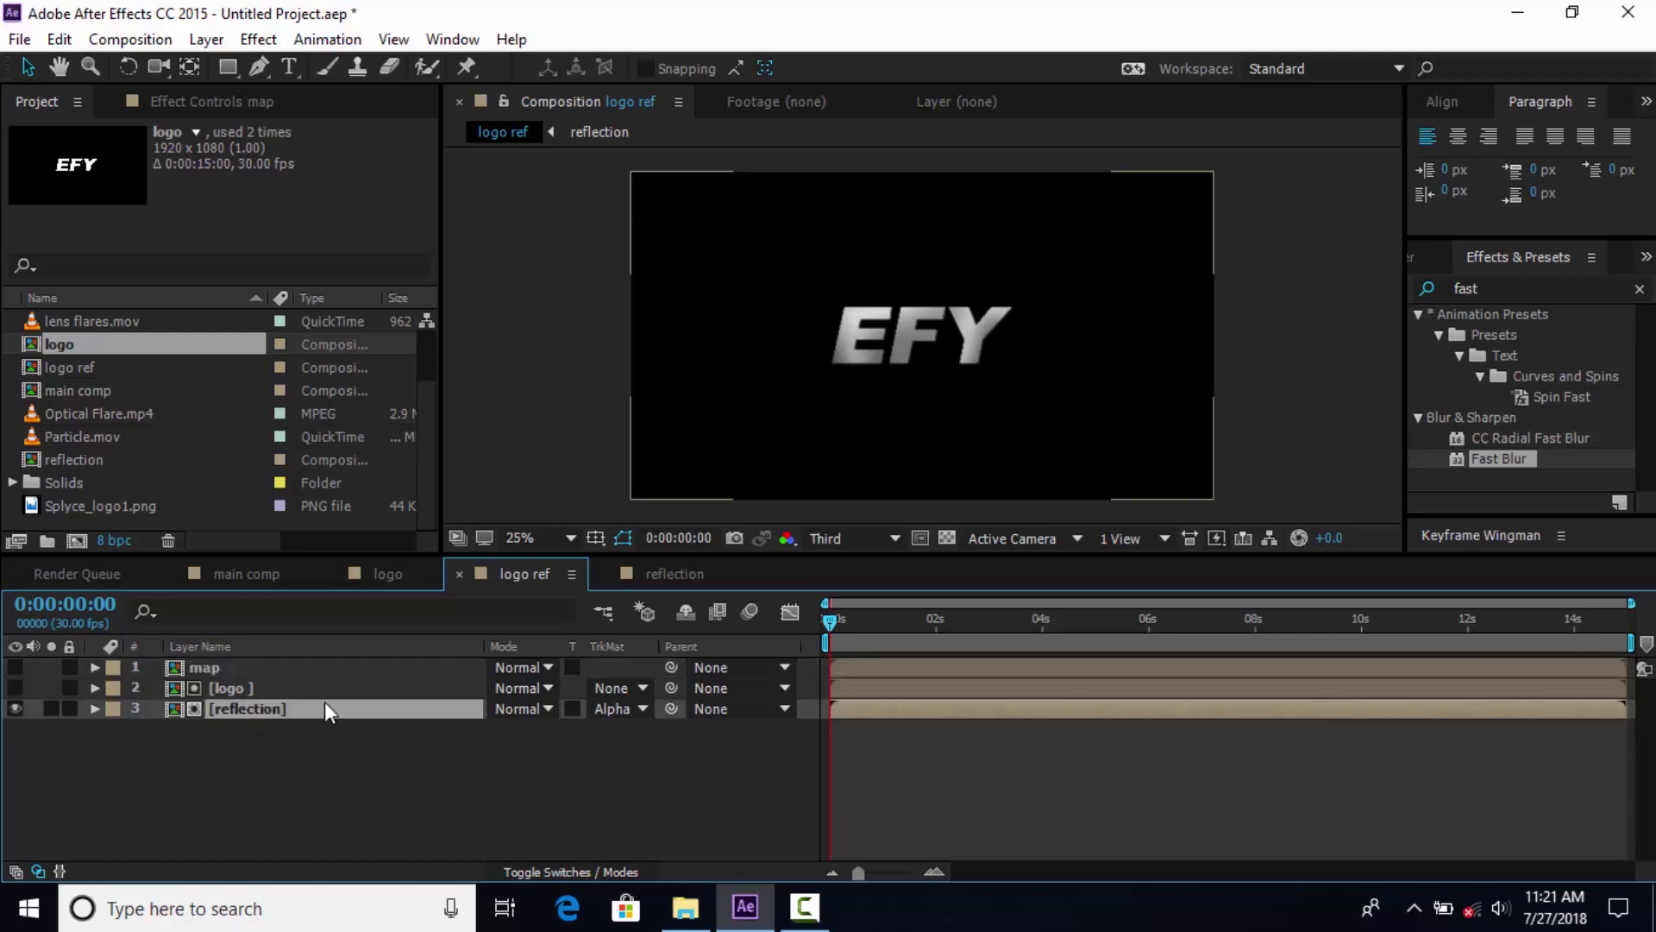
{"action": "left_click", "coordinate": [1505, 288]}
{"action": "type", "text": "cc b"}
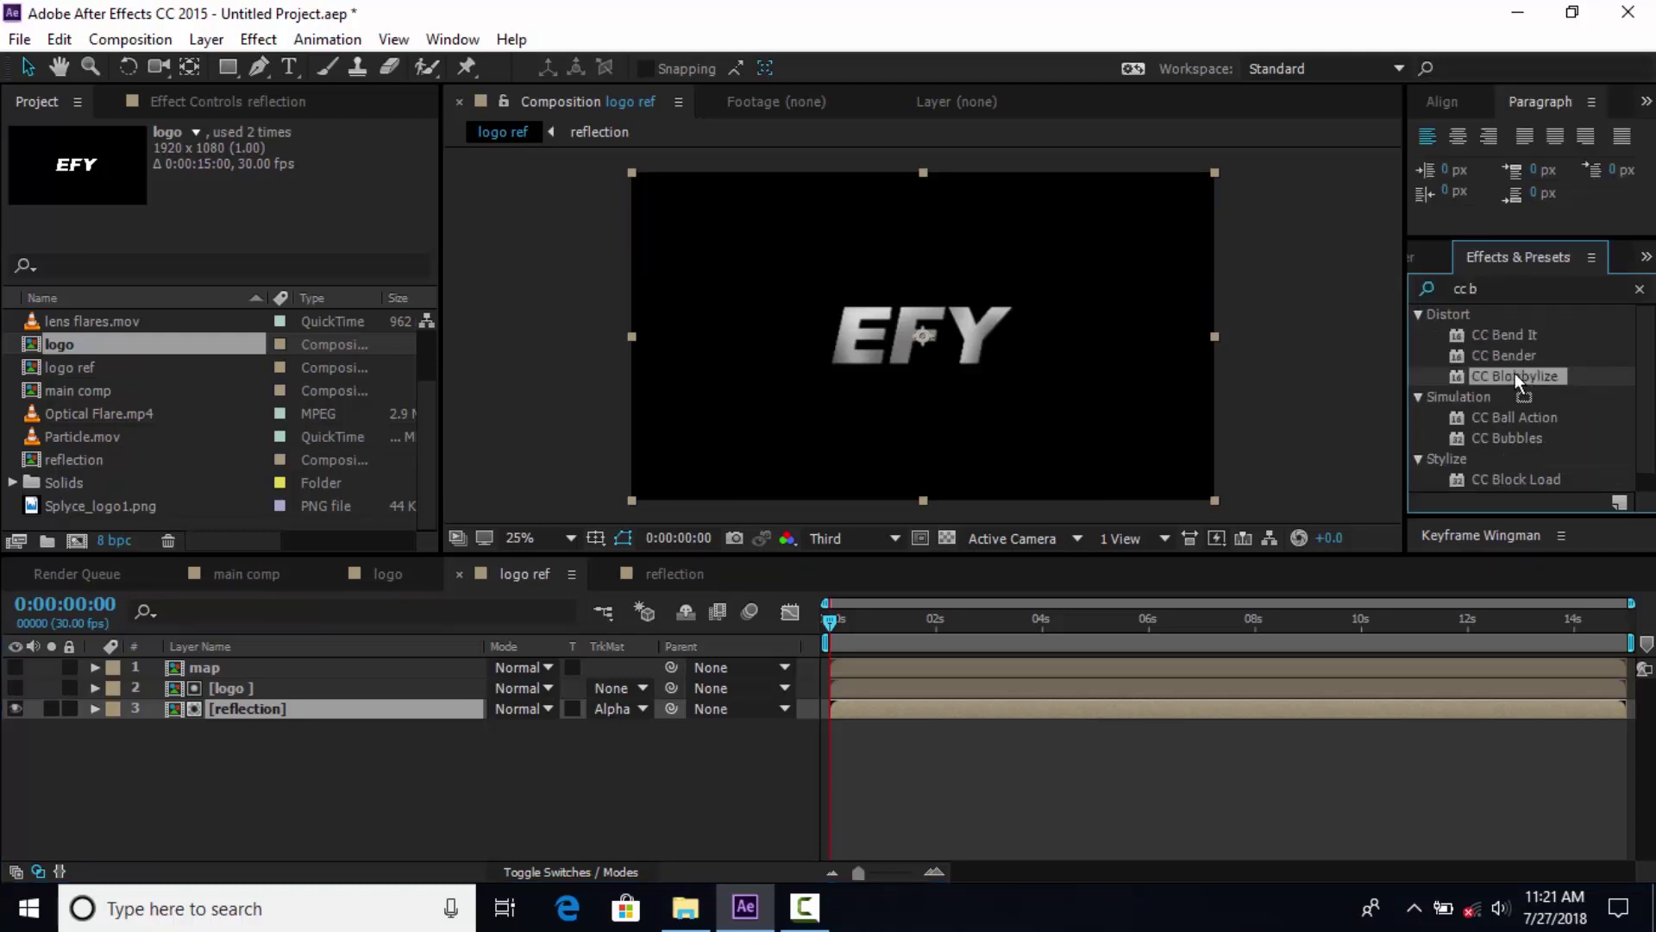
{"action": "left_click_drag", "start_coordinate": [1515, 373], "coordinate": [283, 709]}
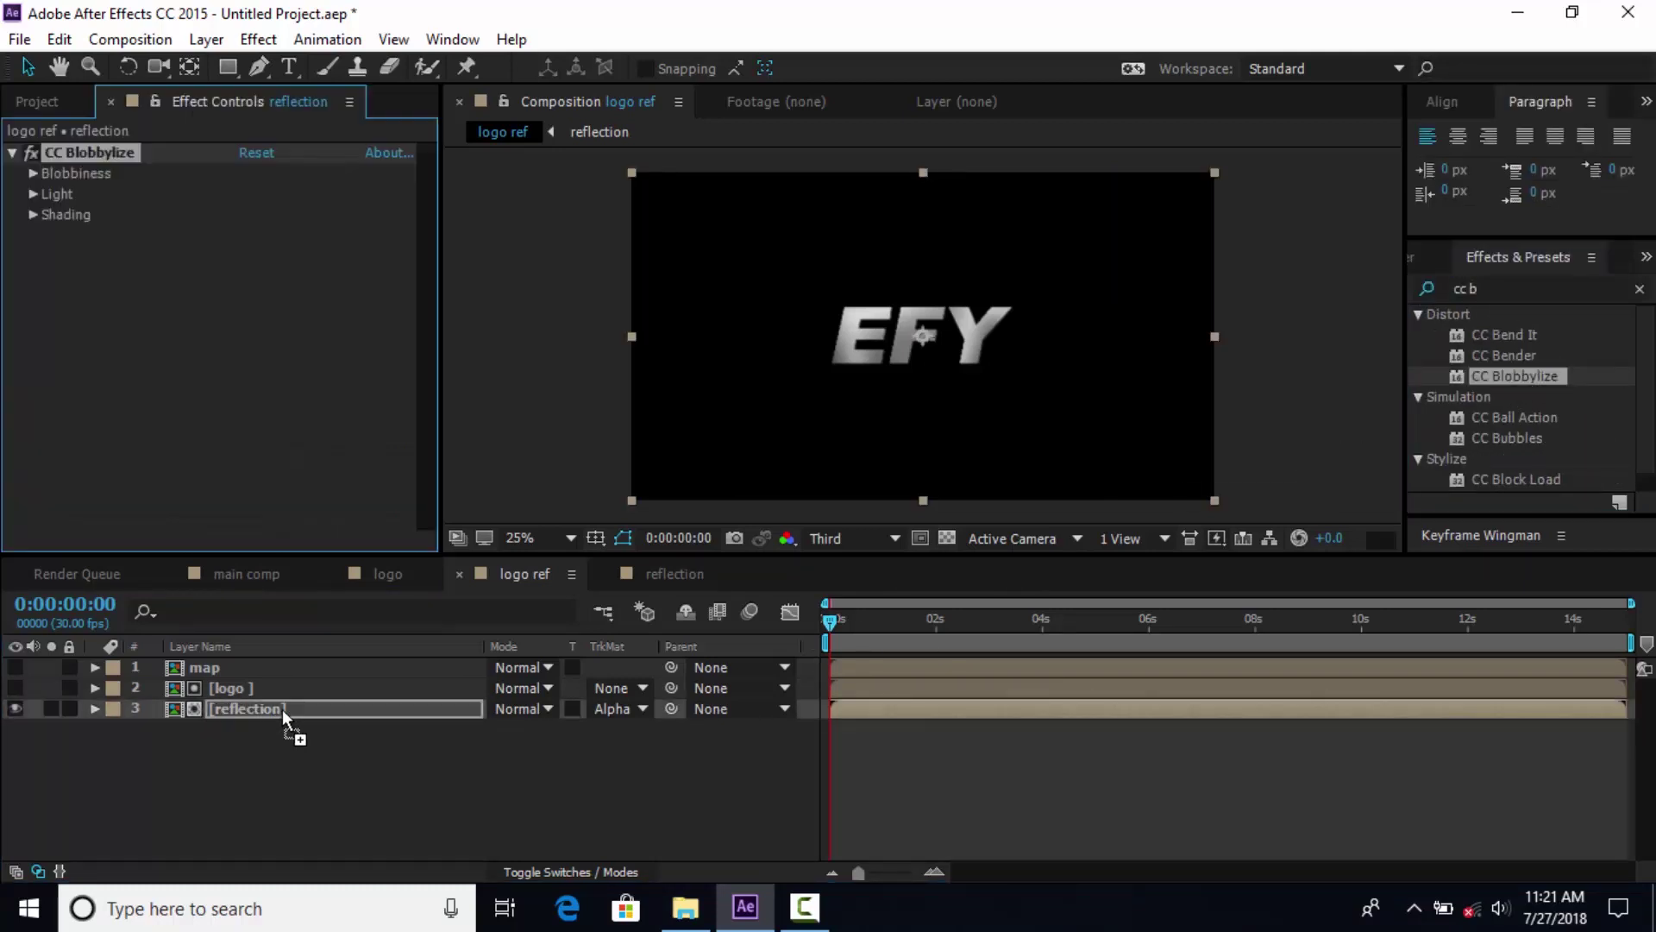
Set CC Blobbylize's Blob Layer to map and its Property to Alpha.
{"action": "left_click", "coordinate": [33, 173]}
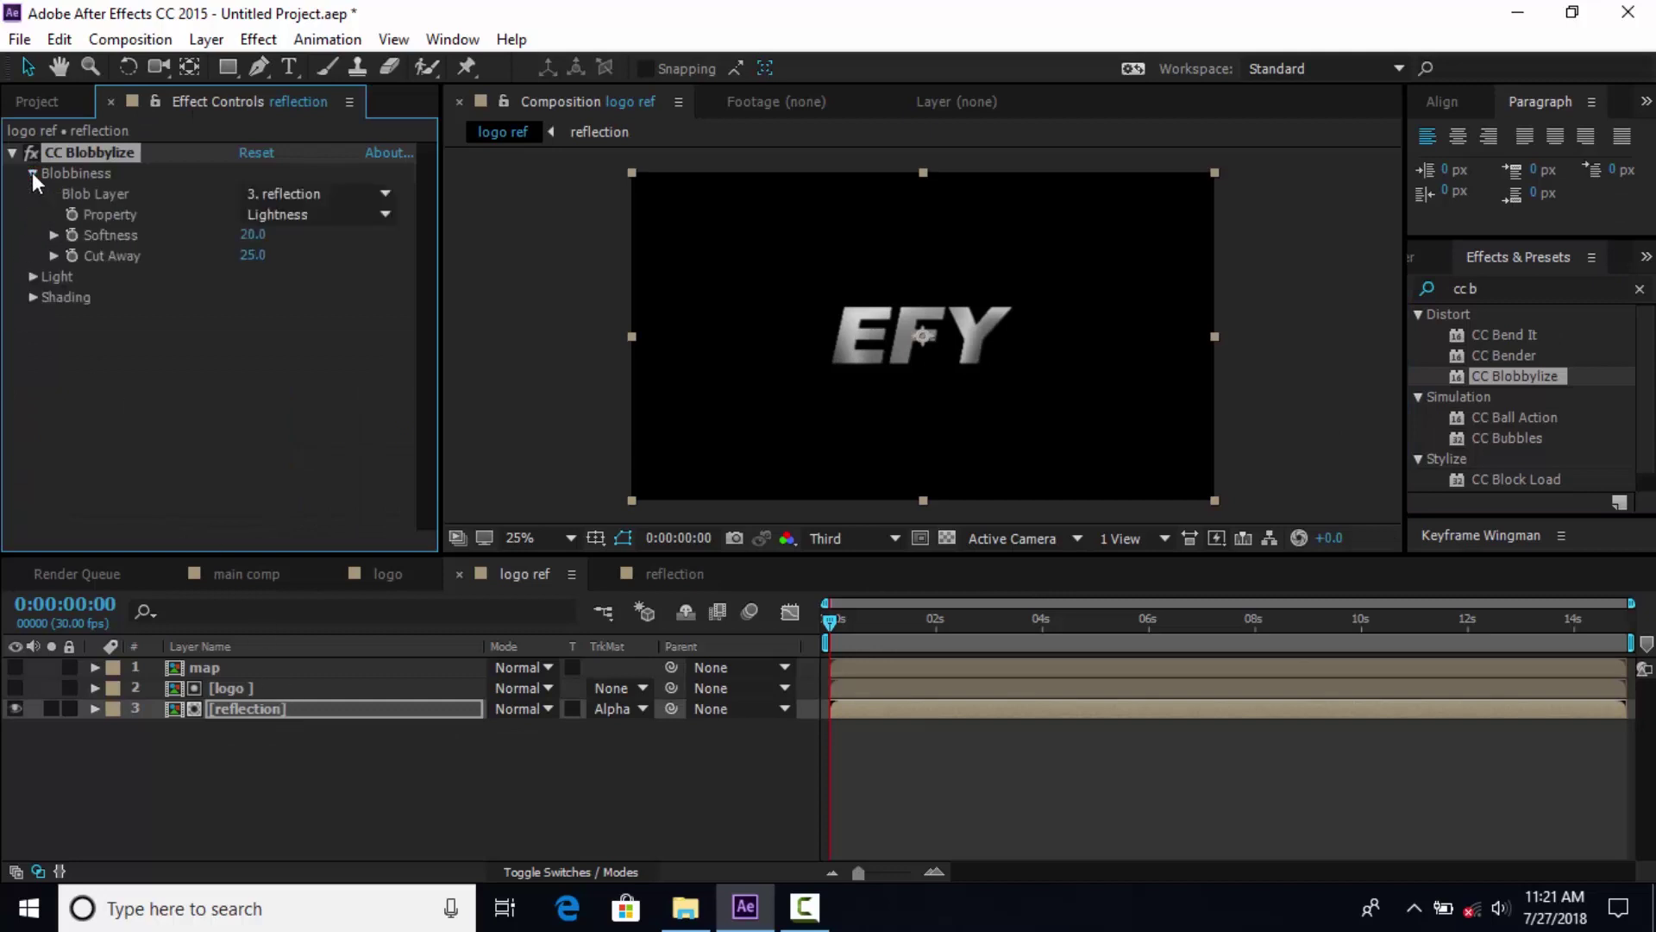
{"action": "left_click", "coordinate": [319, 200]}
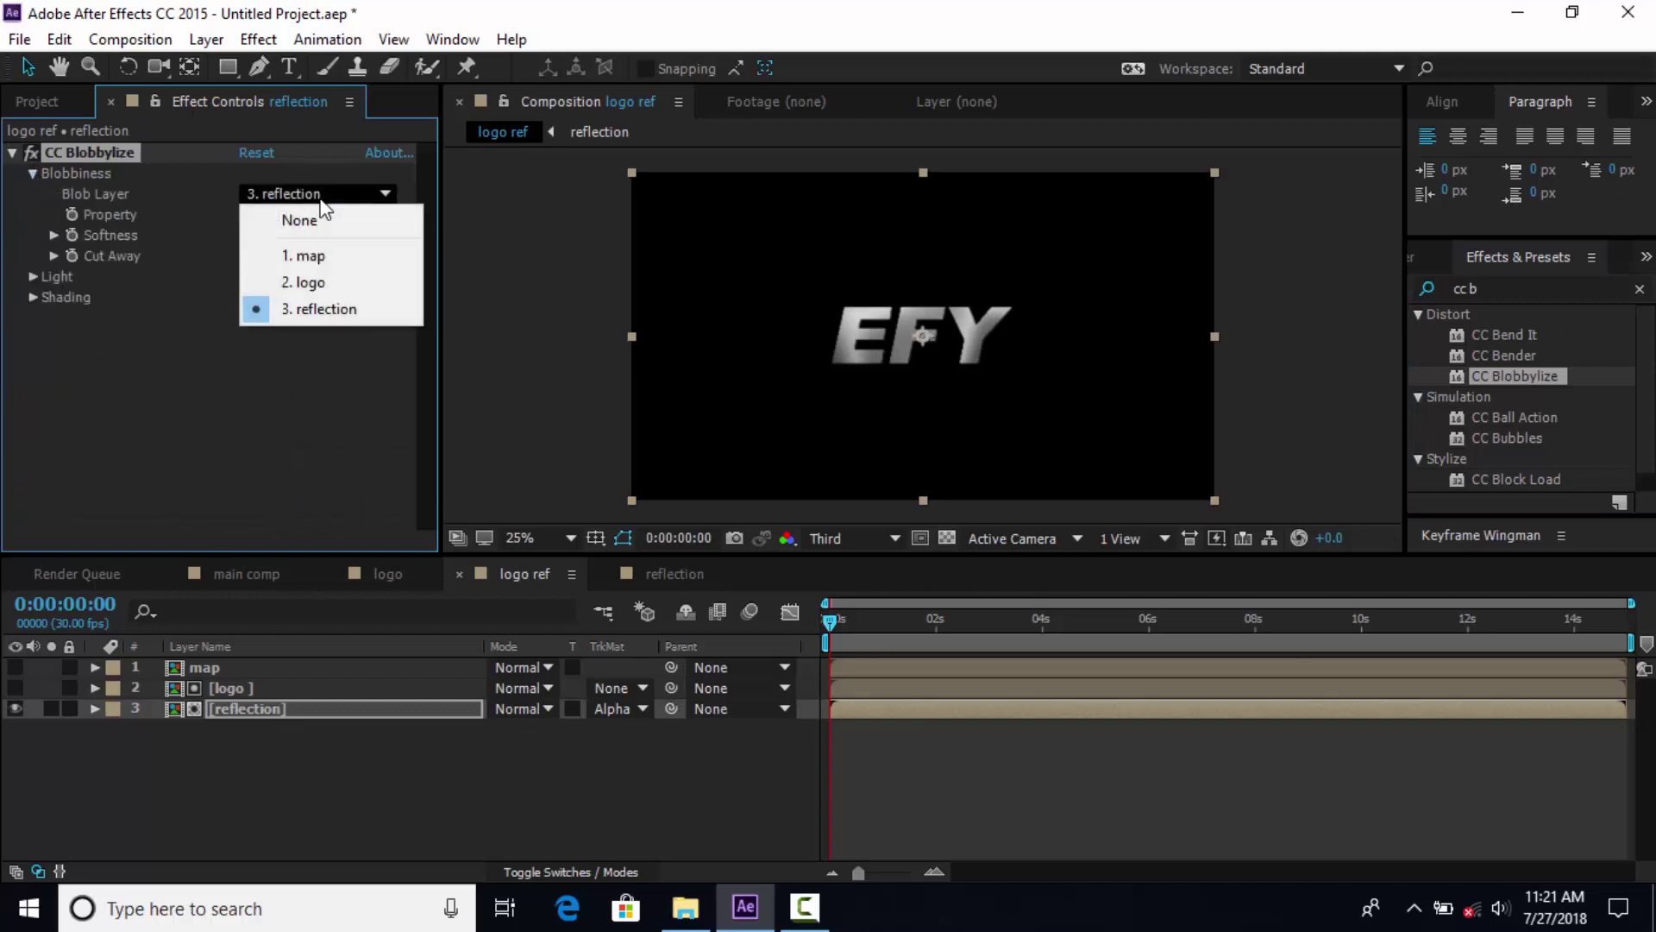
{"action": "left_click", "coordinate": [311, 257]}
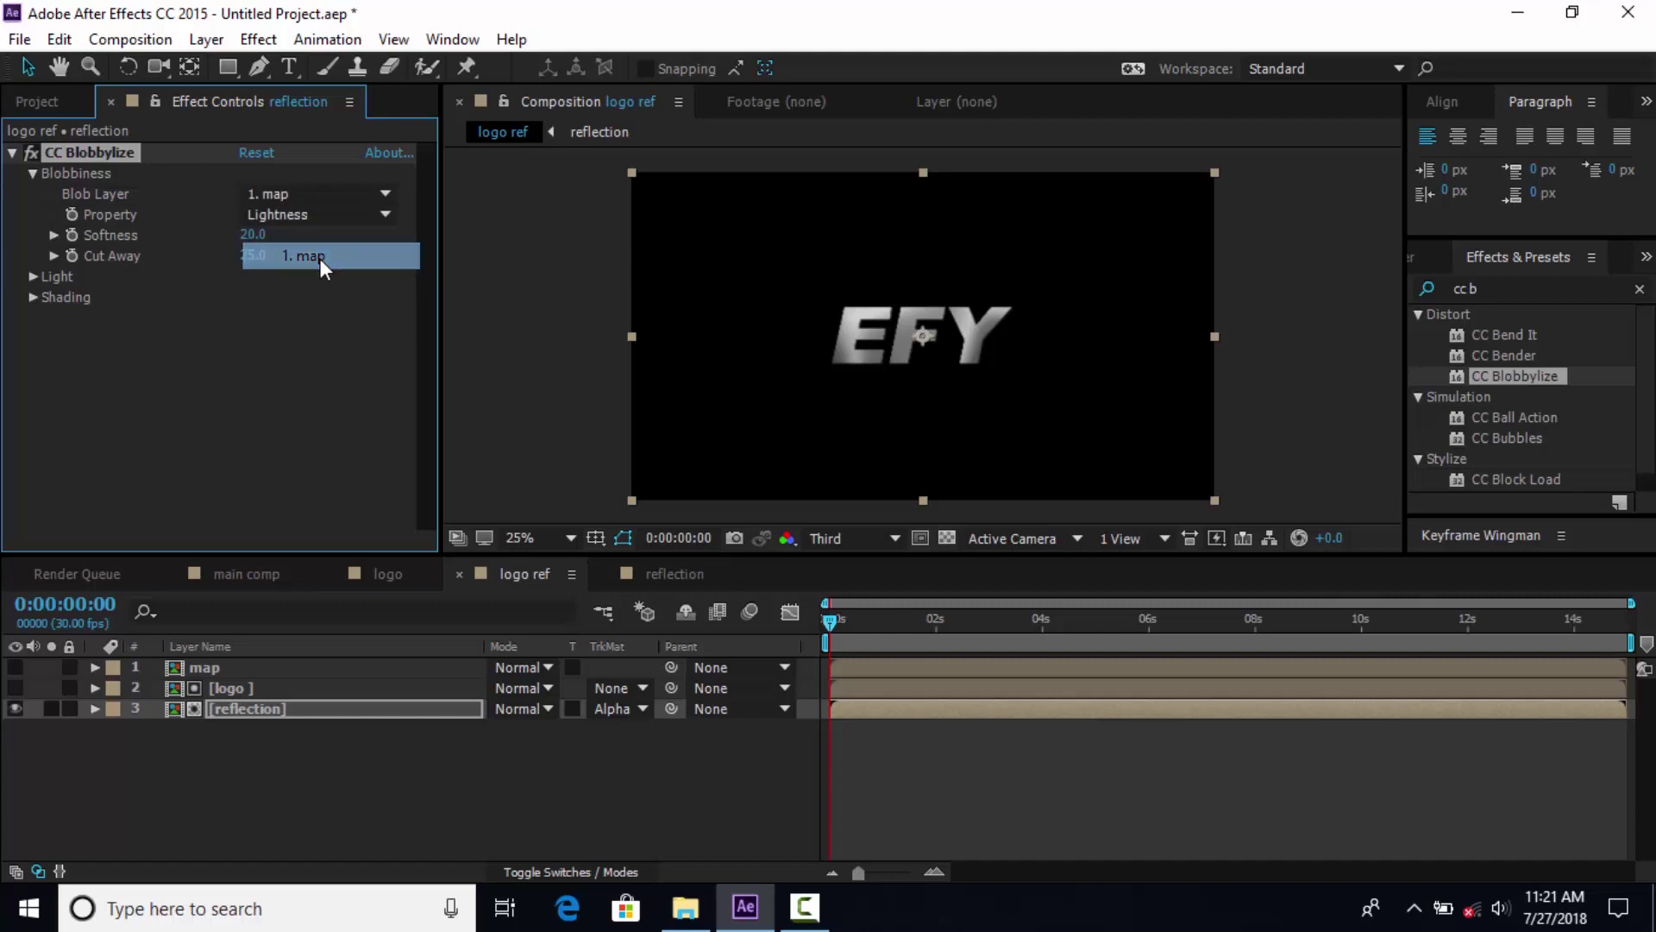
{"action": "left_click", "coordinate": [306, 215]}
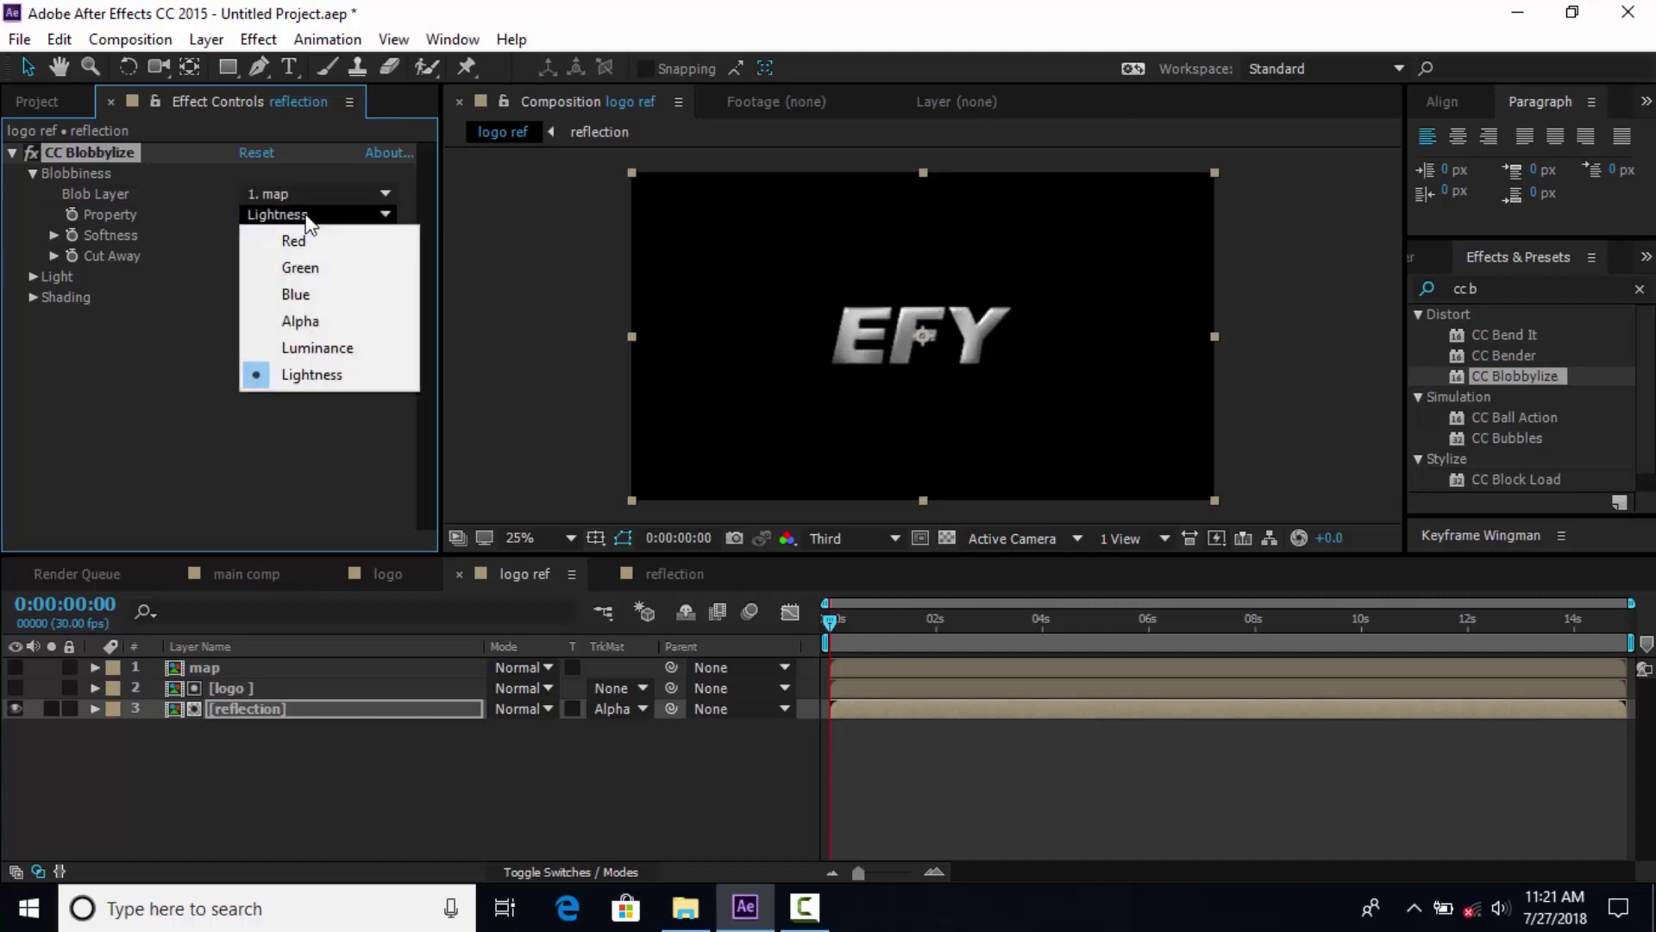
{"action": "left_click", "coordinate": [309, 323]}
Set the CC Blobbylize Softness to 4 on the reflection layer.
{"action": "scroll", "coordinate": [976, 334], "scroll_direction": "up", "scroll_amount": 2}
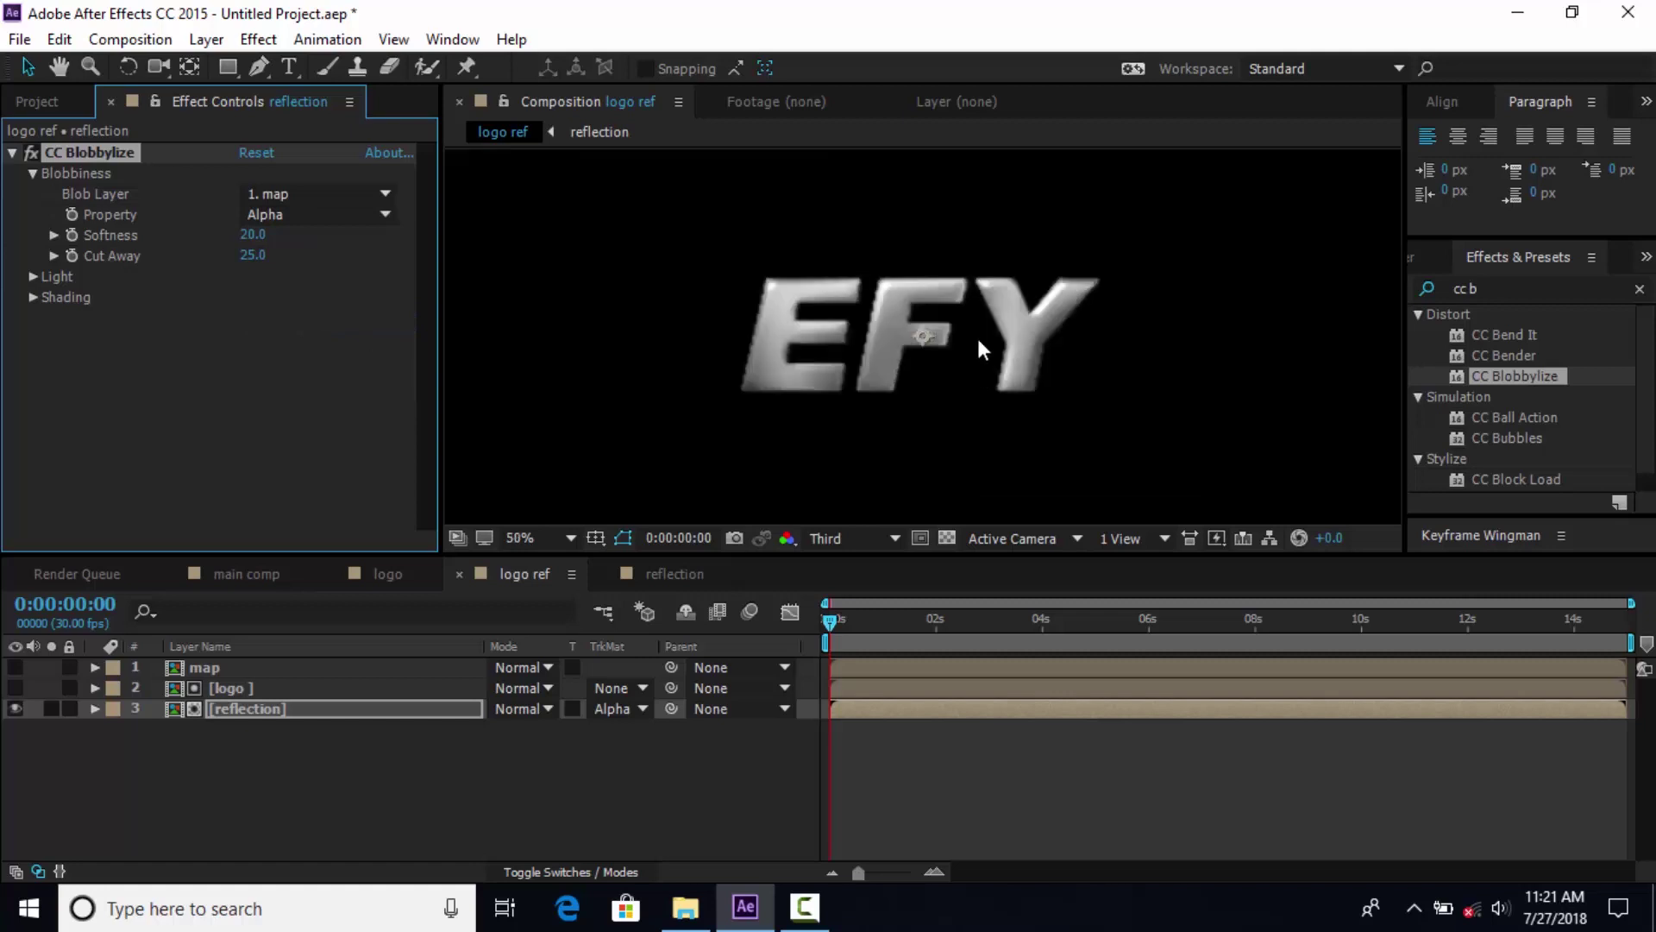
{"action": "left_click_drag", "start_coordinate": [250, 234], "coordinate": [142, 261]}
{"action": "left_click", "coordinate": [249, 235]}
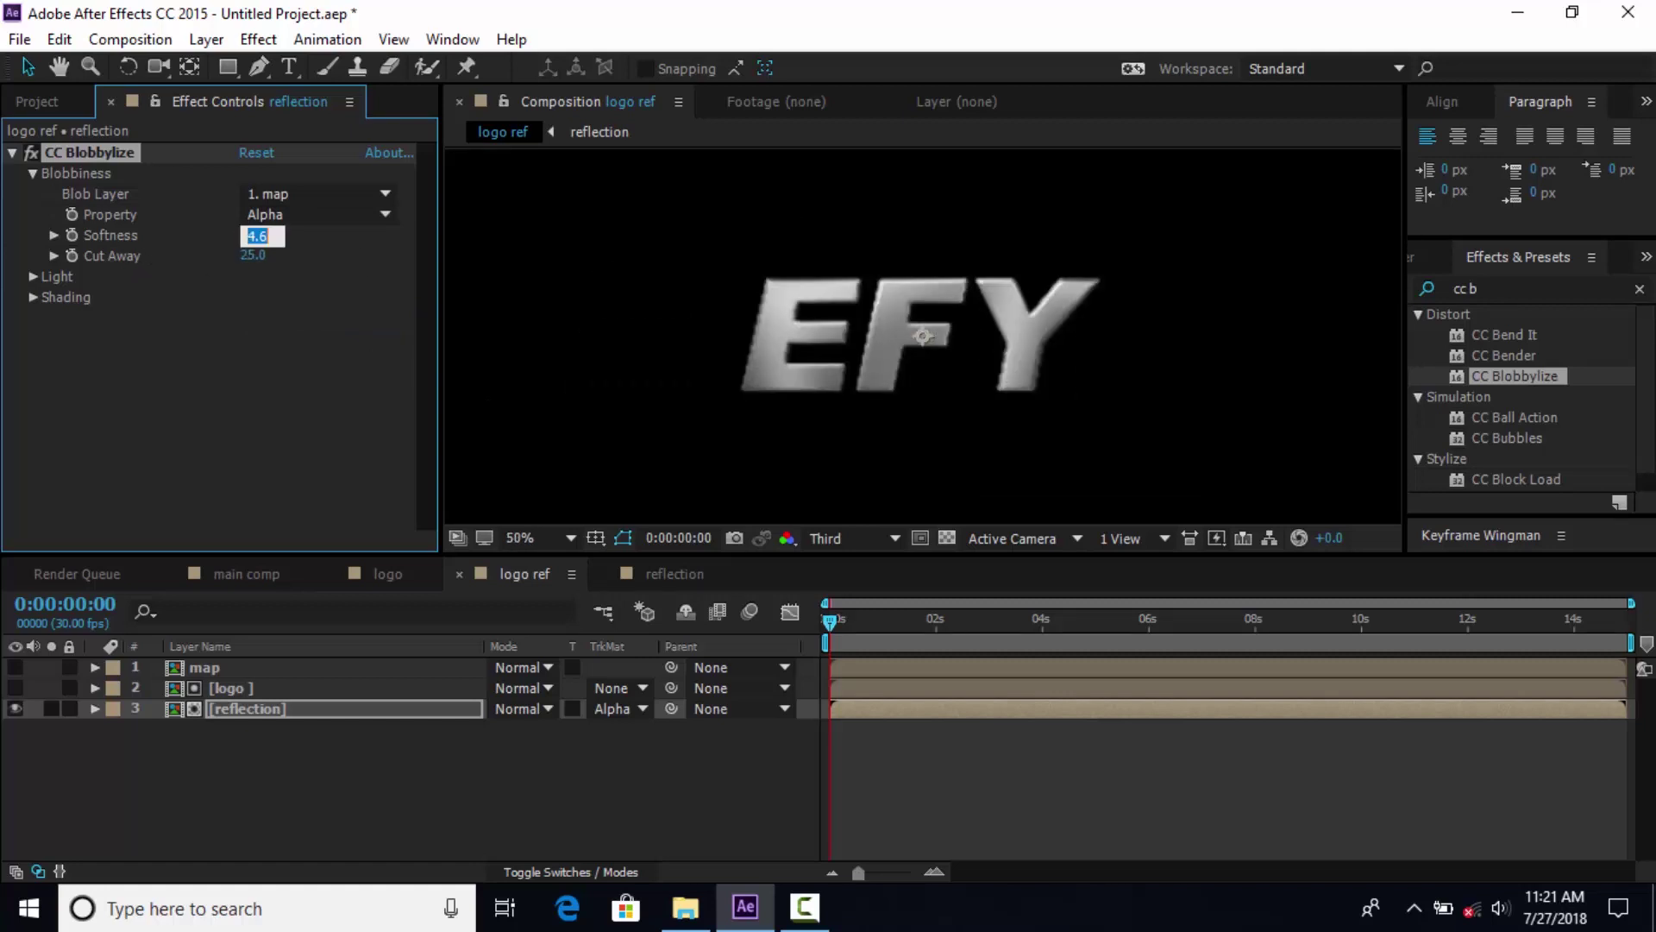
{"action": "type", "text": "4"}
{"action": "key", "text": "Return"}
{"action": "left_click", "coordinate": [266, 398]}
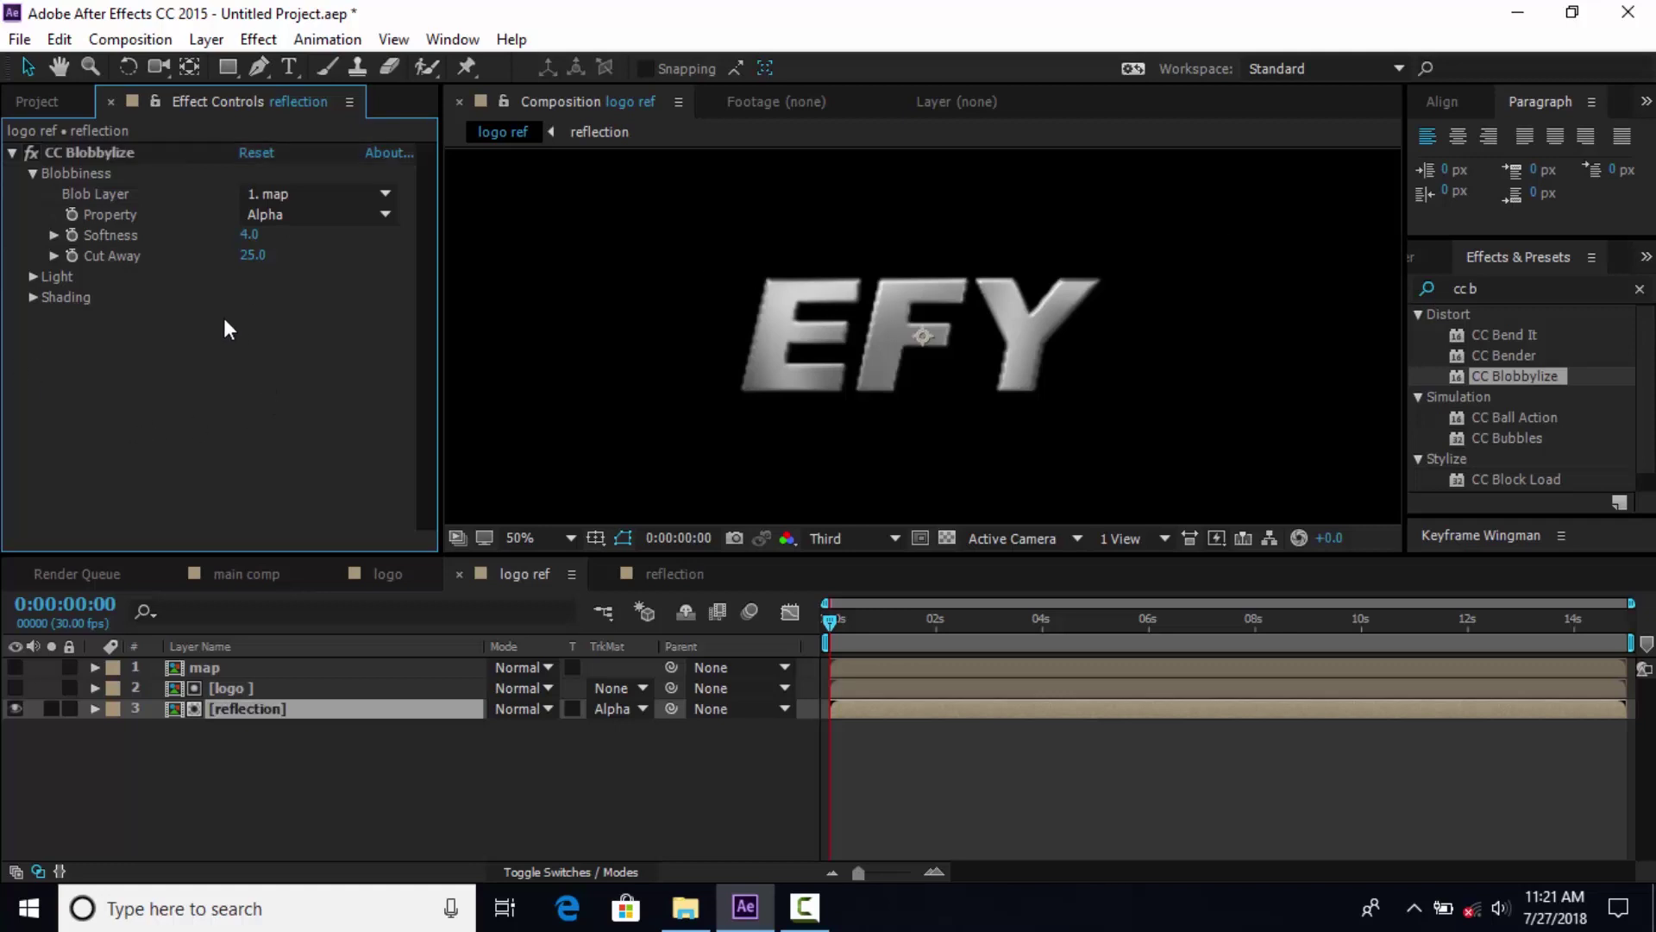
Set CC Blobbylize's Light Height to 75 on the reflection layer.
{"action": "left_click", "coordinate": [33, 277]}
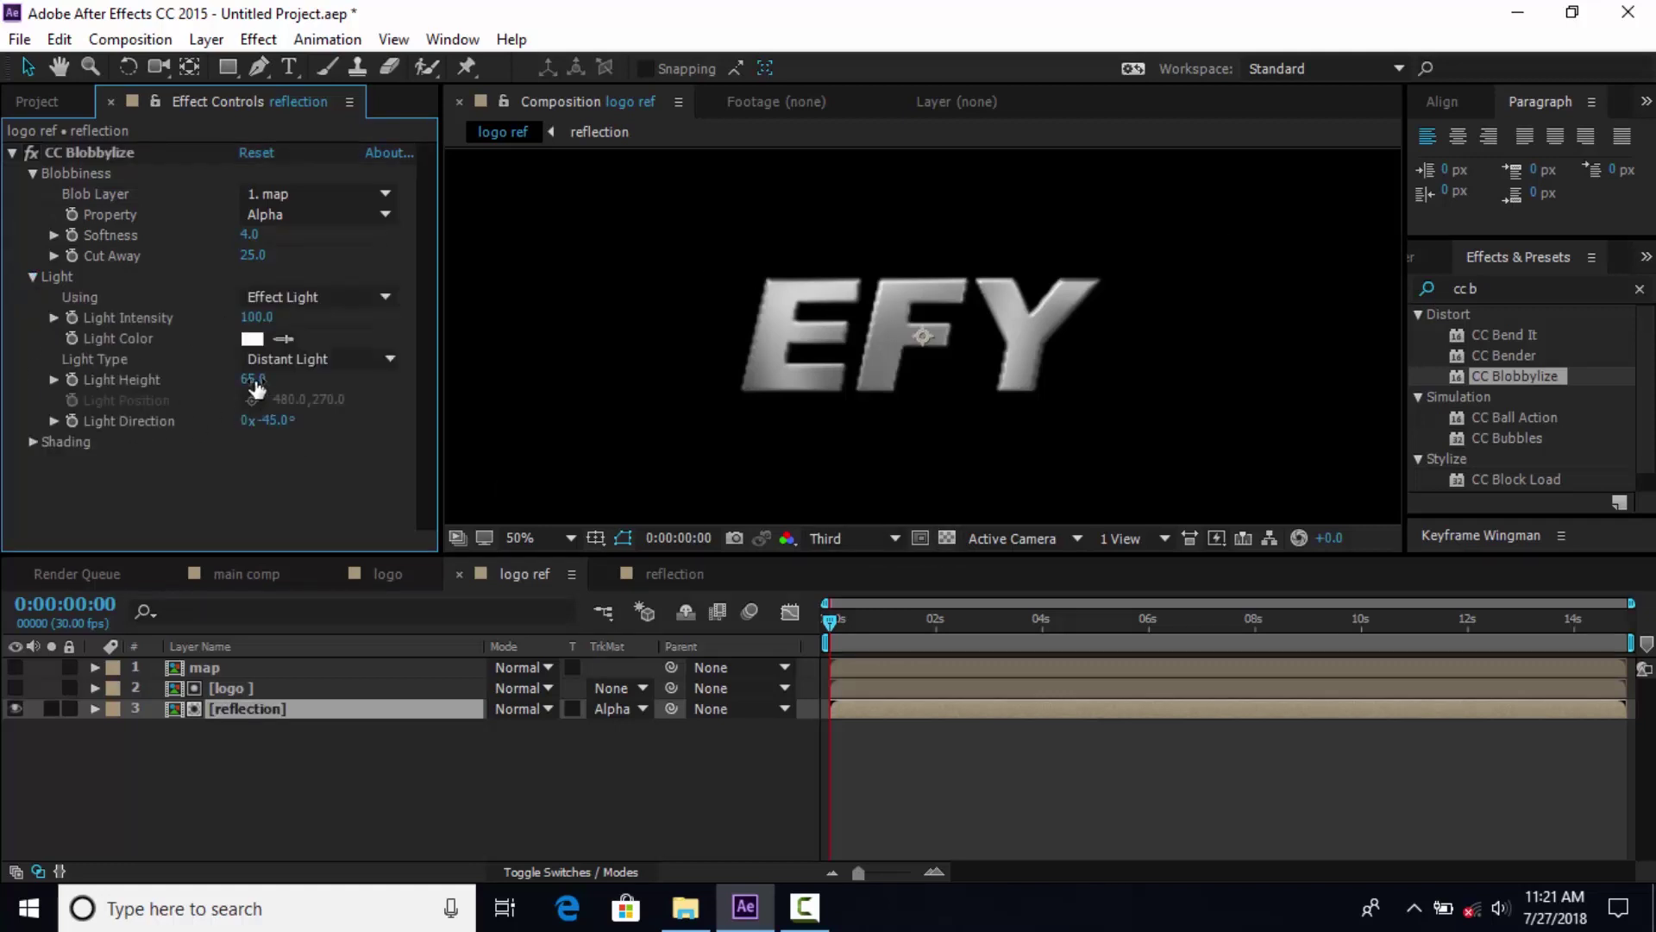
{"action": "left_click_drag", "start_coordinate": [255, 381], "coordinate": [268, 379]}
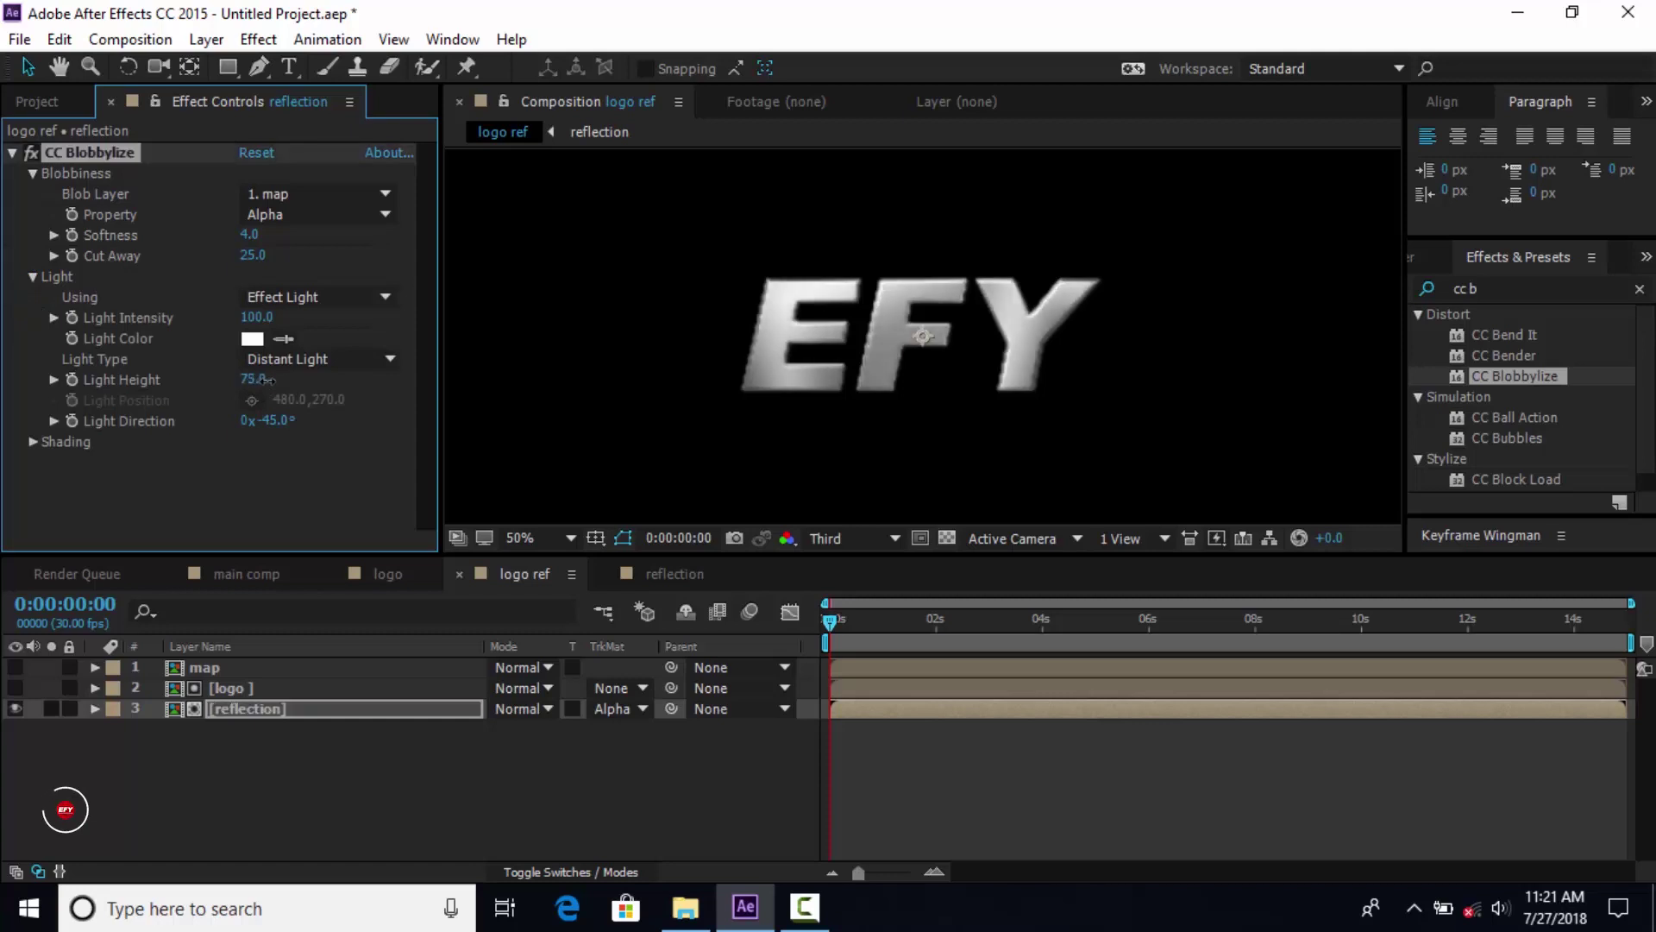
{"action": "left_click", "coordinate": [263, 380]}
{"action": "key", "text": "Return"}
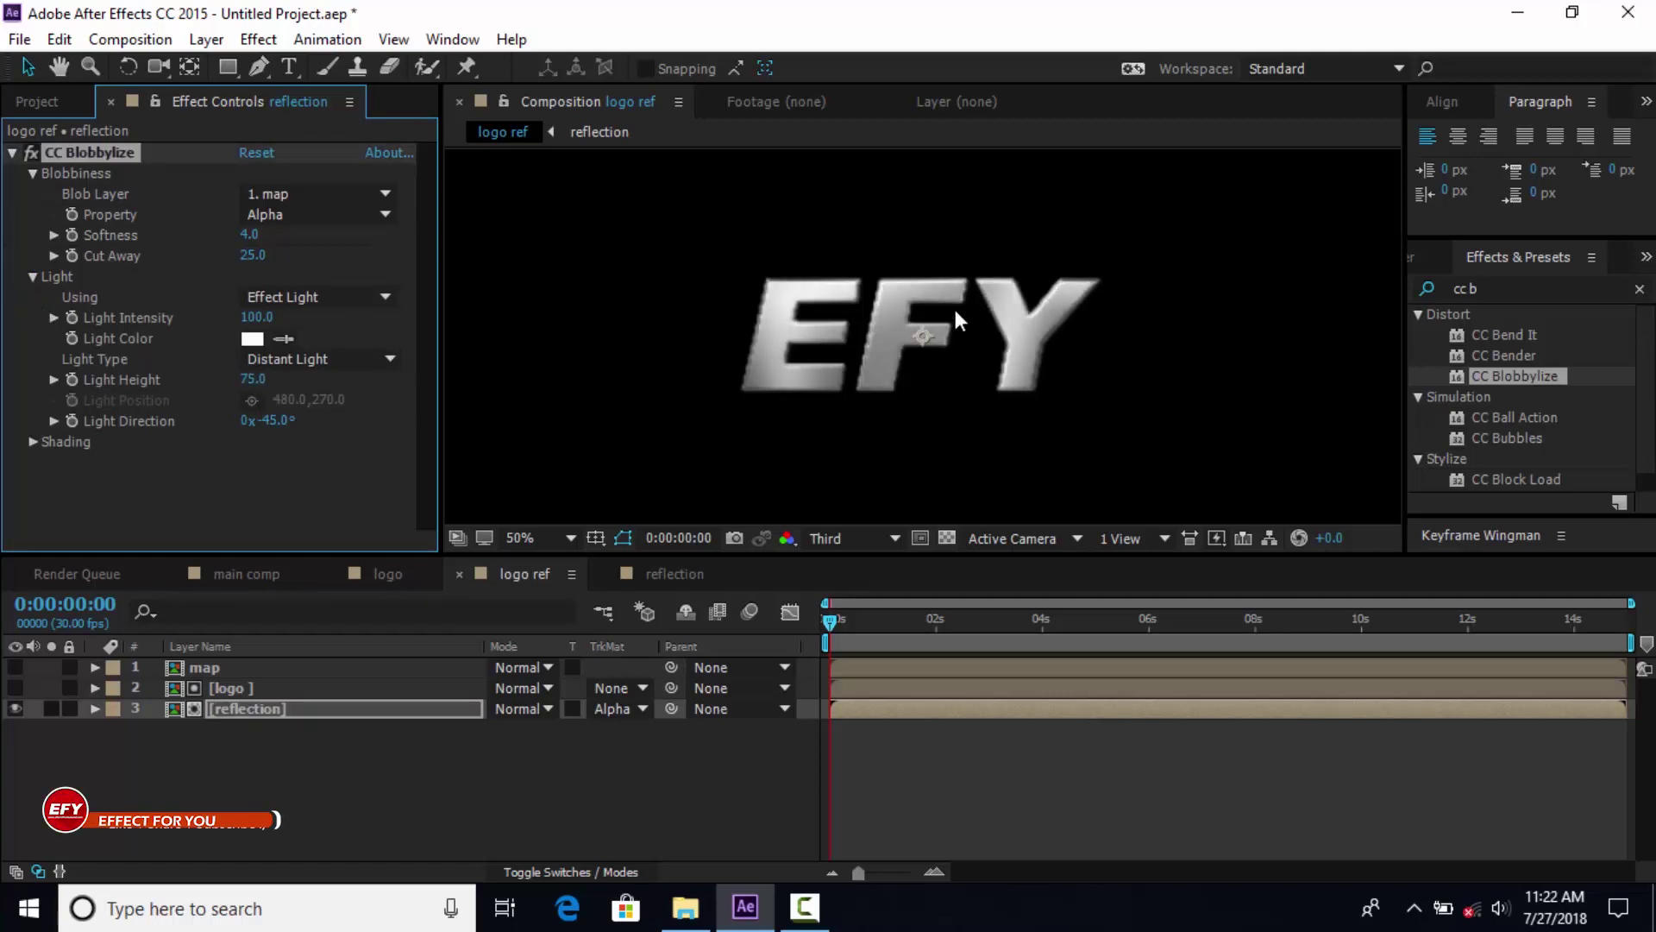
{"action": "left_click", "coordinate": [12, 154]}
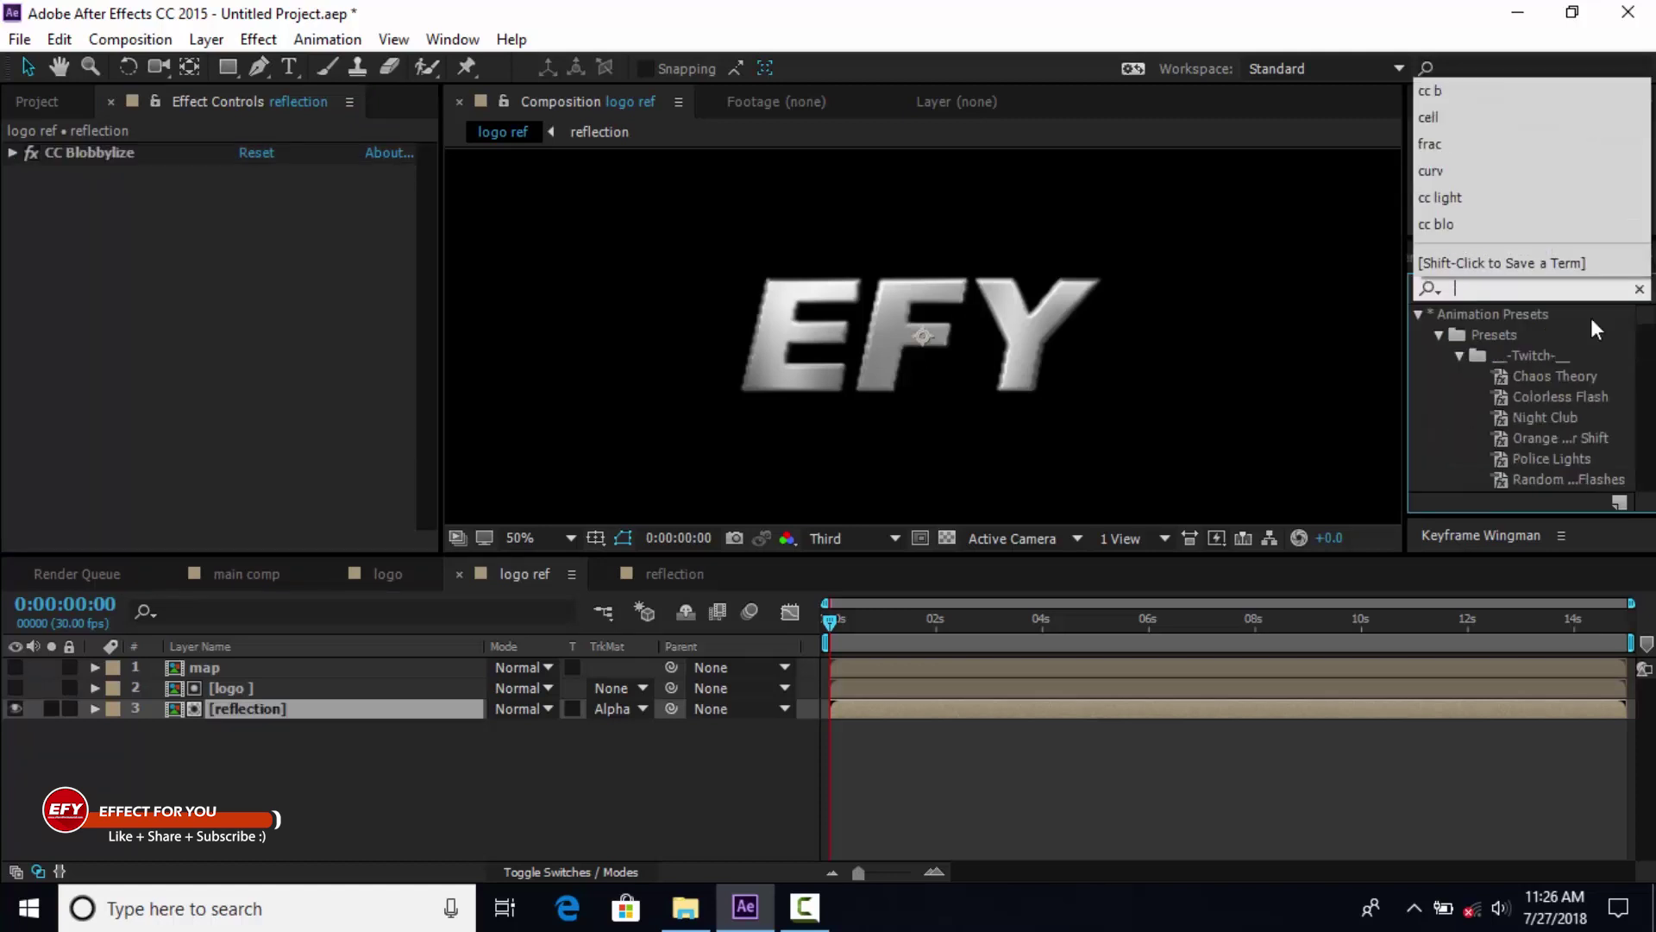
Apply the Curves effect to the reflection layer and pull the RGB curve slightly down in the darkest shadows and the highlights.
{"action": "type", "text": "curv"}
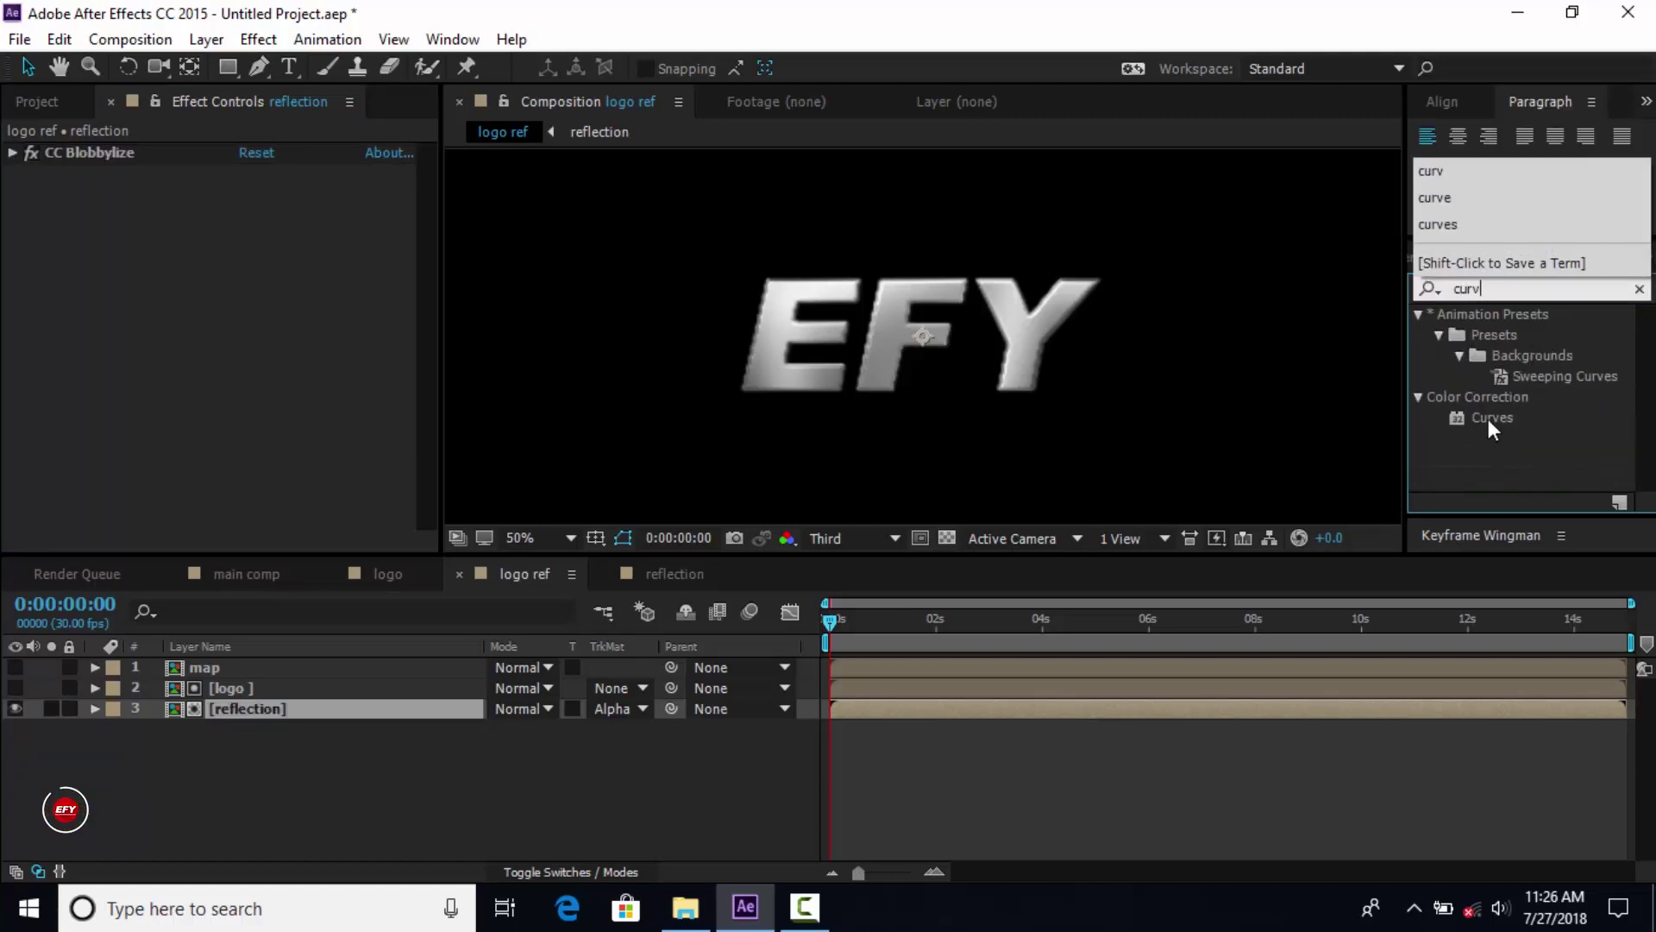
{"action": "left_click_drag", "start_coordinate": [1488, 418], "coordinate": [914, 706]}
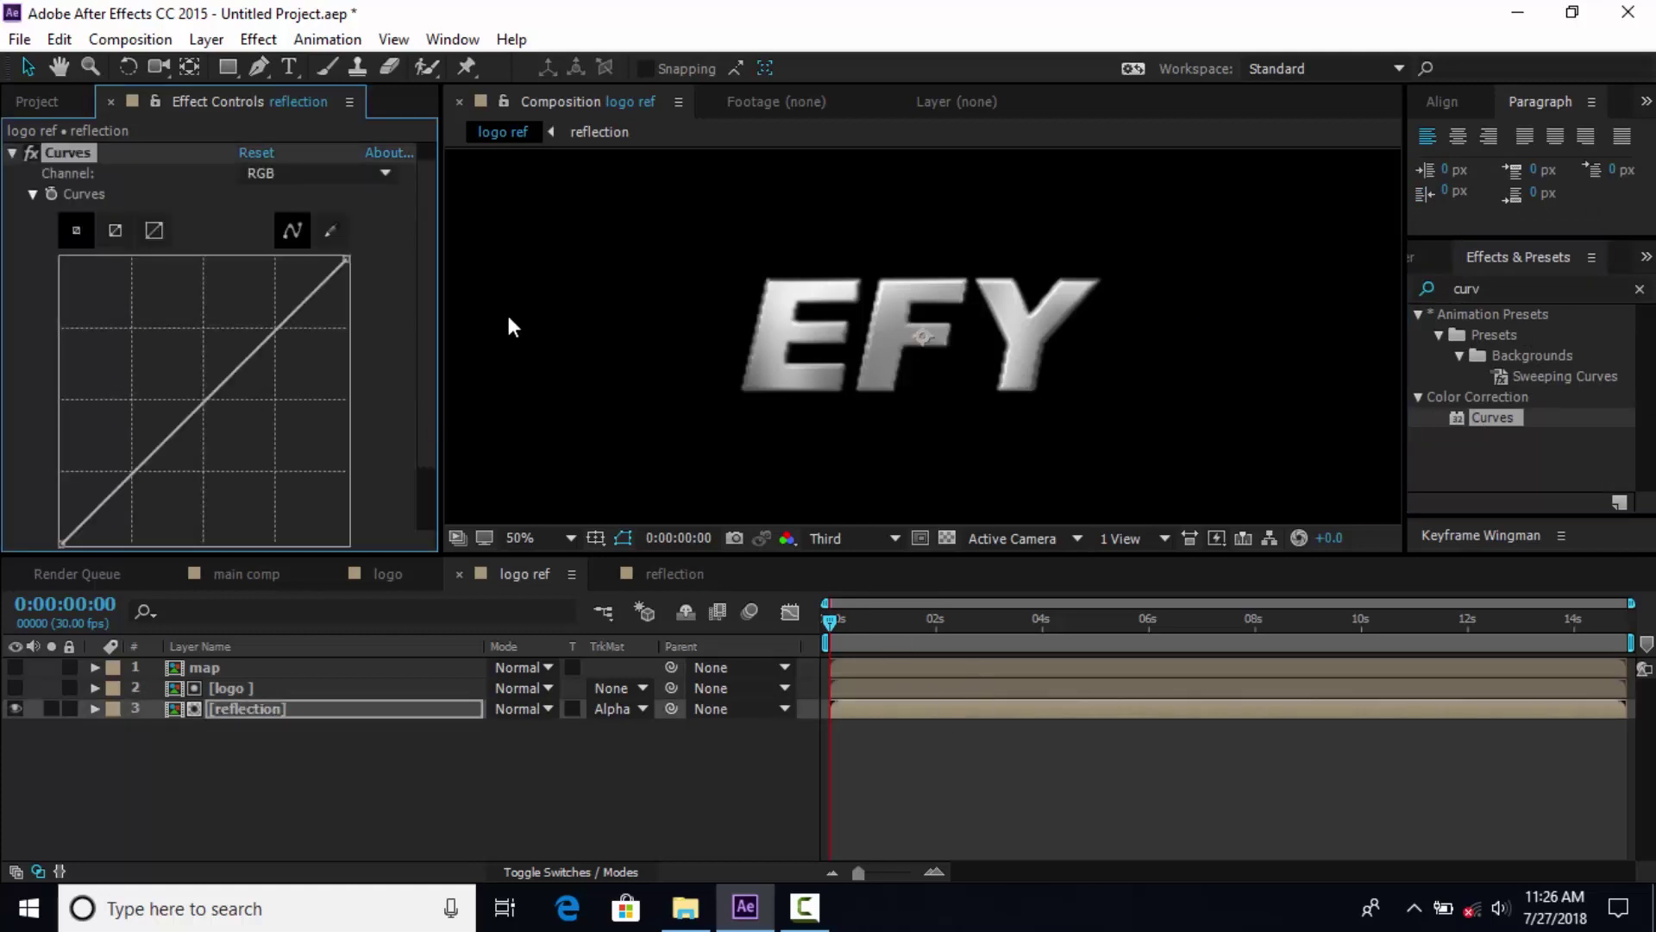
{"action": "scroll", "coordinate": [432, 341], "scroll_direction": "down", "scroll_amount": 2}
{"action": "left_click_drag", "start_coordinate": [62, 461], "coordinate": [75, 466]}
{"action": "left_click", "coordinate": [152, 376]}
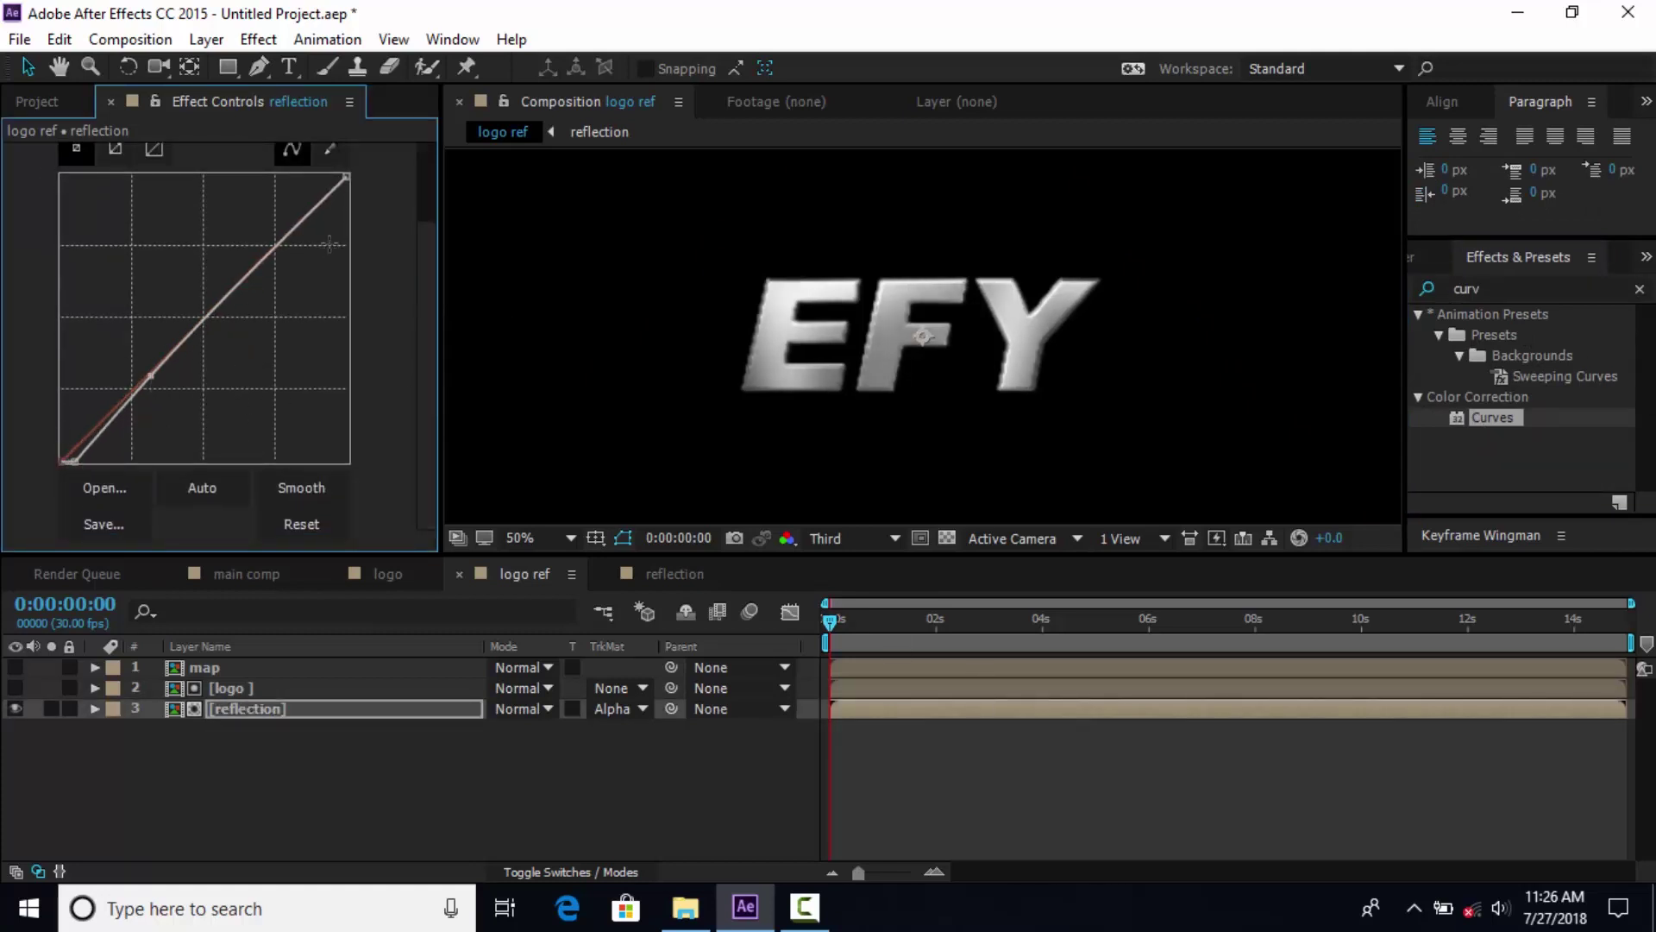
{"action": "left_click_drag", "start_coordinate": [290, 233], "coordinate": [285, 245]}
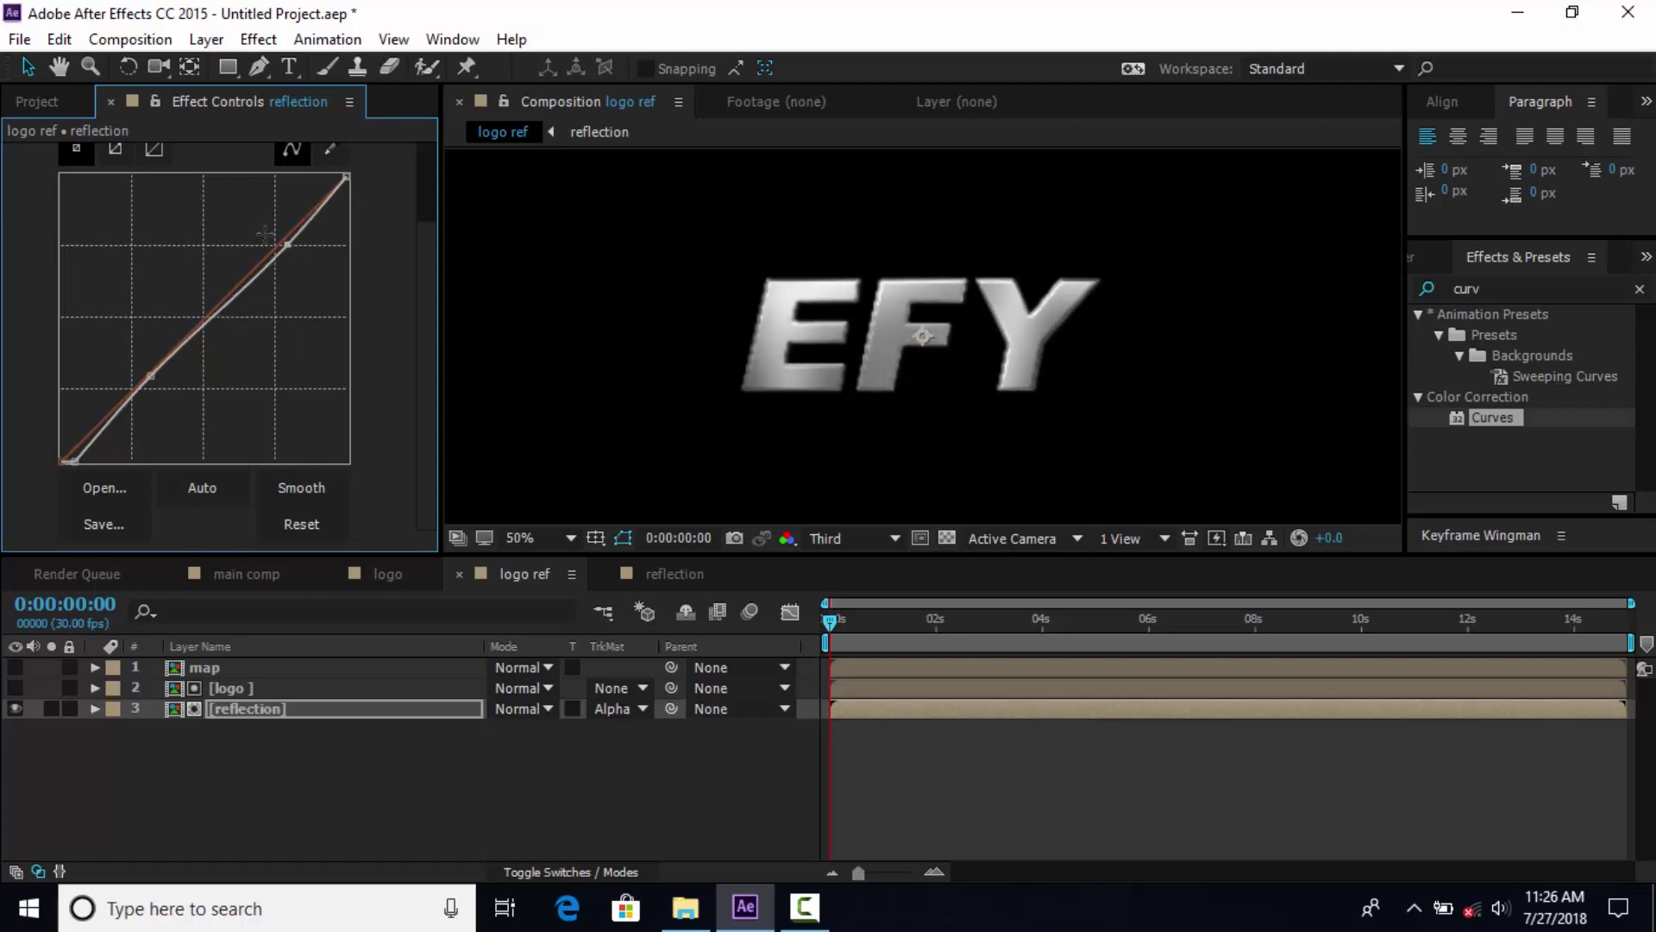
{"action": "scroll", "coordinate": [69, 218], "scroll_direction": "up", "scroll_amount": 2}
{"action": "left_click", "coordinate": [12, 172]}
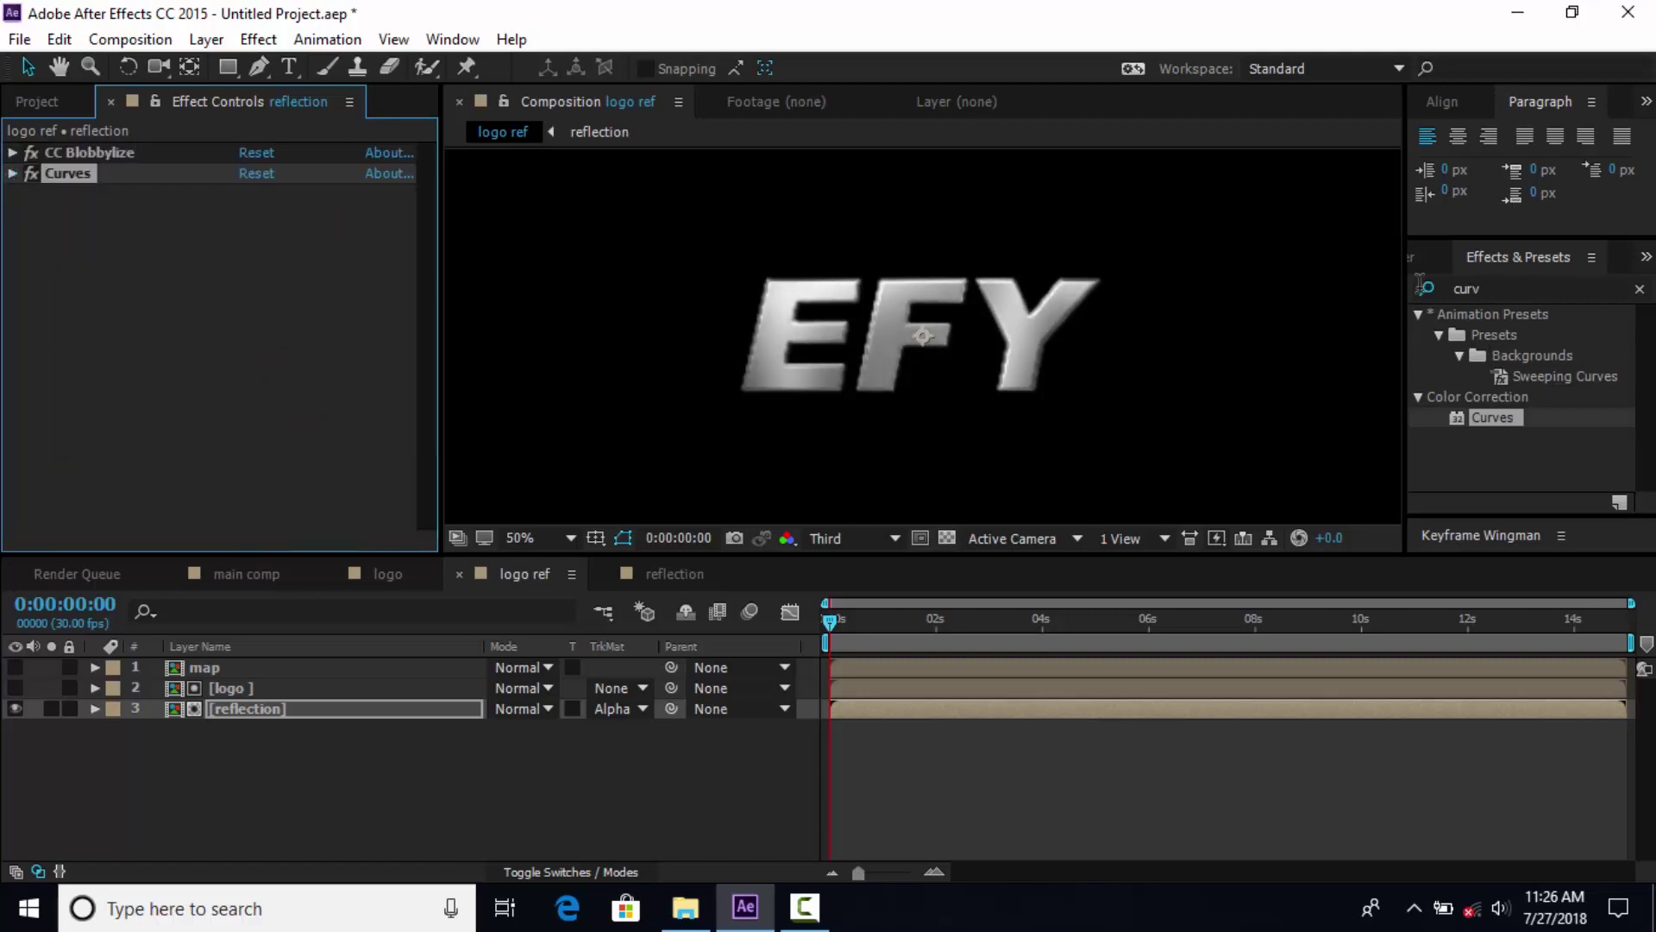
Find the CC Light Sweep effect and apply it to the reflection layer.
{"action": "left_click", "coordinate": [1558, 290]}
{"action": "type", "text": "cc light"}
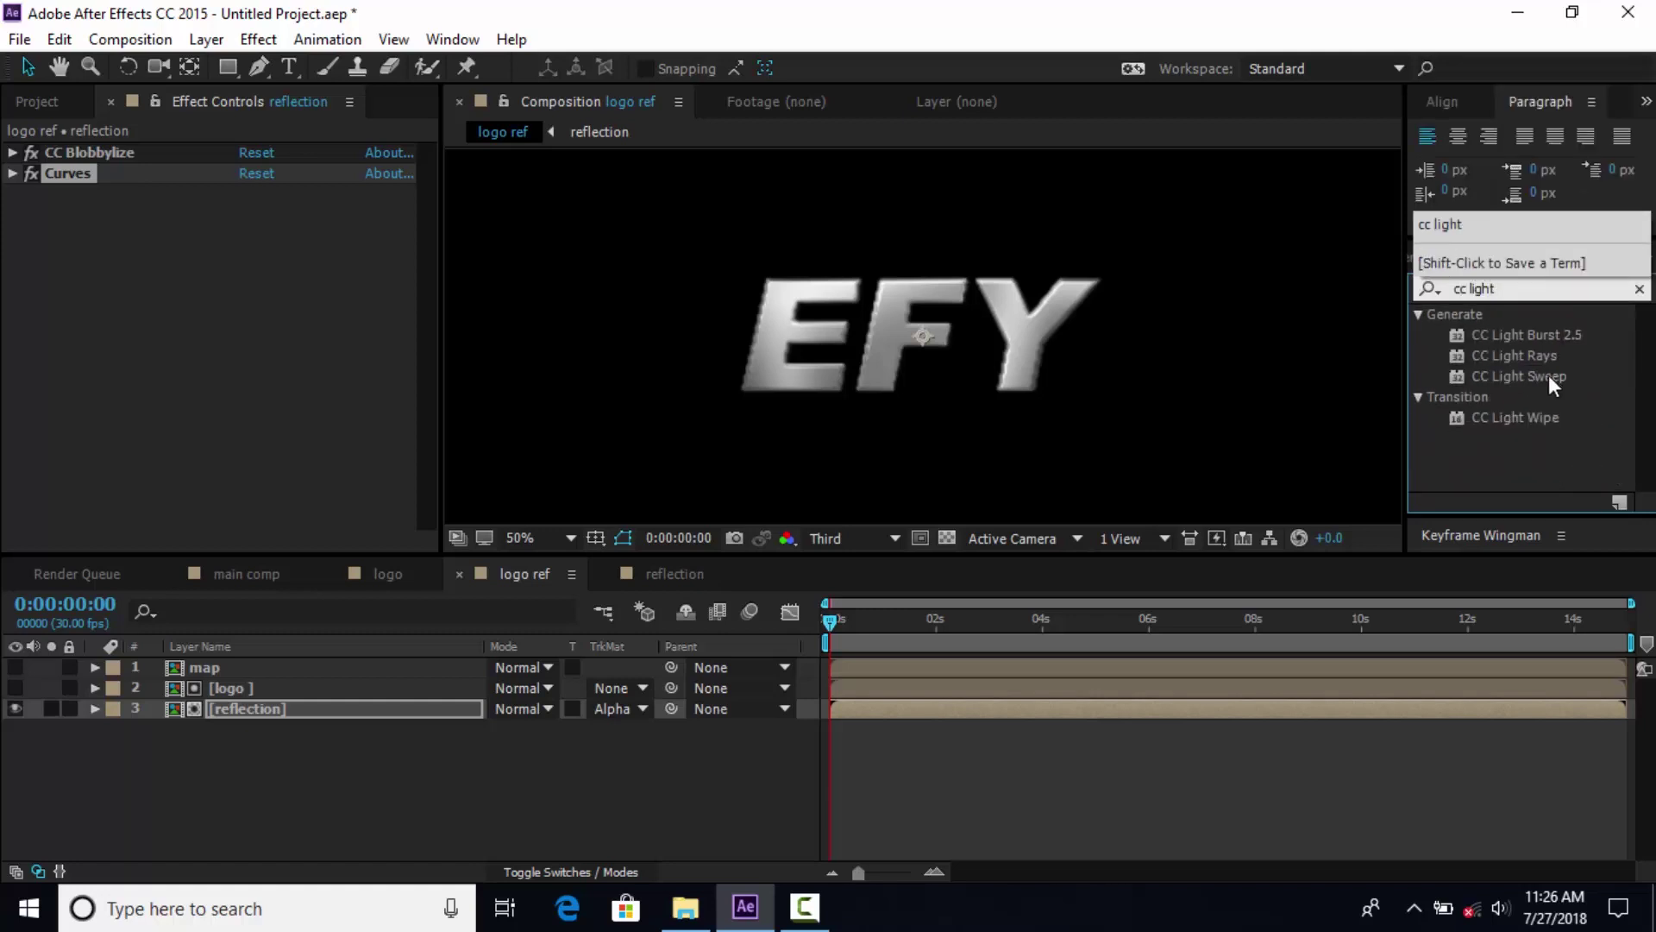
{"action": "left_click_drag", "start_coordinate": [1553, 378], "coordinate": [999, 708]}
Set the CC Light Sweep Width to 60 and move its Center off the left side of the logo, at about 522, 466.
{"action": "left_click_drag", "start_coordinate": [918, 168], "coordinate": [717, 244]}
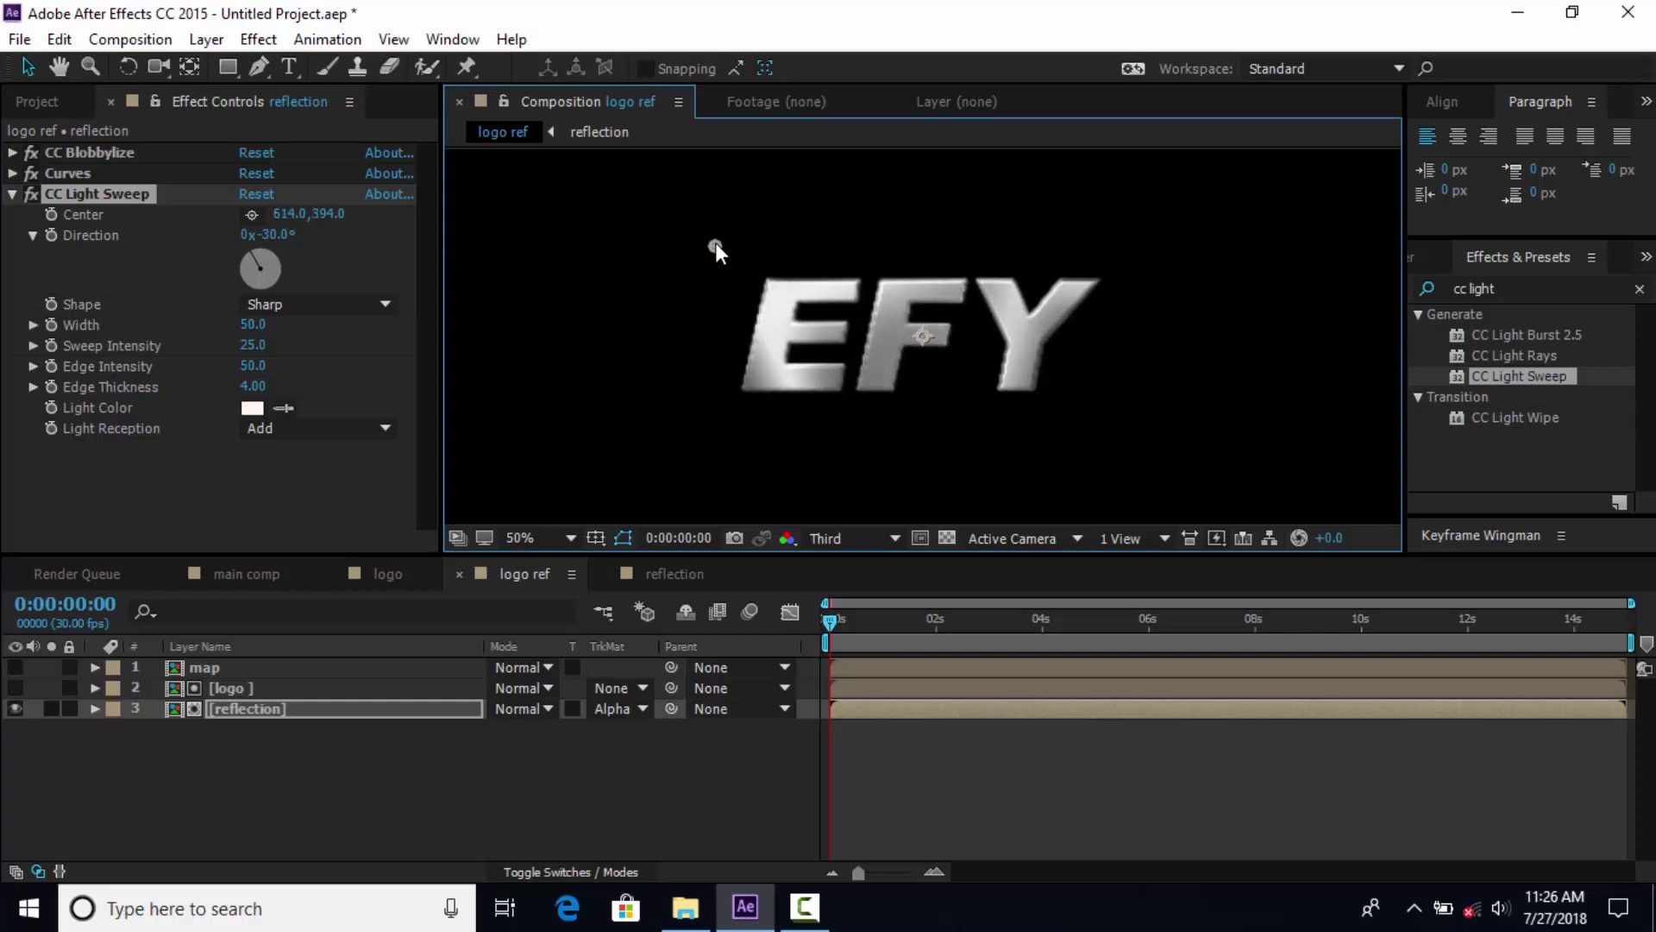
{"action": "left_click", "coordinate": [253, 325]}
{"action": "type", "text": "60"}
{"action": "key", "text": "Return"}
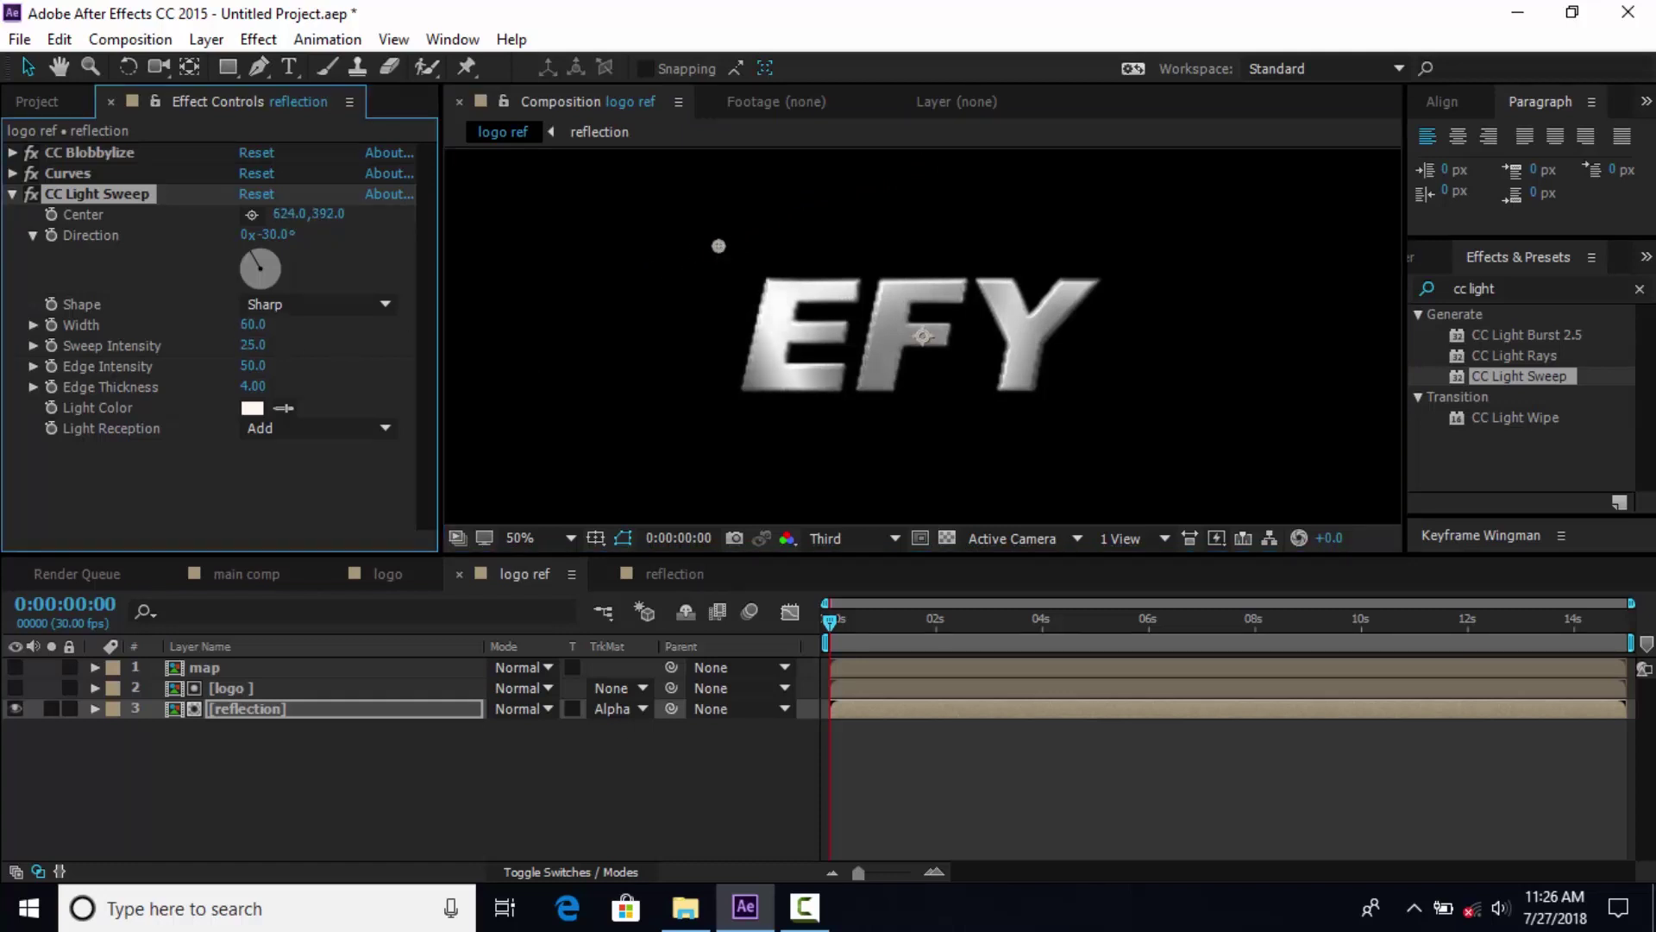
{"action": "left_click_drag", "start_coordinate": [715, 247], "coordinate": [653, 292]}
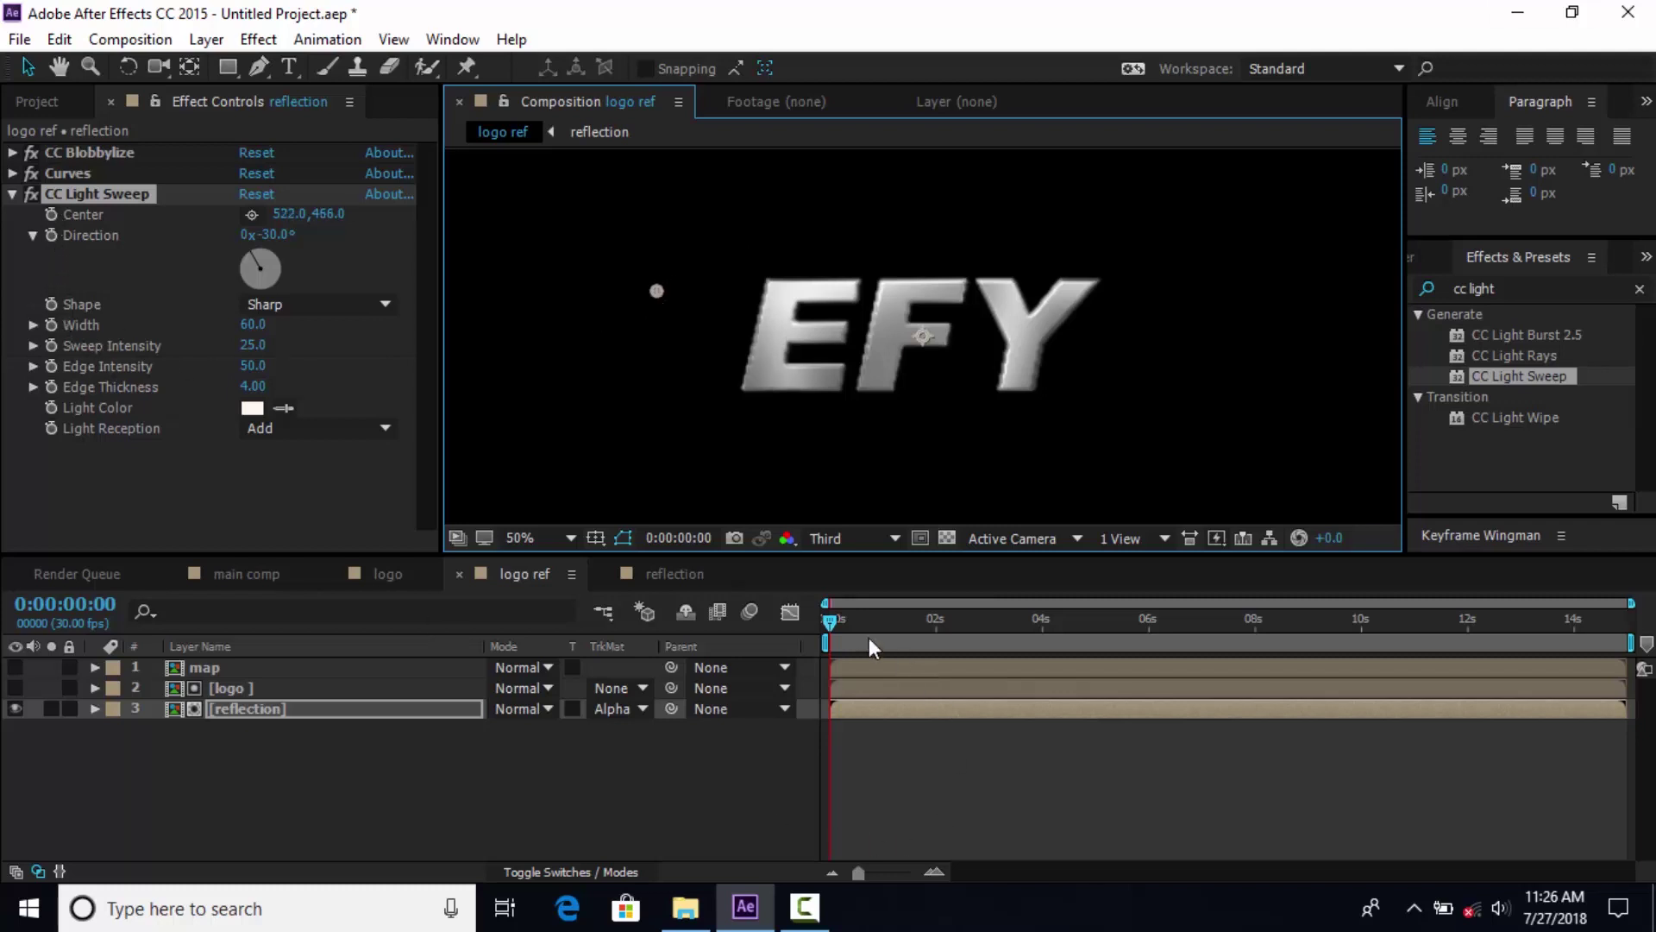
Keyframe the light sweep's Center at 0:00:02:12, and move it past the logo's right side to about 1270, 328 at 0:00:03:16.
{"action": "left_click_drag", "start_coordinate": [865, 620], "coordinate": [964, 616]}
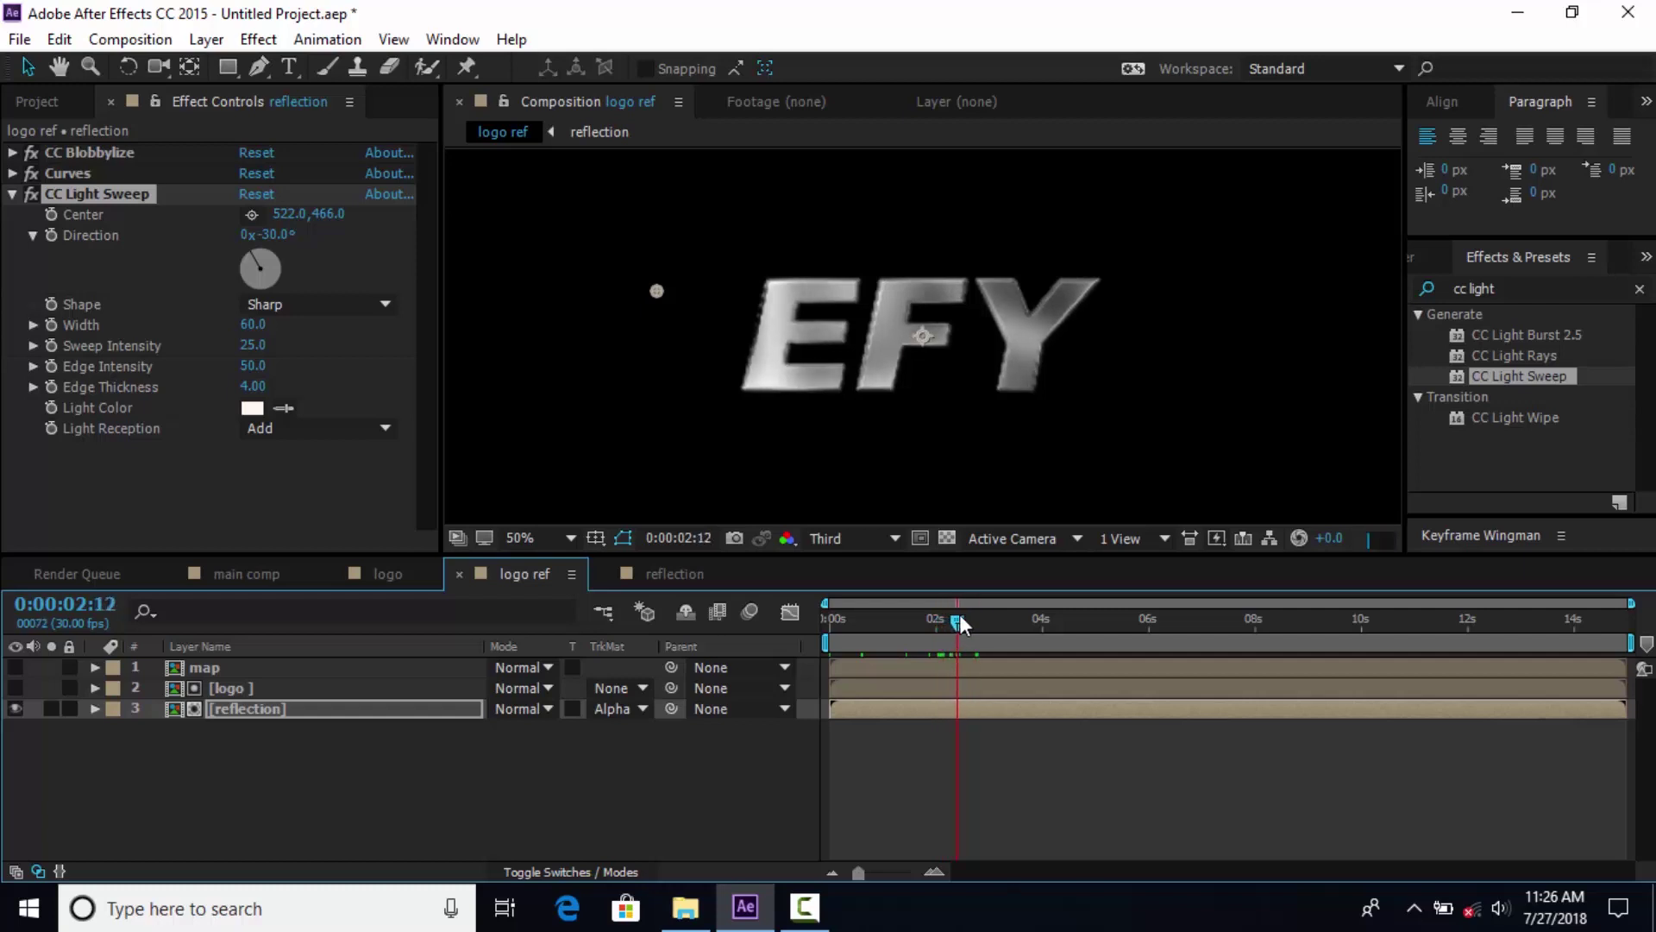
{"action": "left_click", "coordinate": [52, 215]}
{"action": "left_click_drag", "start_coordinate": [964, 636], "coordinate": [1018, 623]}
{"action": "left_click_drag", "start_coordinate": [655, 293], "coordinate": [1105, 210]}
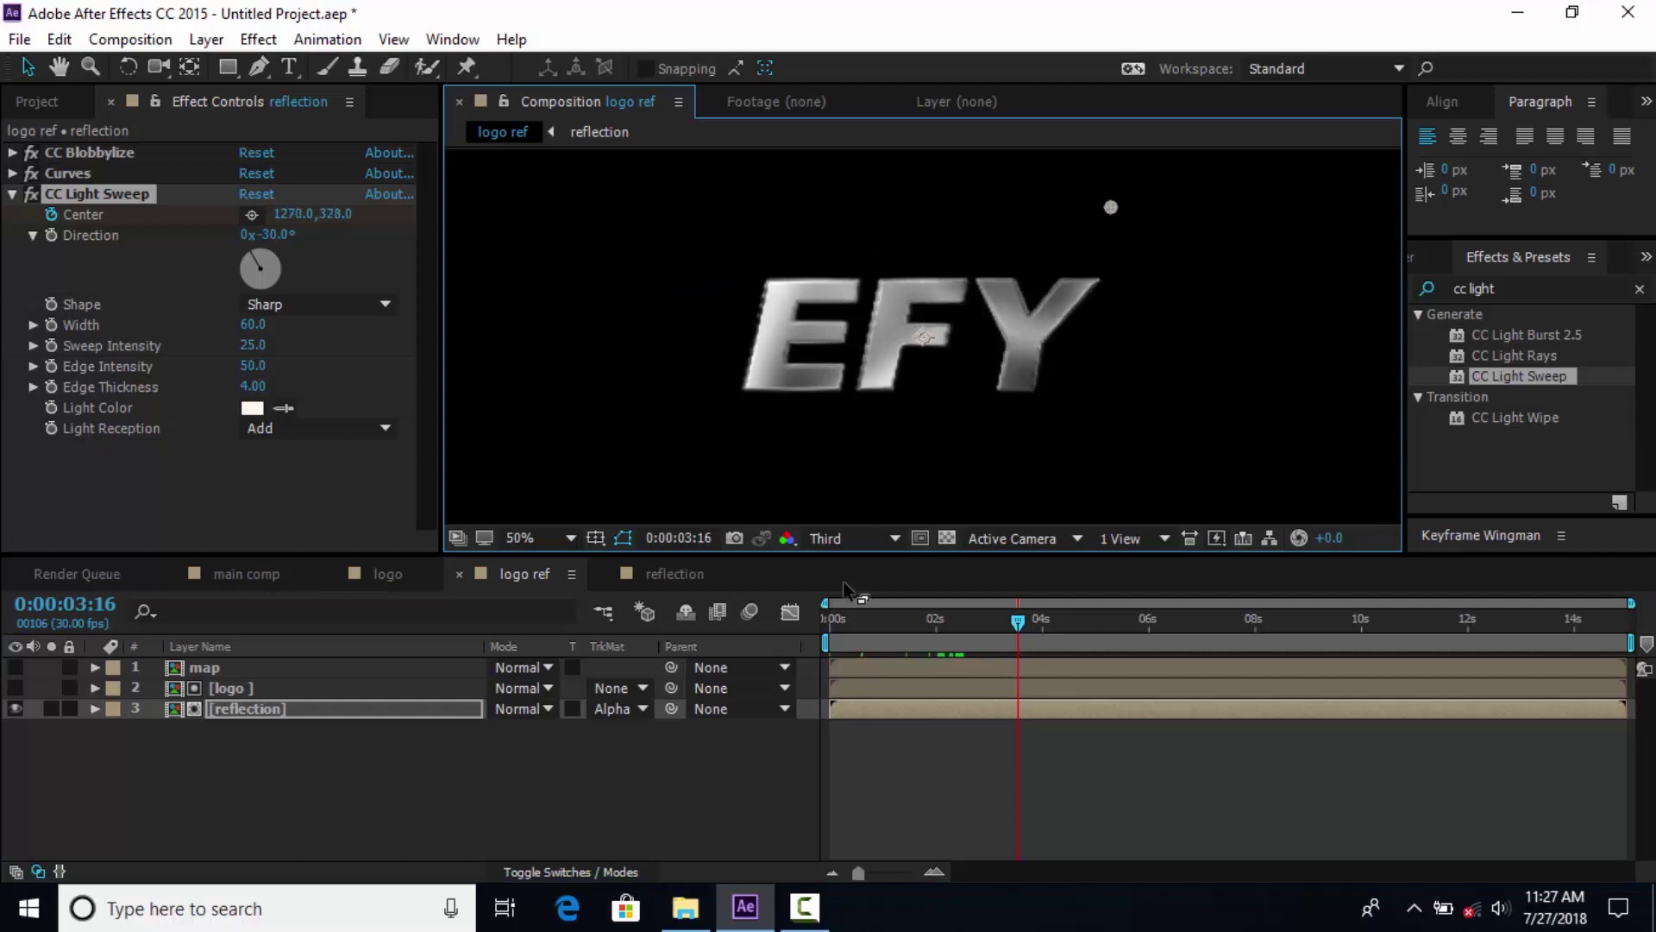
{"action": "left_click", "coordinate": [656, 775]}
{"action": "key", "text": "comma"}
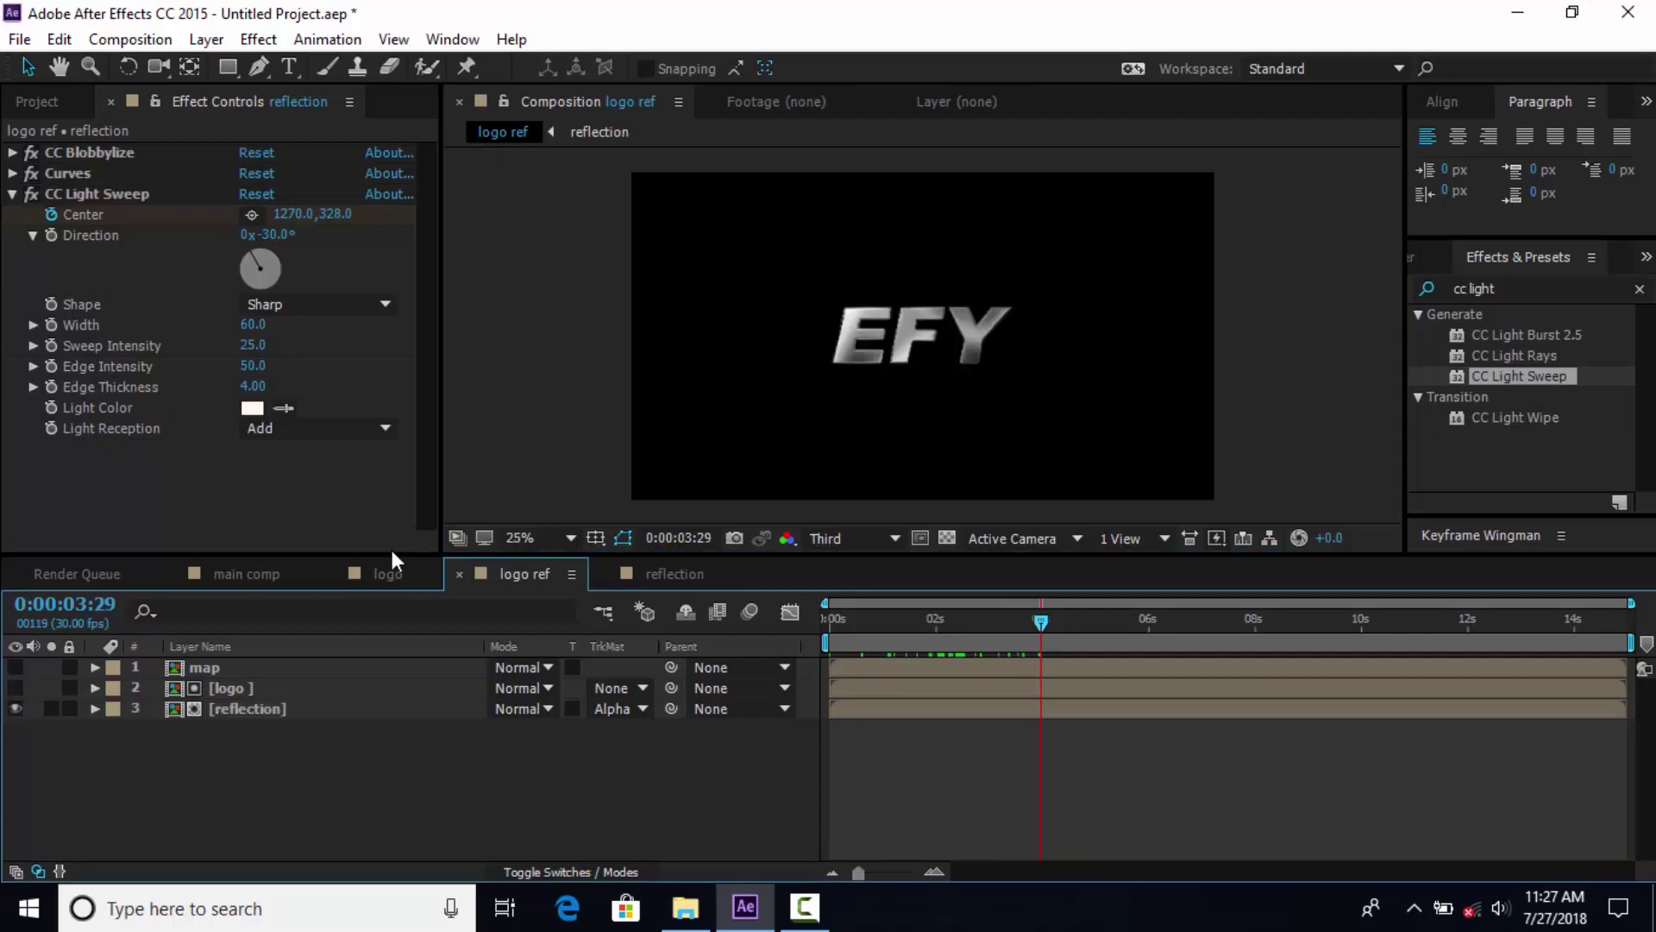
Open the main comp composition and add the logo ref composition to it as a layer.
{"action": "left_click", "coordinate": [257, 571]}
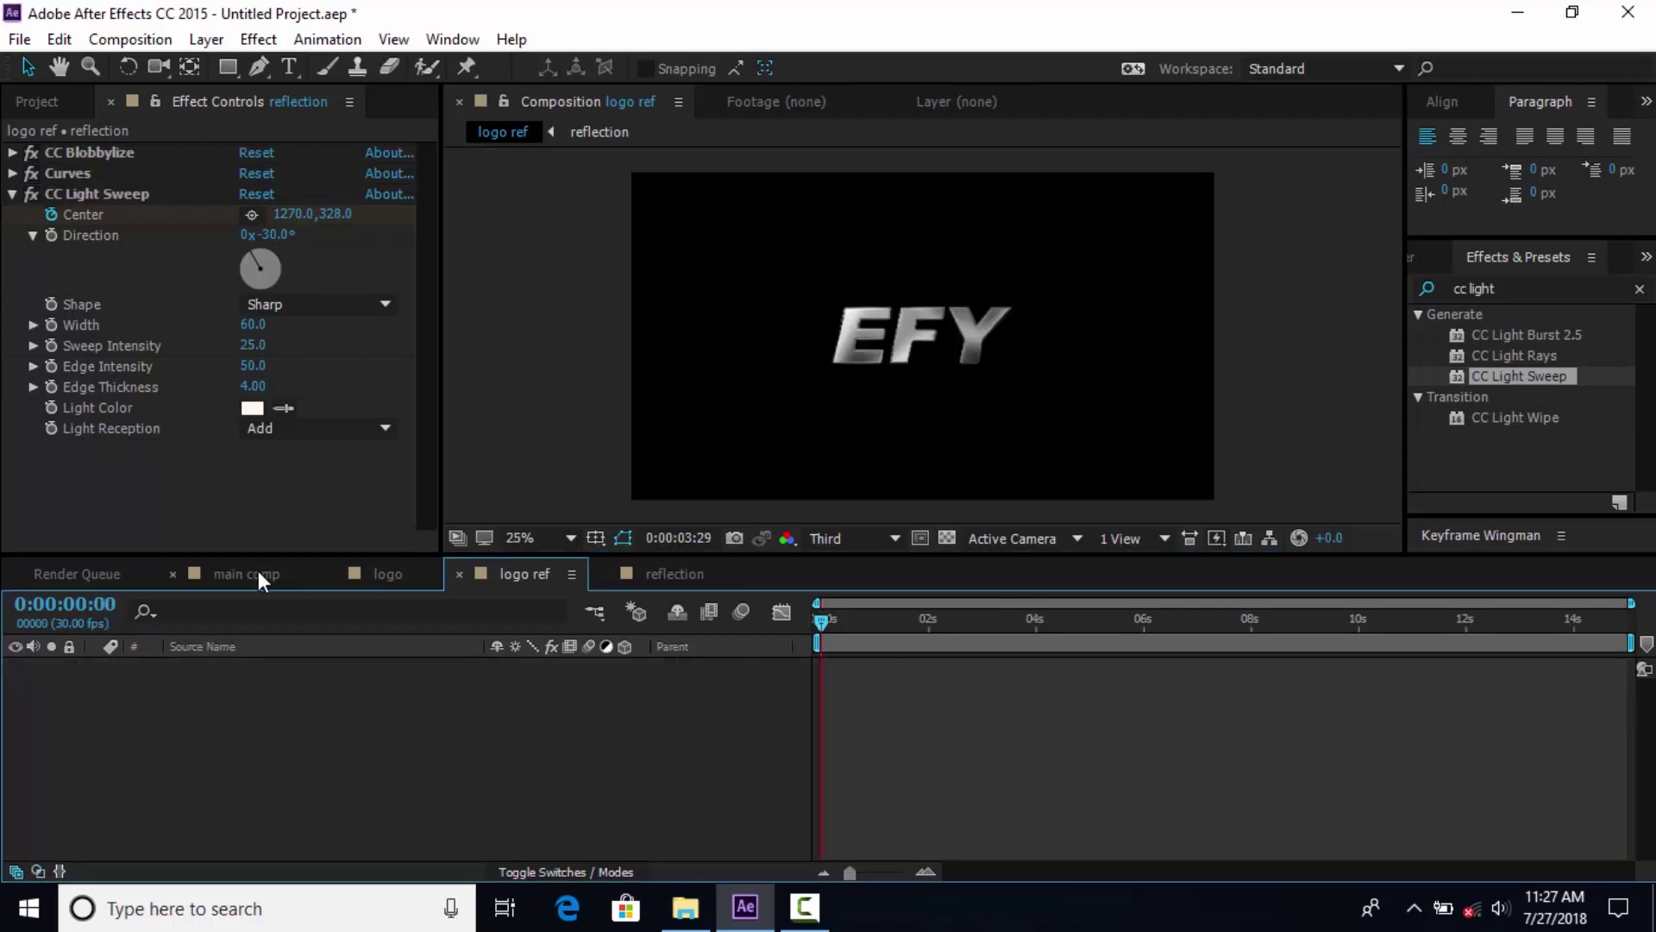
{"action": "left_click", "coordinate": [47, 101]}
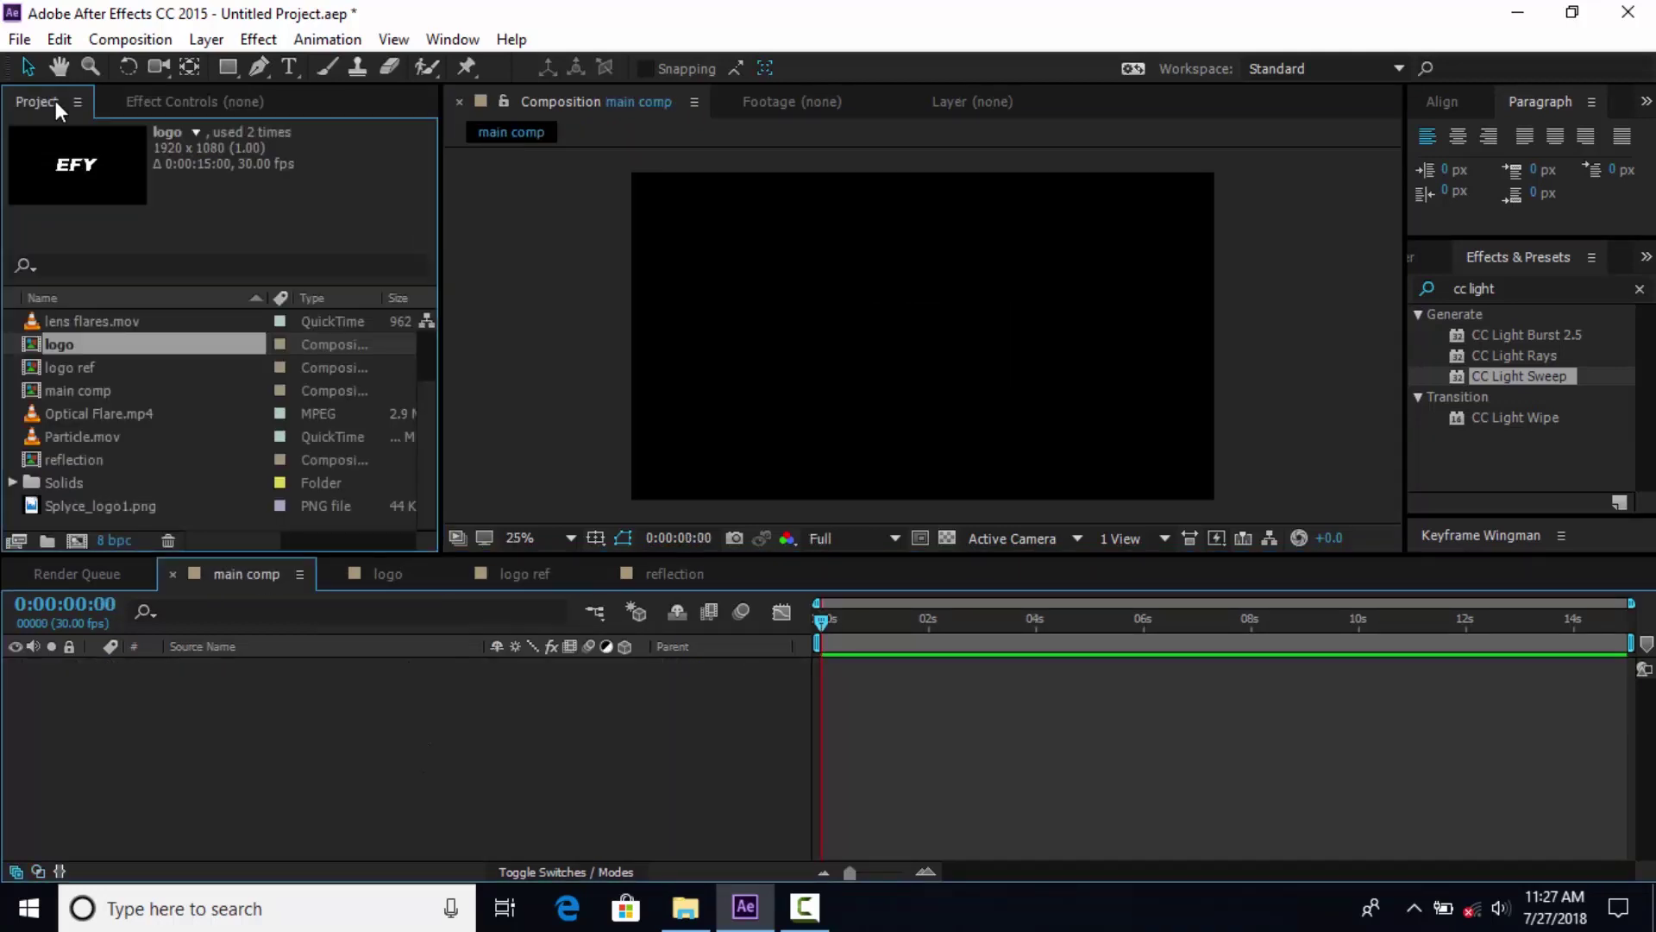
{"action": "left_click", "coordinate": [76, 381]}
{"action": "left_click", "coordinate": [69, 379], "text": "ctrl"}
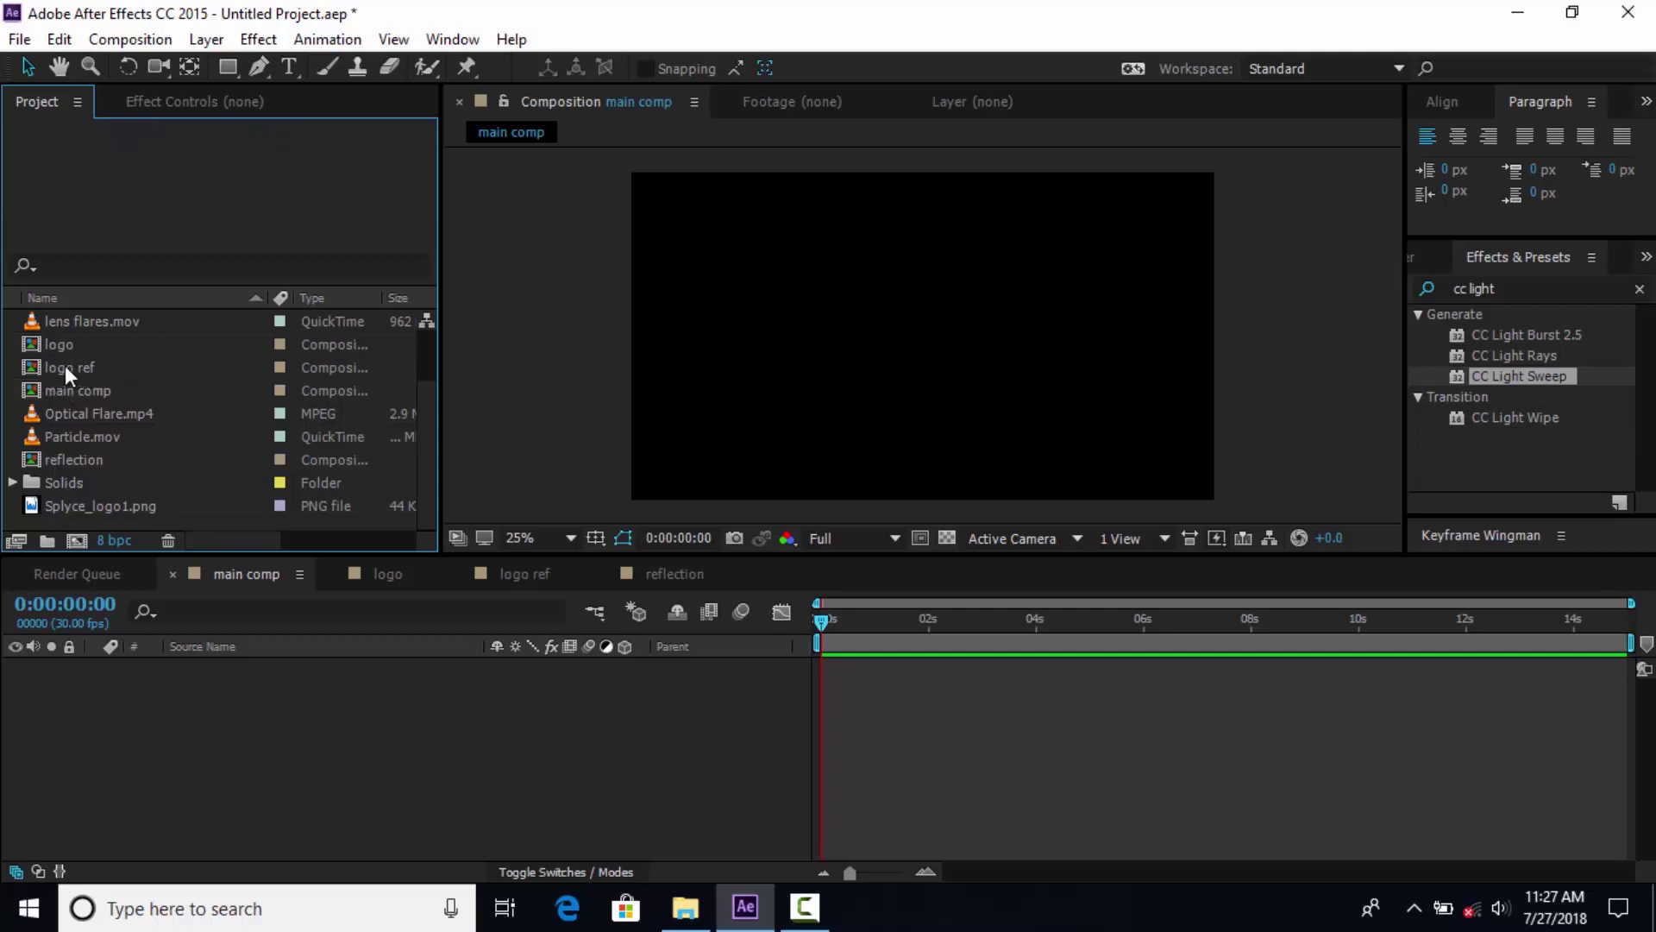
{"action": "left_click", "coordinate": [67, 372]}
{"action": "left_click_drag", "start_coordinate": [33, 377], "coordinate": [269, 720]}
Create a new 1920 x 1080 px dark gray solid named "bg" in main comp.
{"action": "right_click", "coordinate": [591, 729]}
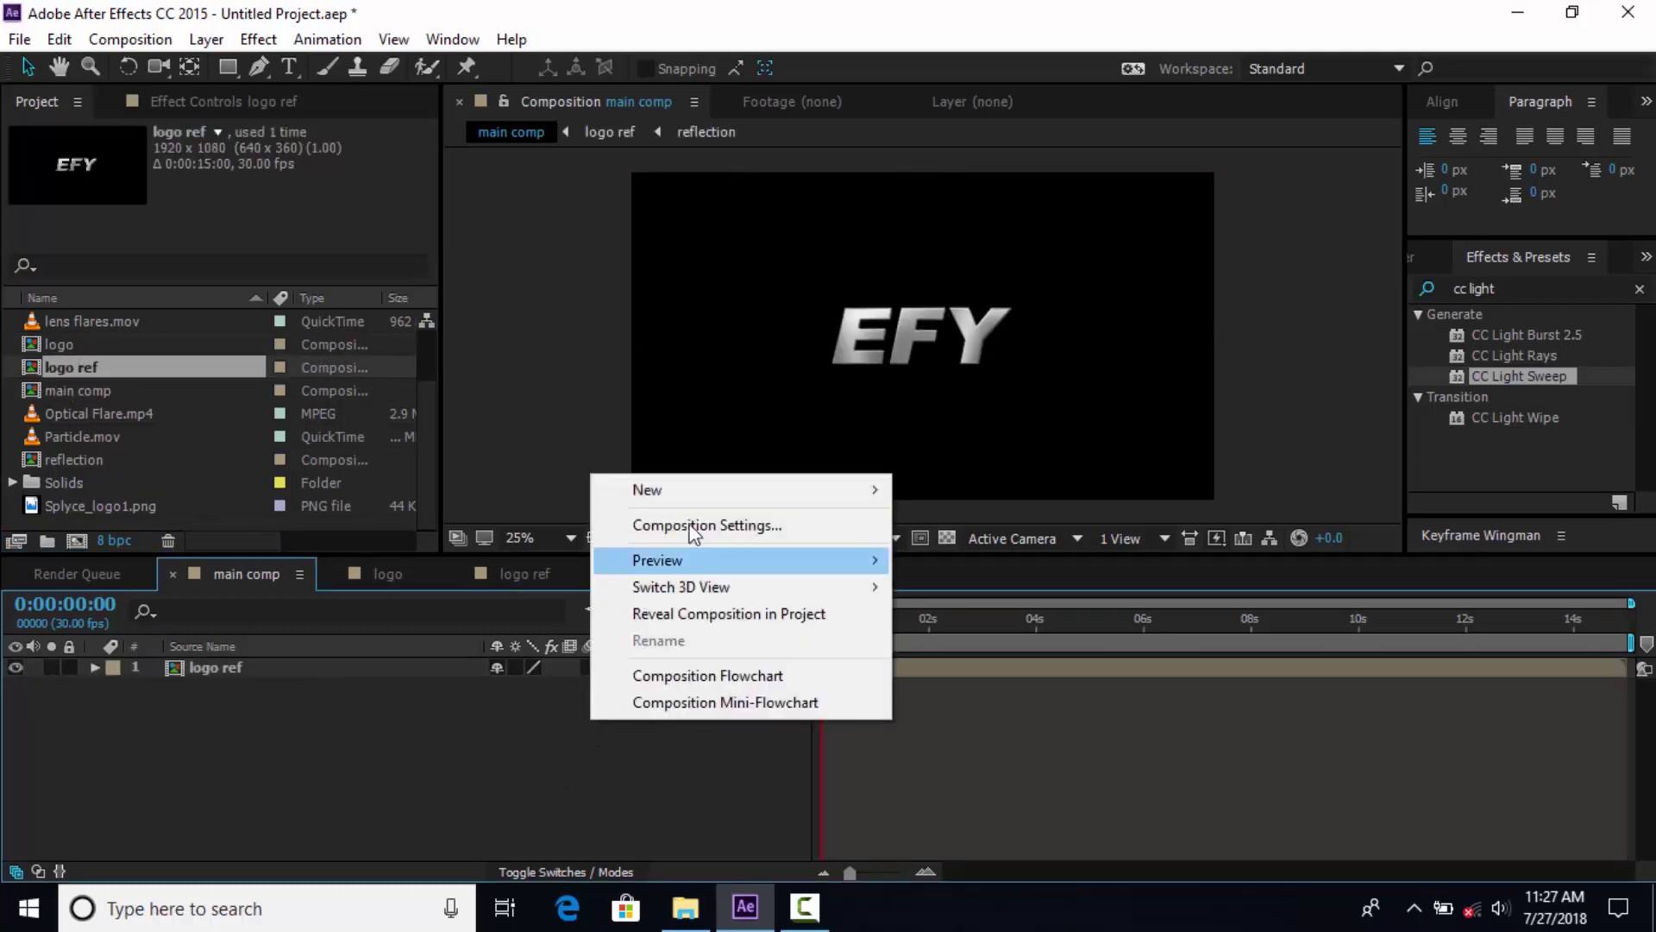
{"action": "mouse_move", "coordinate": [676, 488]}
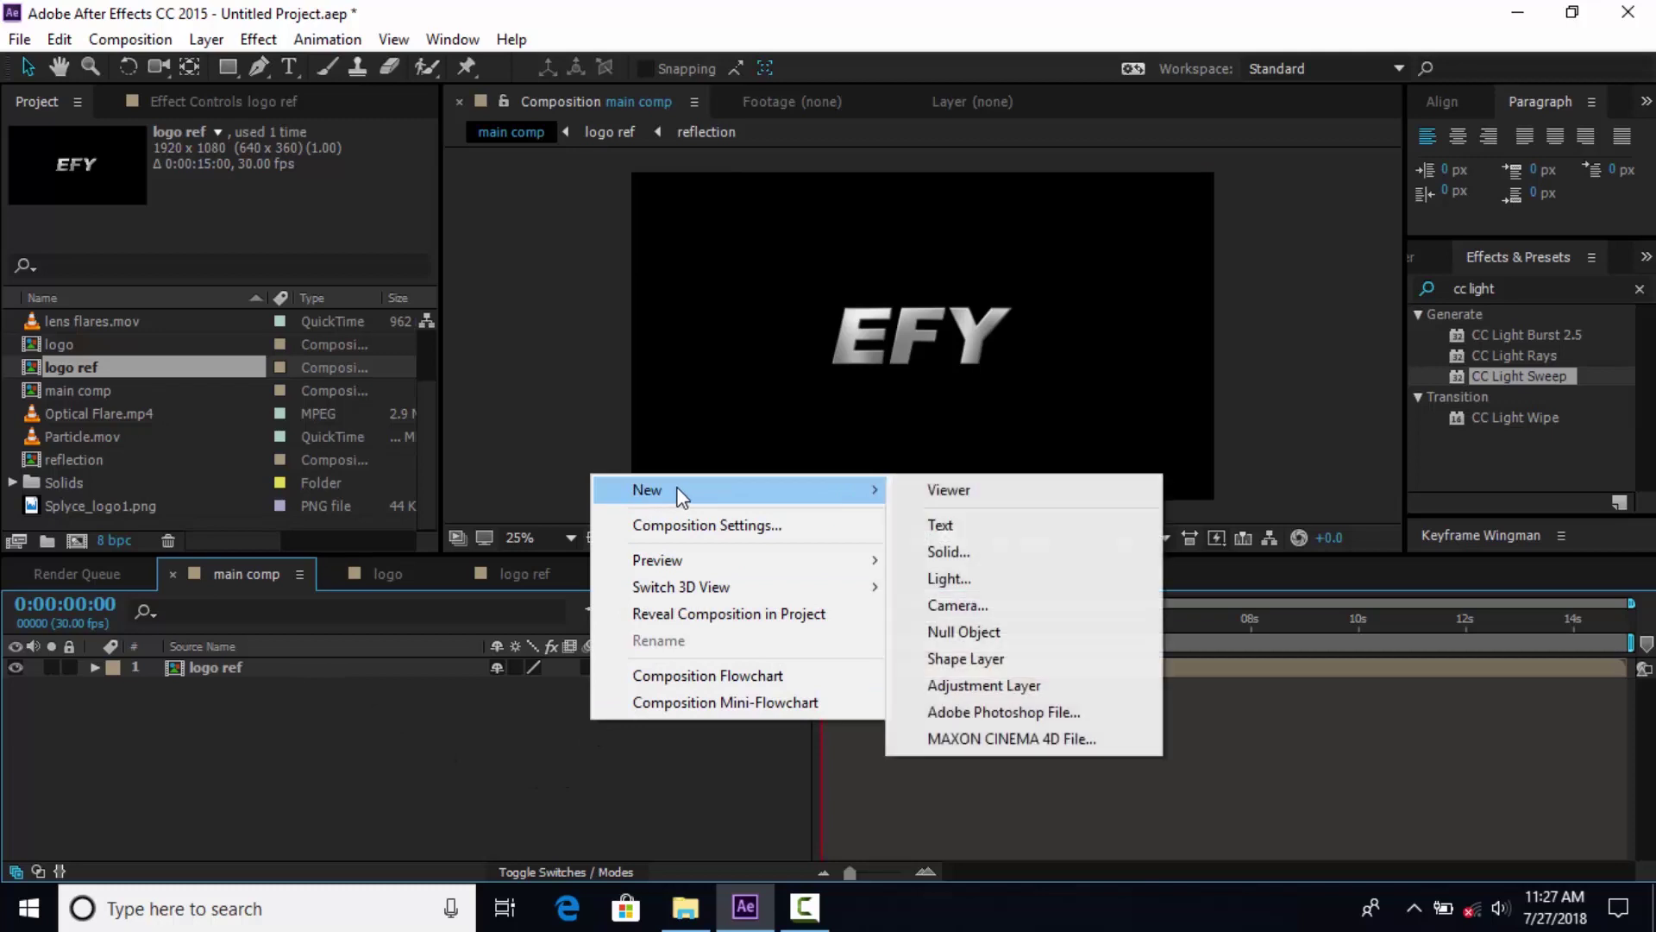
{"action": "left_click", "coordinate": [937, 550]}
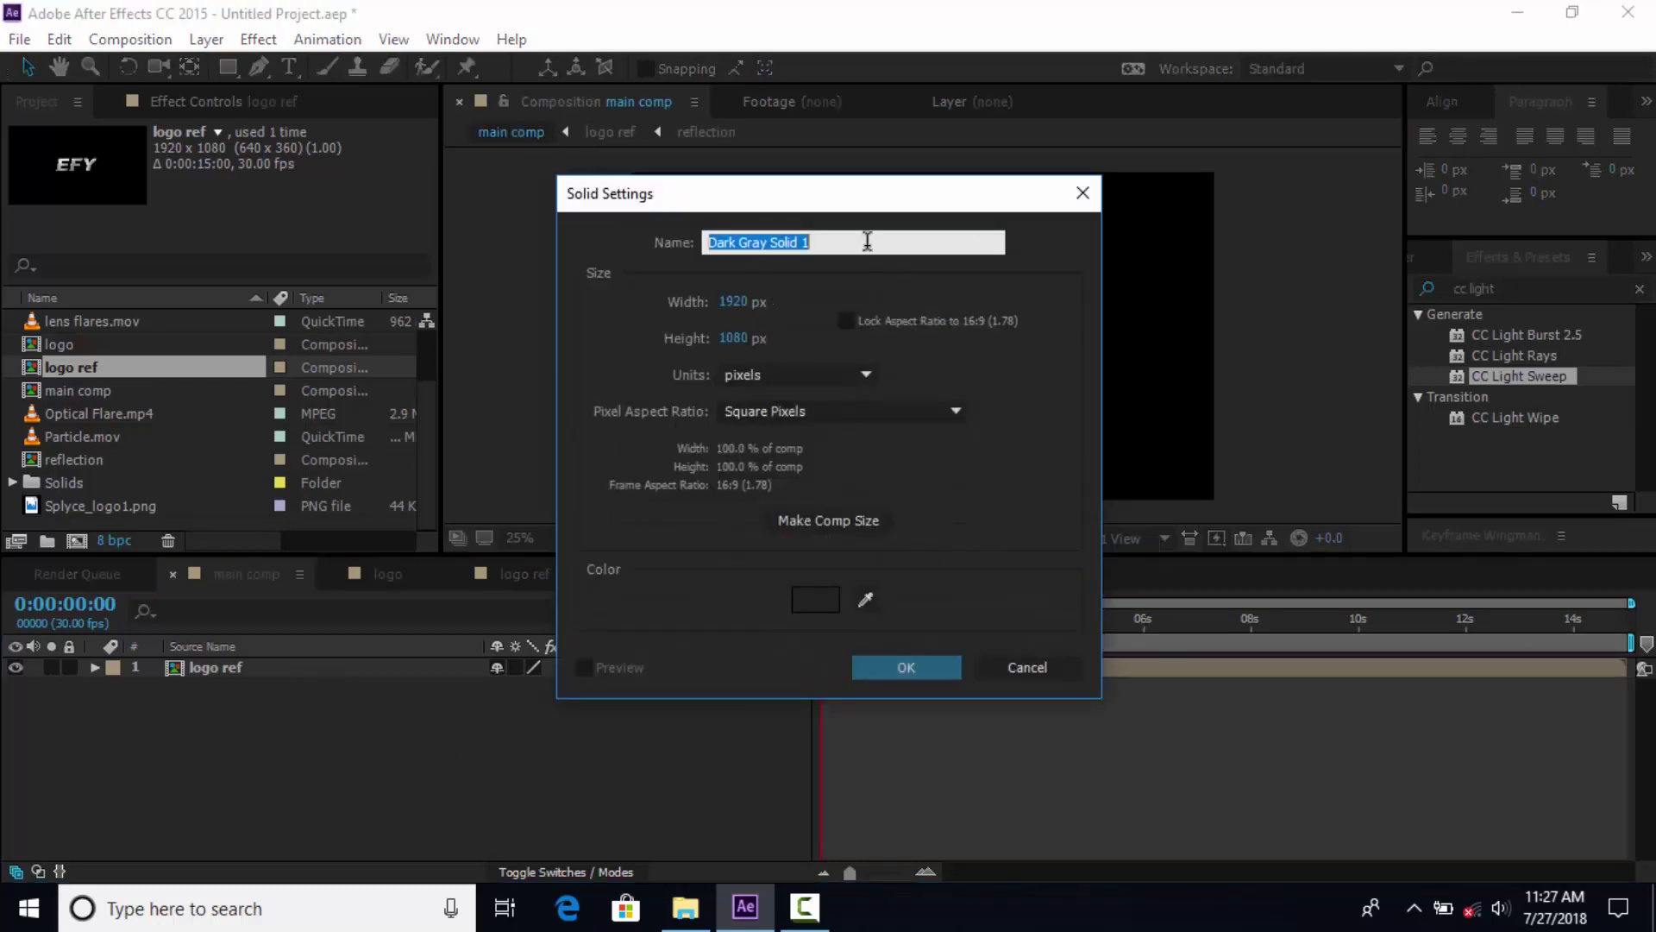
{"action": "type", "text": "bg"}
{"action": "key", "text": "Return"}
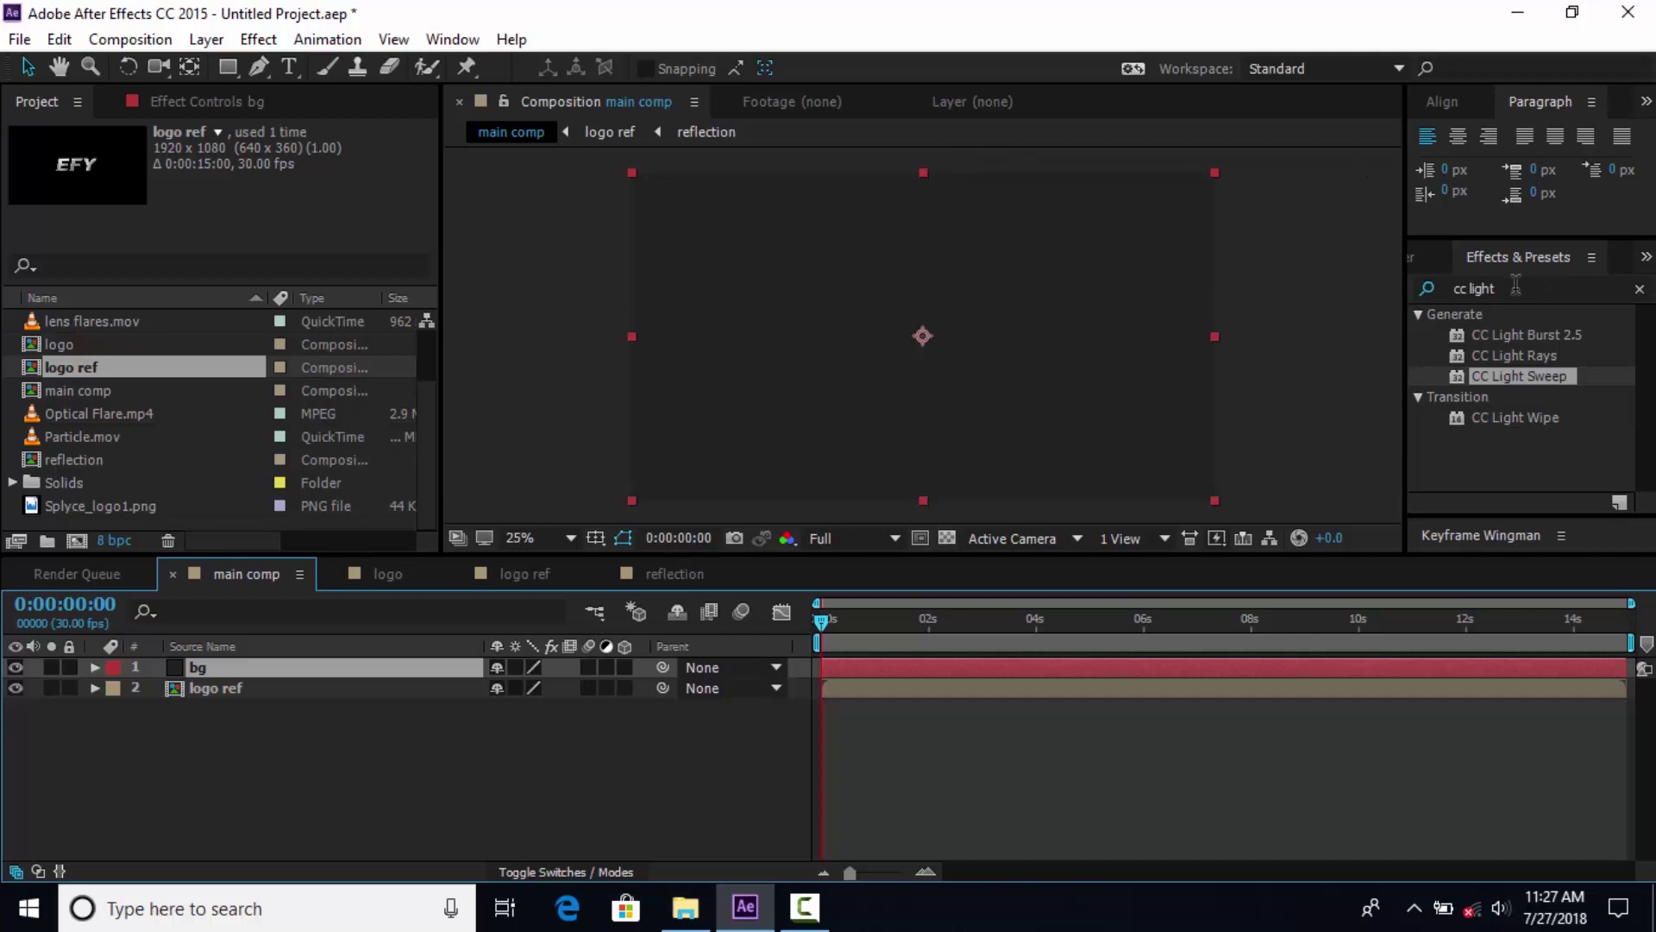
Find the Gradient Ramp effect and apply it to the bg solid.
{"action": "left_click", "coordinate": [1480, 292]}
{"action": "type", "text": "r"}
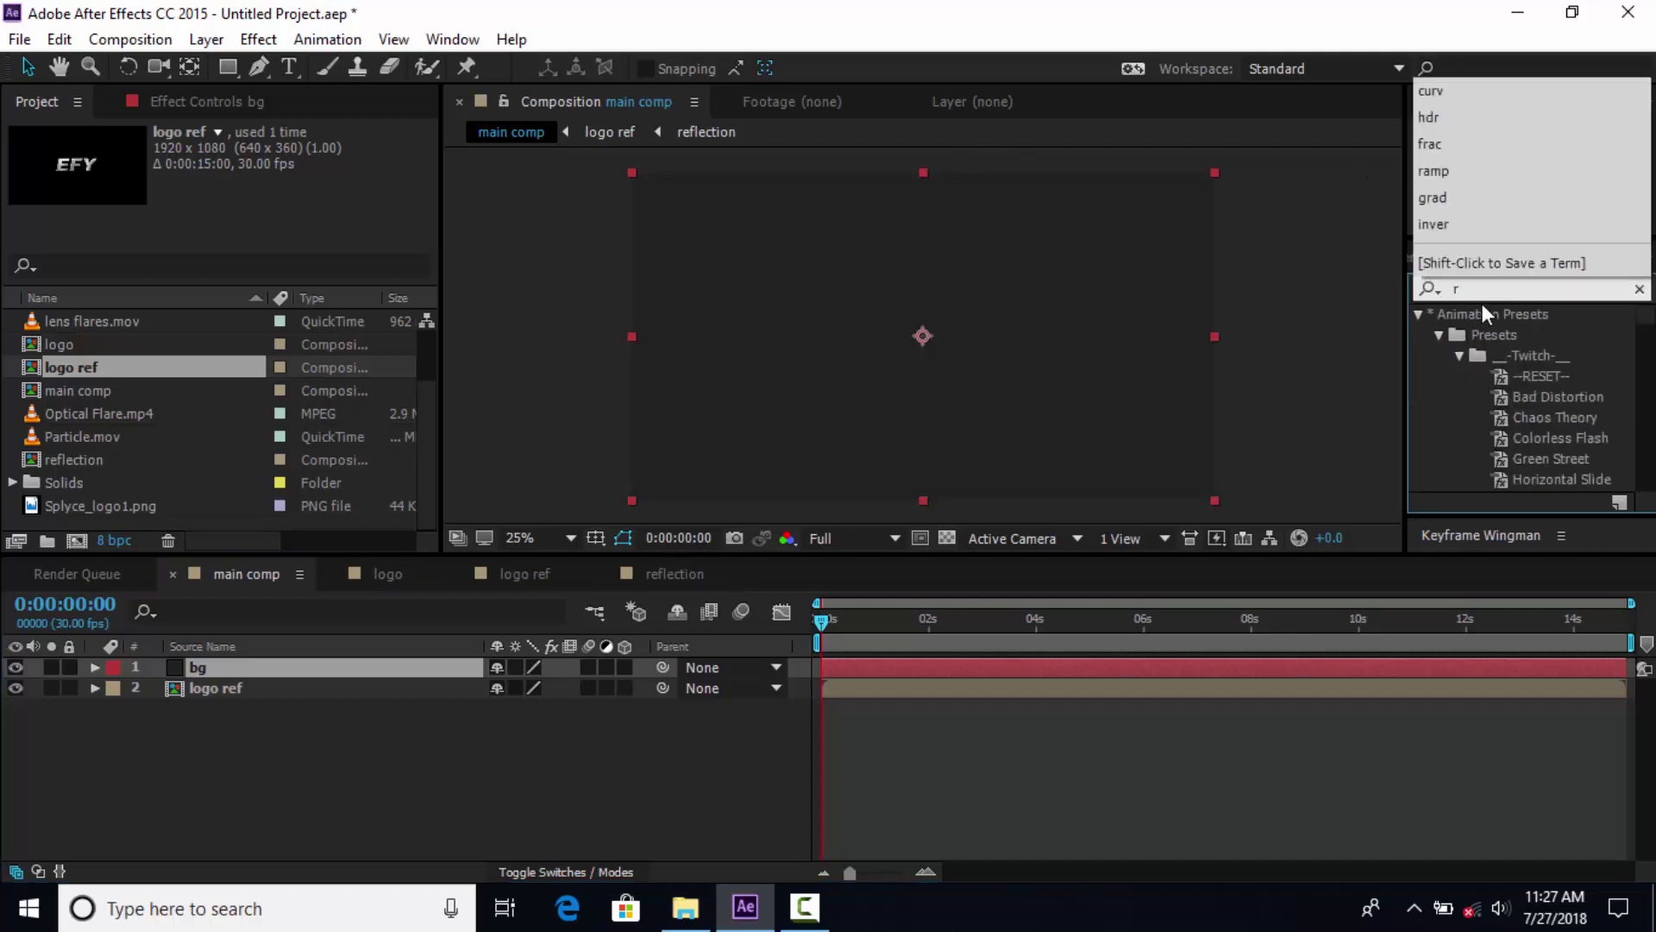
{"action": "type", "text": "amp"}
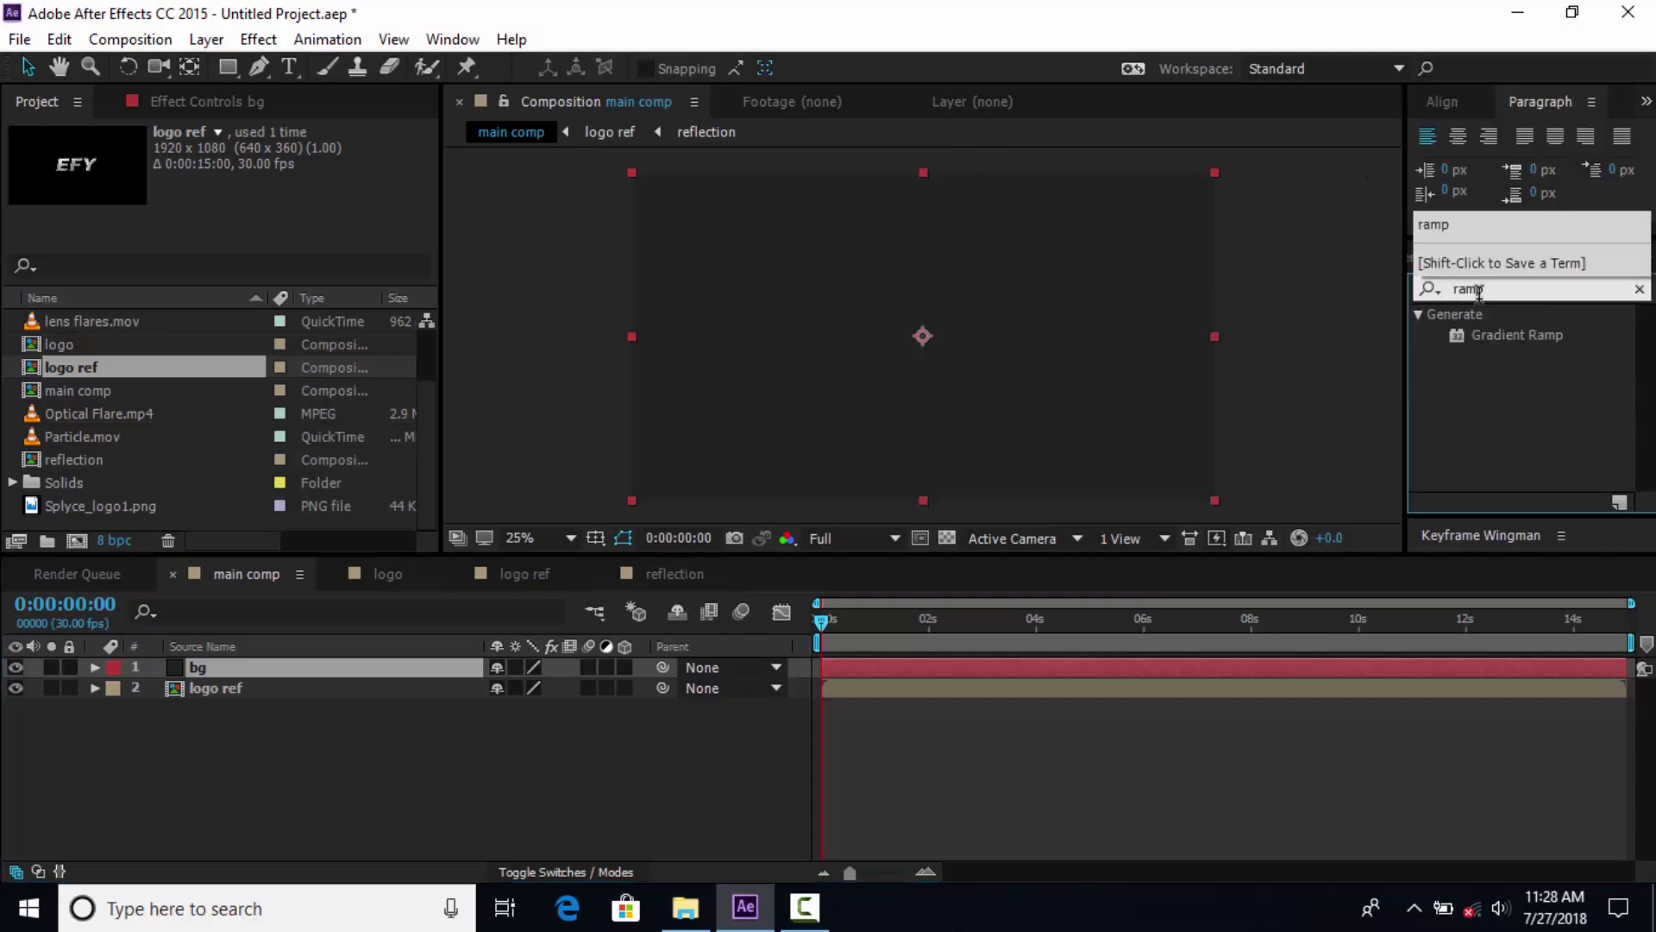
{"action": "left_click_drag", "start_coordinate": [1515, 335], "coordinate": [944, 378]}
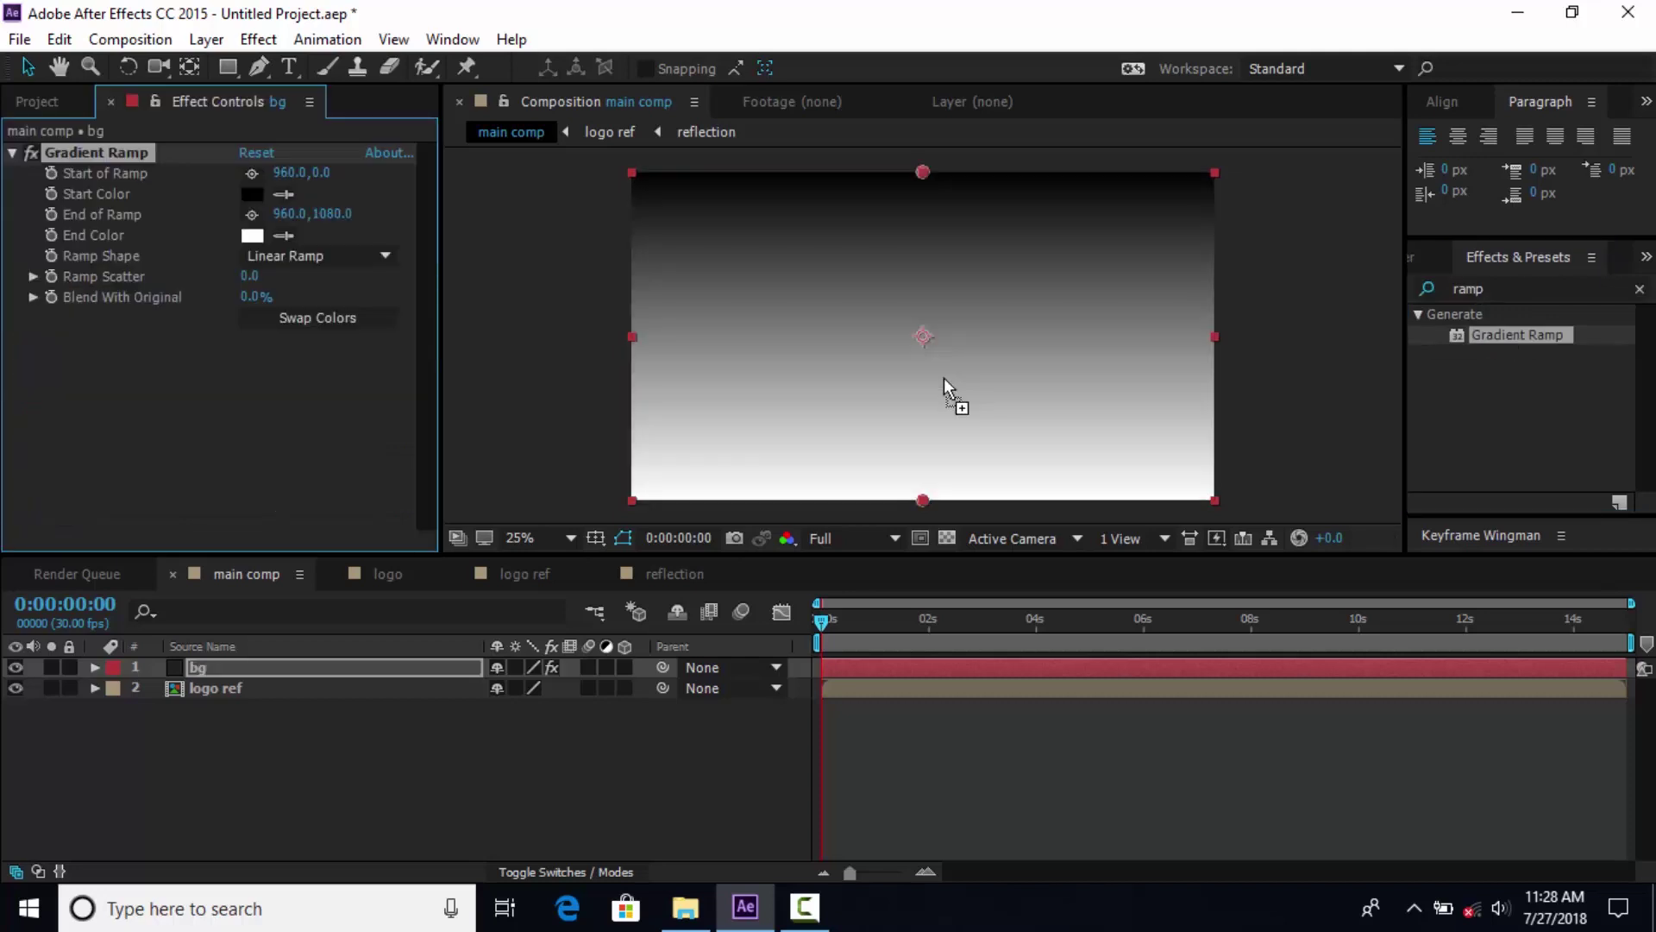
Set the Gradient Ramp's shape to Radial Ramp and its End Color to near-black 020000.
{"action": "left_click", "coordinate": [294, 256]}
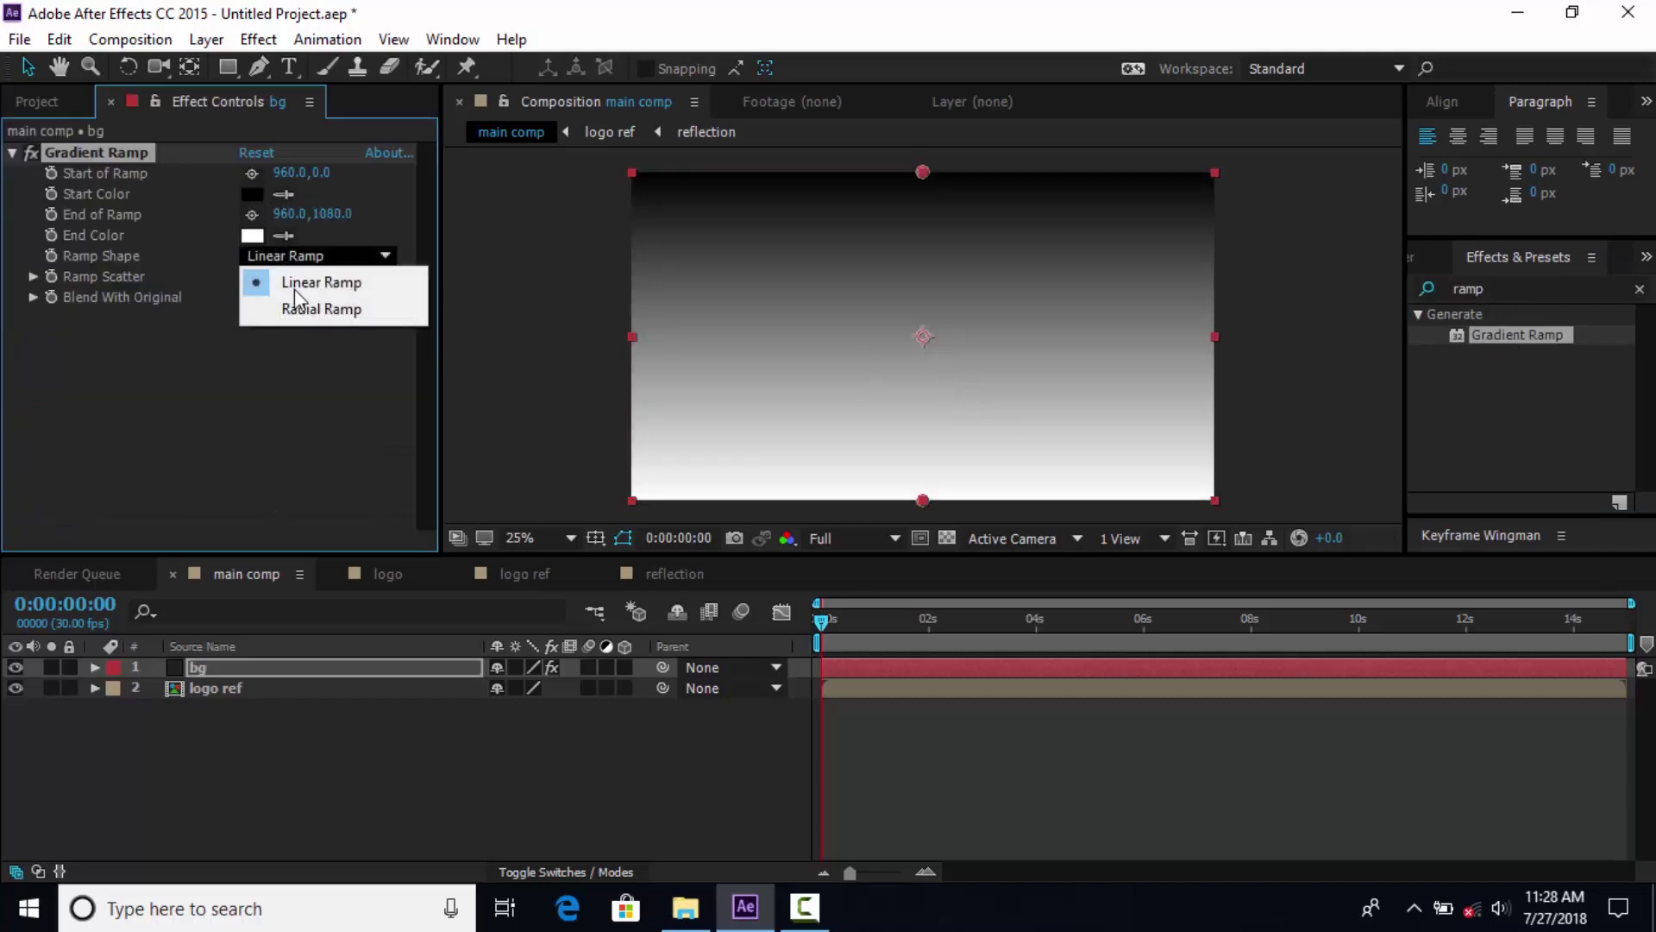
{"action": "left_click", "coordinate": [312, 312]}
{"action": "left_click", "coordinate": [255, 236]}
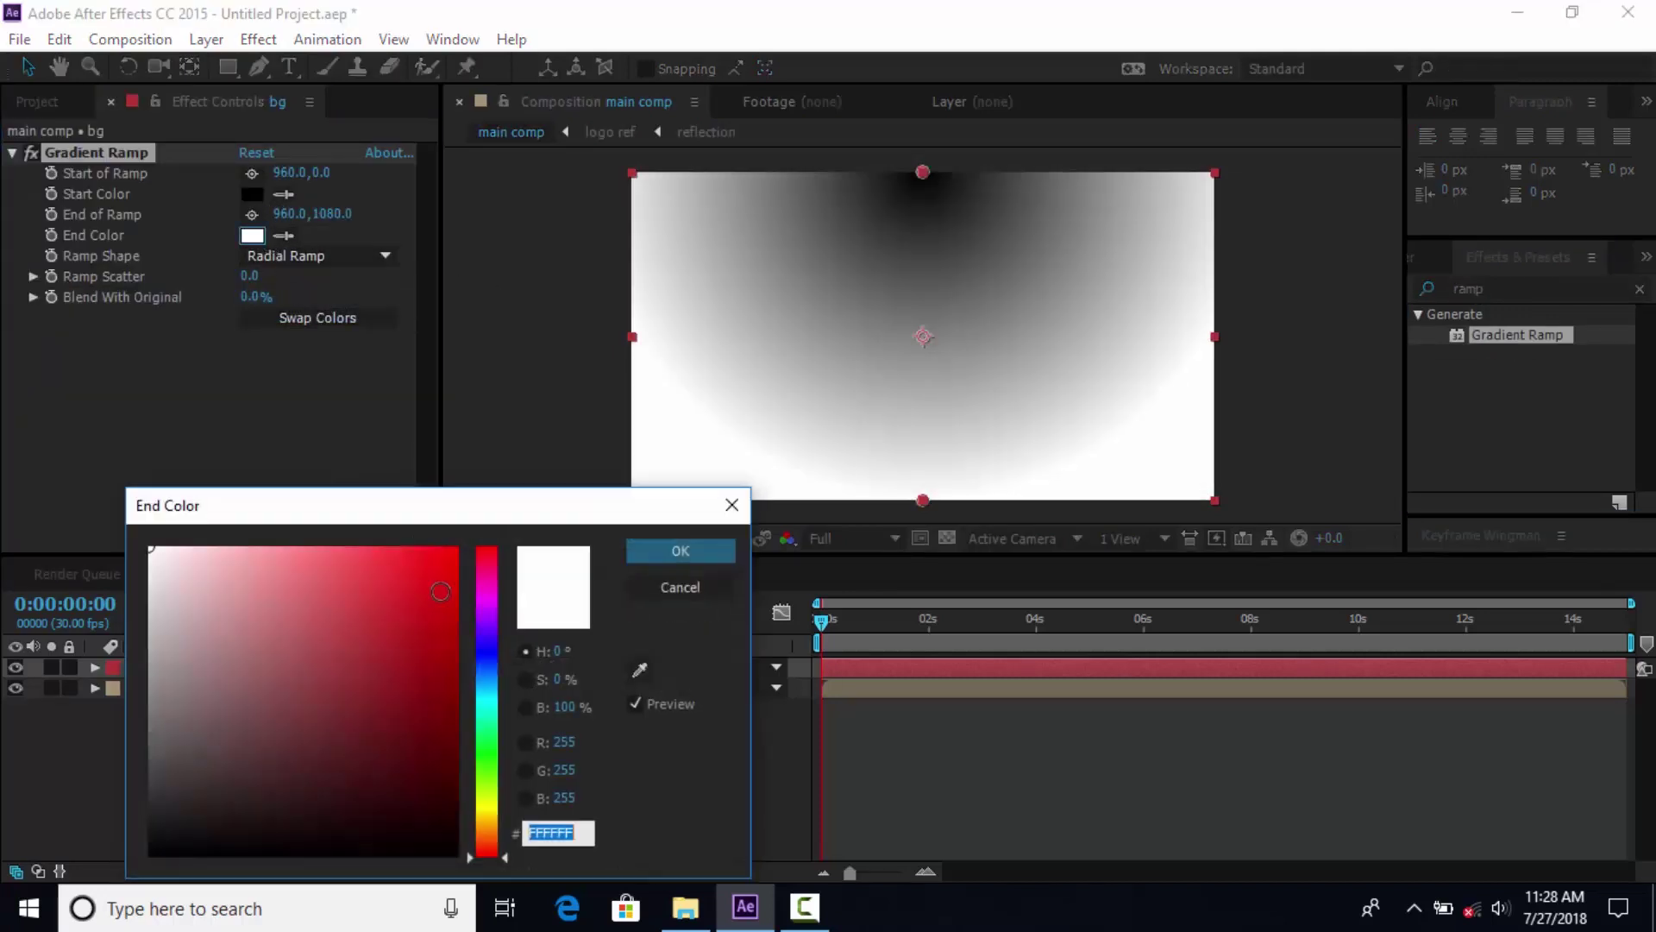
{"action": "left_click", "coordinate": [455, 853]}
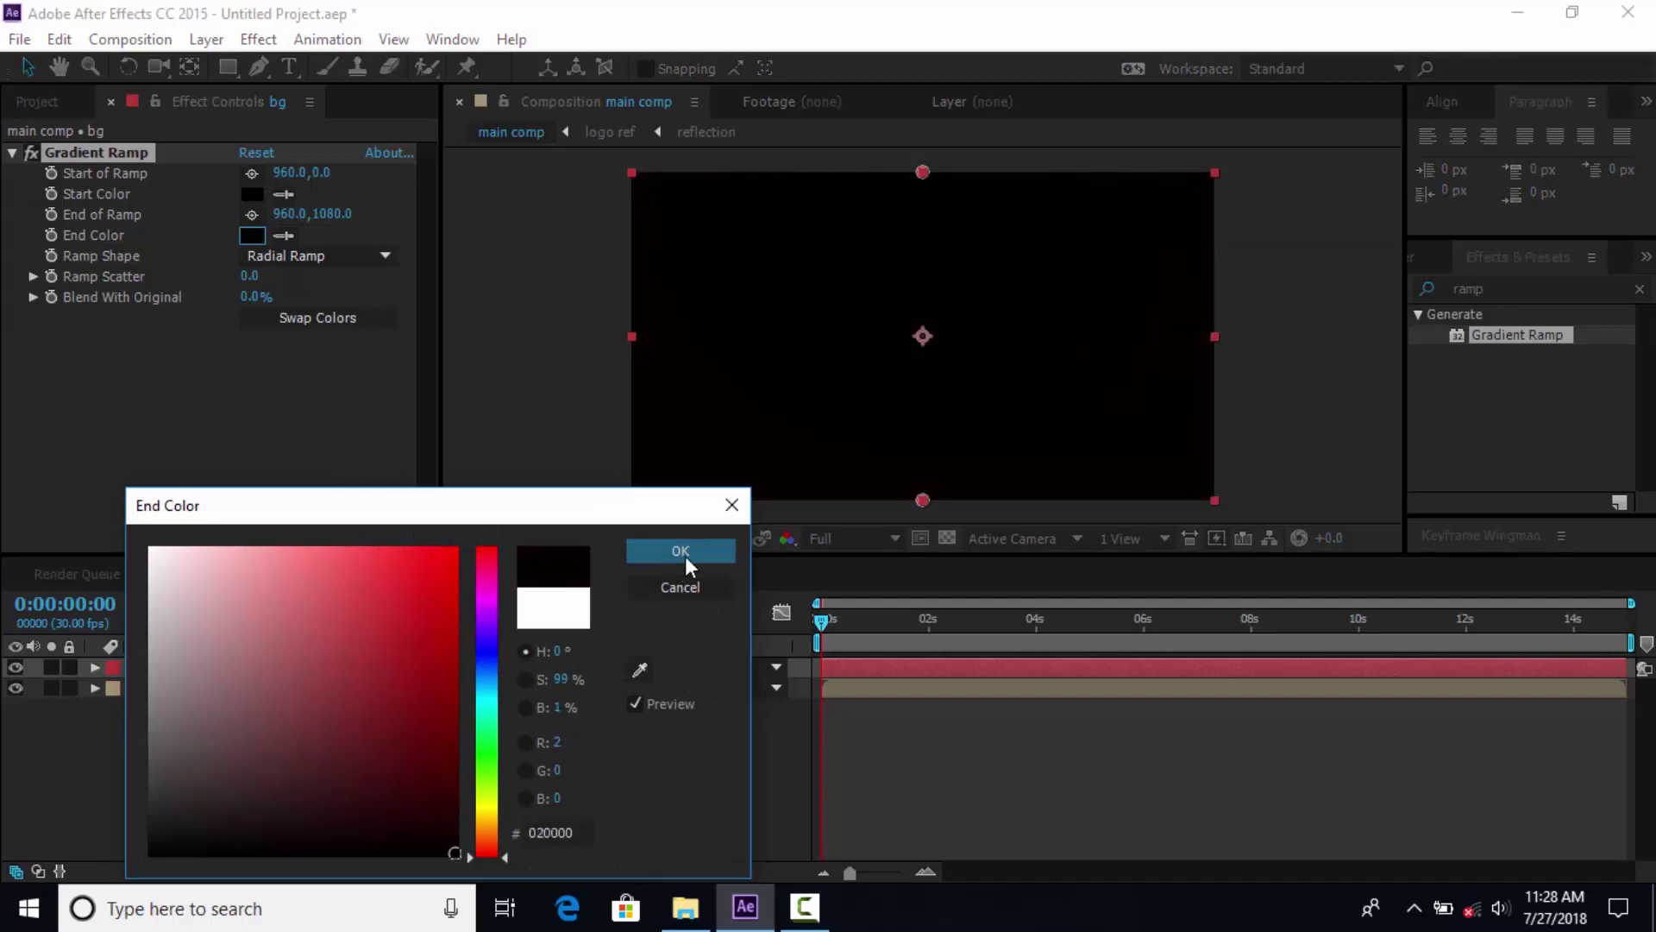
{"action": "left_click", "coordinate": [684, 556]}
Set the Gradient Ramp's Start Color to dark blue 103343.
{"action": "left_click", "coordinate": [252, 195]}
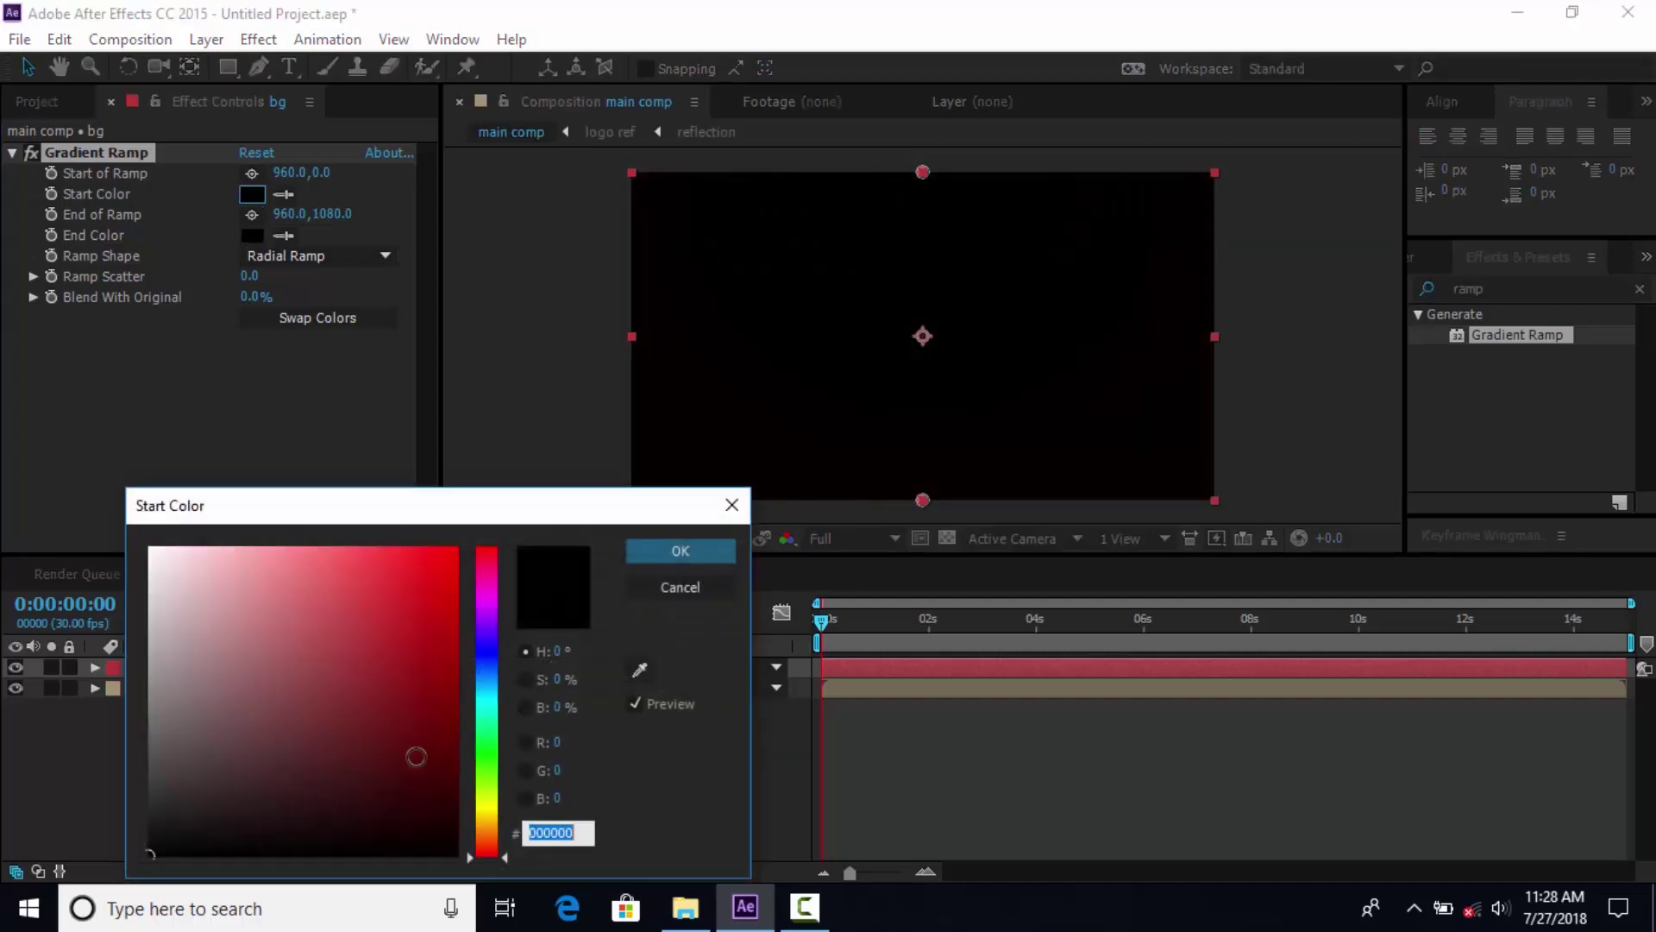
{"action": "left_click_drag", "start_coordinate": [490, 729], "coordinate": [489, 685]}
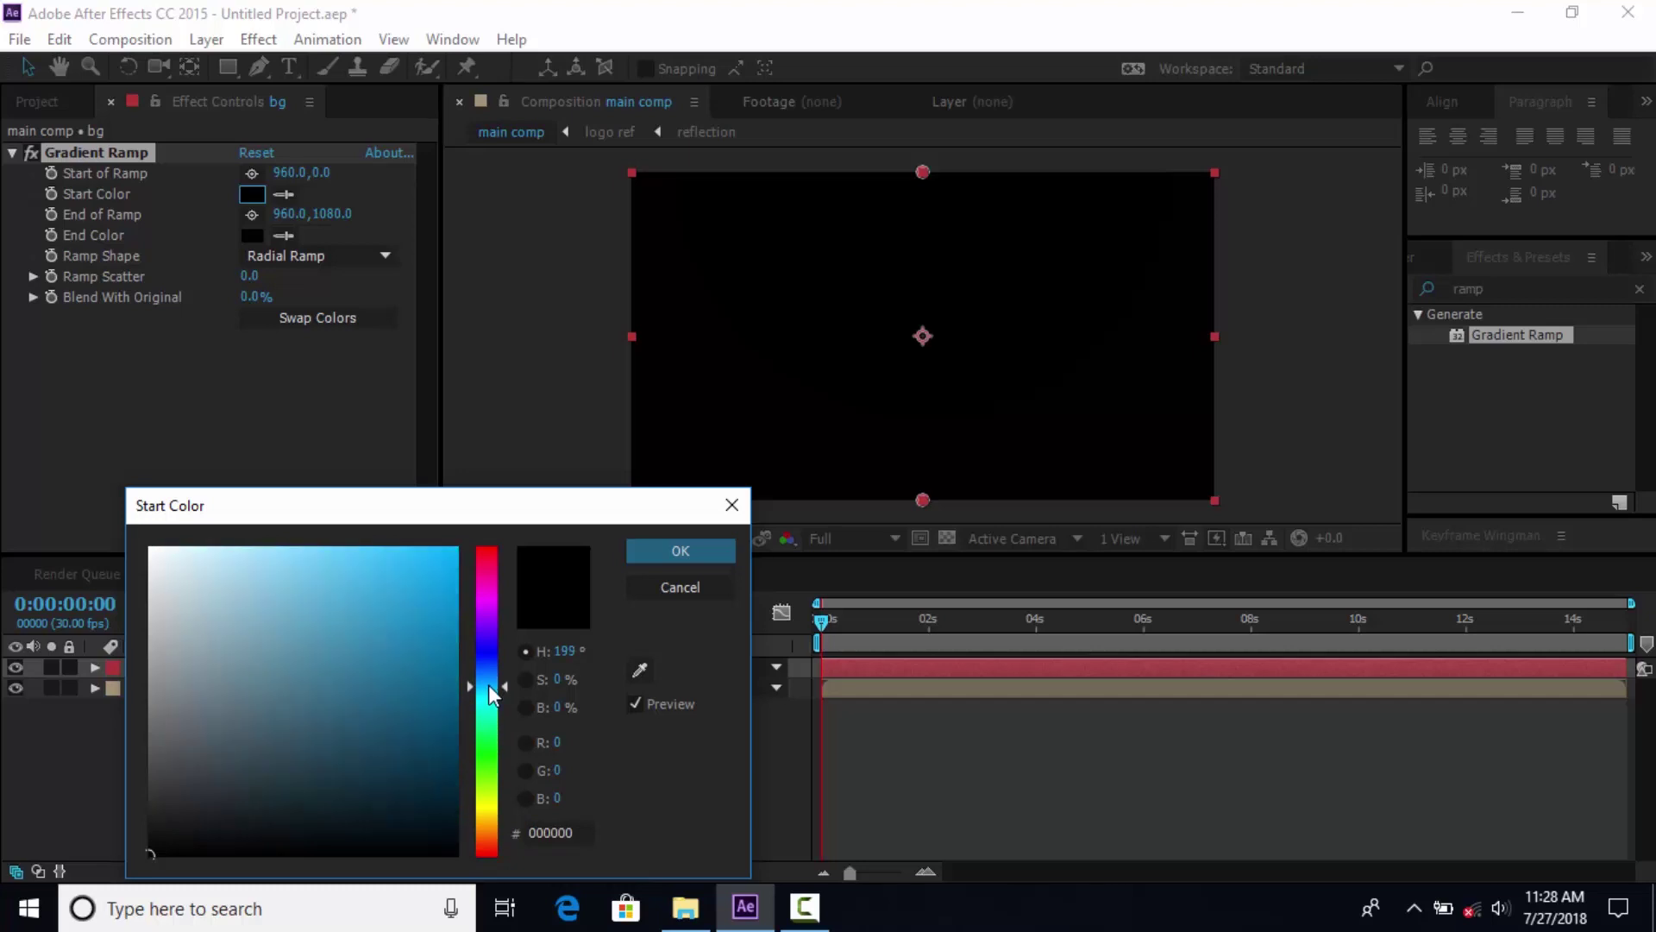
{"action": "mouse_move", "coordinate": [423, 776]}
{"action": "left_mouse_down"}
{"action": "mouse_move", "coordinate": [388, 794]}
{"action": "mouse_move", "coordinate": [386, 775]}
{"action": "left_mouse_up"}
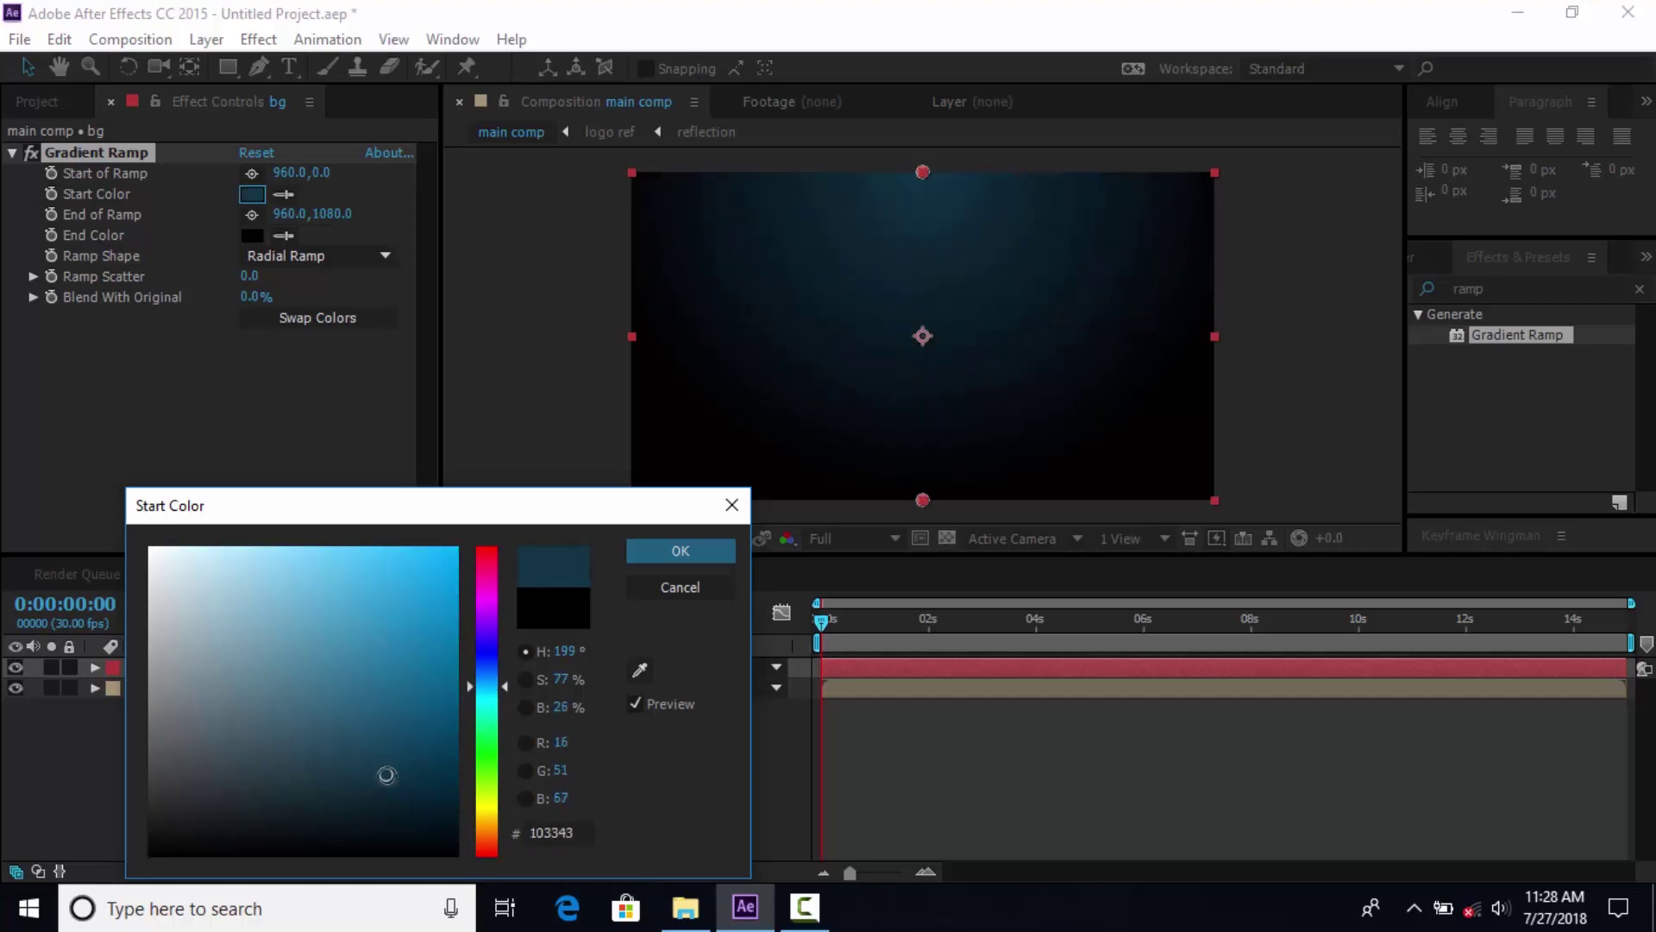
{"action": "left_click", "coordinate": [680, 557]}
Move the radial gradient's start point down to just above the frame's center and its end point well below the frame.
{"action": "key", "text": "comma"}
{"action": "left_click_drag", "start_coordinate": [923, 416], "coordinate": [924, 490]}
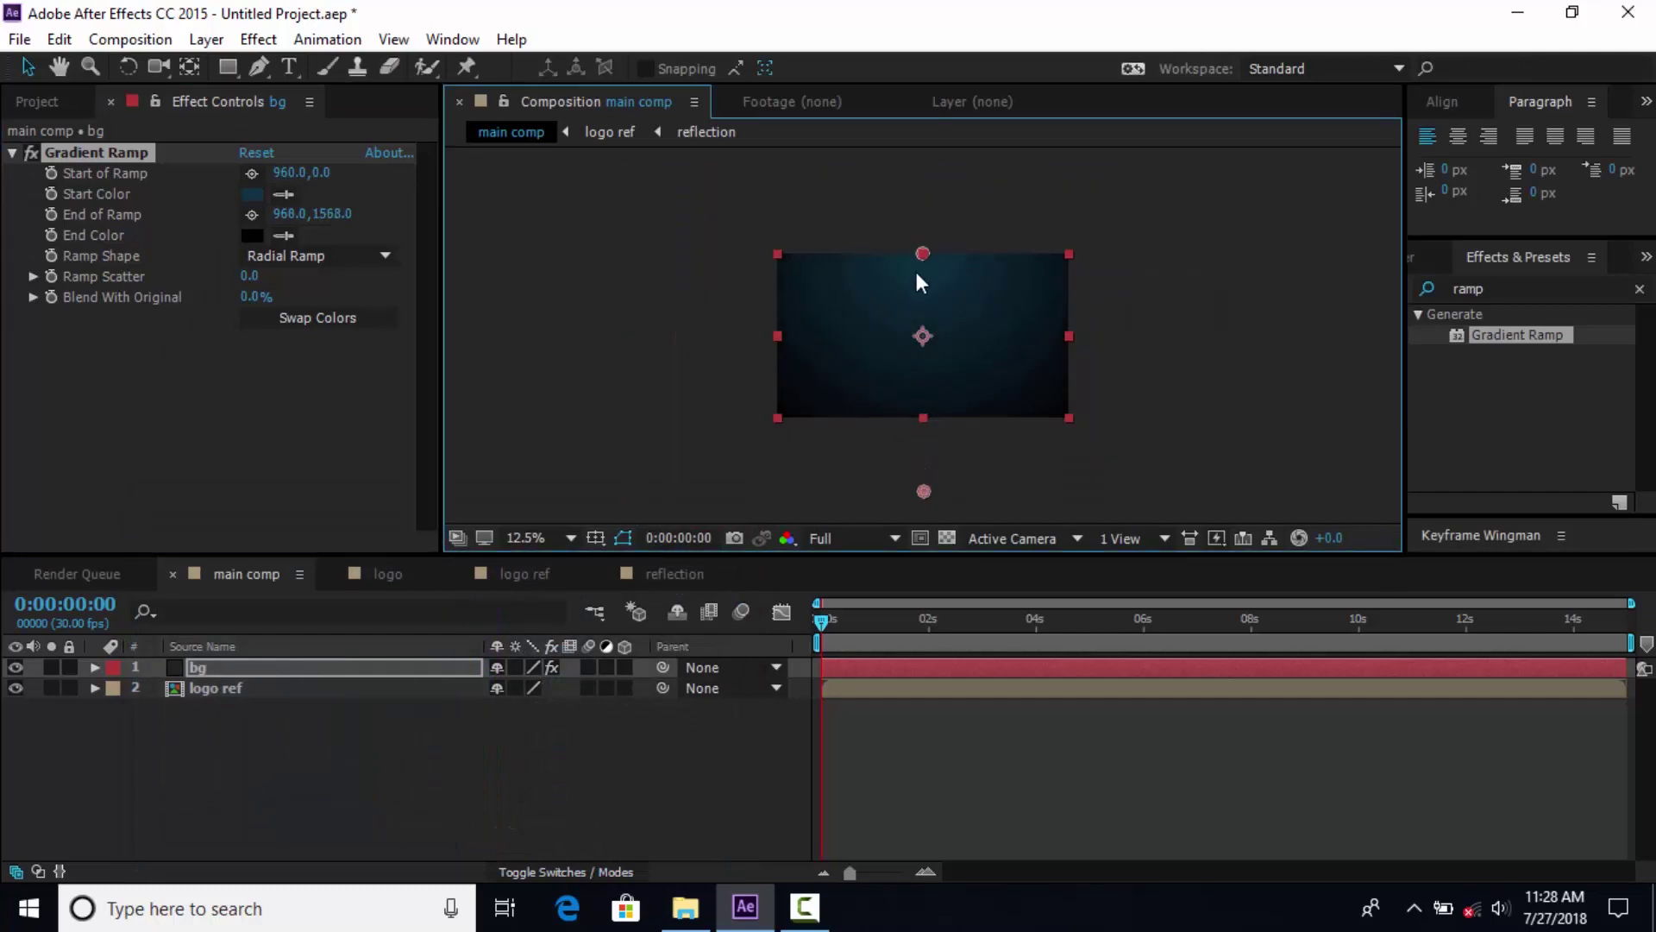
{"action": "left_click_drag", "start_coordinate": [917, 273], "coordinate": [926, 304]}
{"action": "left_click_drag", "start_coordinate": [925, 528], "coordinate": [927, 520]}
{"action": "left_click", "coordinate": [12, 151]}
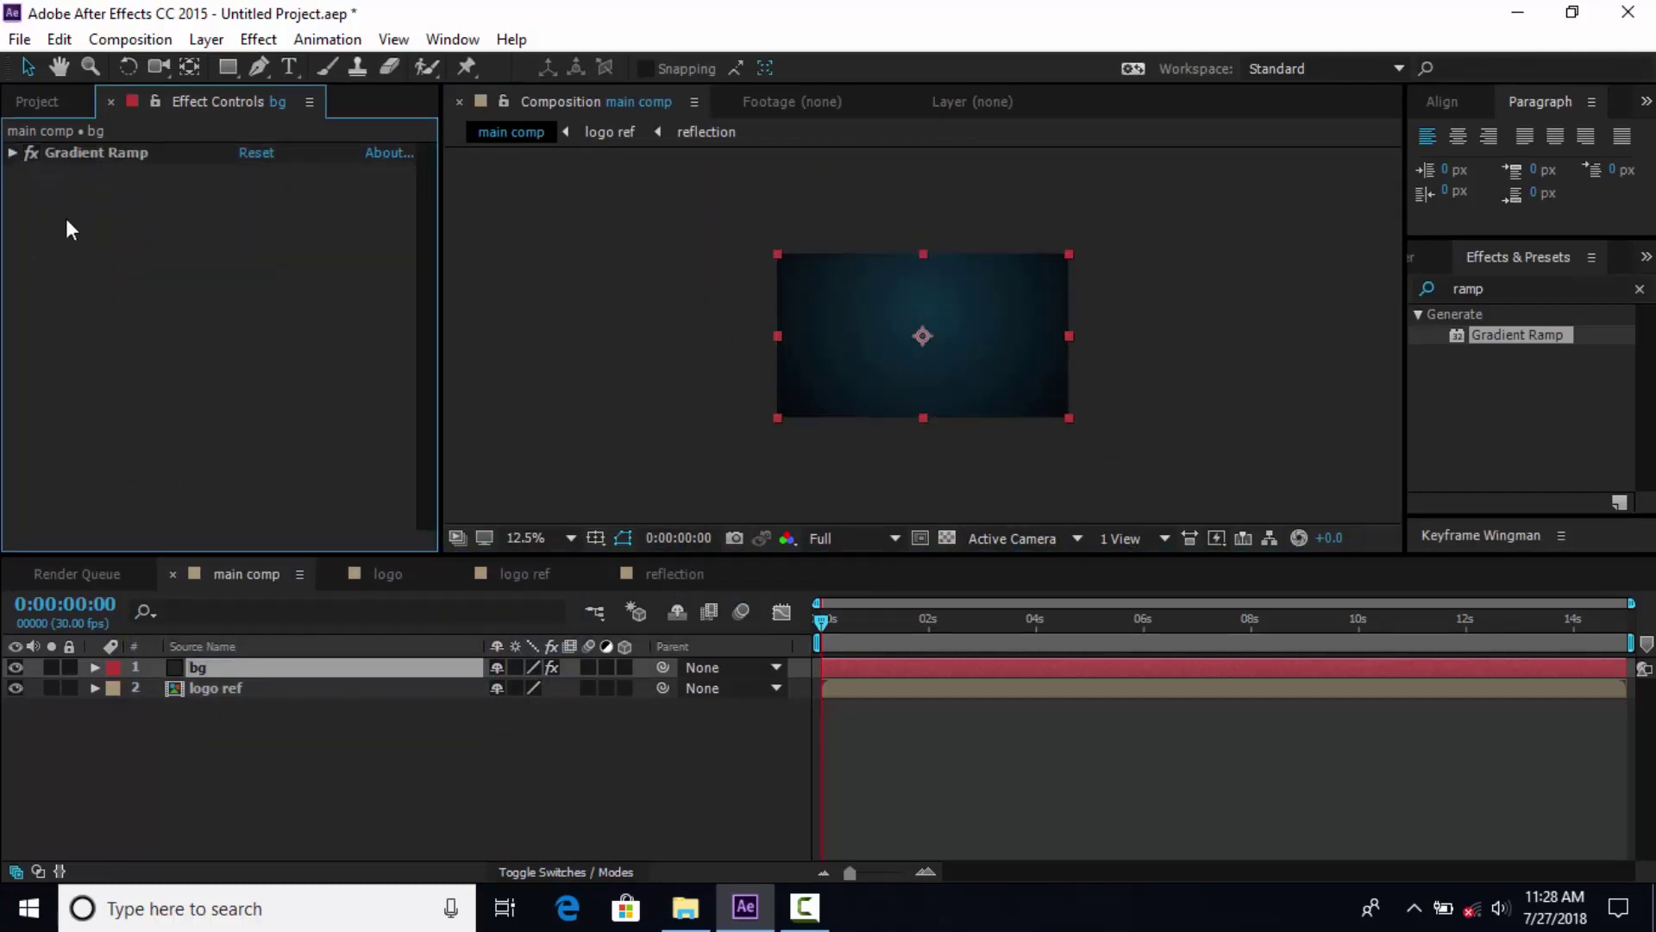
{"action": "left_click", "coordinate": [866, 735]}
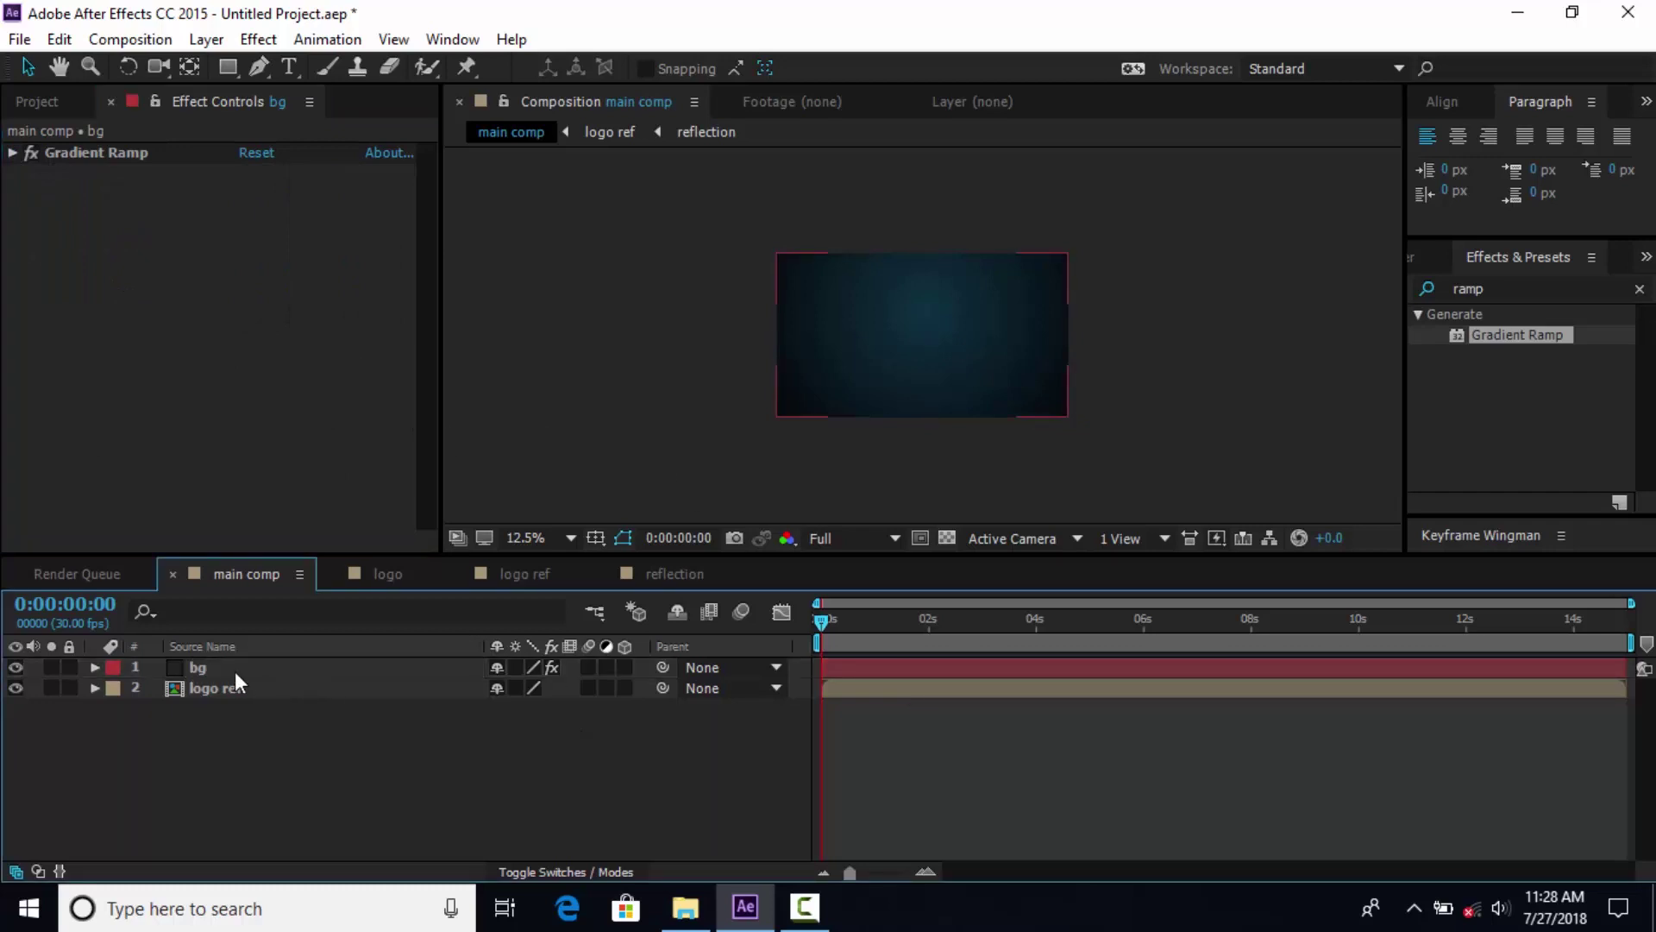
Move the bg layer beneath logo ref and place BG.png from the project between the two layers.
{"action": "left_click_drag", "start_coordinate": [234, 671], "coordinate": [217, 696]}
{"action": "left_click", "coordinate": [426, 785]}
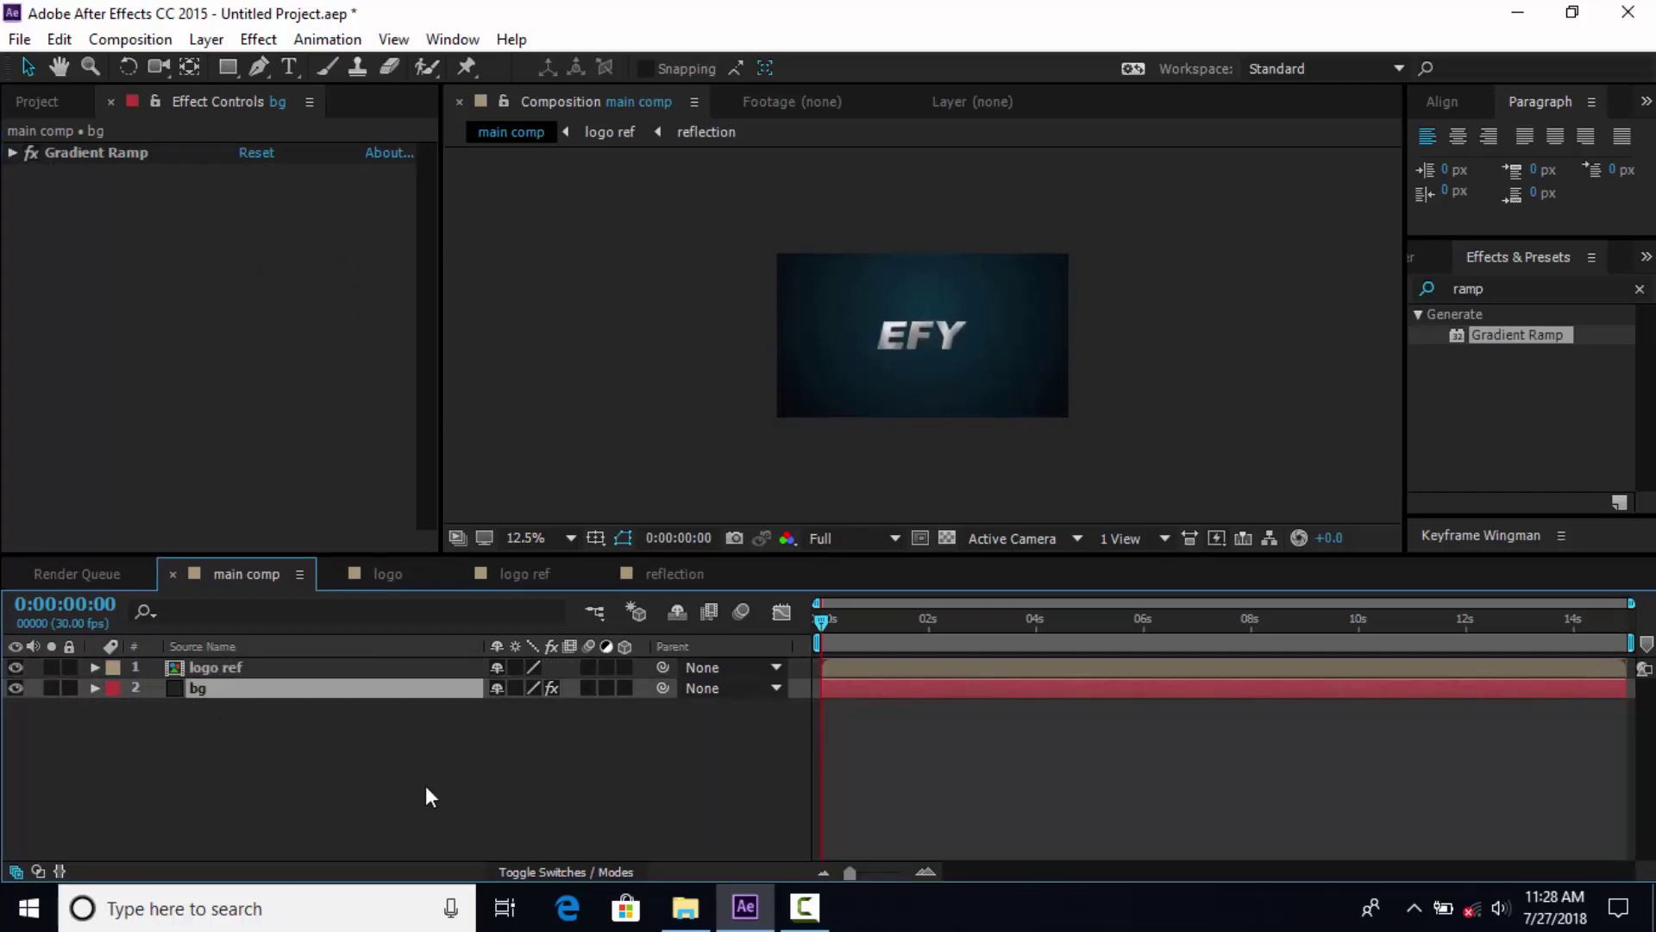
{"action": "left_click", "coordinate": [34, 101]}
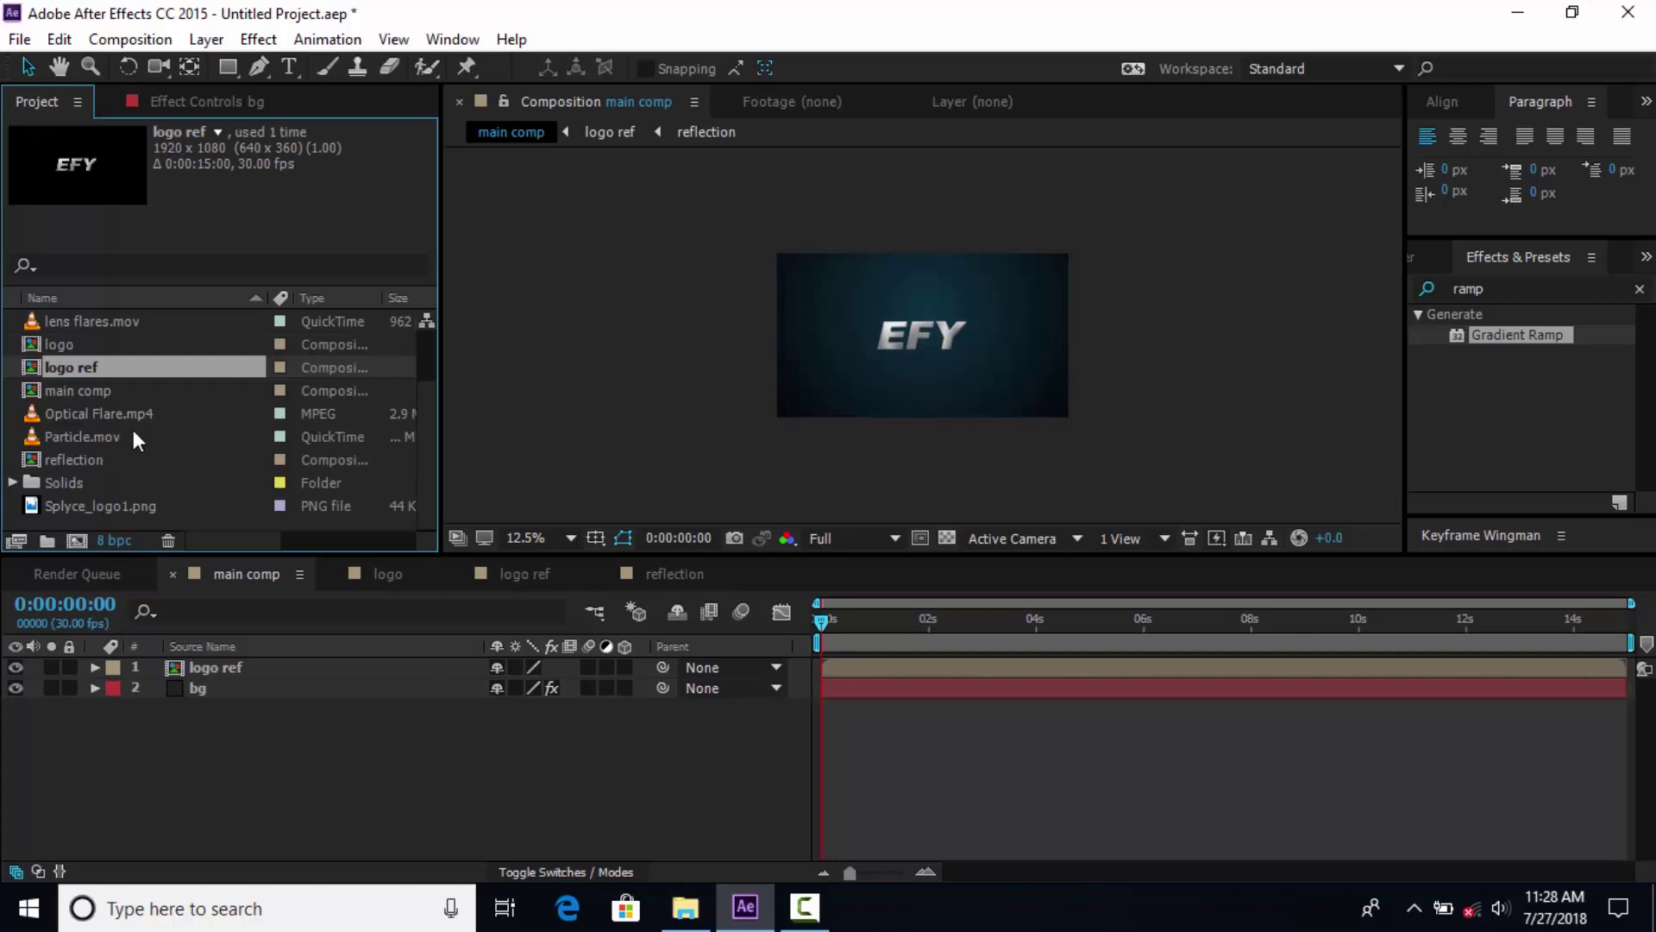
{"action": "scroll", "coordinate": [106, 466], "scroll_direction": "up", "scroll_amount": 1}
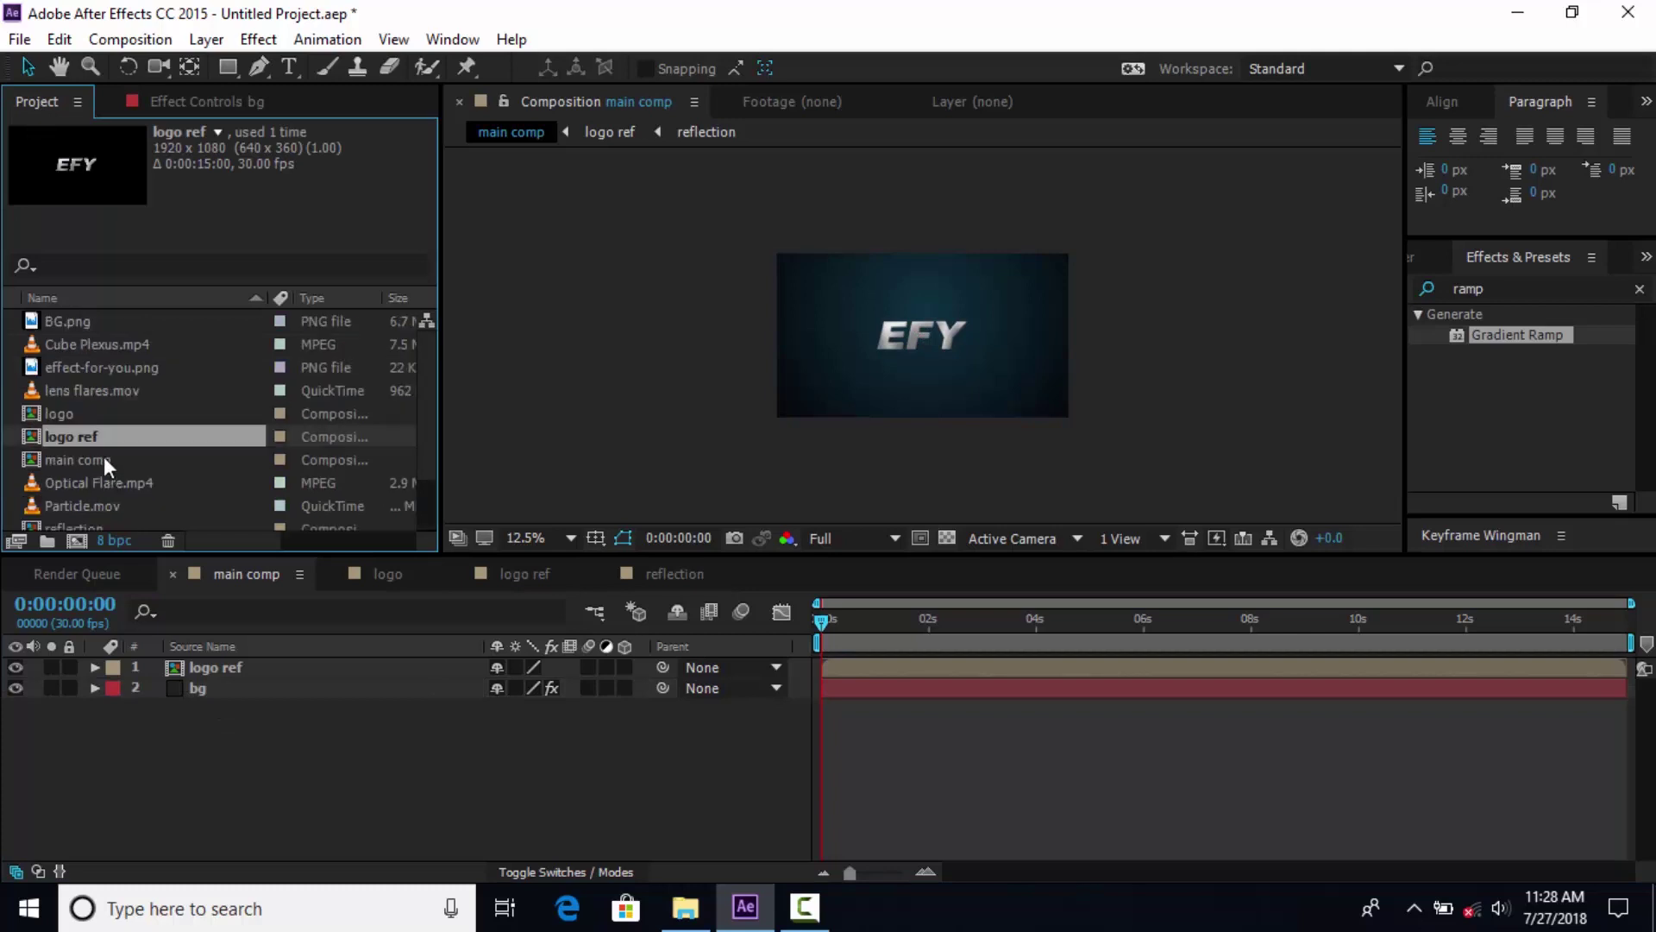
{"action": "left_click", "coordinate": [75, 323]}
{"action": "left_click_drag", "start_coordinate": [231, 435], "coordinate": [278, 679]}
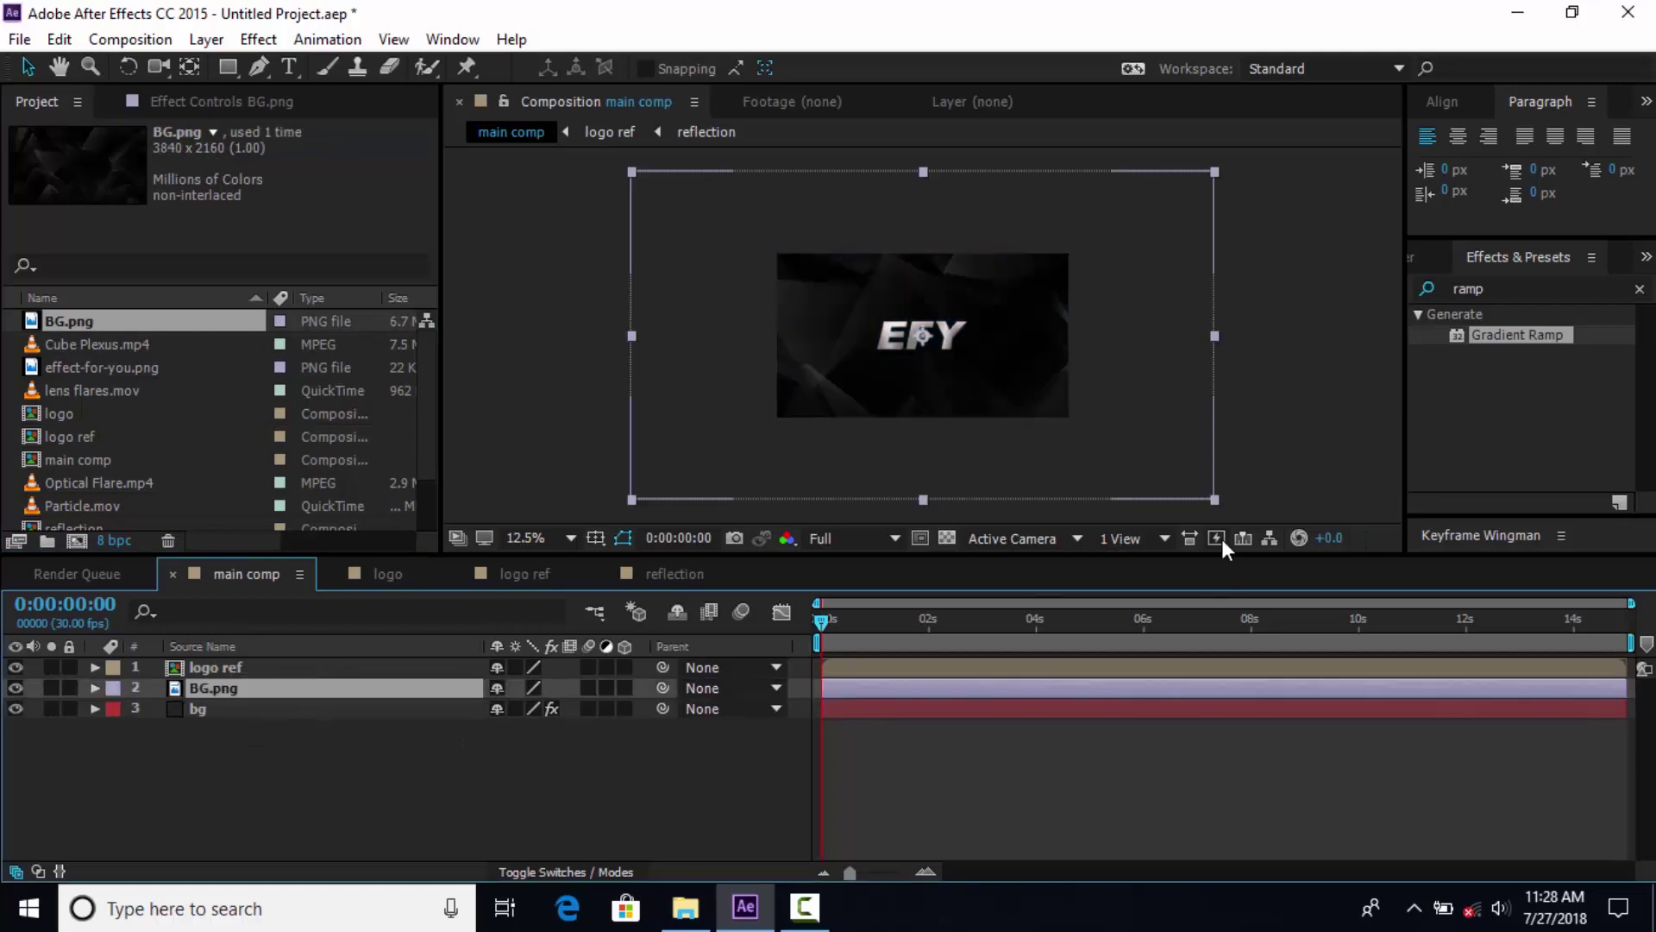
Scale BG.png down until it is slightly larger than the frame and set its blending mode to Screen.
{"action": "left_click_drag", "start_coordinate": [1216, 500], "coordinate": [1087, 431]}
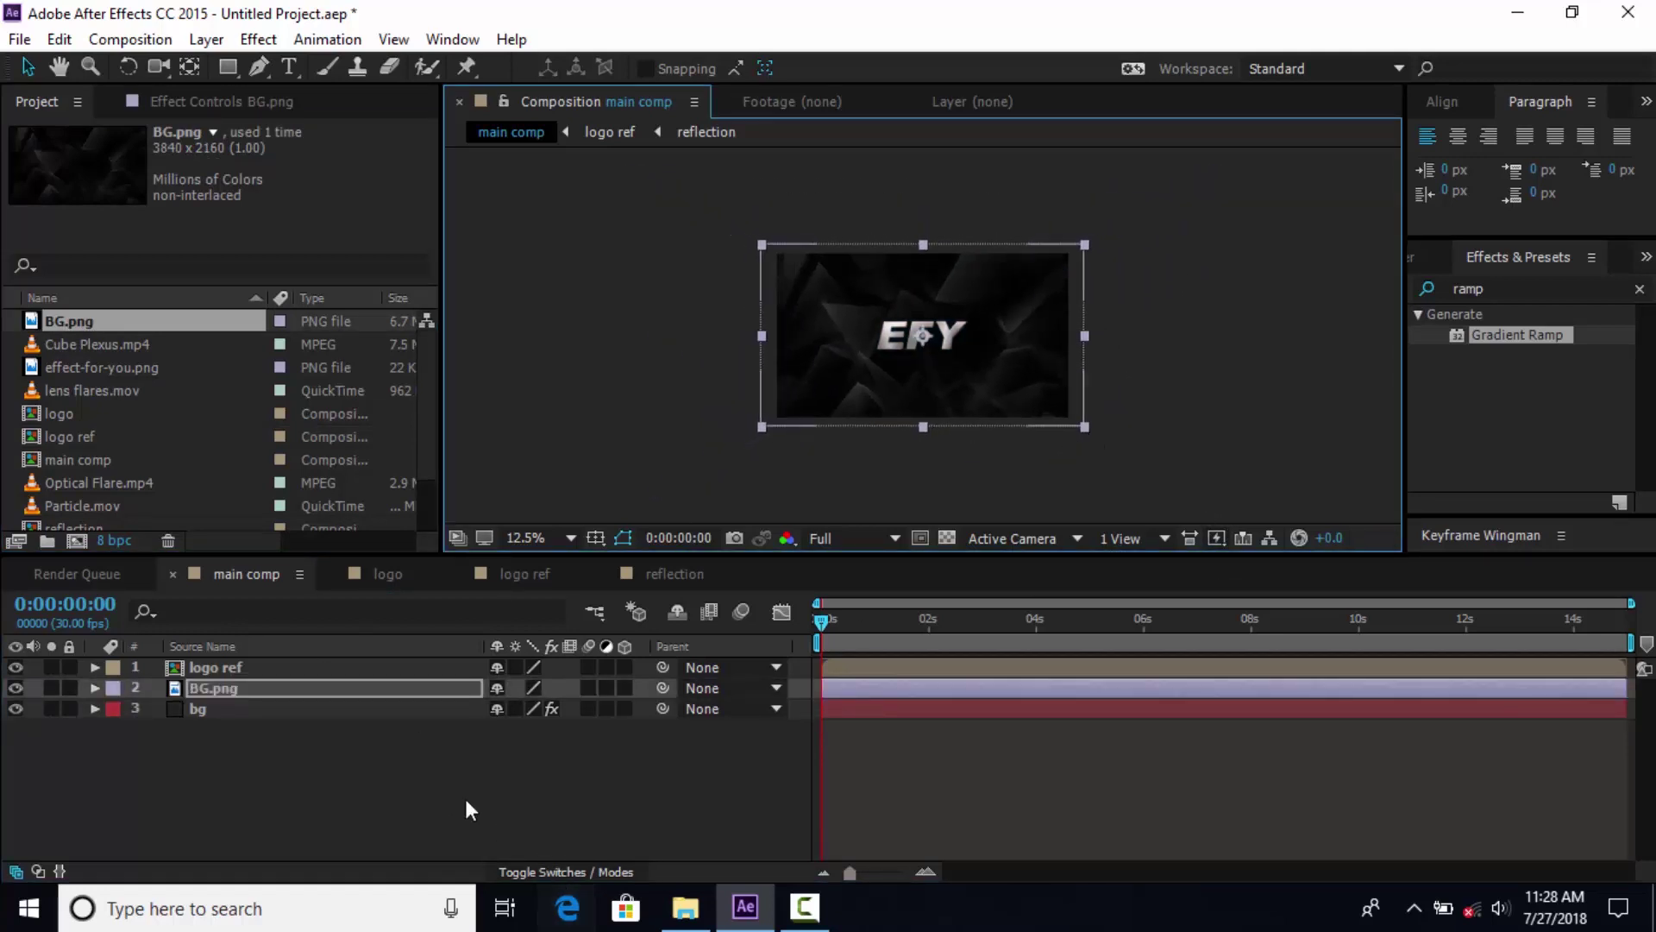
{"action": "left_click", "coordinate": [578, 869]}
{"action": "left_click", "coordinate": [515, 687]}
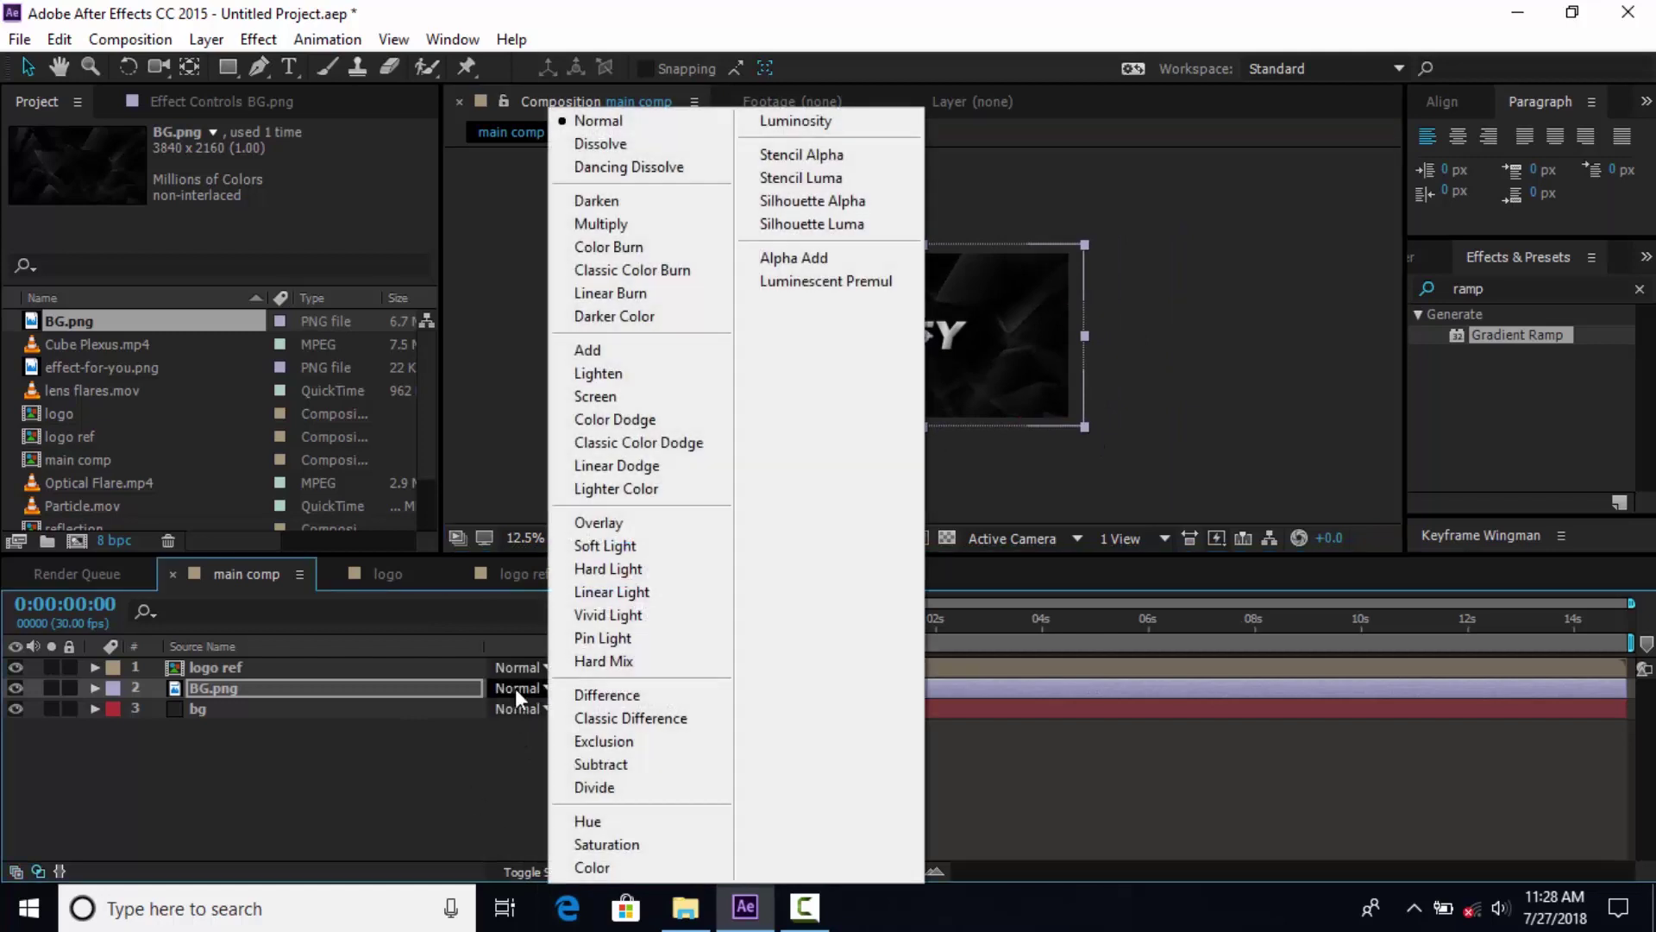
{"action": "left_click", "coordinate": [595, 396]}
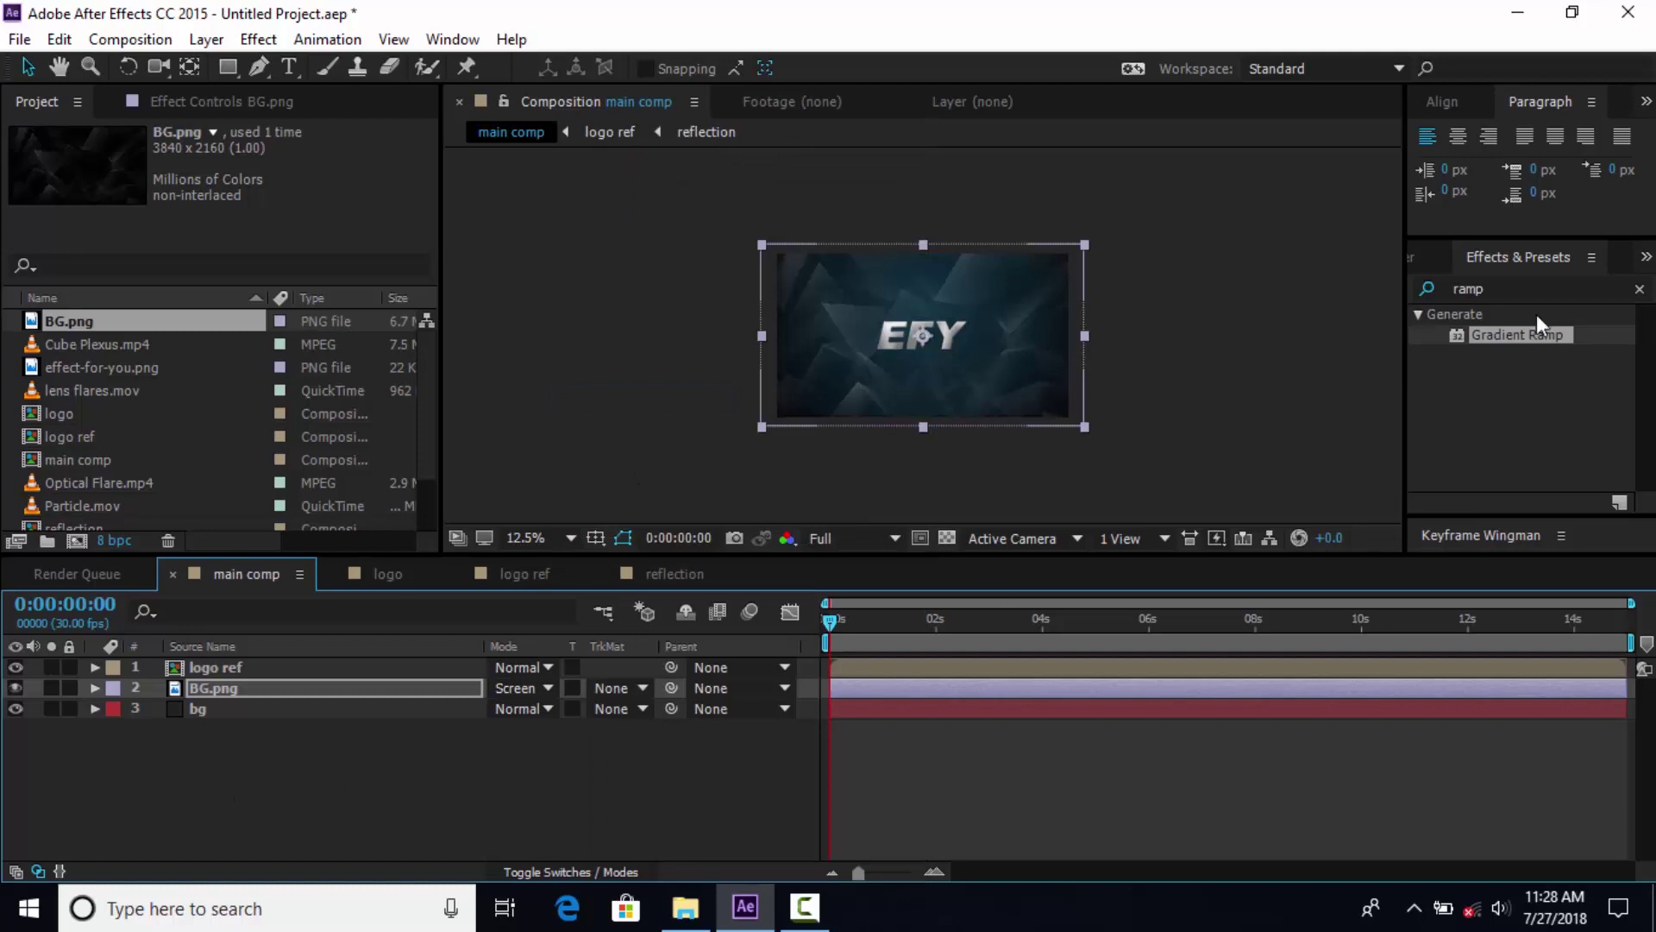
Find the Curves effect and apply it to the BG.png layer.
{"action": "left_click", "coordinate": [1640, 293]}
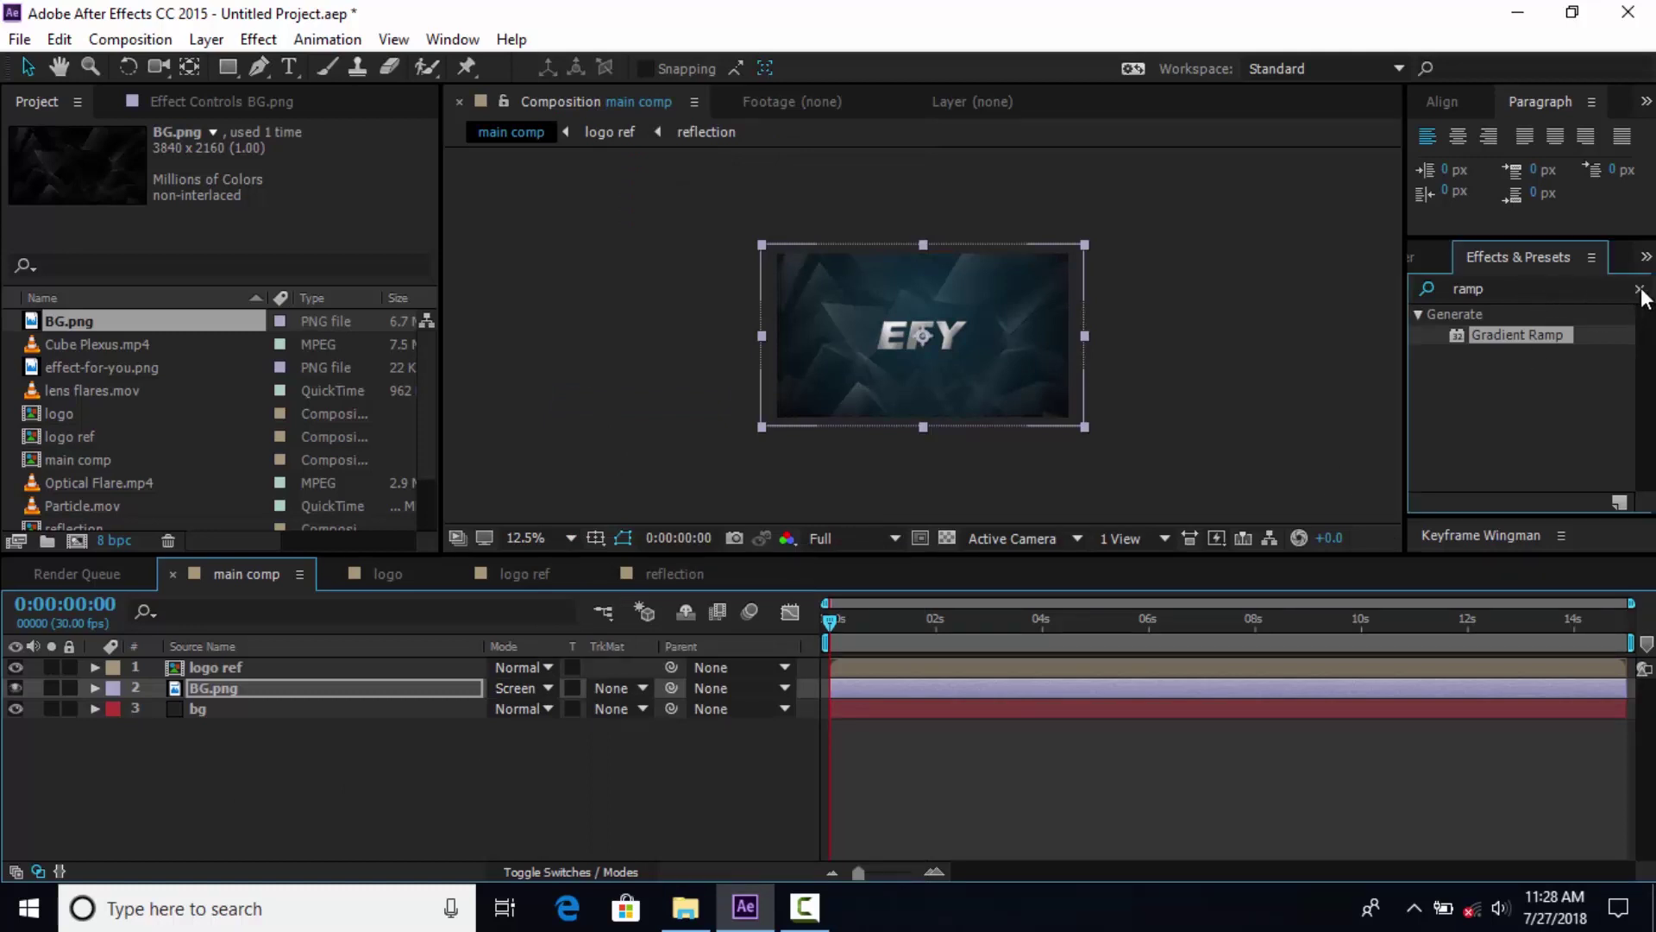
{"action": "type", "text": "curv"}
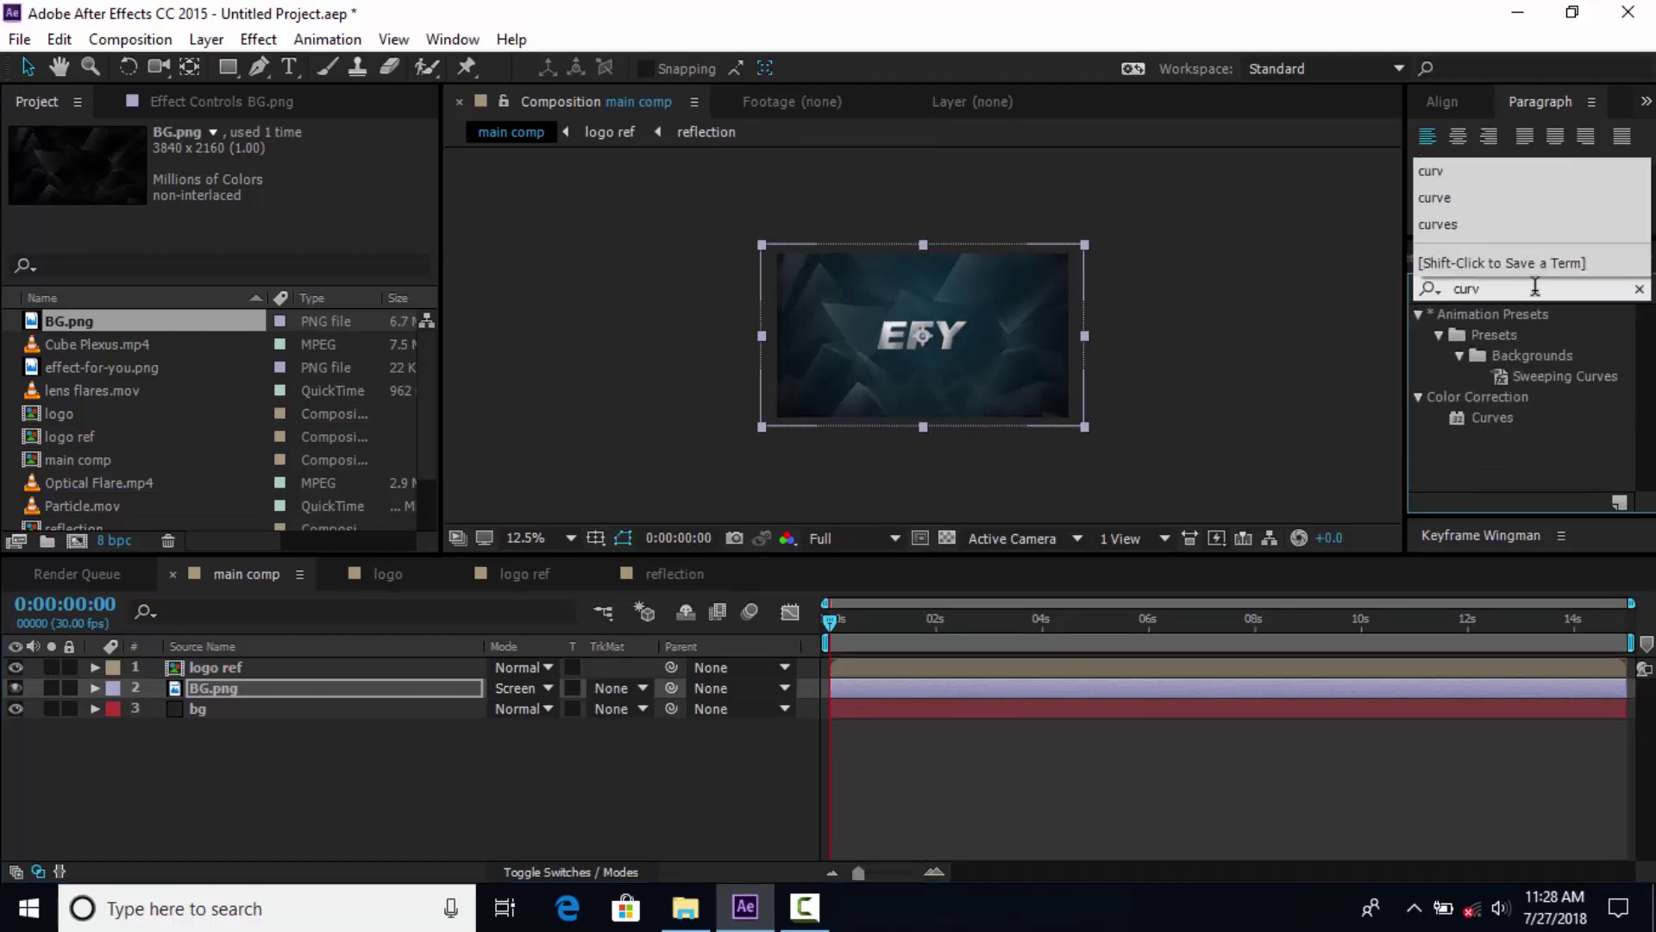
{"action": "left_click_drag", "start_coordinate": [1503, 414], "coordinate": [231, 685]}
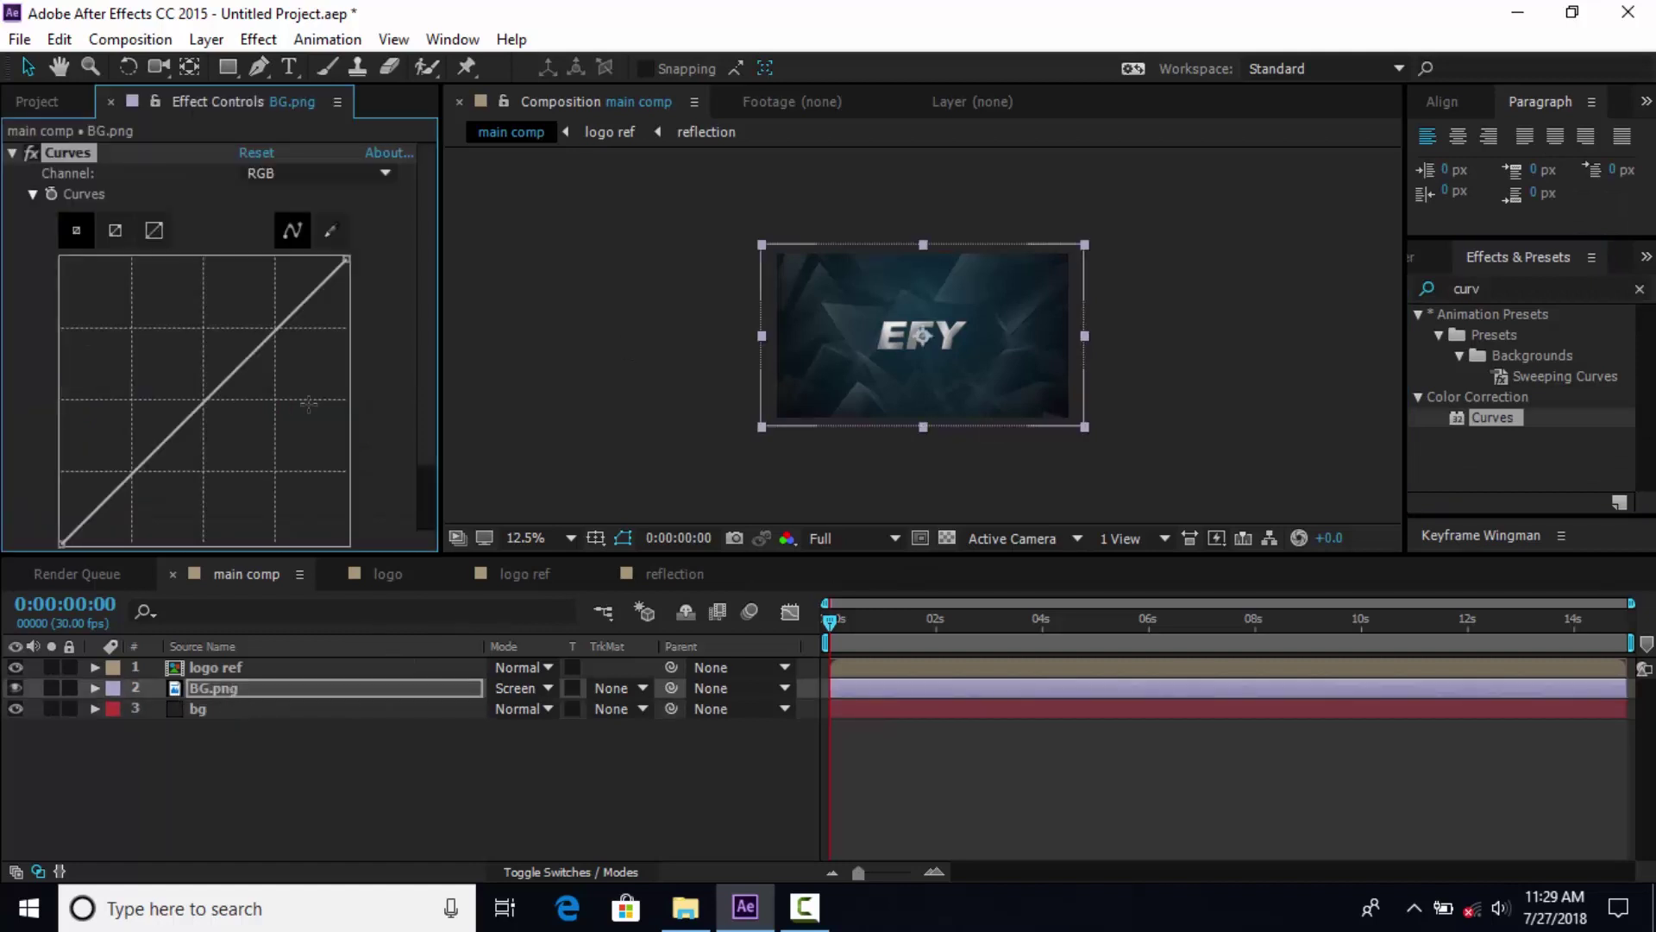
Darken BG.png slightly by shifting the black point of its RGB curve inward, and collapse the curve.
{"action": "left_click_drag", "start_coordinate": [52, 500], "coordinate": [64, 505]}
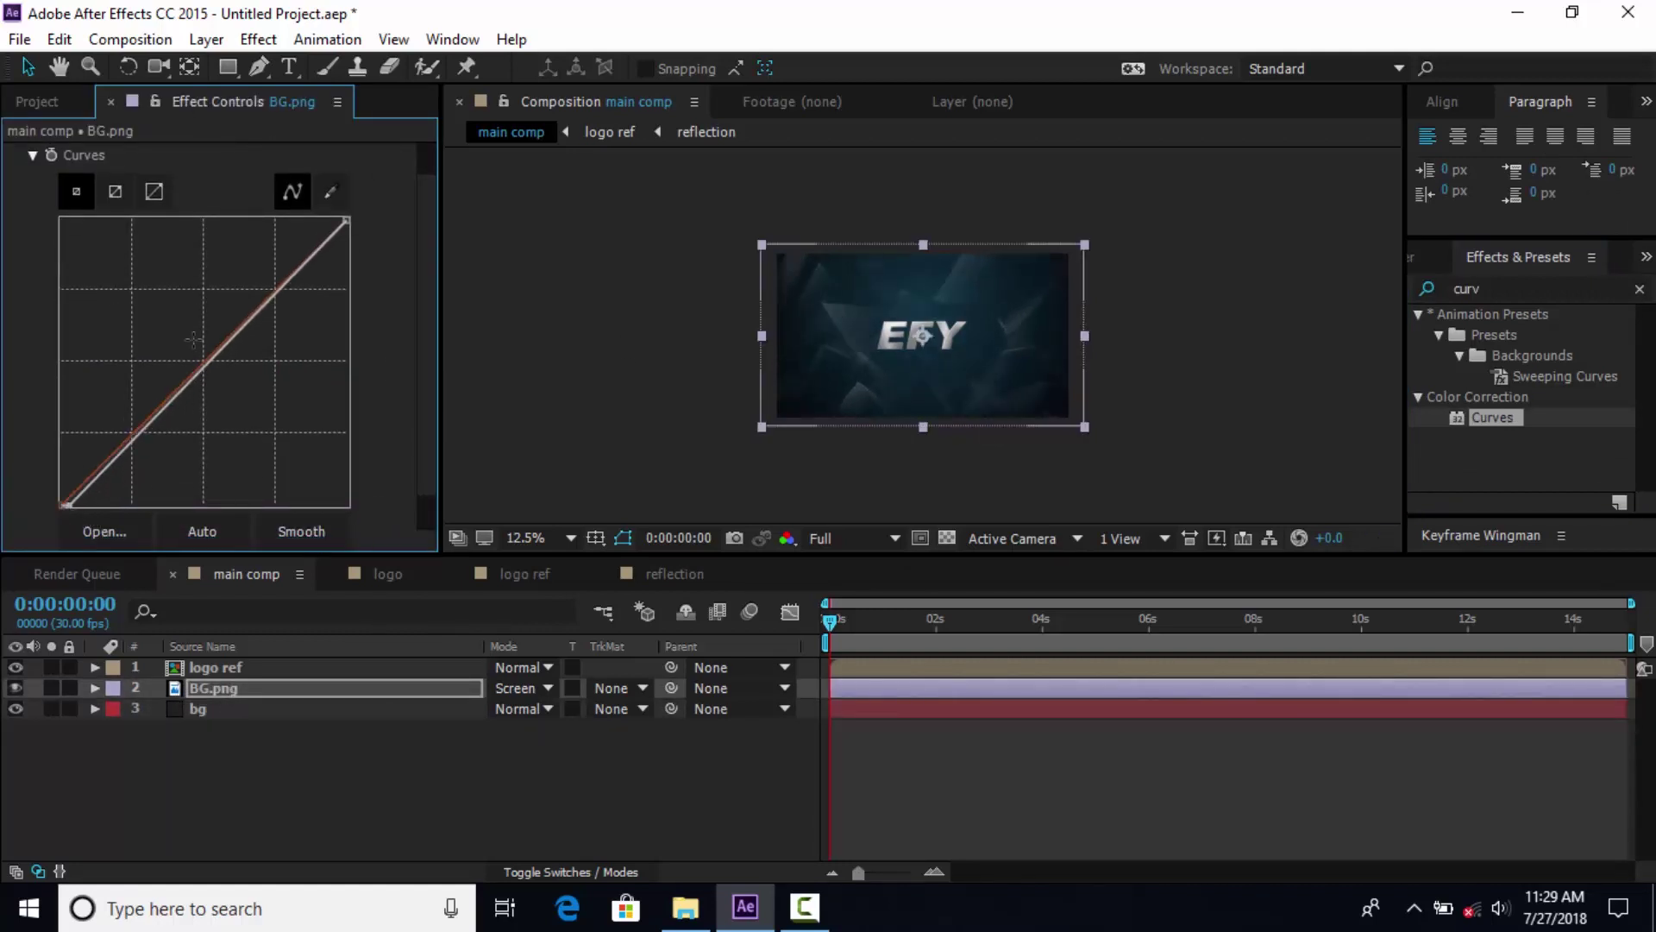
{"action": "left_click_drag", "start_coordinate": [278, 289], "coordinate": [8, 212]}
{"action": "left_click", "coordinate": [32, 155]}
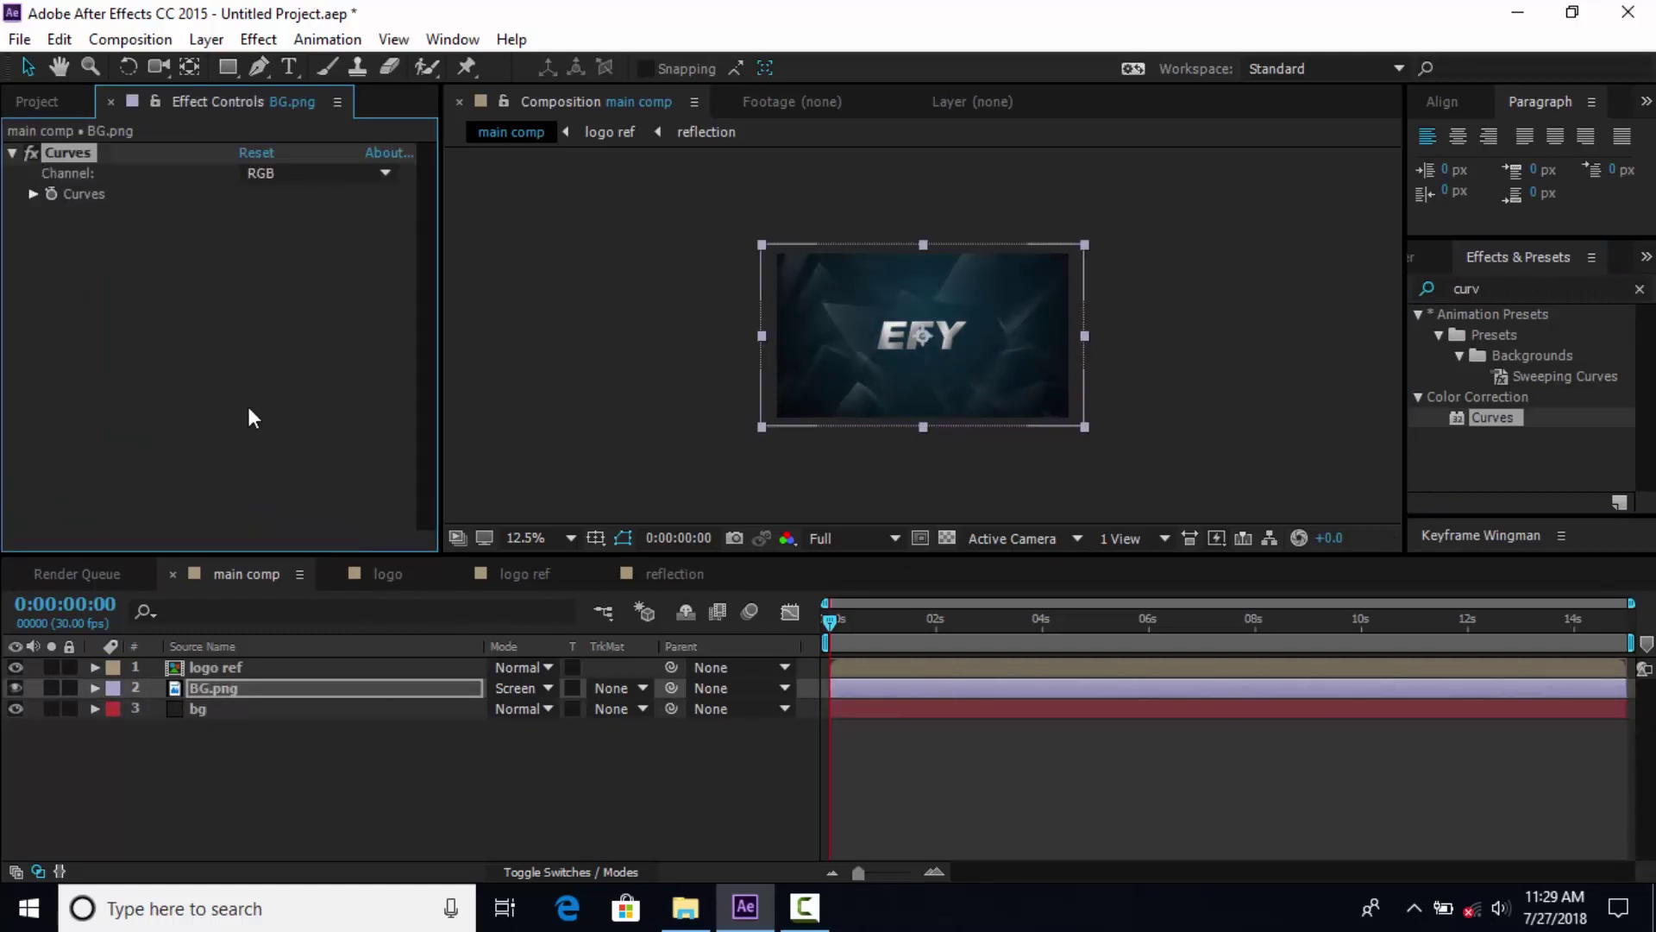
{"action": "left_click", "coordinate": [247, 402]}
Add Cube Plexus.mp4 to the main comp between the logo ref and BG.png layers.
{"action": "left_click", "coordinate": [36, 101]}
{"action": "left_click", "coordinate": [81, 343]}
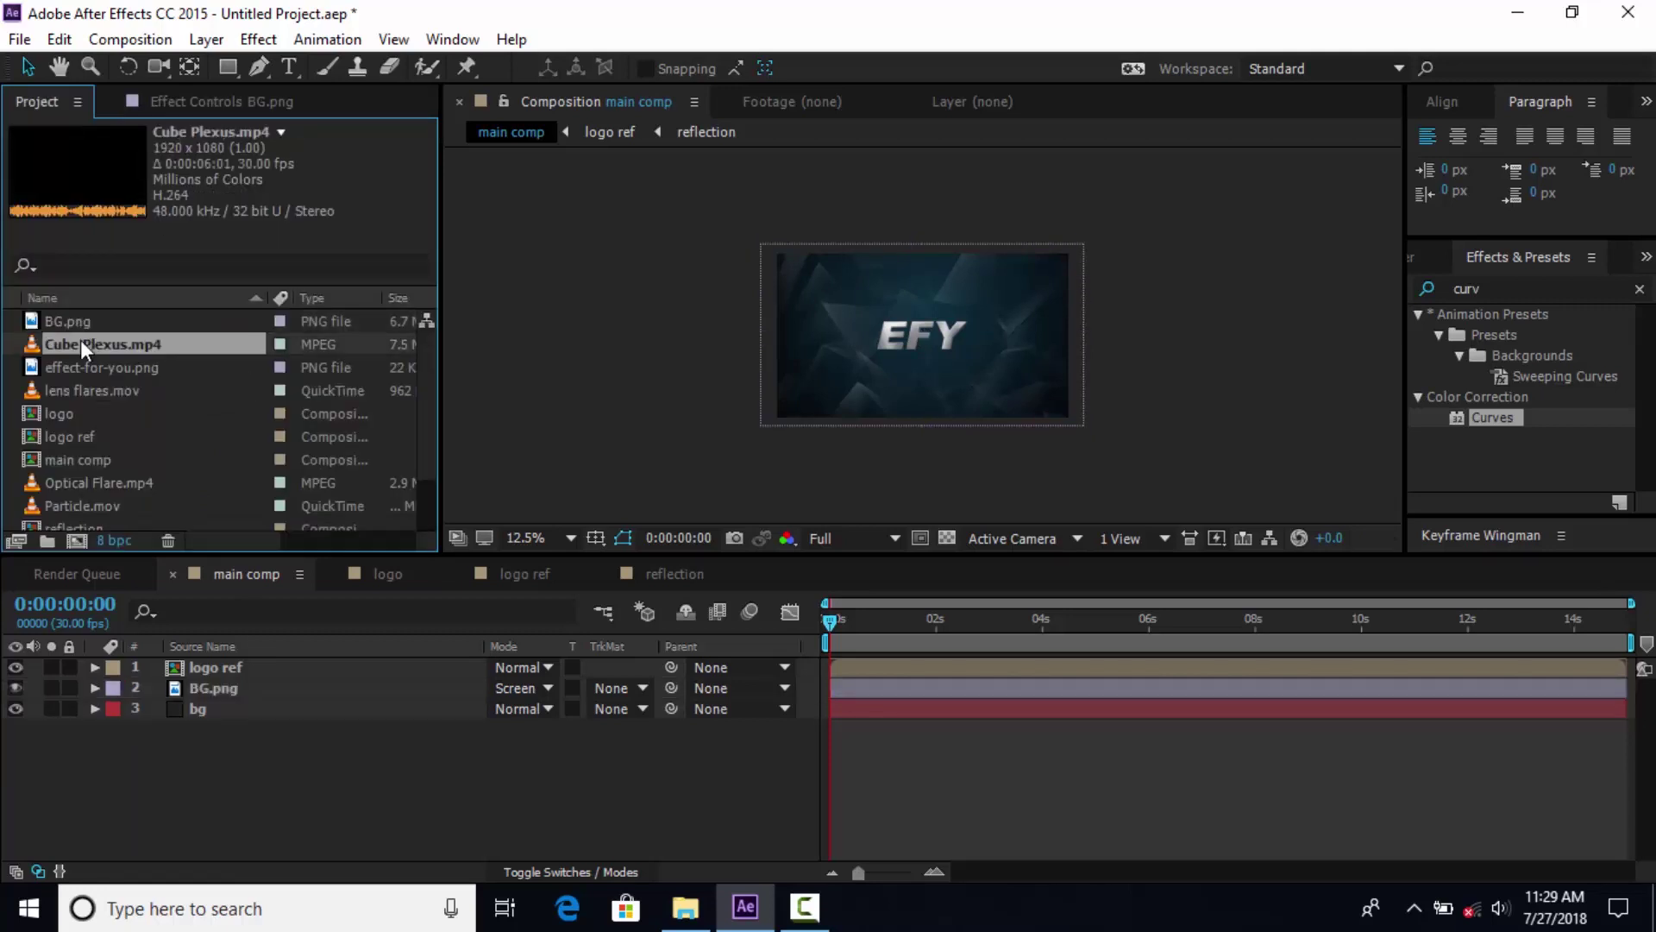
{"action": "left_click_drag", "start_coordinate": [90, 391], "coordinate": [194, 683]}
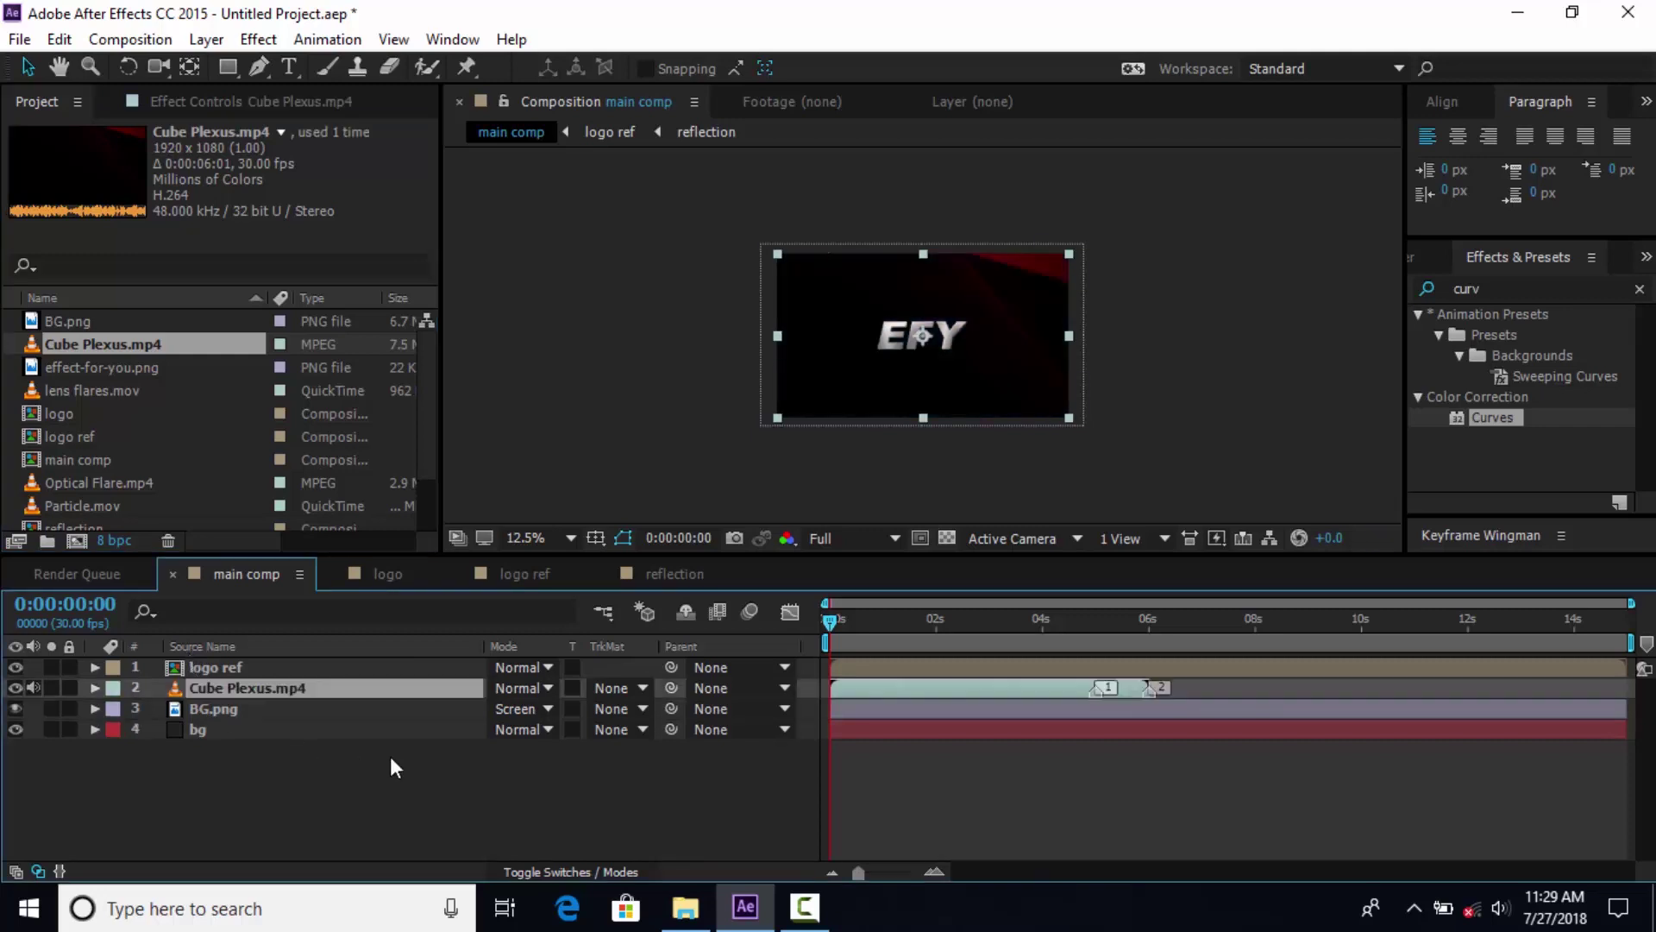
Shift the logo ref layer later in time so it starts at about 5 seconds, at Cube Plexus's first marker.
{"action": "left_click", "coordinate": [854, 669]}
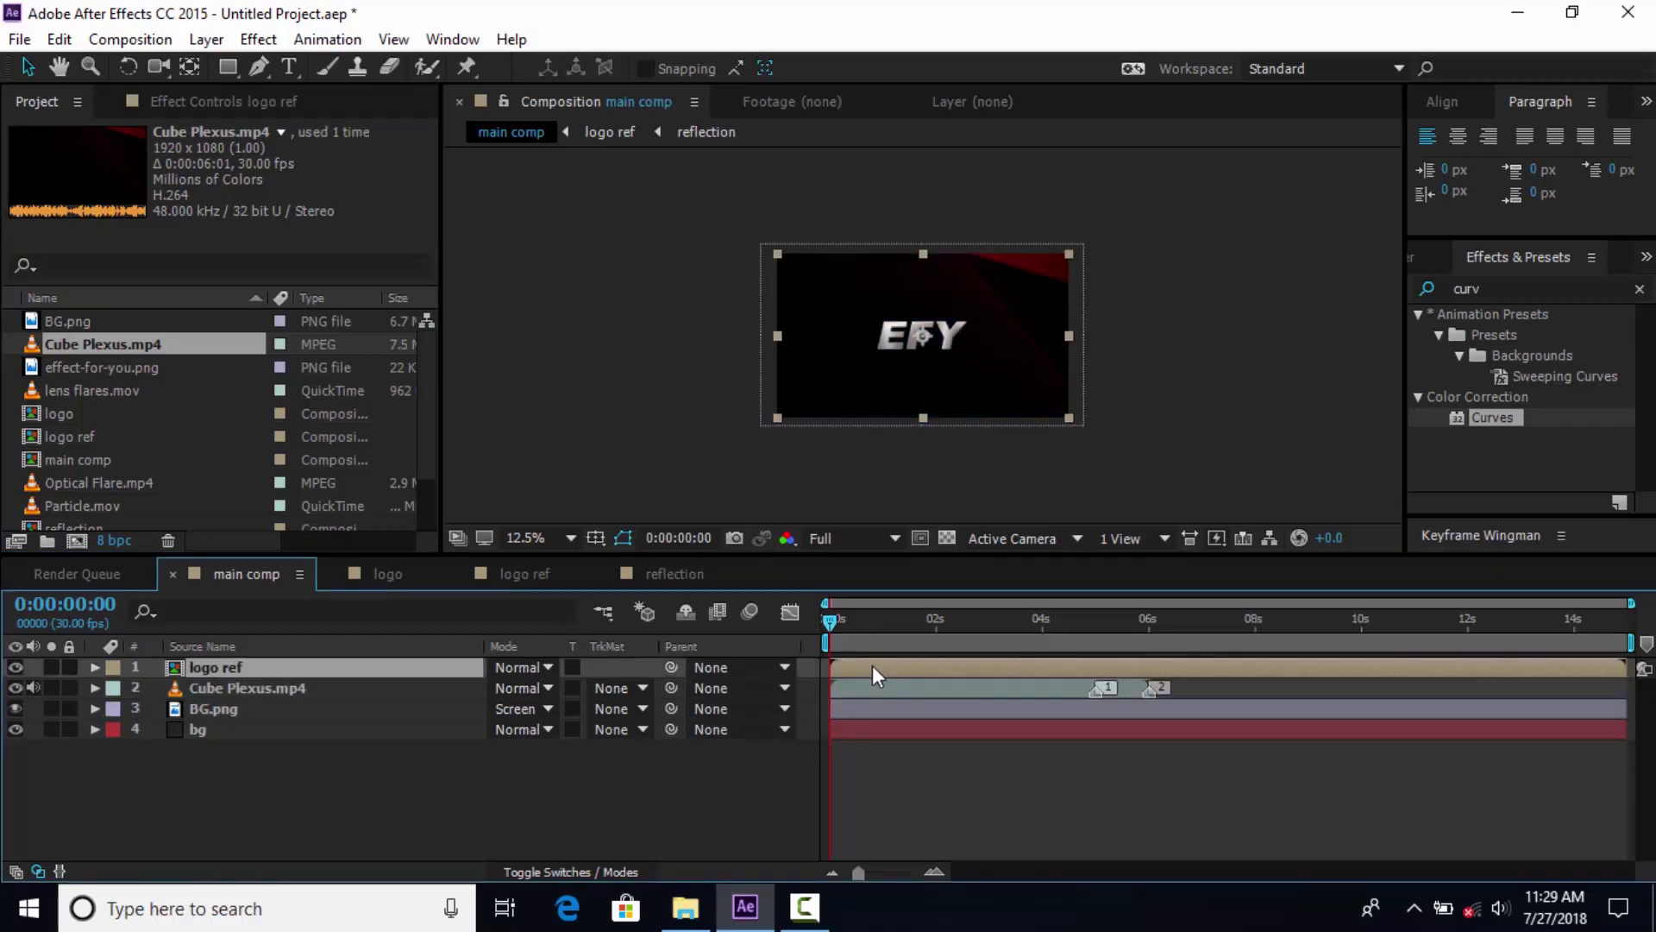
{"action": "left_click_drag", "start_coordinate": [867, 665], "coordinate": [1073, 656]}
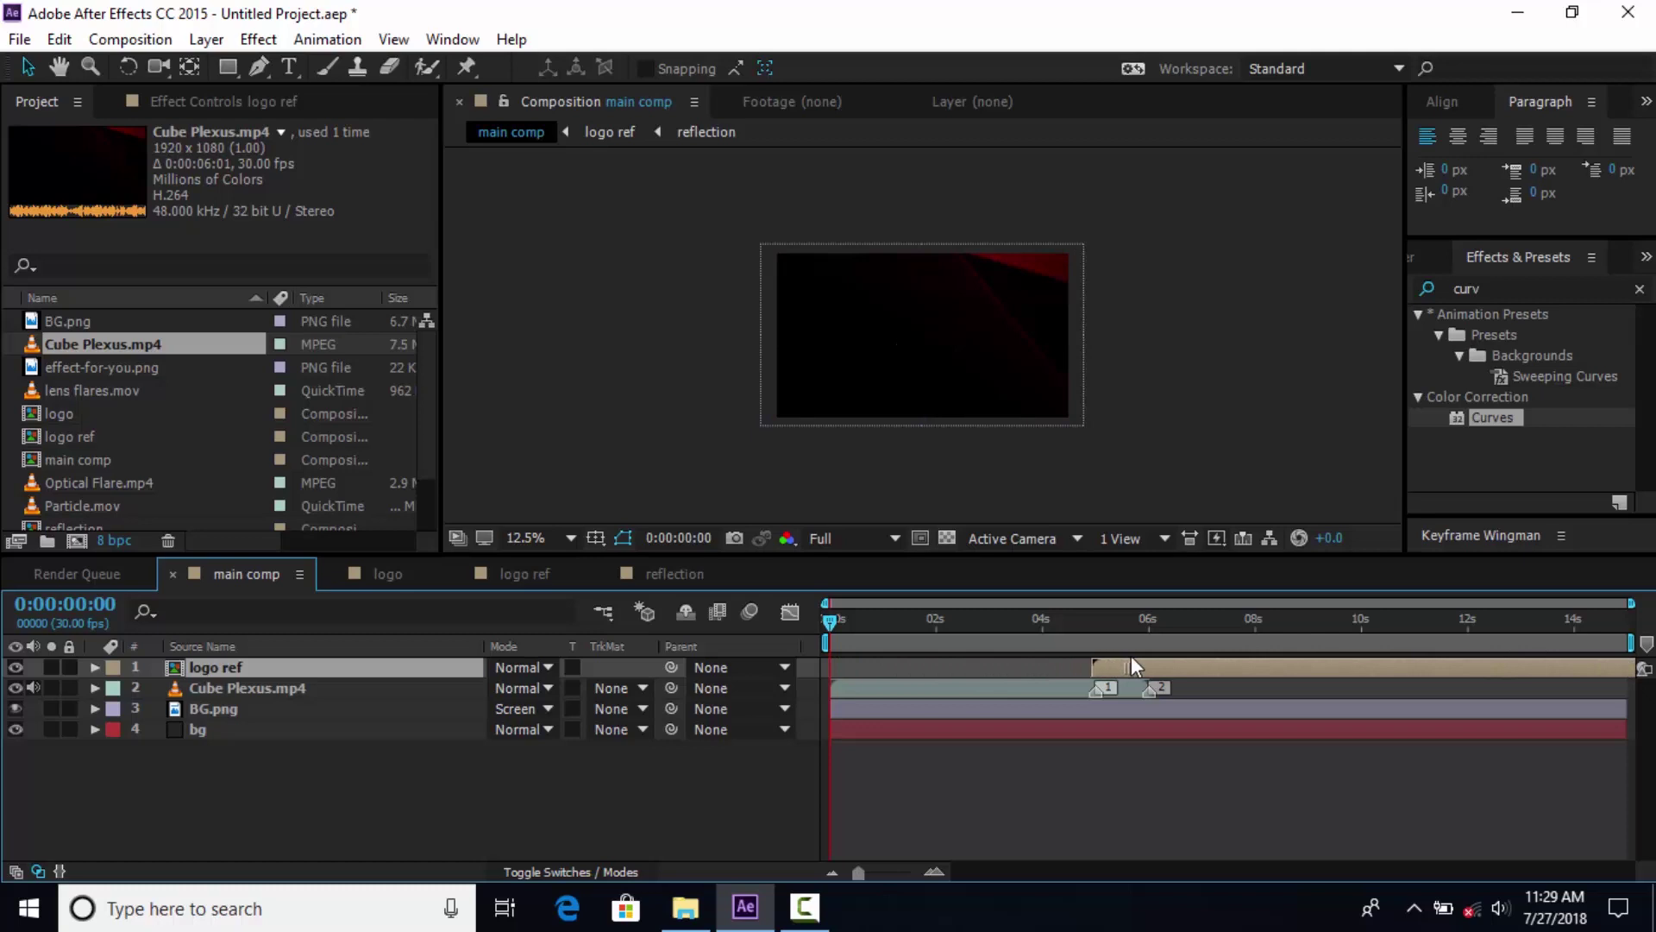
{"action": "key", "text": "i"}
Set the Cube Plexus.mp4 layer's blending mode to Screen and move the current time to 0:00:04:25.
{"action": "key", "text": "ctrl+Down"}
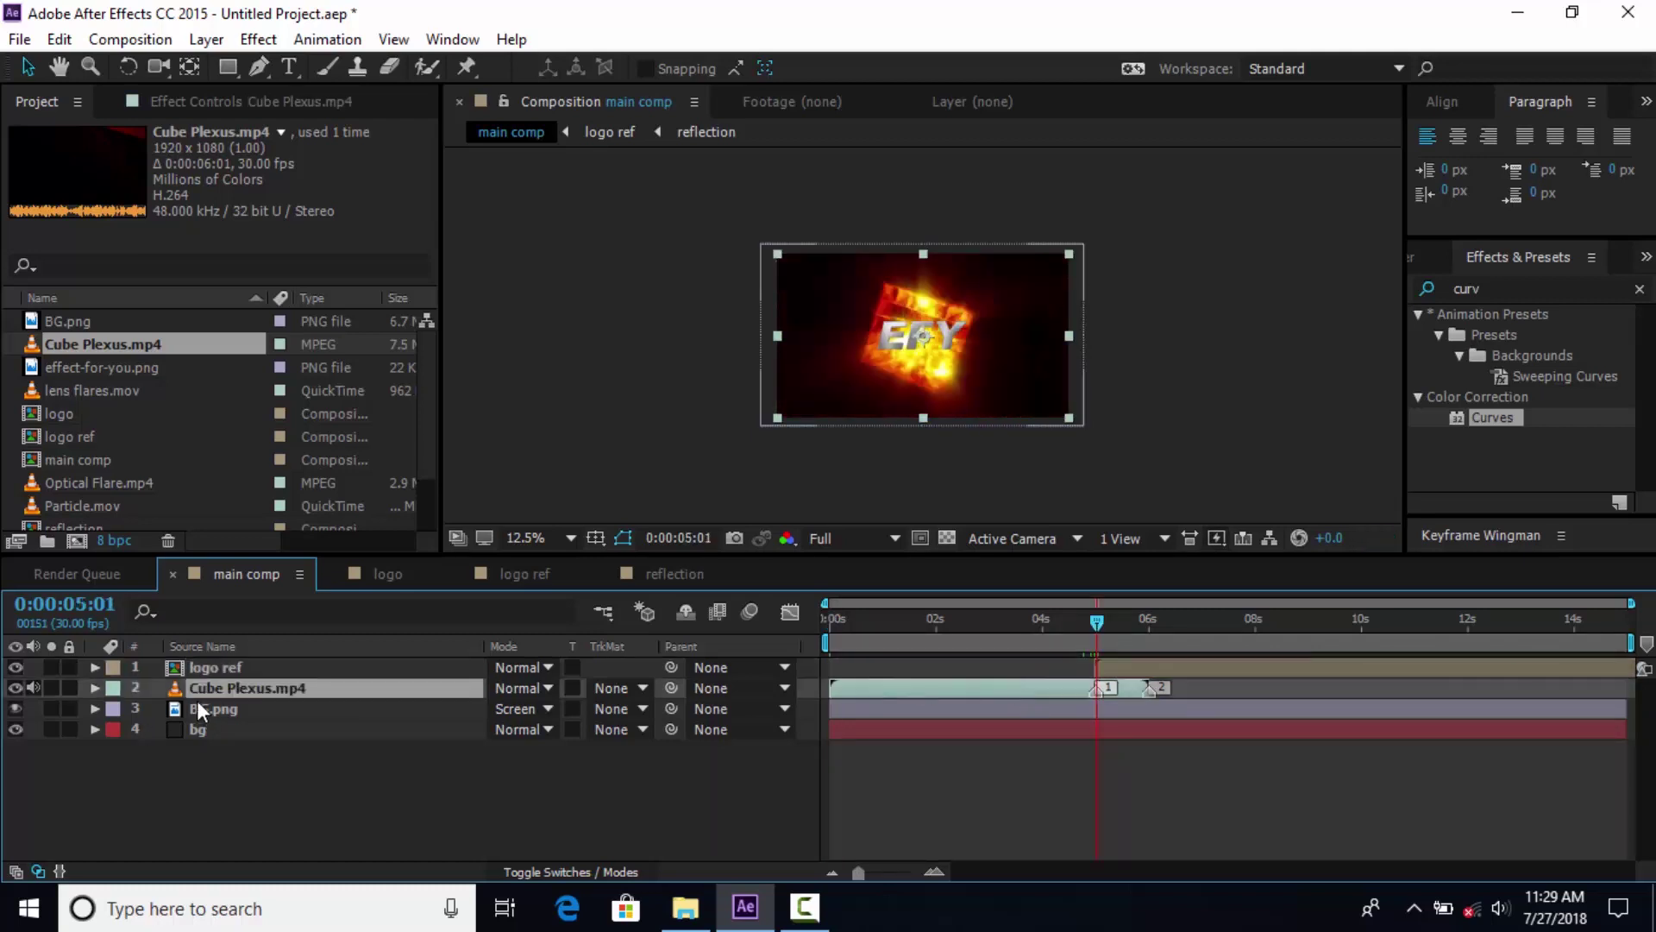
{"action": "left_click", "coordinate": [520, 688]}
{"action": "left_click", "coordinate": [608, 398]}
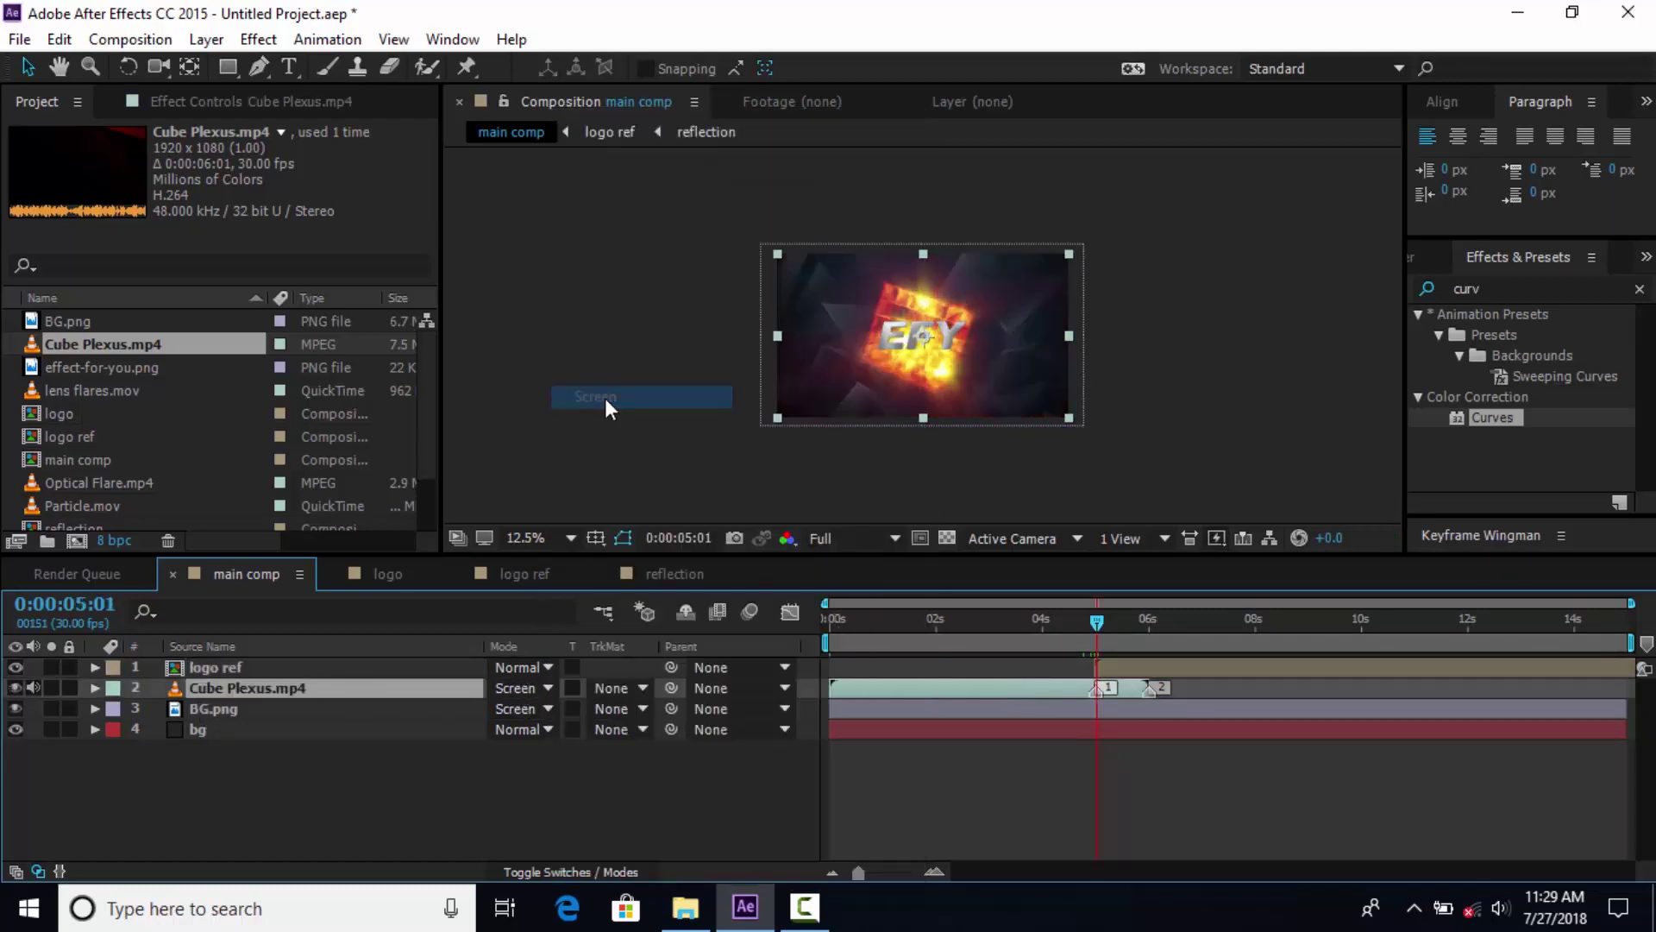
{"action": "left_click_drag", "start_coordinate": [1094, 619], "coordinate": [1084, 618]}
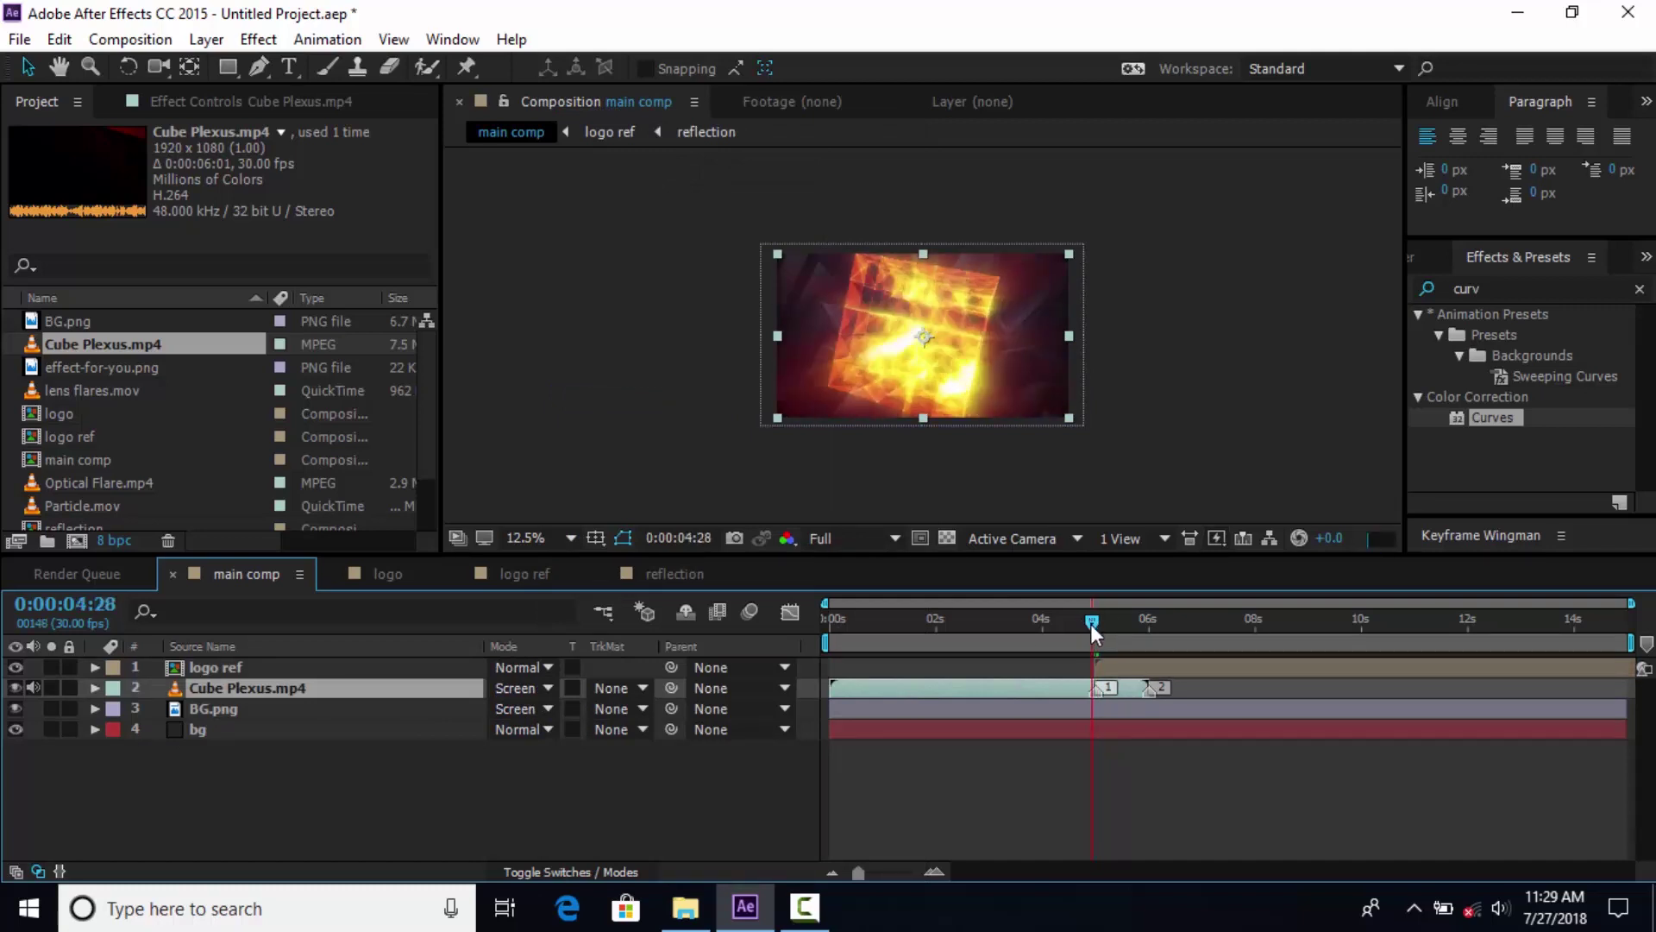
{"action": "left_click", "coordinate": [366, 793]}
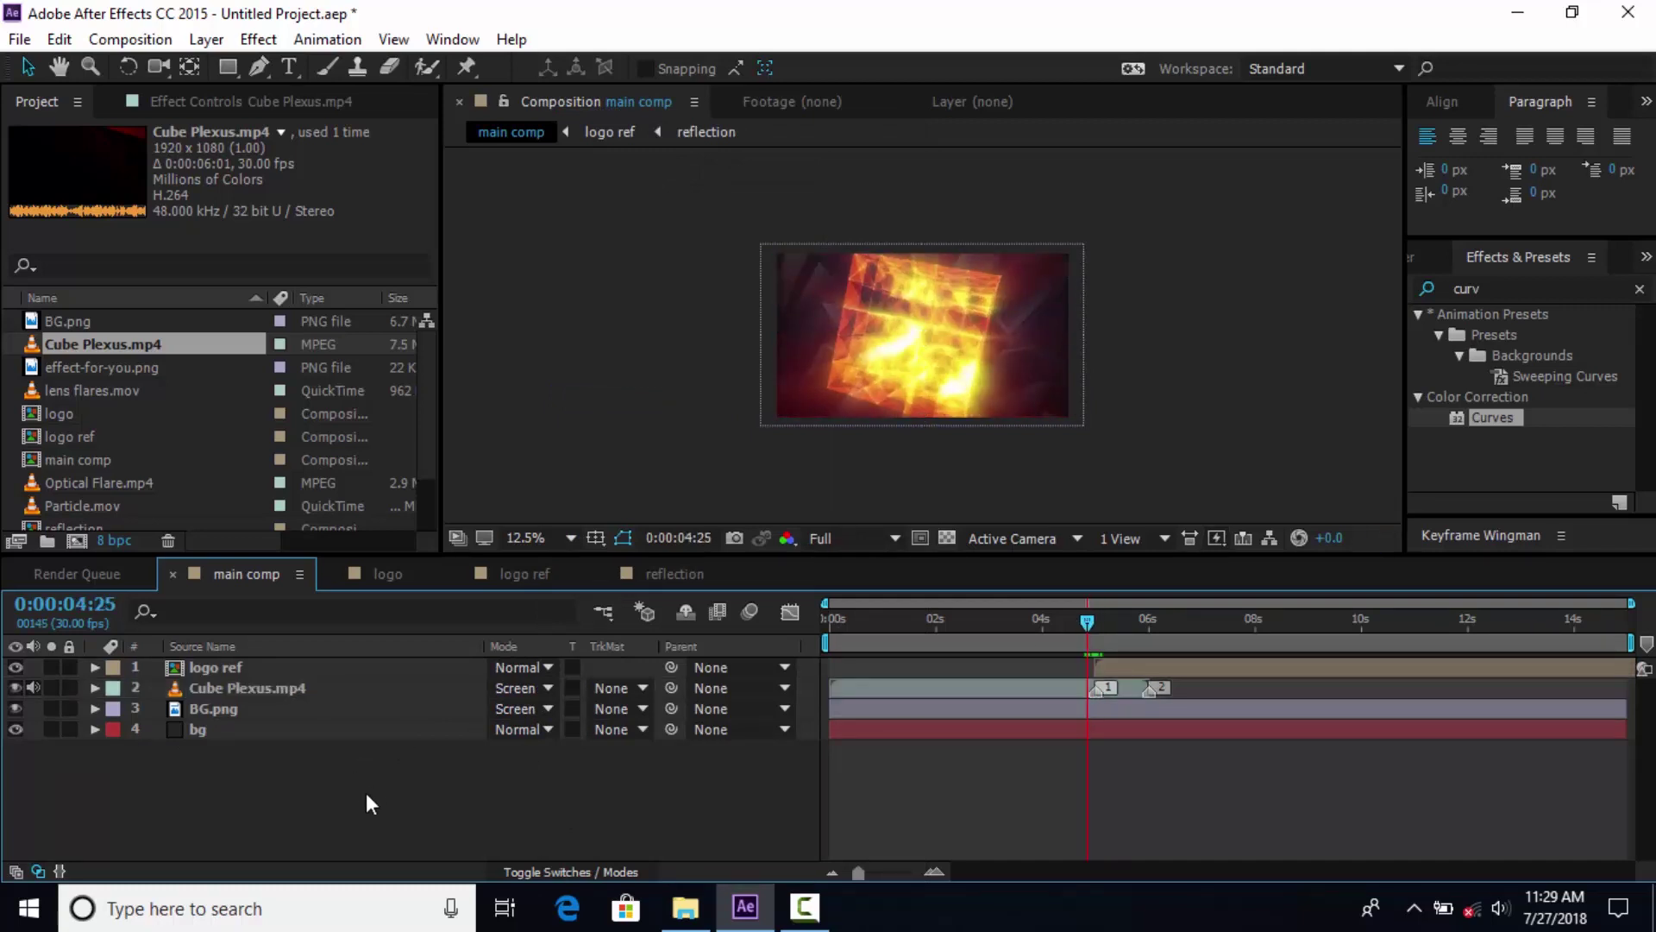
Add Optical Flare.mp4 beneath logo ref and shift it to start just before 5 seconds.
{"action": "left_click", "coordinate": [104, 390]}
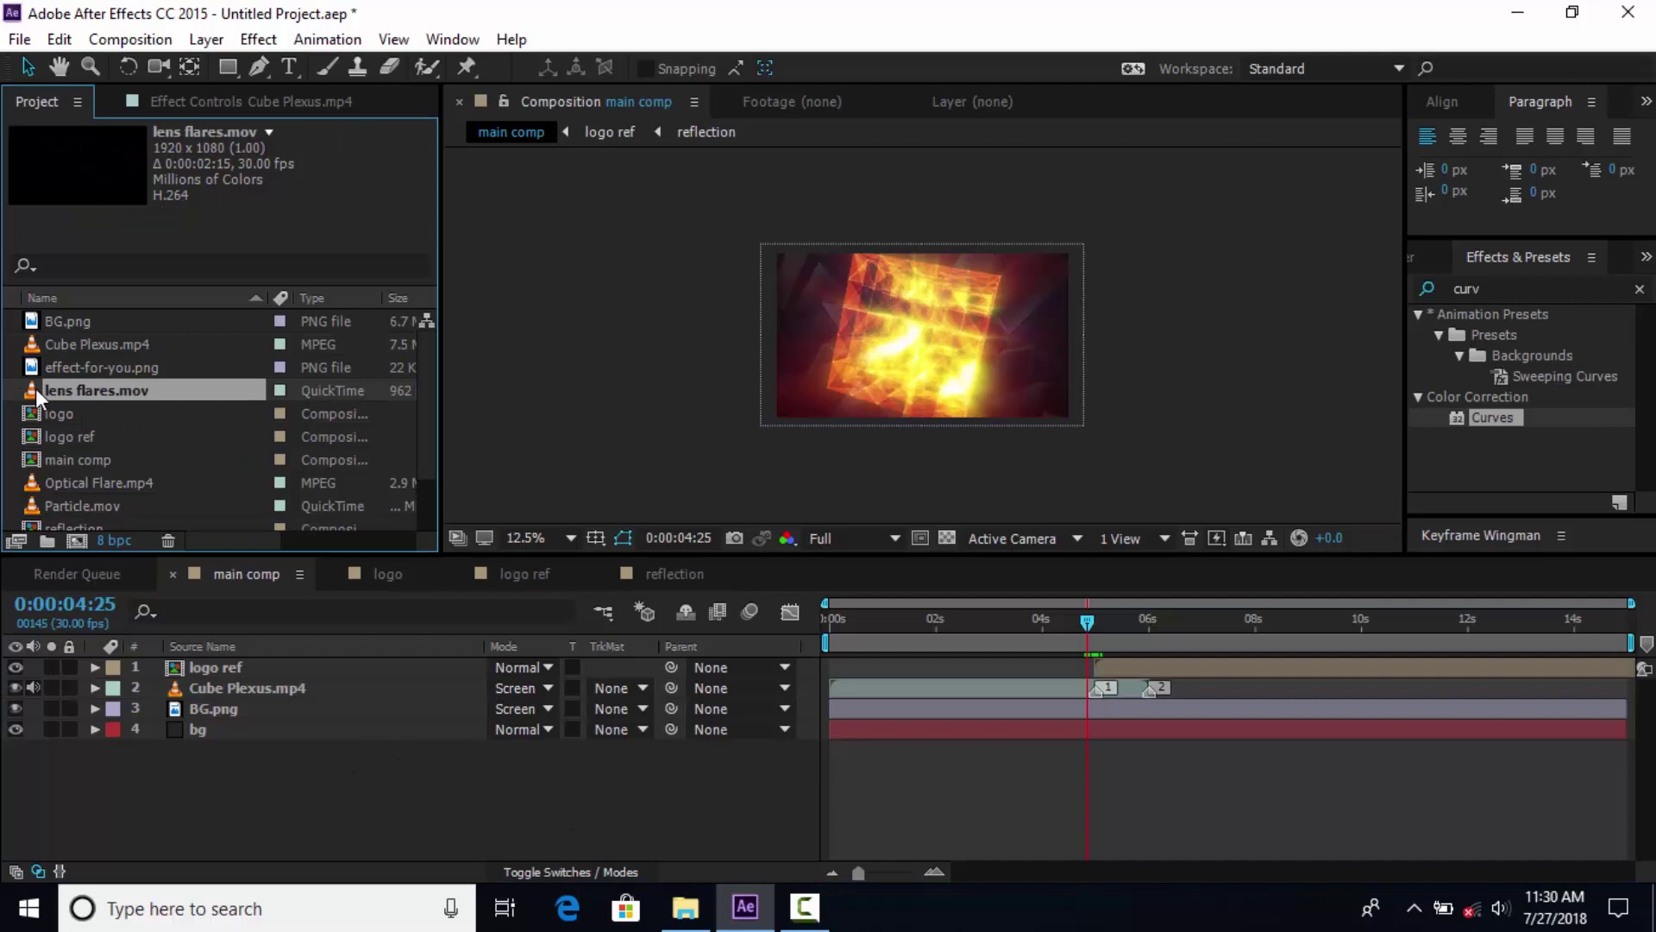
{"action": "scroll", "coordinate": [84, 453], "scroll_direction": "down", "scroll_amount": 1}
{"action": "left_click_drag", "start_coordinate": [49, 413], "coordinate": [223, 676]}
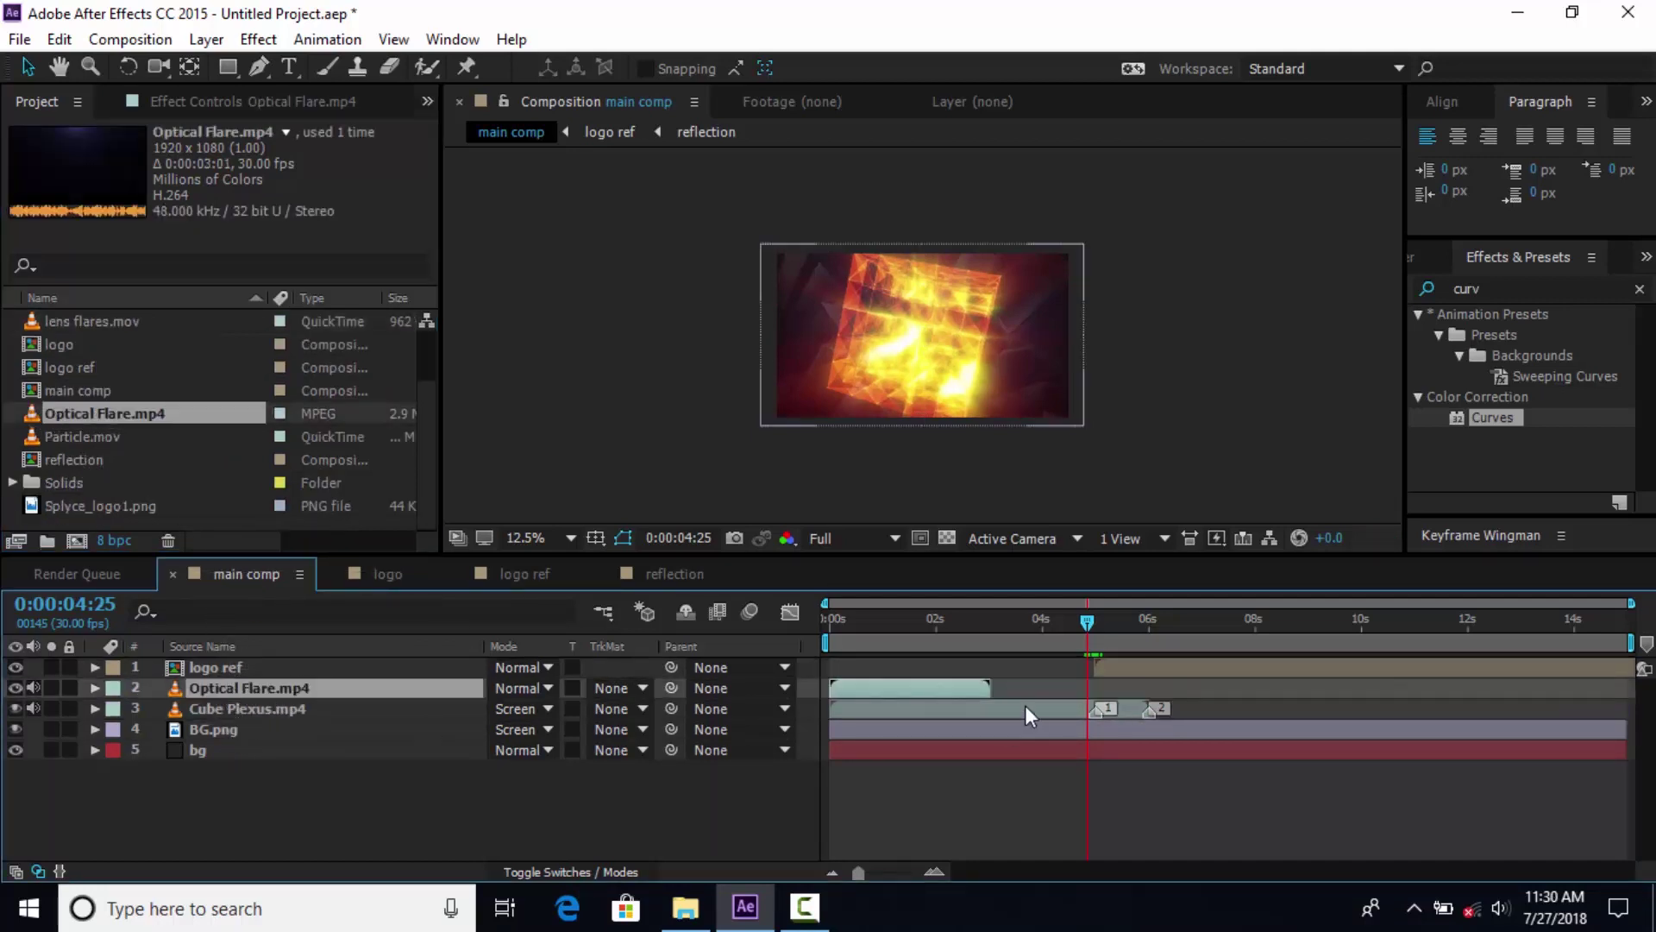
{"action": "key", "text": "bracketleft"}
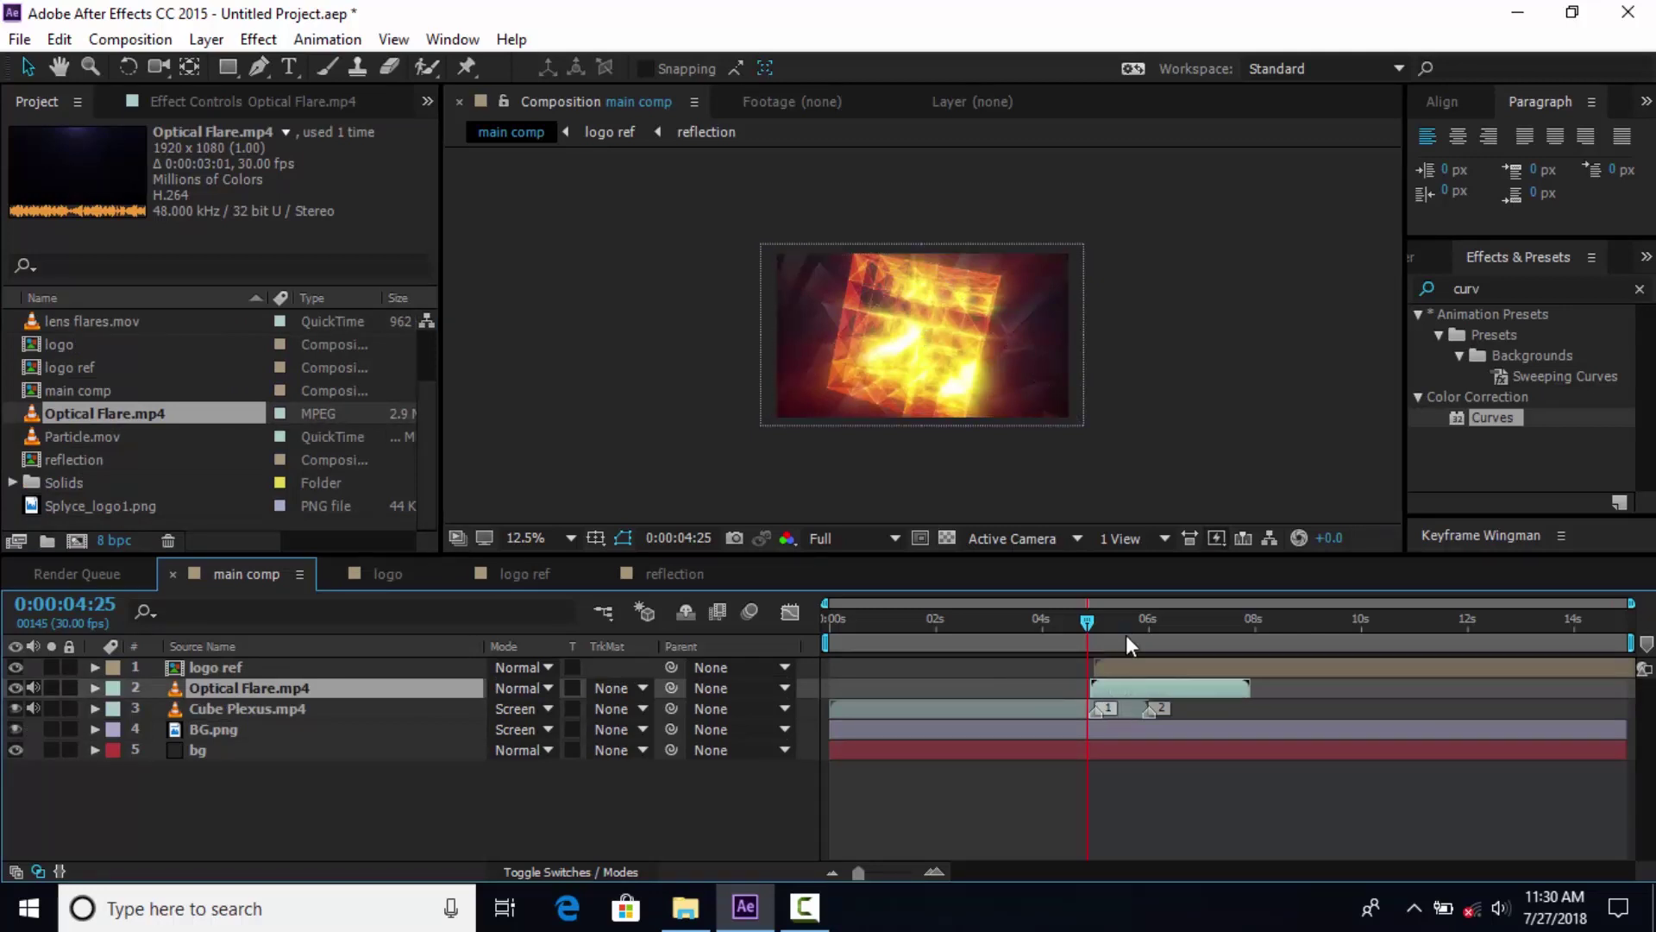
Move the Optical Flare.mp4 layer below Cube Plexus.mp4 and set its blending mode to Screen.
{"action": "left_click_drag", "start_coordinate": [228, 684], "coordinate": [230, 718]}
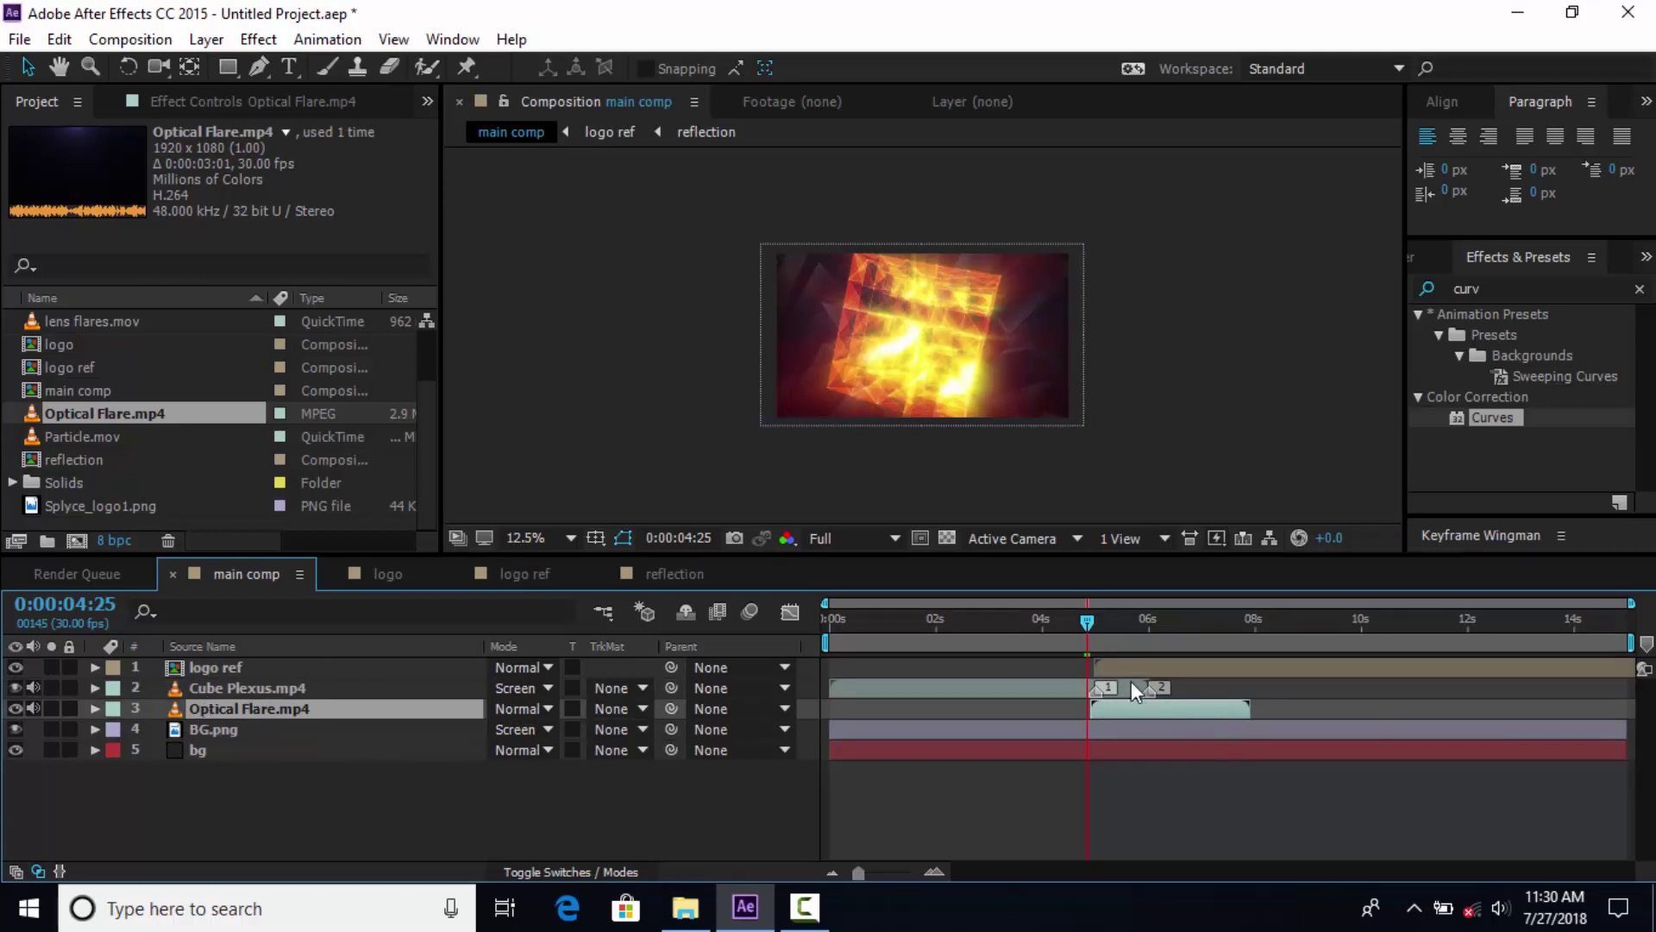
{"action": "left_click", "coordinate": [544, 709]}
{"action": "left_click", "coordinate": [694, 397]}
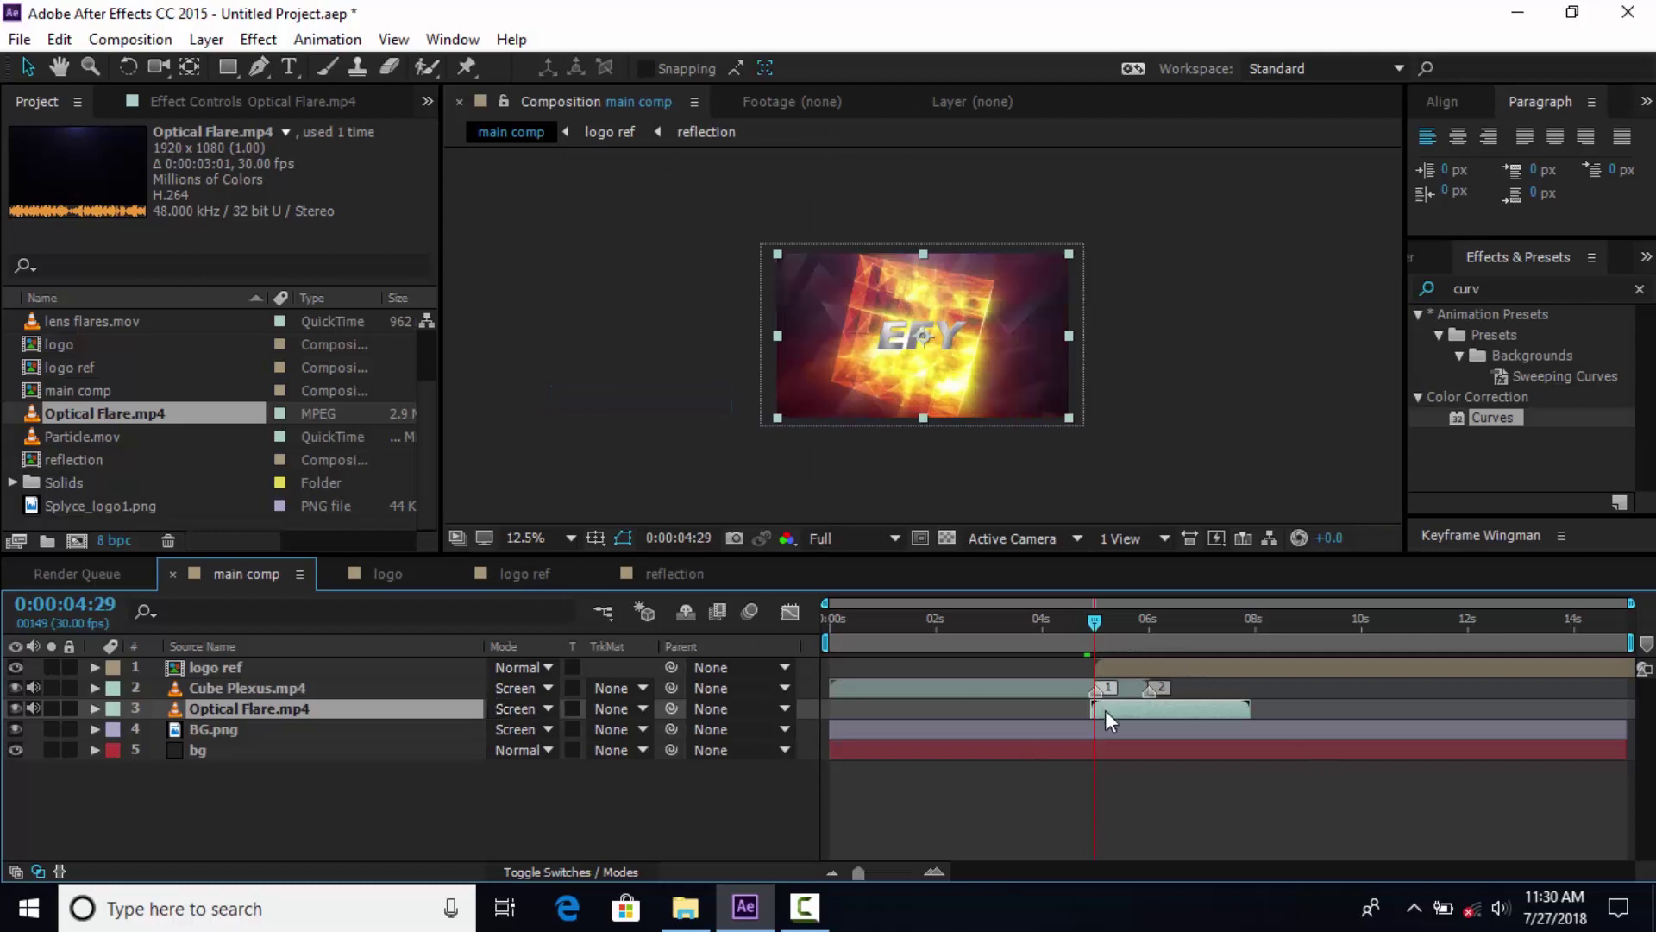
Add an Opacity keyframe of 0% to the Optical Flare.mp4 layer at 0:00:04:29.
{"action": "key", "text": "t"}
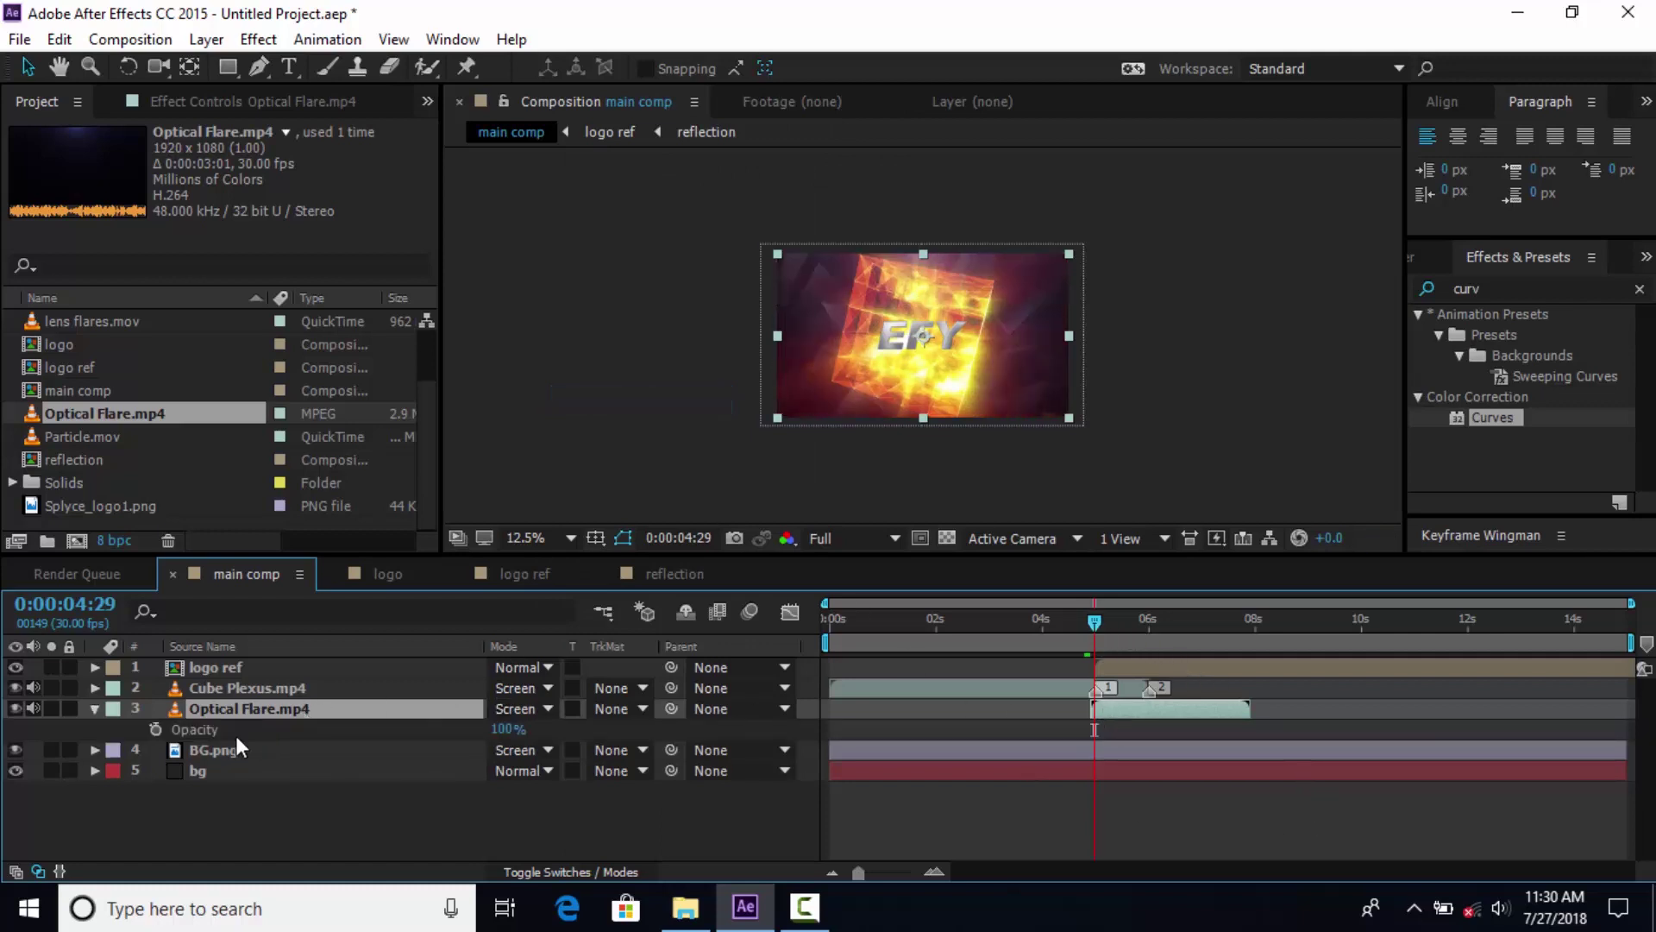
{"action": "left_click", "coordinate": [155, 729]}
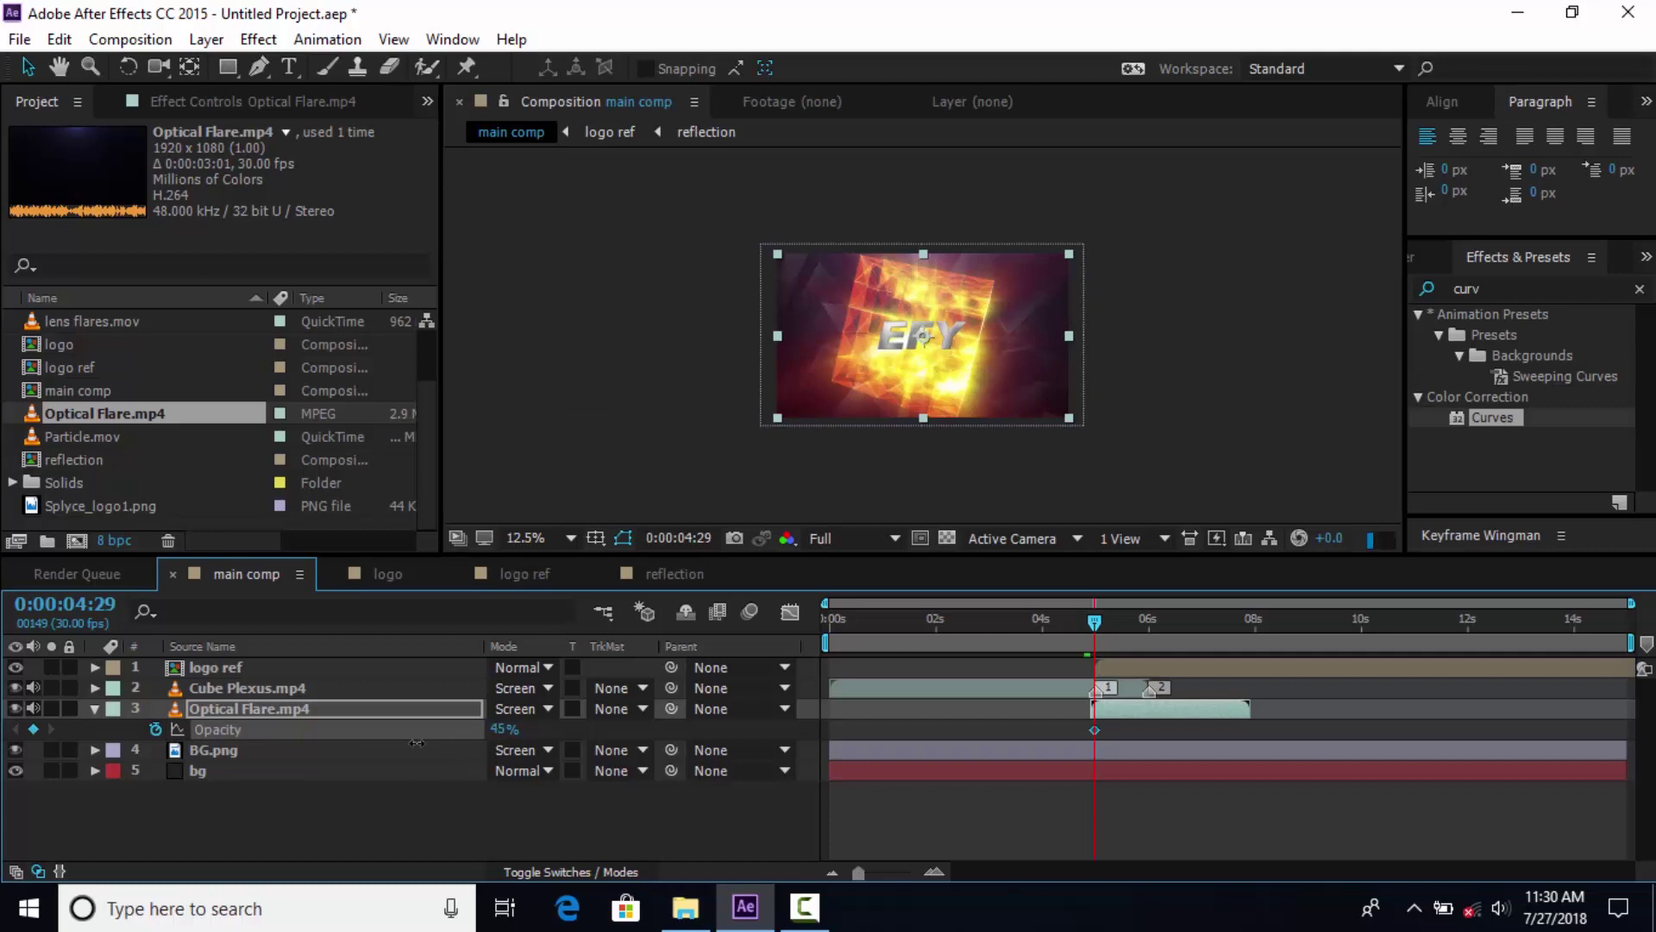
{"action": "left_click_drag", "start_coordinate": [417, 742], "coordinate": [340, 741]}
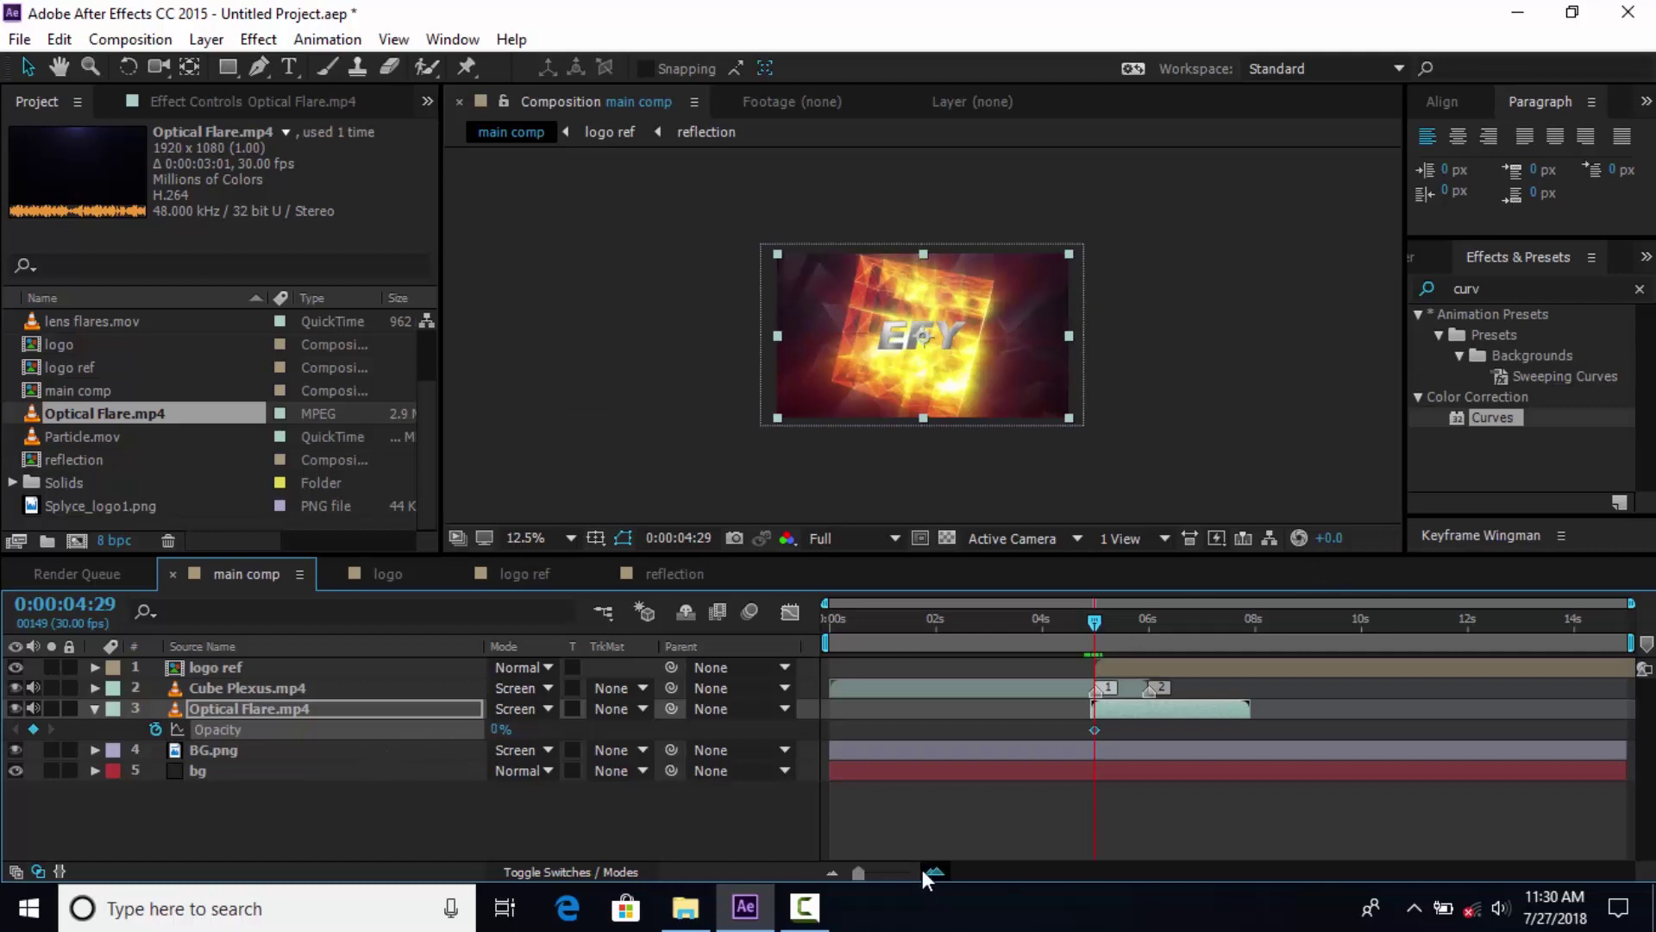
Keyframe Optical Flare.mp4's Opacity at 50% at 0:00:05:14, preview the fade and collapse the layer.
{"action": "left_click", "coordinate": [932, 872]}
{"action": "left_click_drag", "start_coordinate": [1095, 623], "coordinate": [1146, 619]}
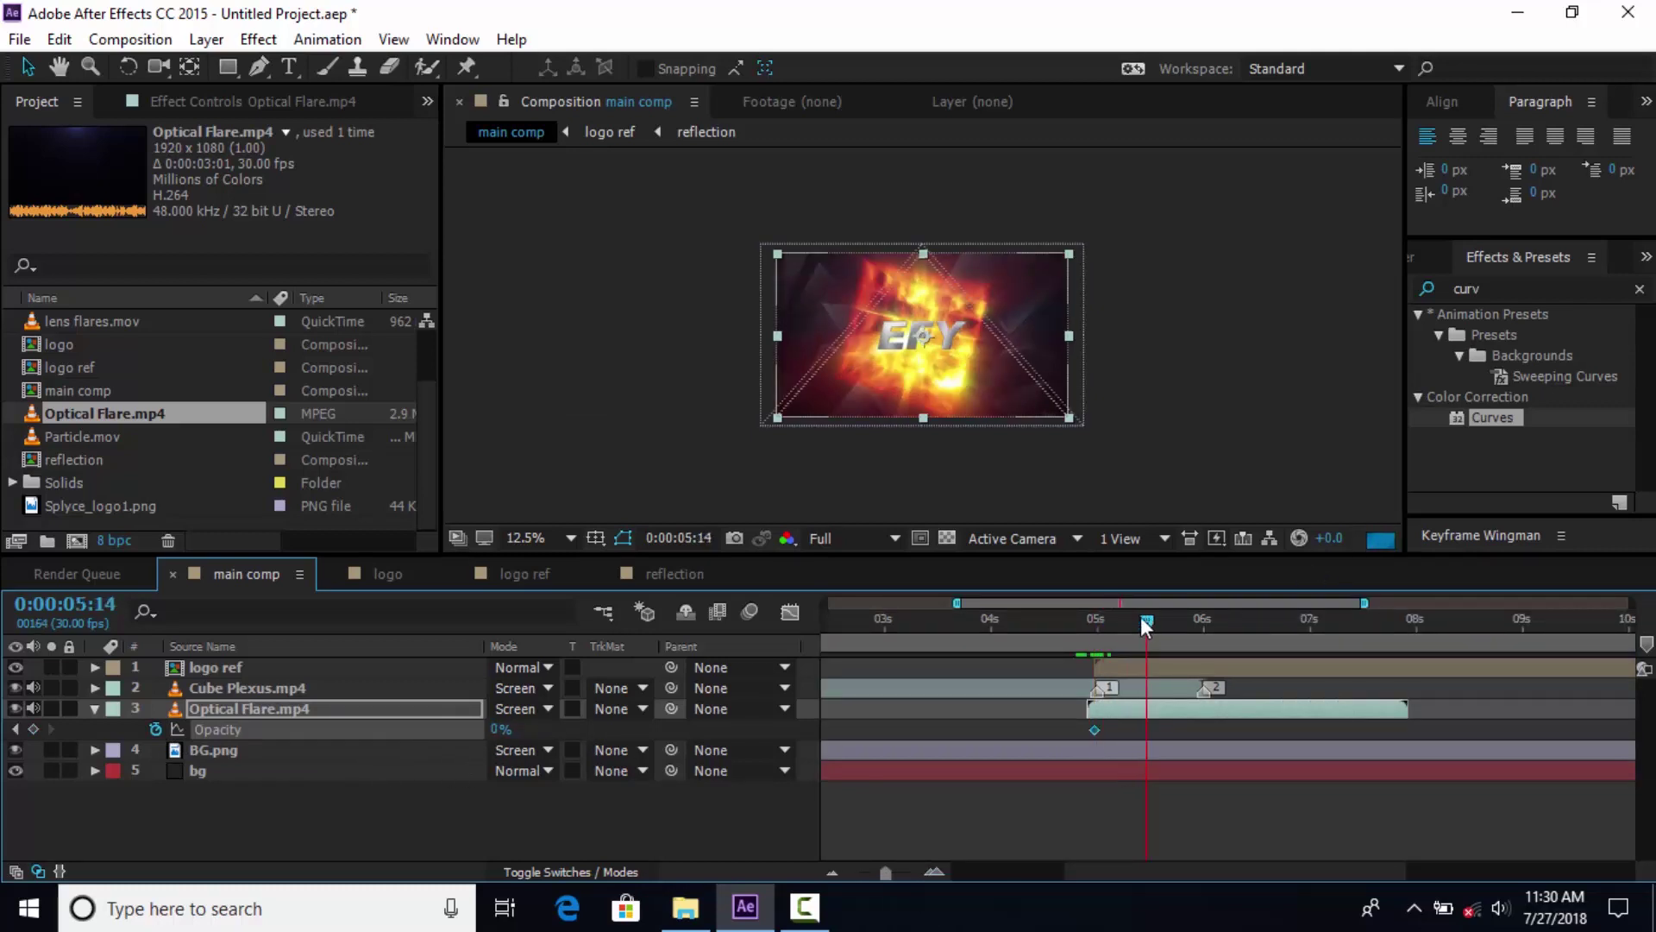
{"action": "left_click_drag", "start_coordinate": [500, 732], "coordinate": [554, 735]}
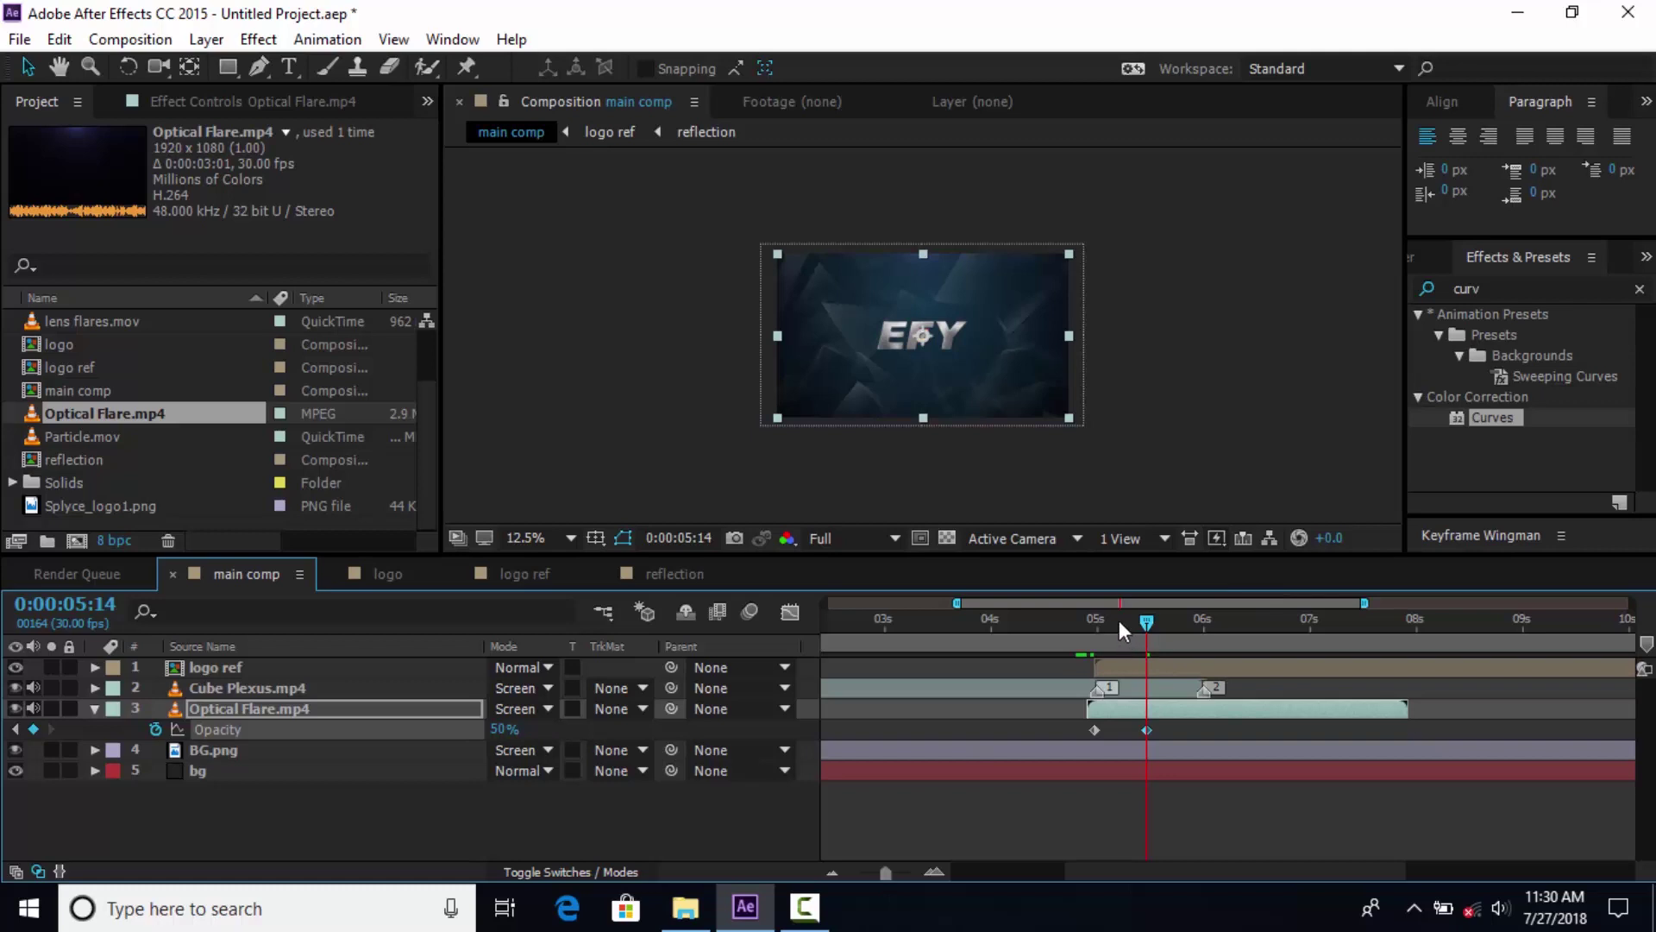
{"action": "left_click_drag", "start_coordinate": [1120, 620], "coordinate": [1109, 620]}
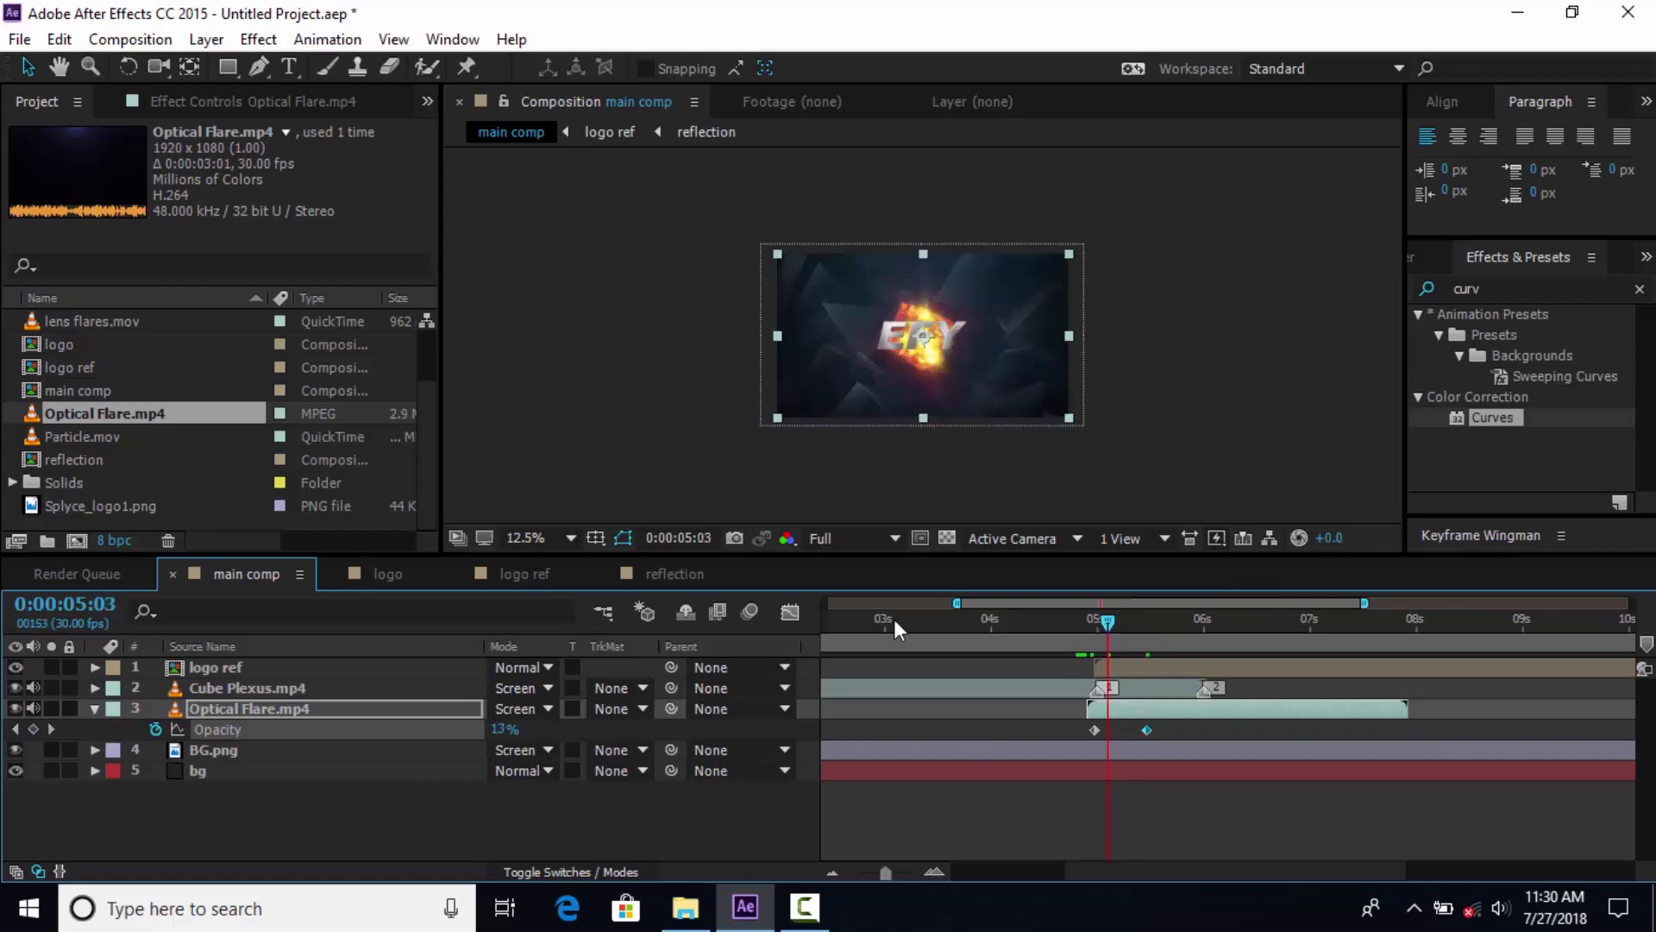
{"action": "left_click", "coordinate": [95, 708]}
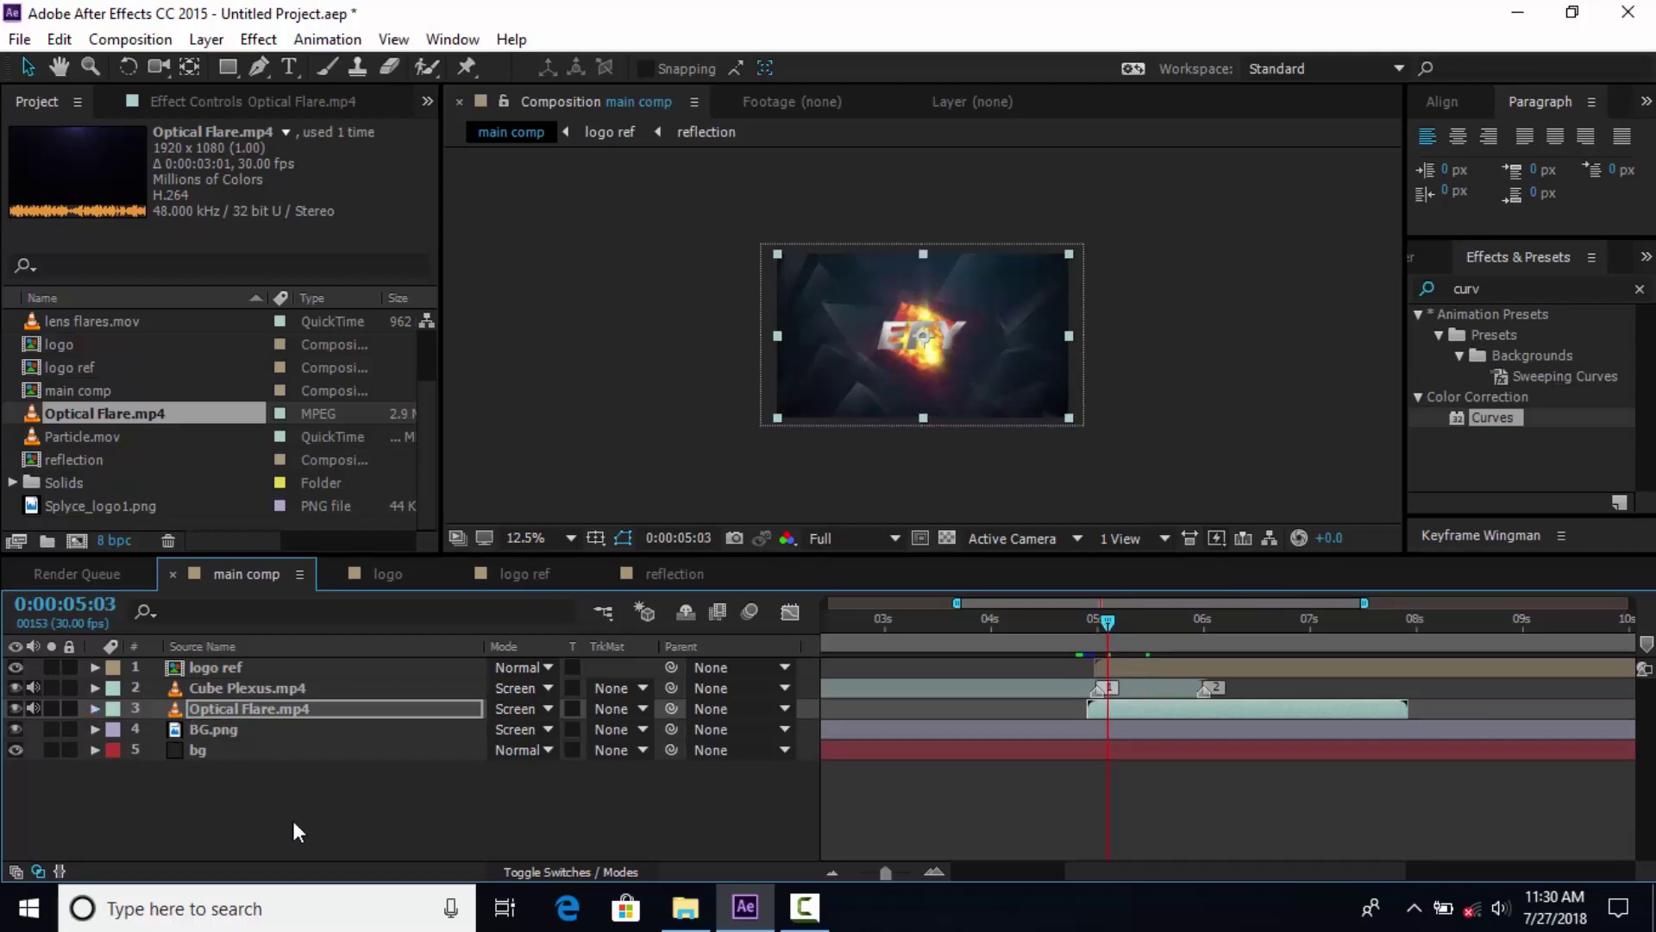
{"action": "left_click", "coordinate": [291, 816]}
Add Particle.mov to the main comp beneath Optical Flare.mp4 and set its blending mode to Screen.
{"action": "left_click", "coordinate": [80, 436]}
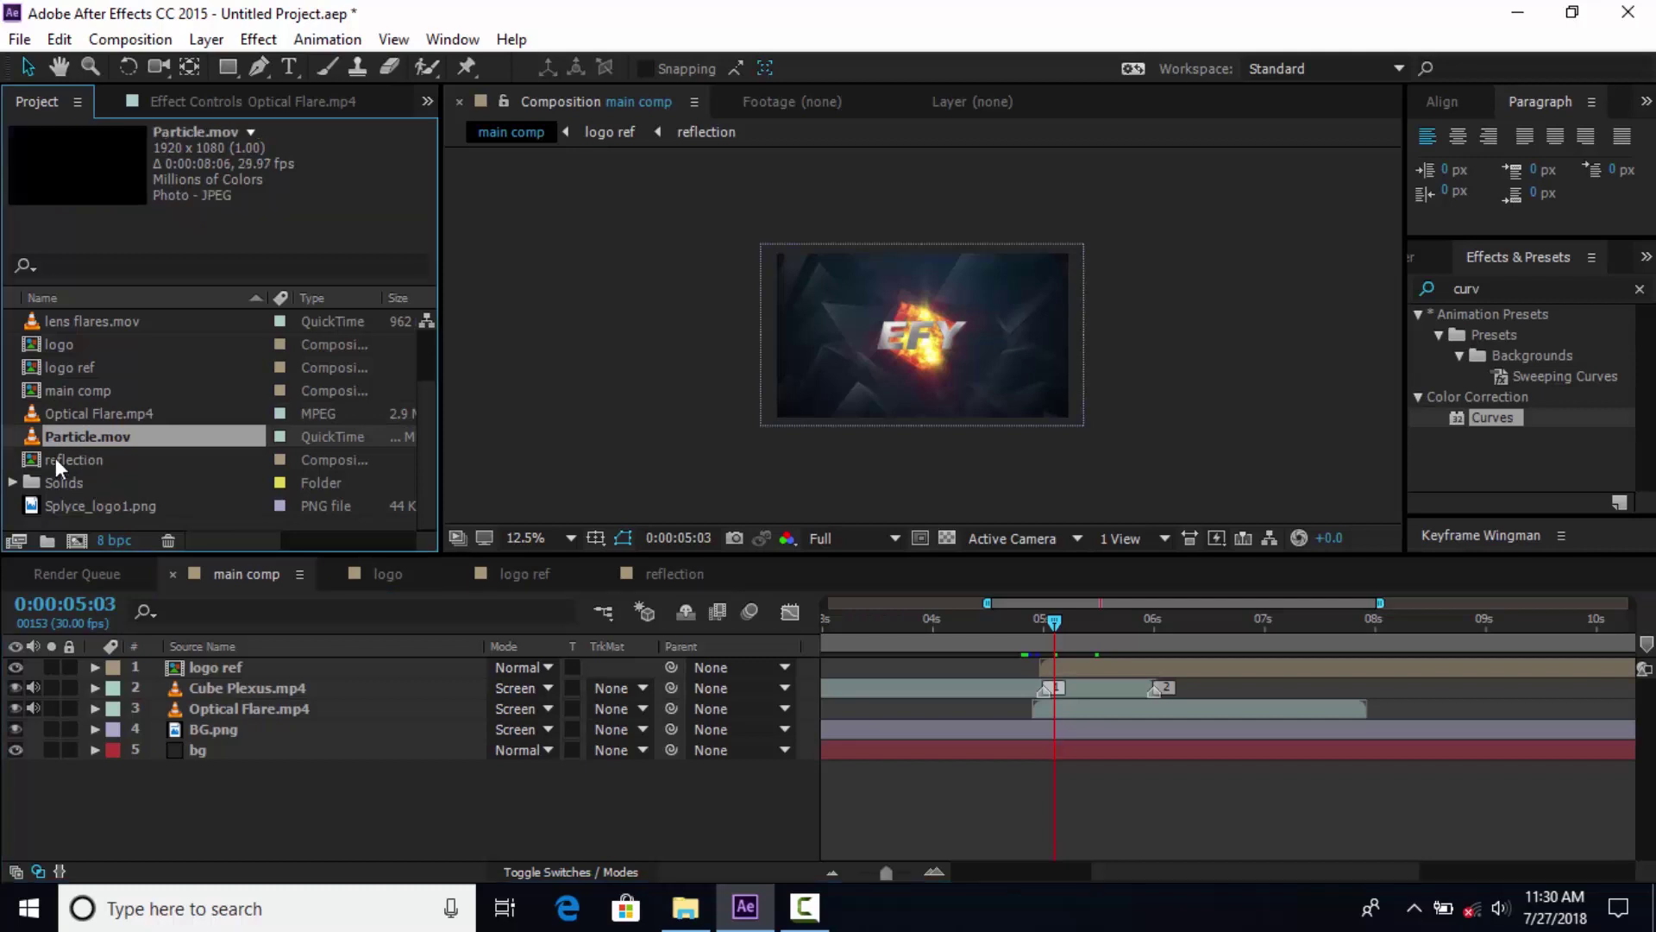
{"action": "left_click_drag", "start_coordinate": [33, 432], "coordinate": [224, 716]}
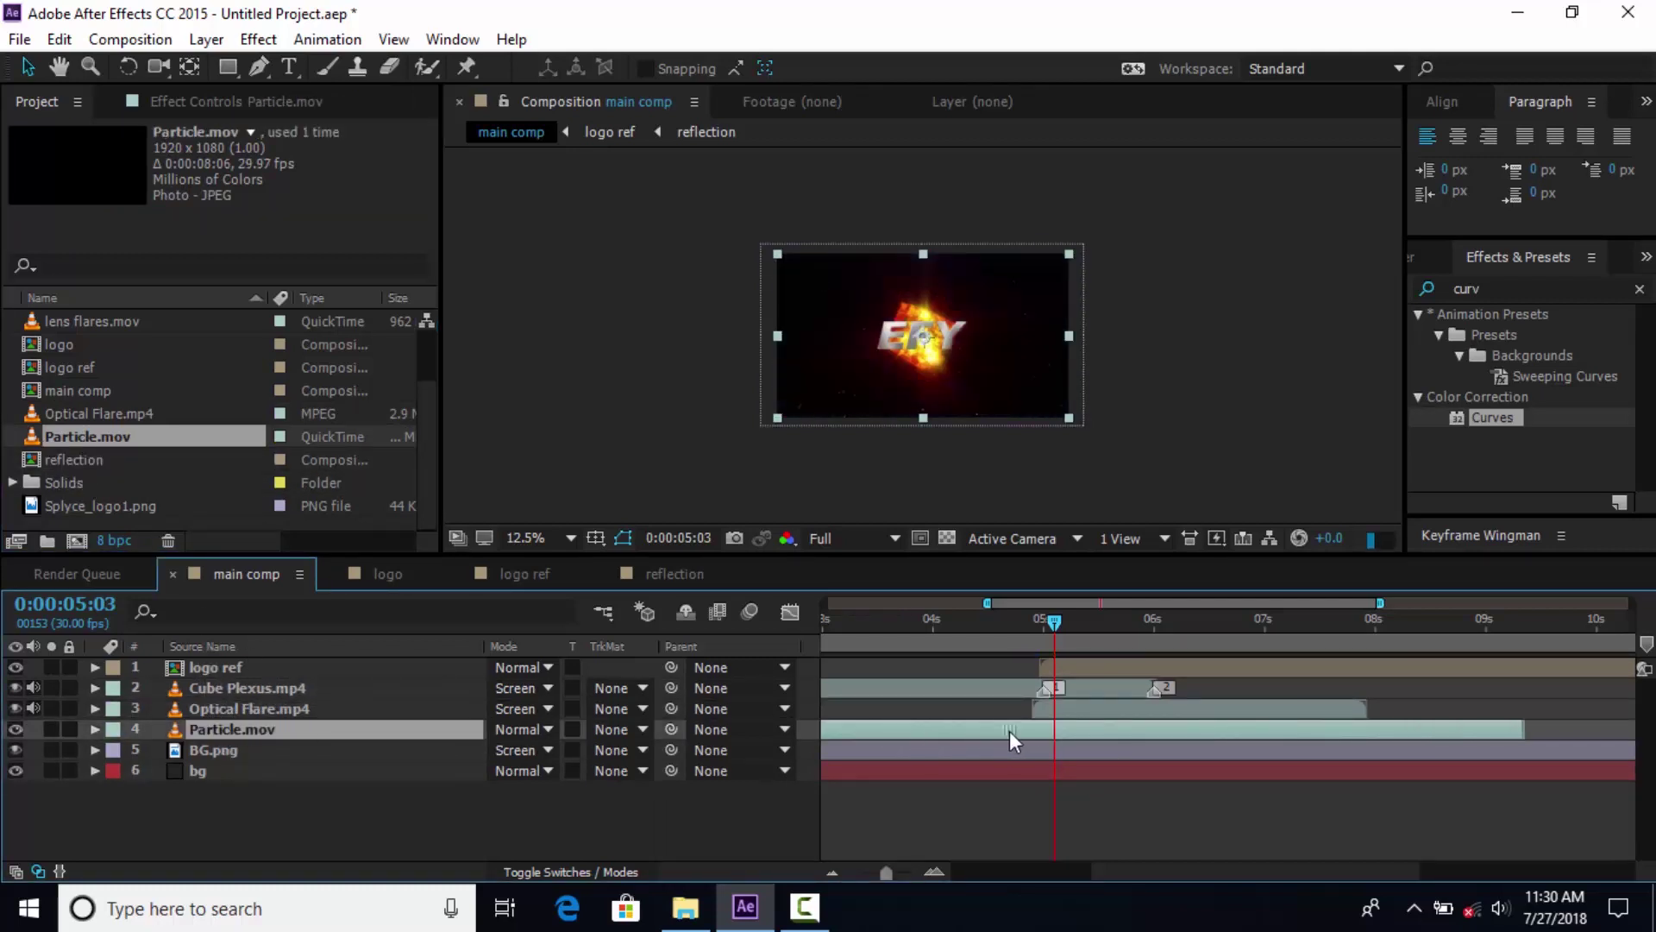
{"action": "left_click", "coordinate": [528, 730]}
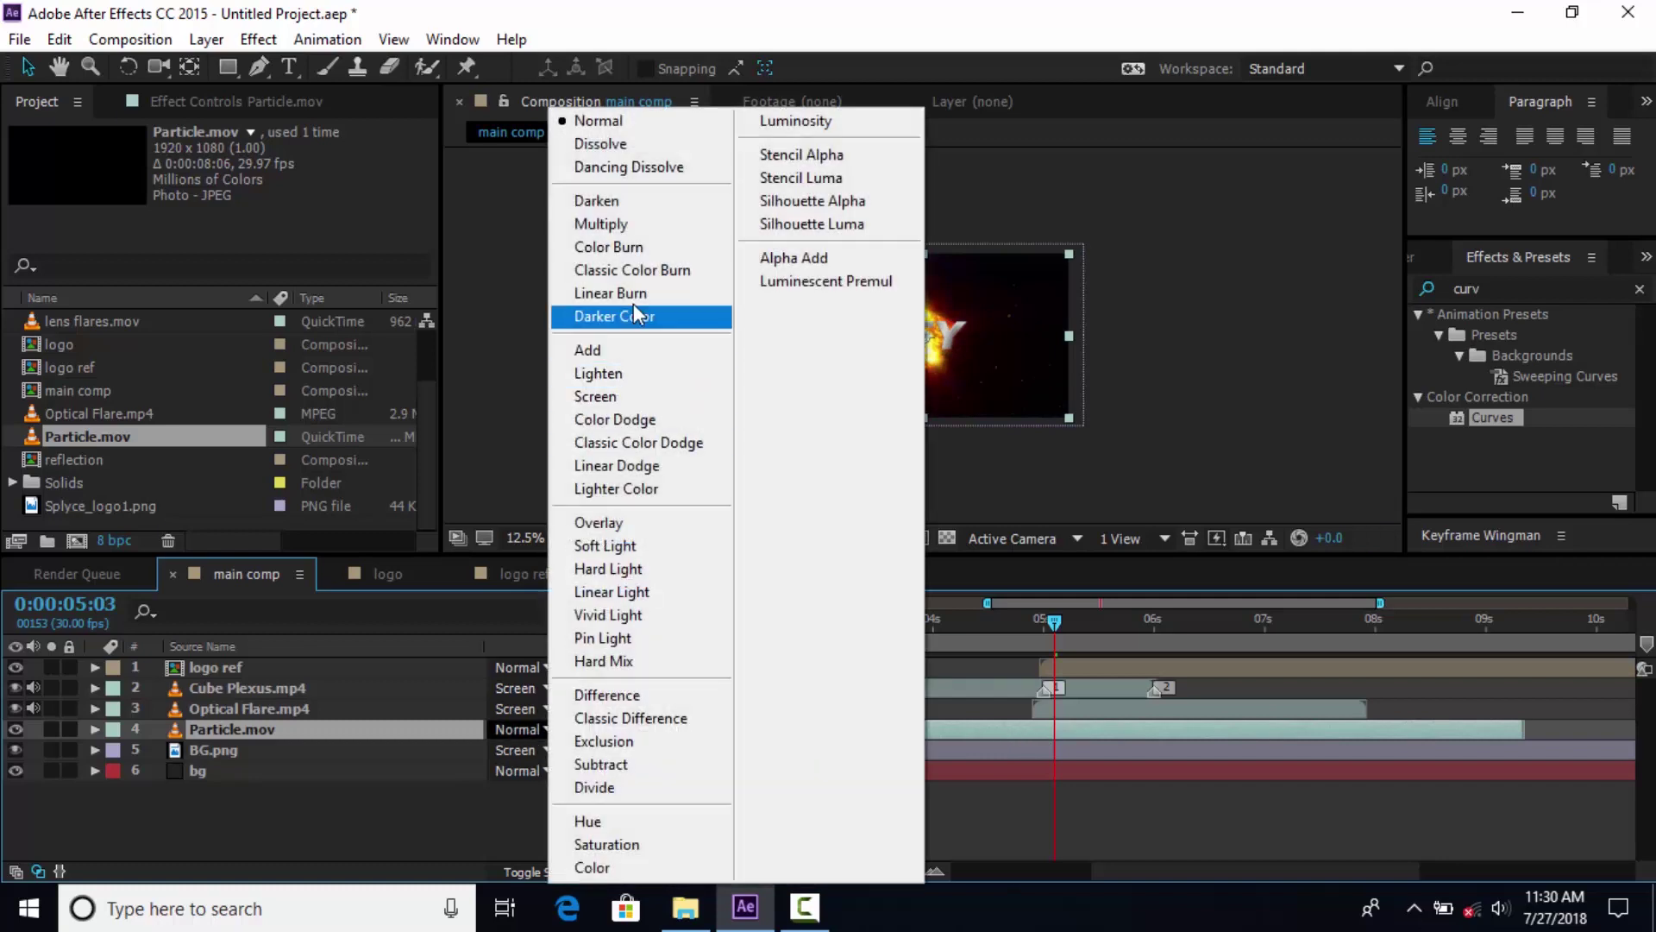
{"action": "left_click", "coordinate": [608, 395]}
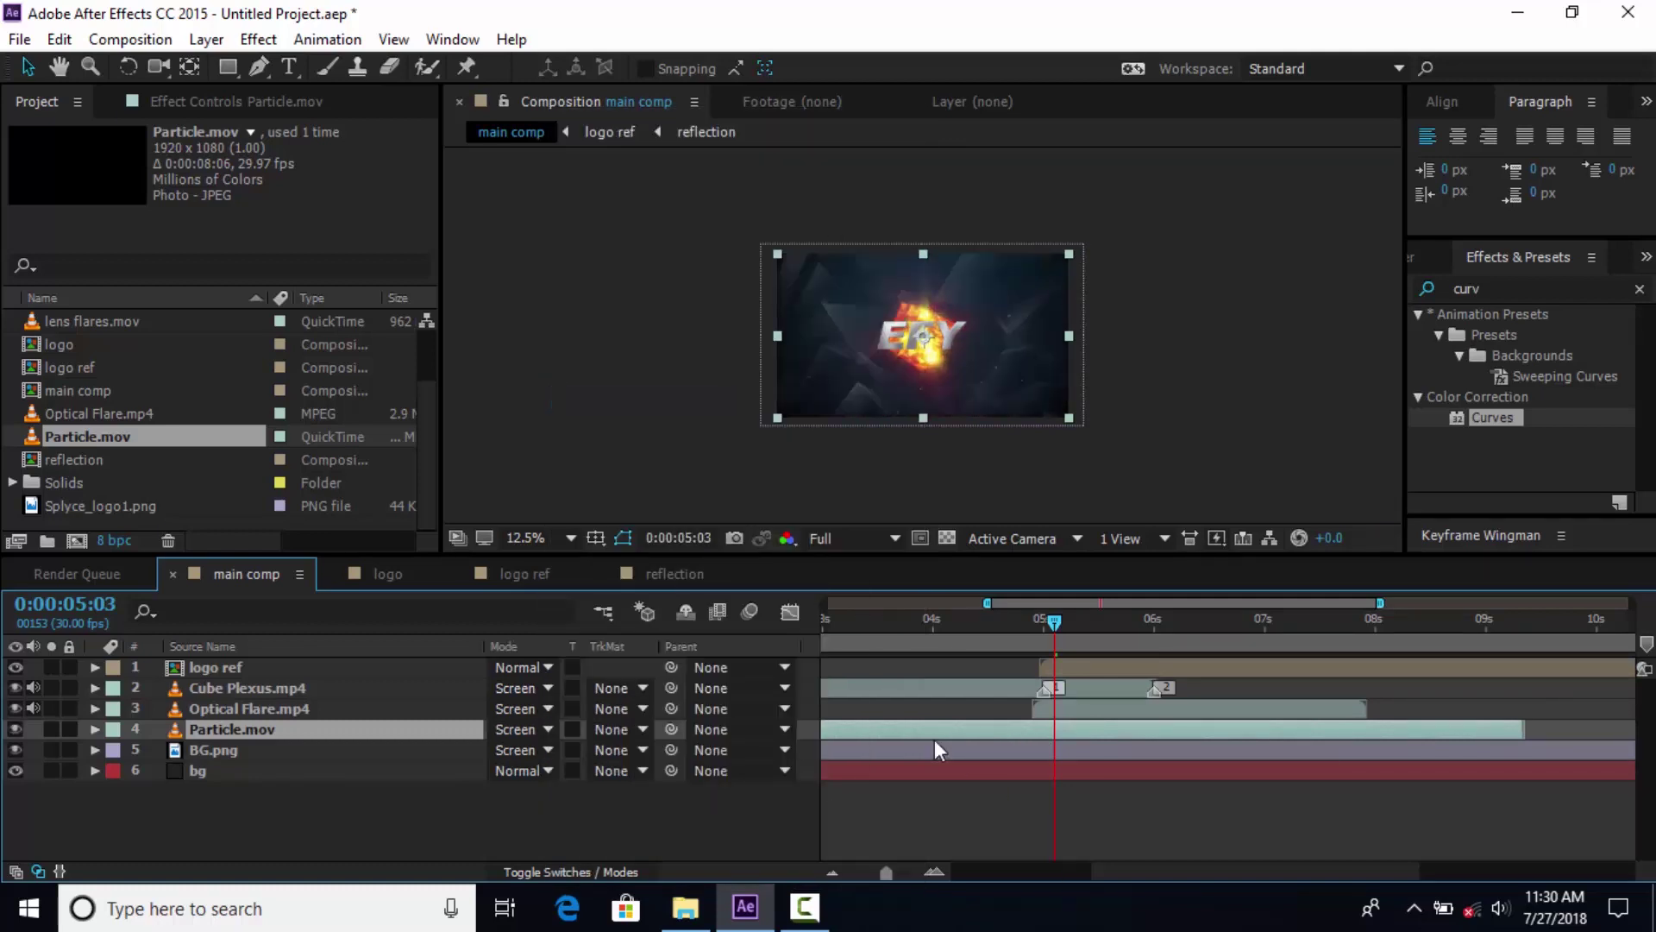
Shift the Particle.mov layer to start at about 5 seconds and check the frame at 0:00:04:29.
{"action": "left_click_drag", "start_coordinate": [980, 731], "coordinate": [1115, 728]}
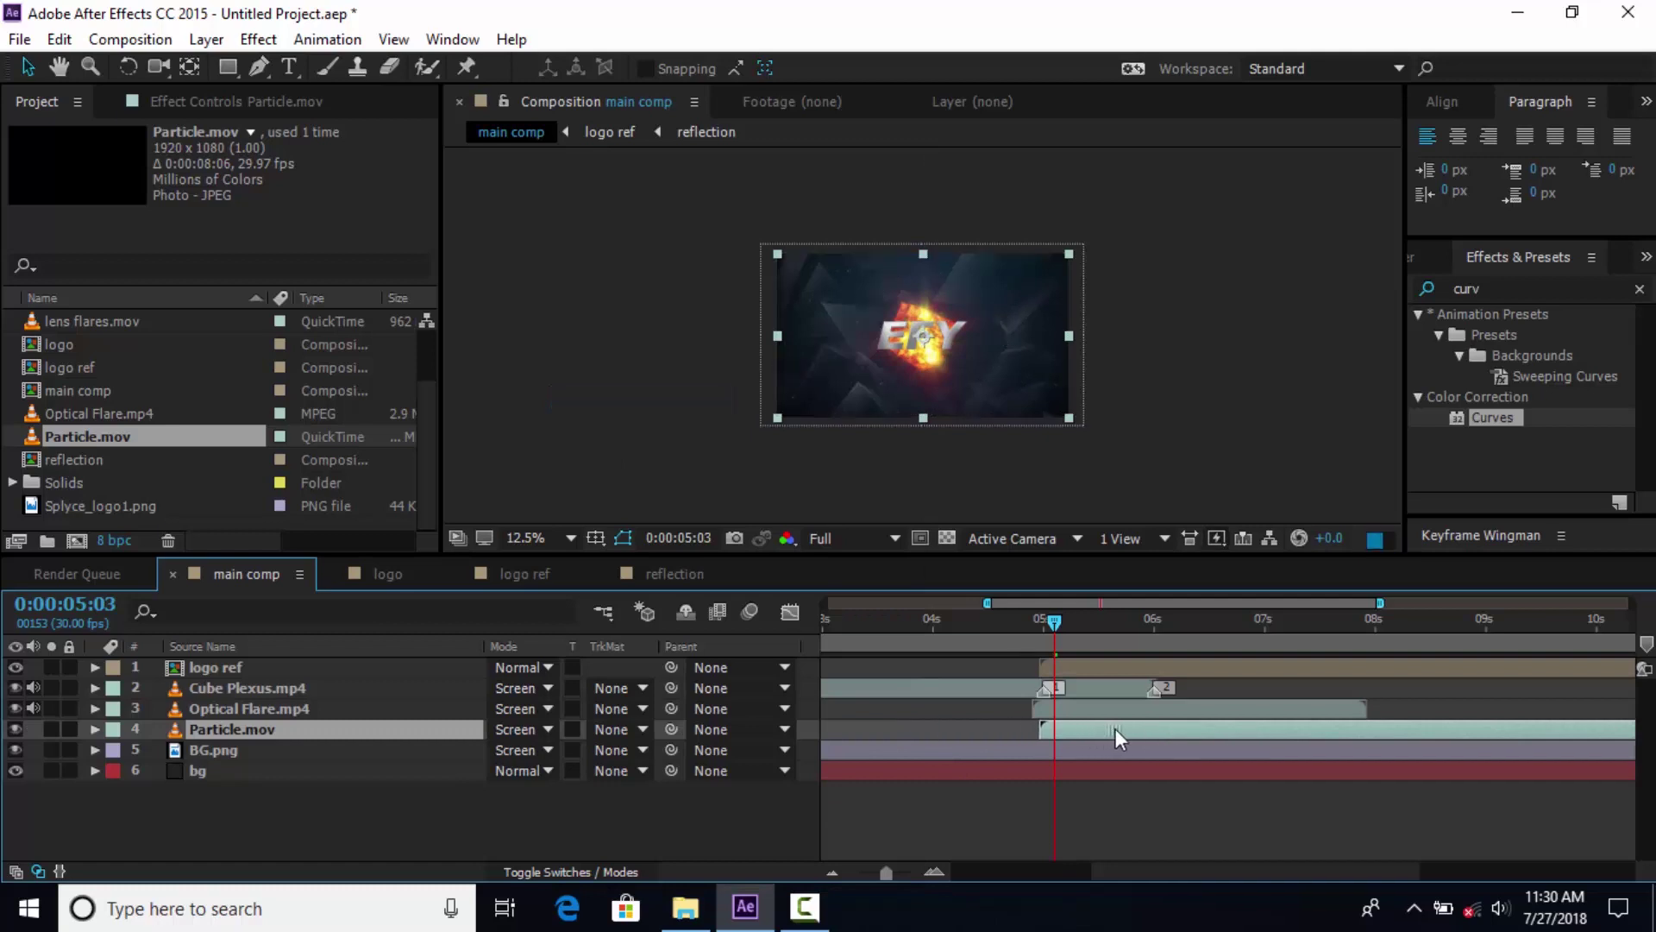
{"action": "left_click", "coordinate": [1037, 618]}
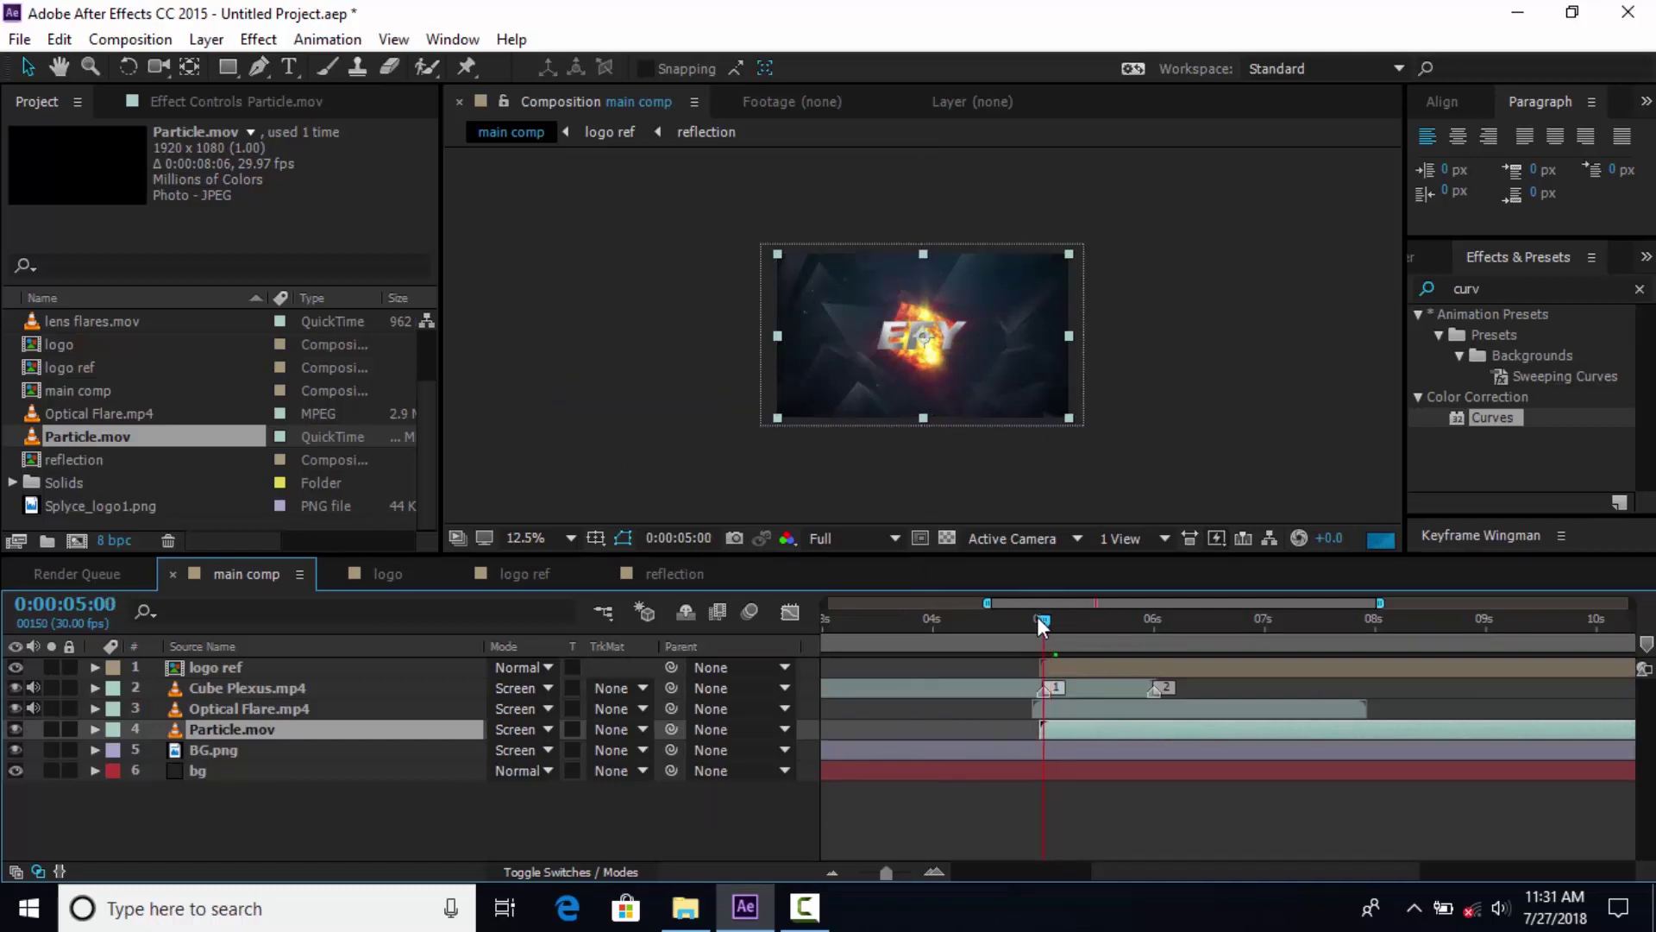
{"action": "left_click", "coordinate": [1036, 618]}
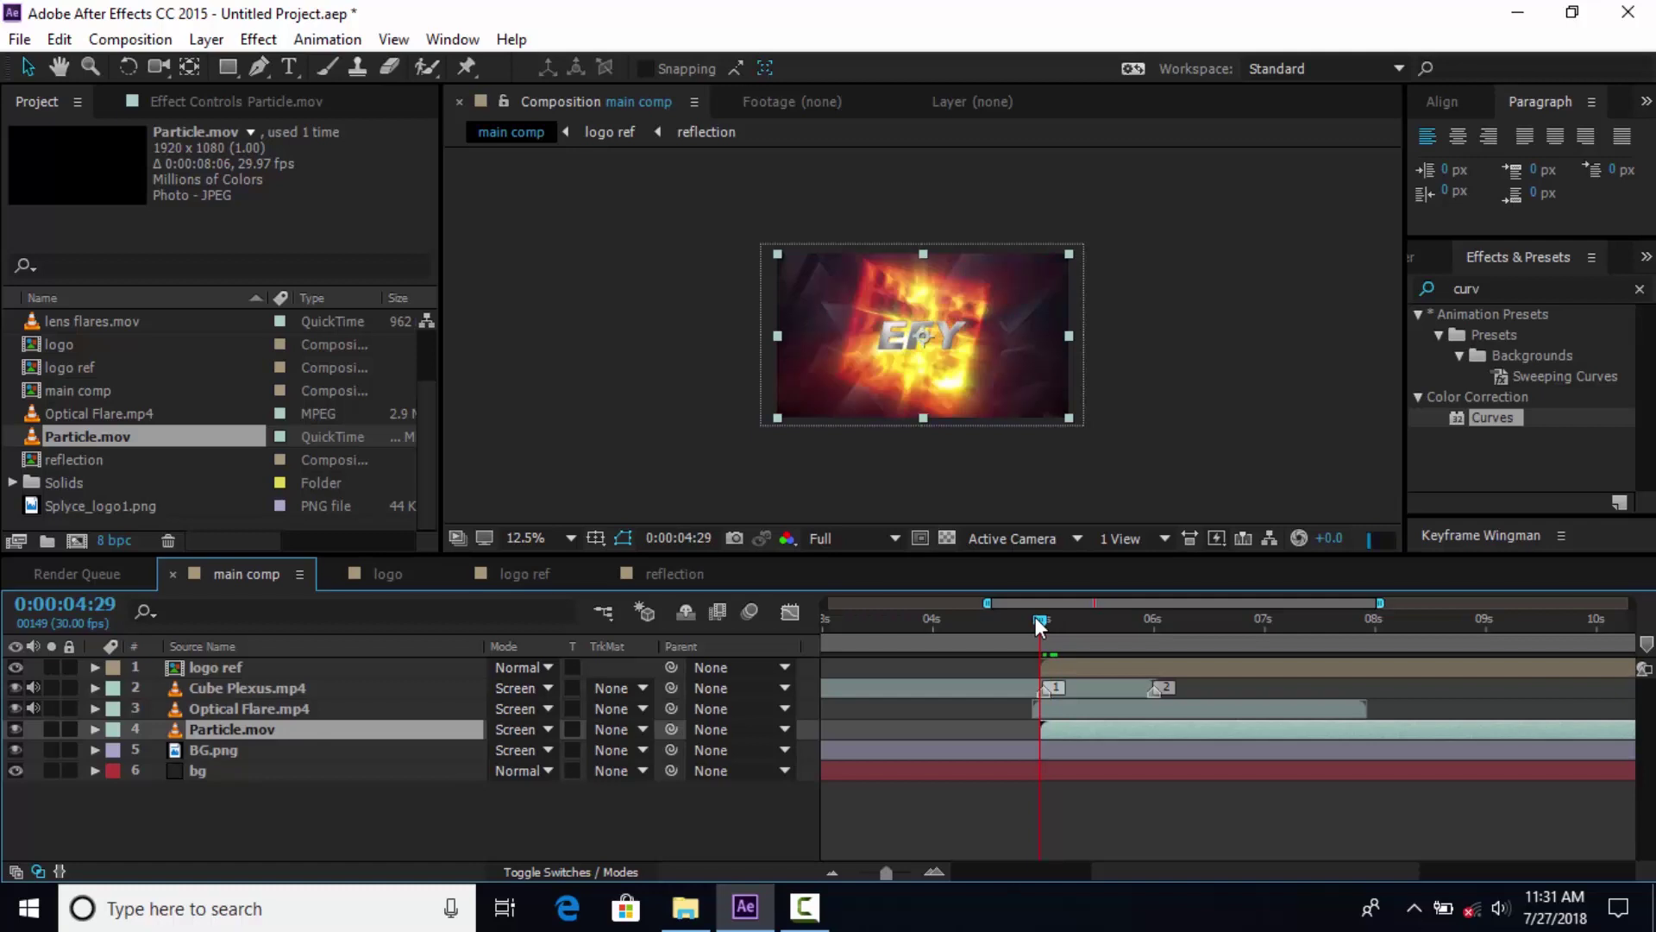
Enable Time Remapping on the Optical Flare.mp4 layer.
{"action": "left_click", "coordinate": [1076, 704]}
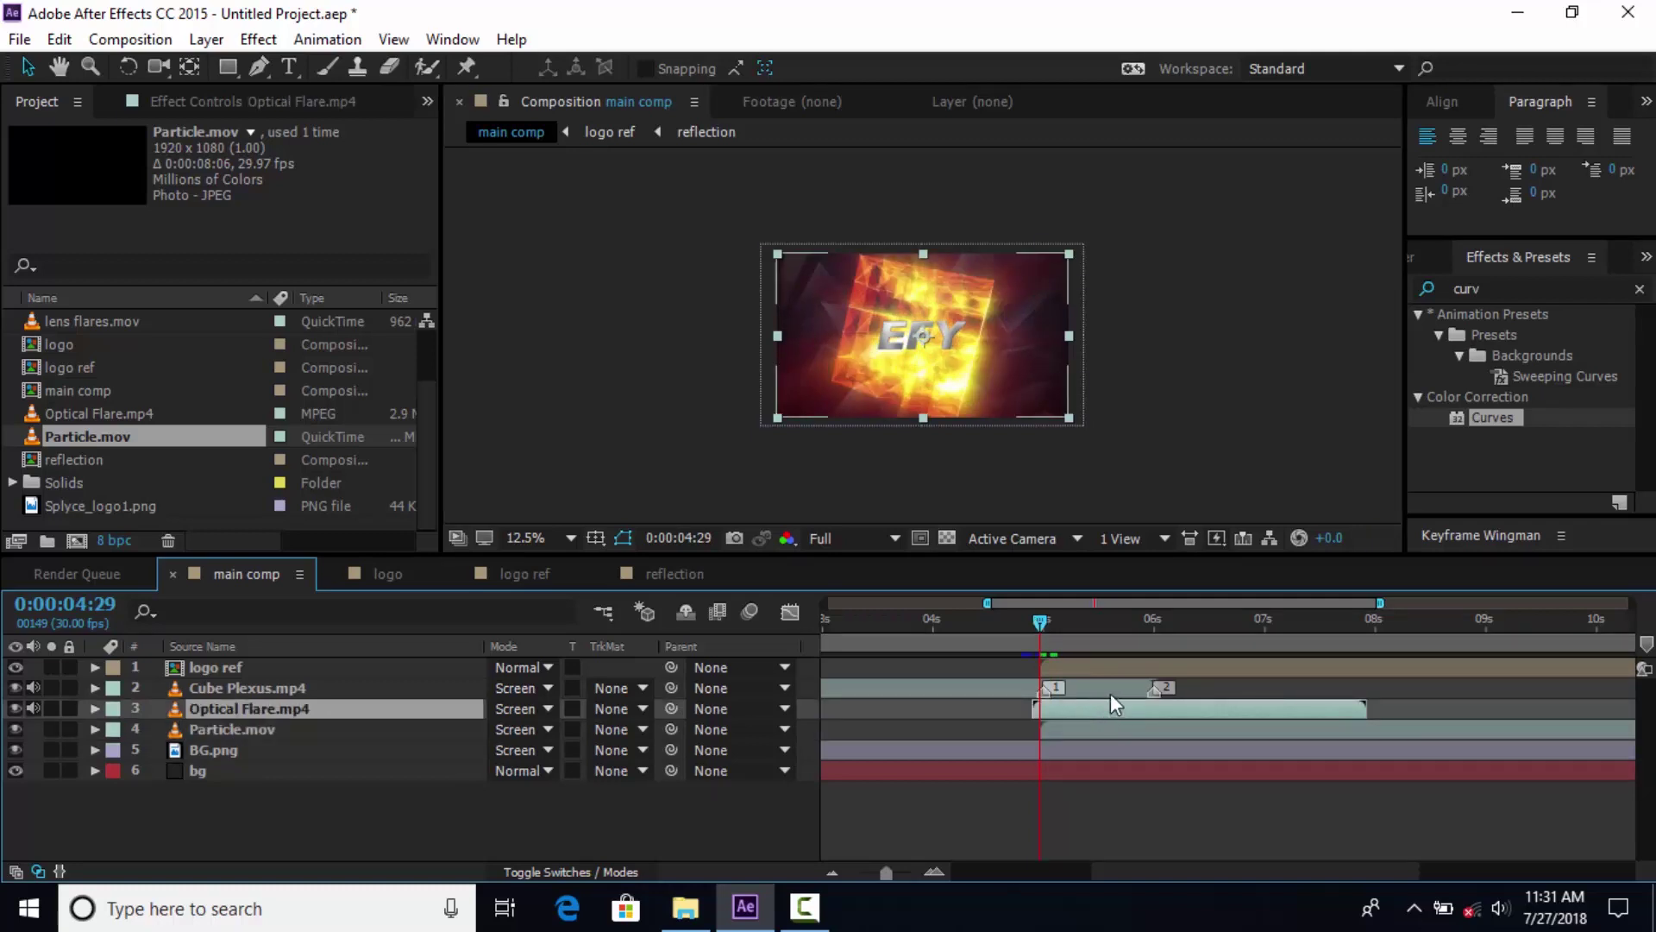
{"action": "right_click", "coordinate": [1262, 706]}
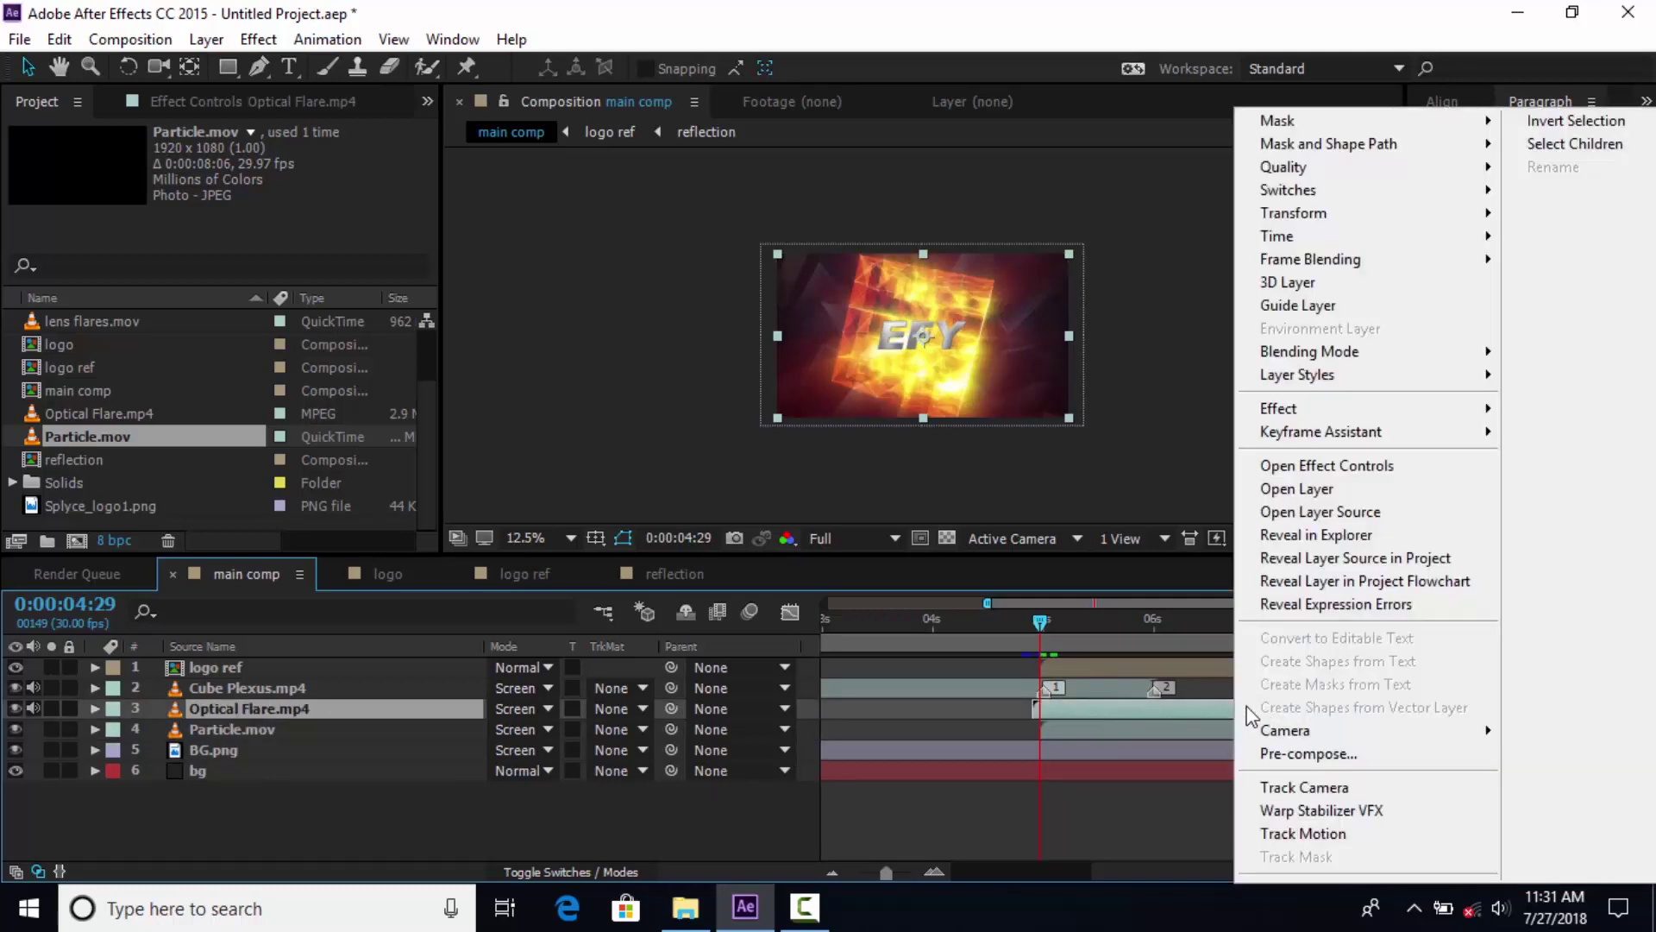
{"action": "left_click", "coordinate": [1193, 704]}
{"action": "left_click", "coordinate": [867, 872]}
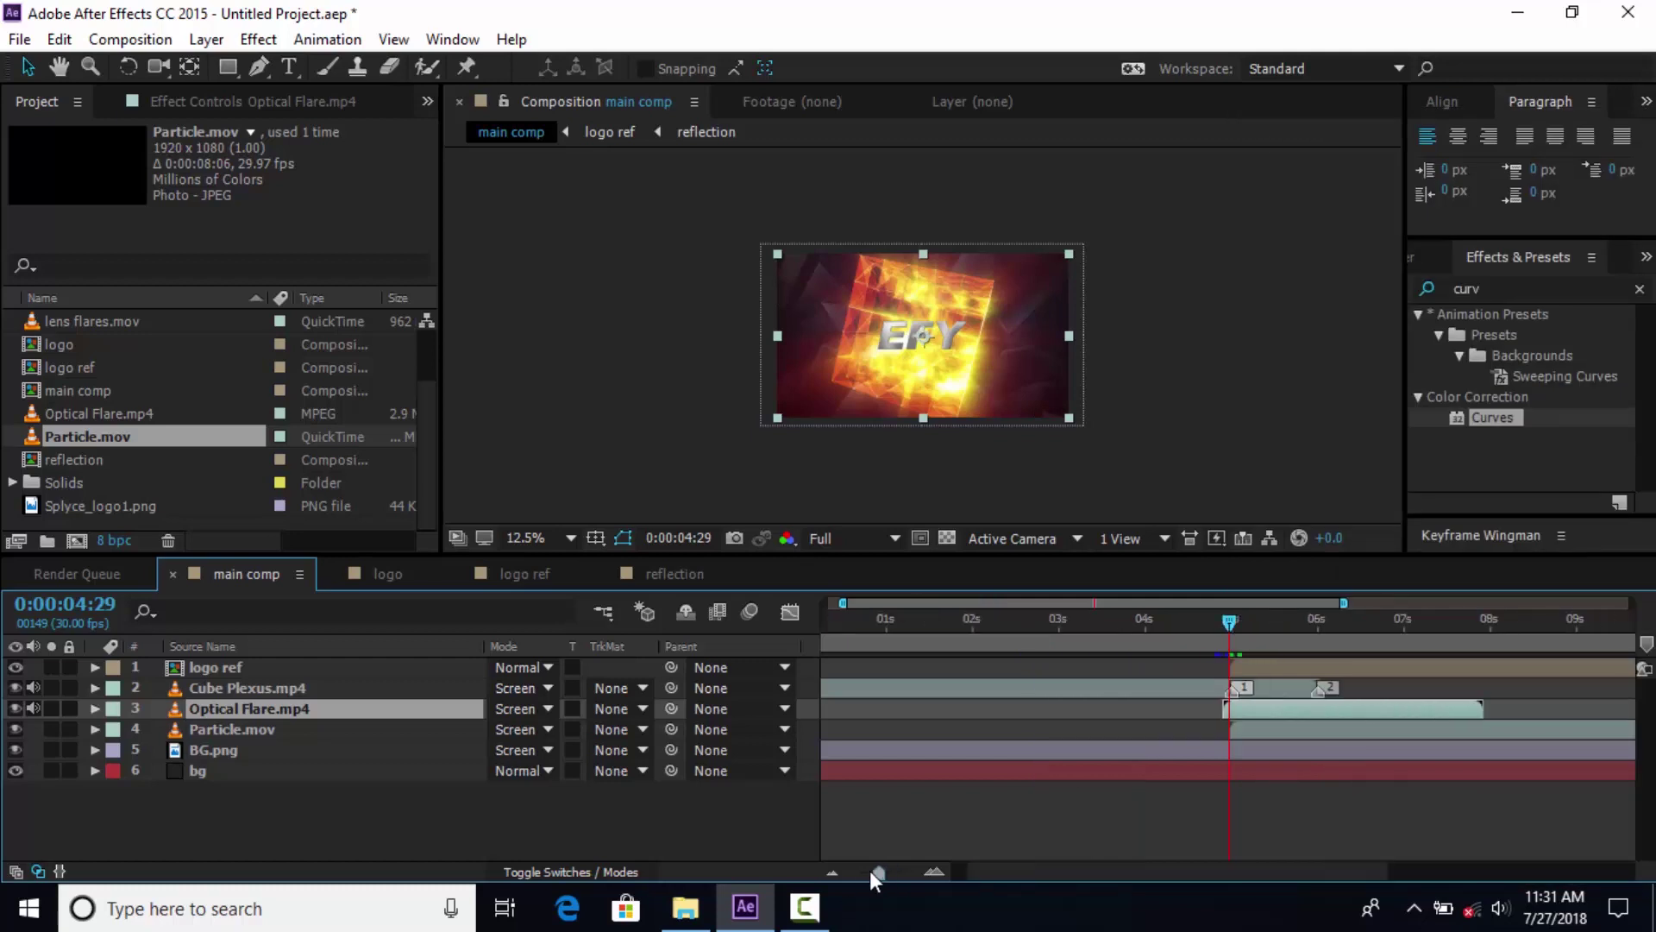
{"action": "right_click", "coordinate": [1305, 712]}
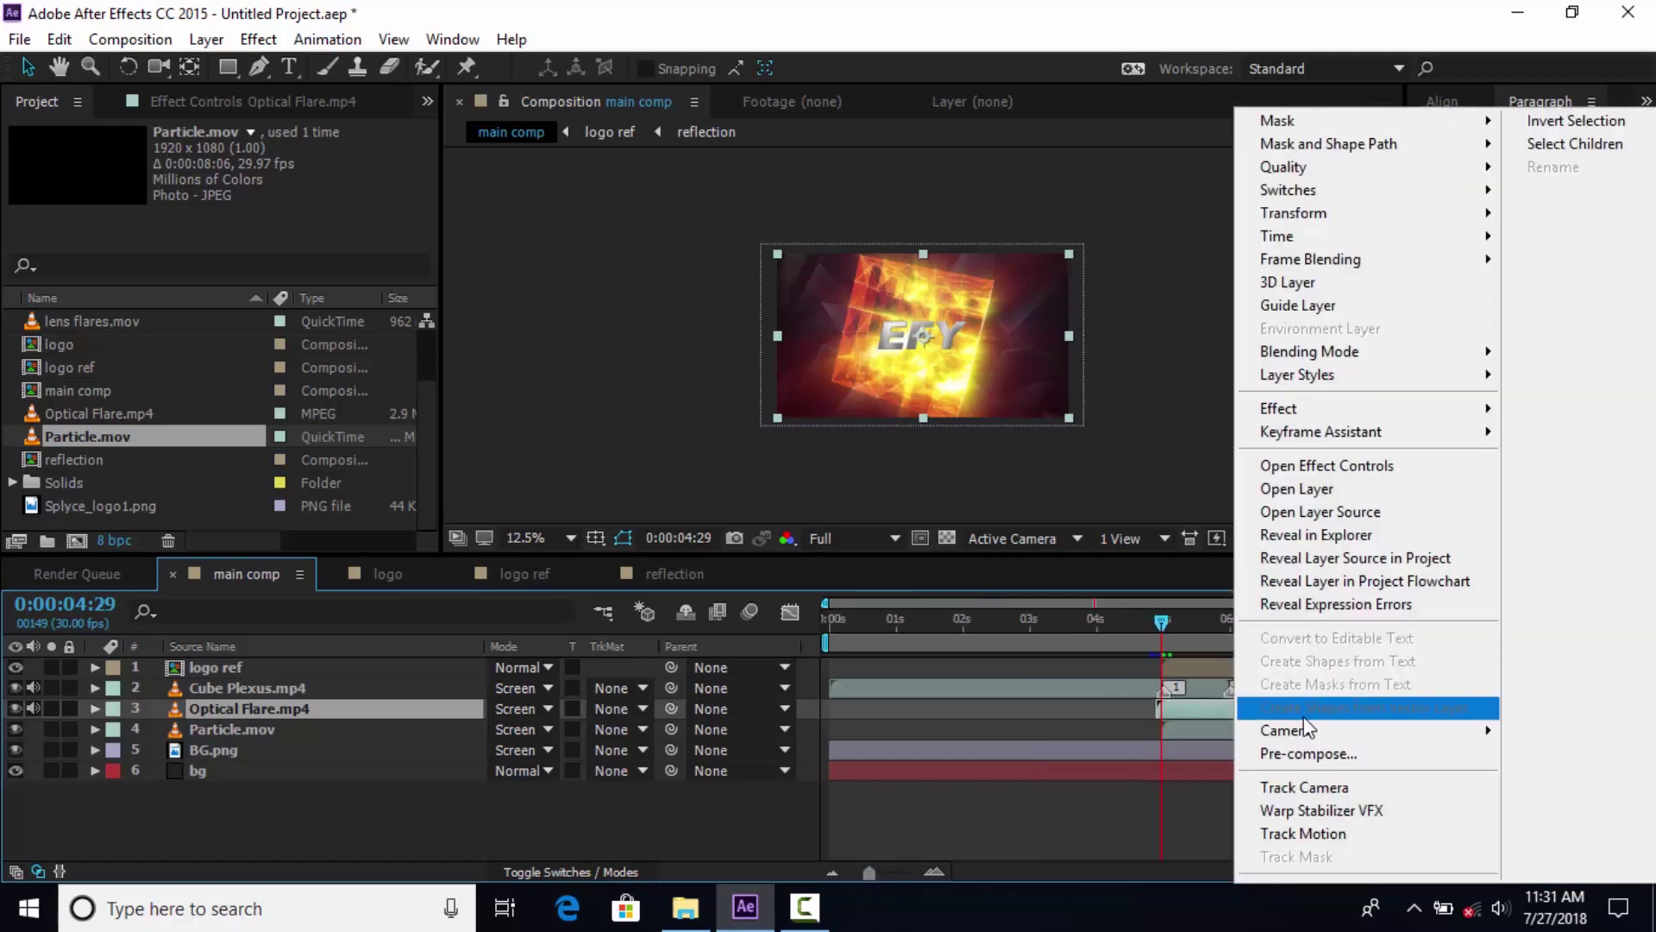
{"action": "mouse_move", "coordinate": [1322, 241]}
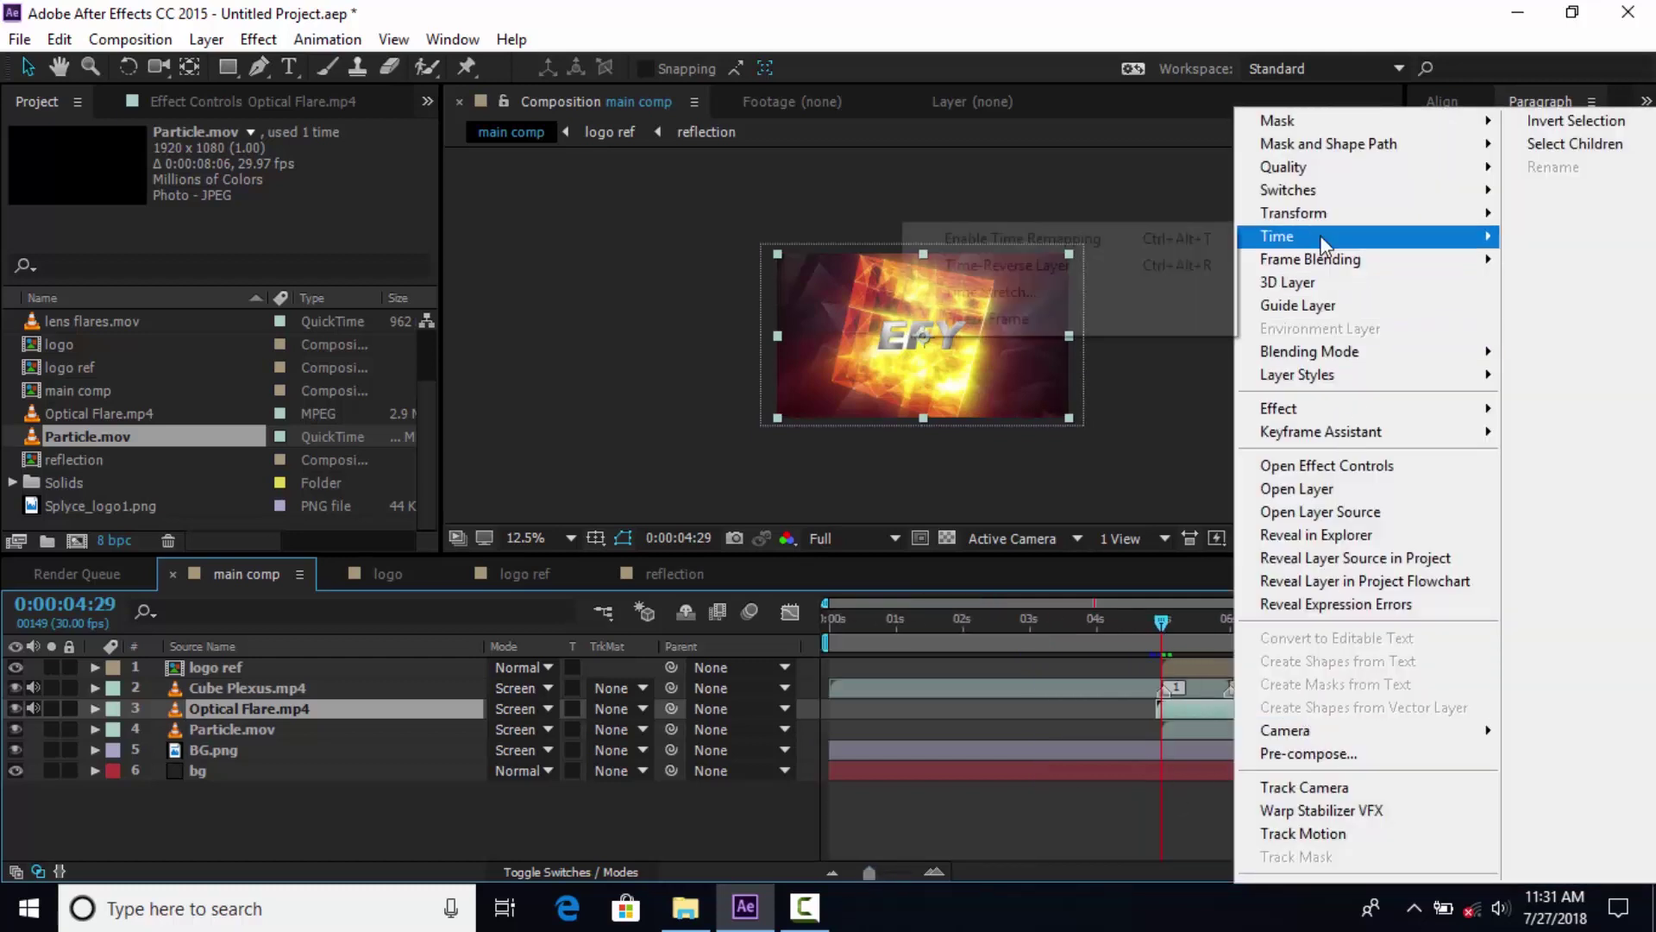
{"action": "left_click", "coordinate": [1099, 243]}
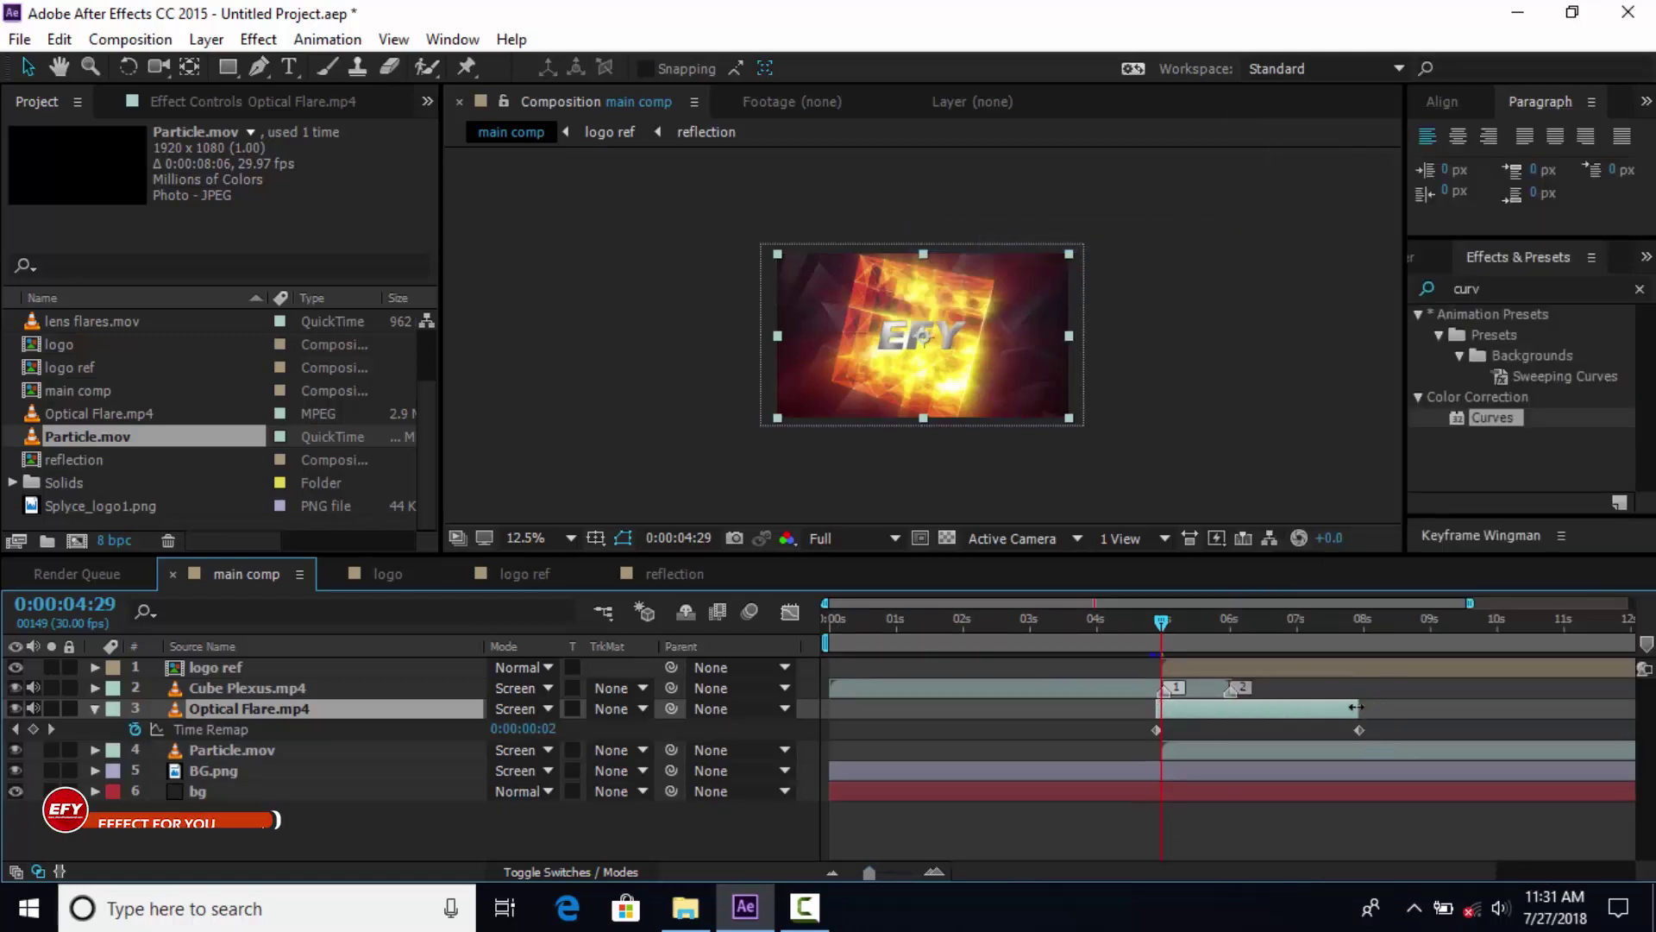
Extend Optical Flare.mp4 to just before 12 seconds and move its last Time Remap keyframe to about 10.5 seconds, then collapse the layer.
{"action": "left_click_drag", "start_coordinate": [1359, 709], "coordinate": [1602, 709]}
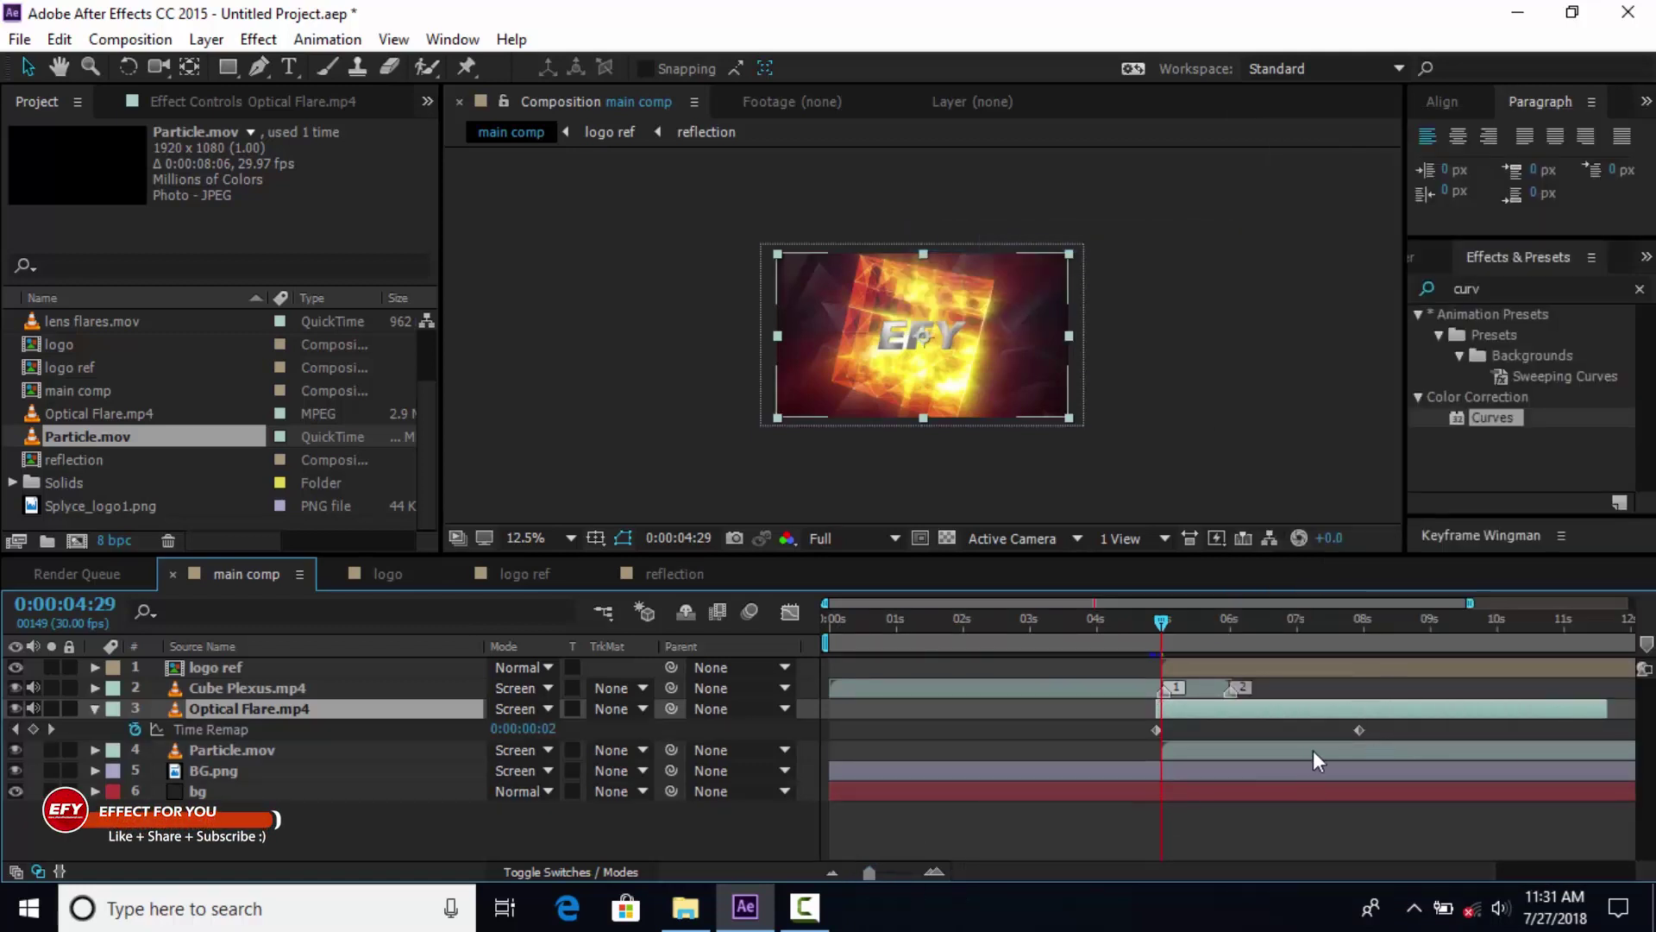
{"action": "left_click_drag", "start_coordinate": [1360, 731], "coordinate": [1535, 731]}
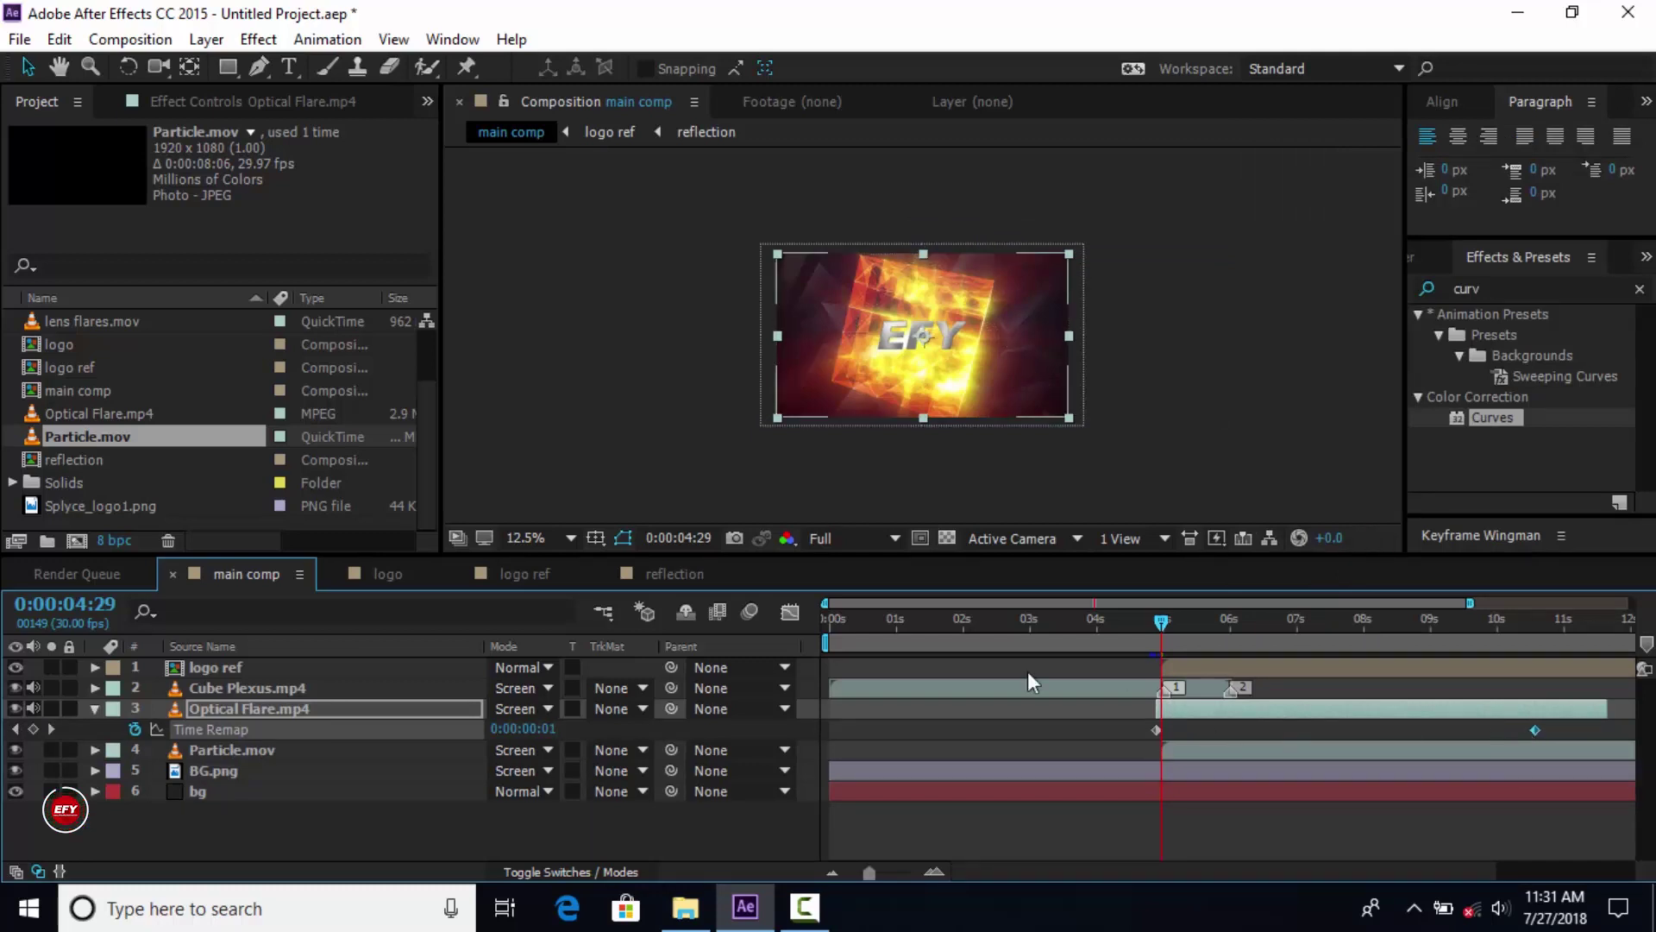
{"action": "left_click", "coordinate": [366, 831]}
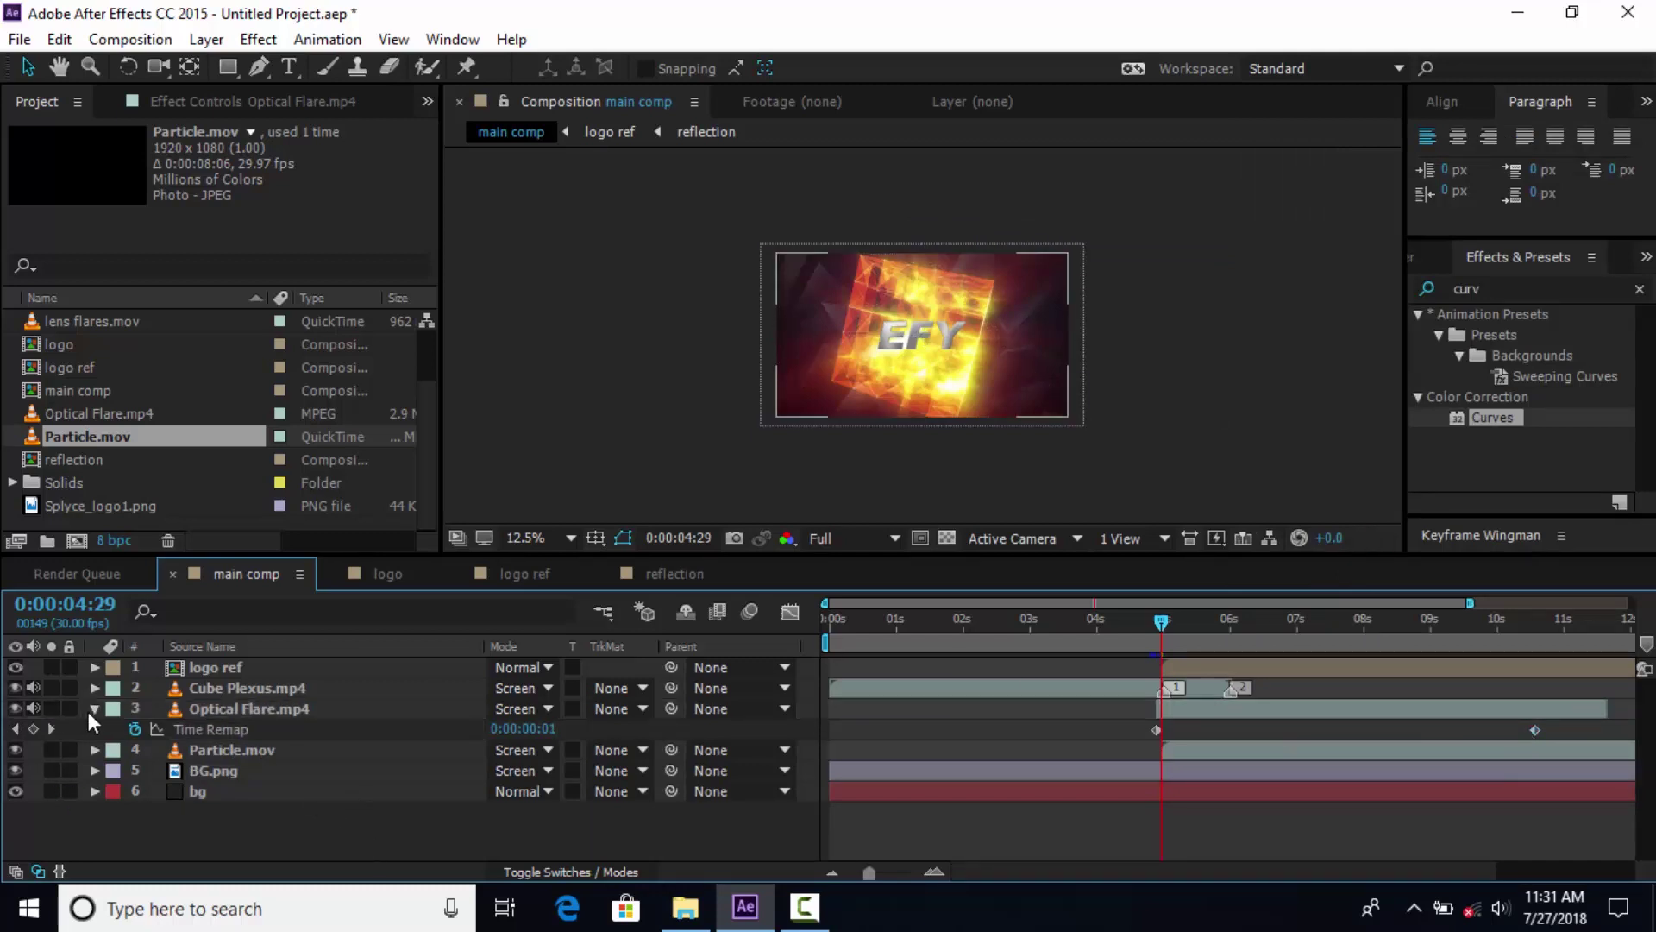
{"action": "left_click", "coordinate": [93, 709]}
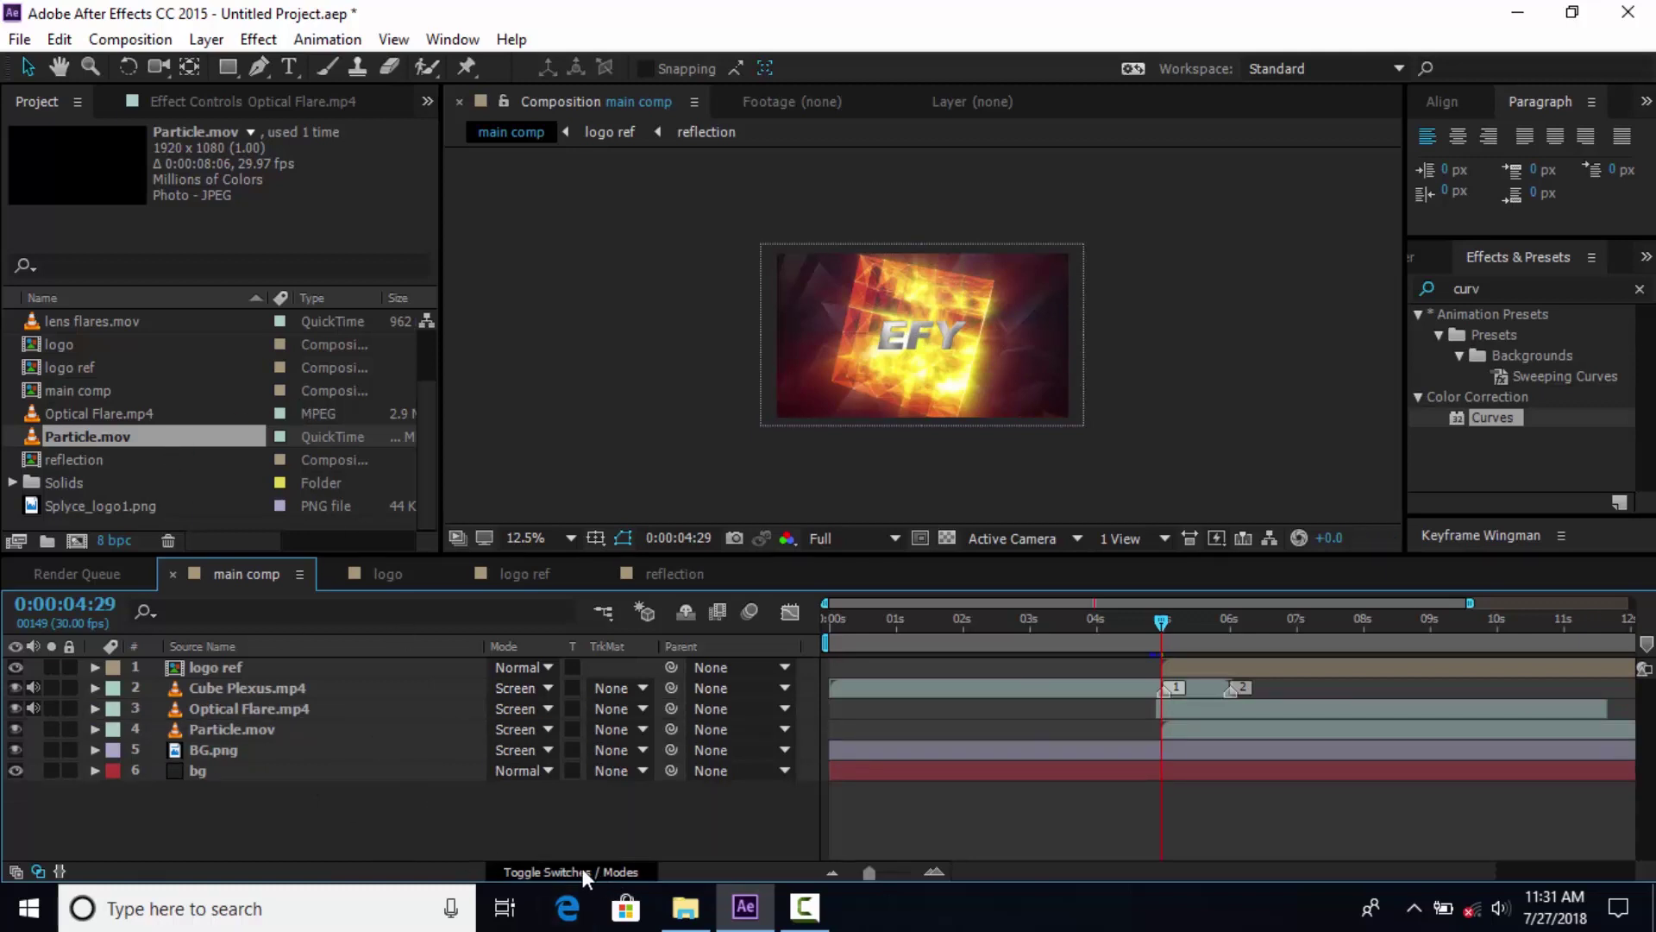
Turn the BG.png and logo ref layers into 3D layers.
{"action": "left_click", "coordinate": [543, 870]}
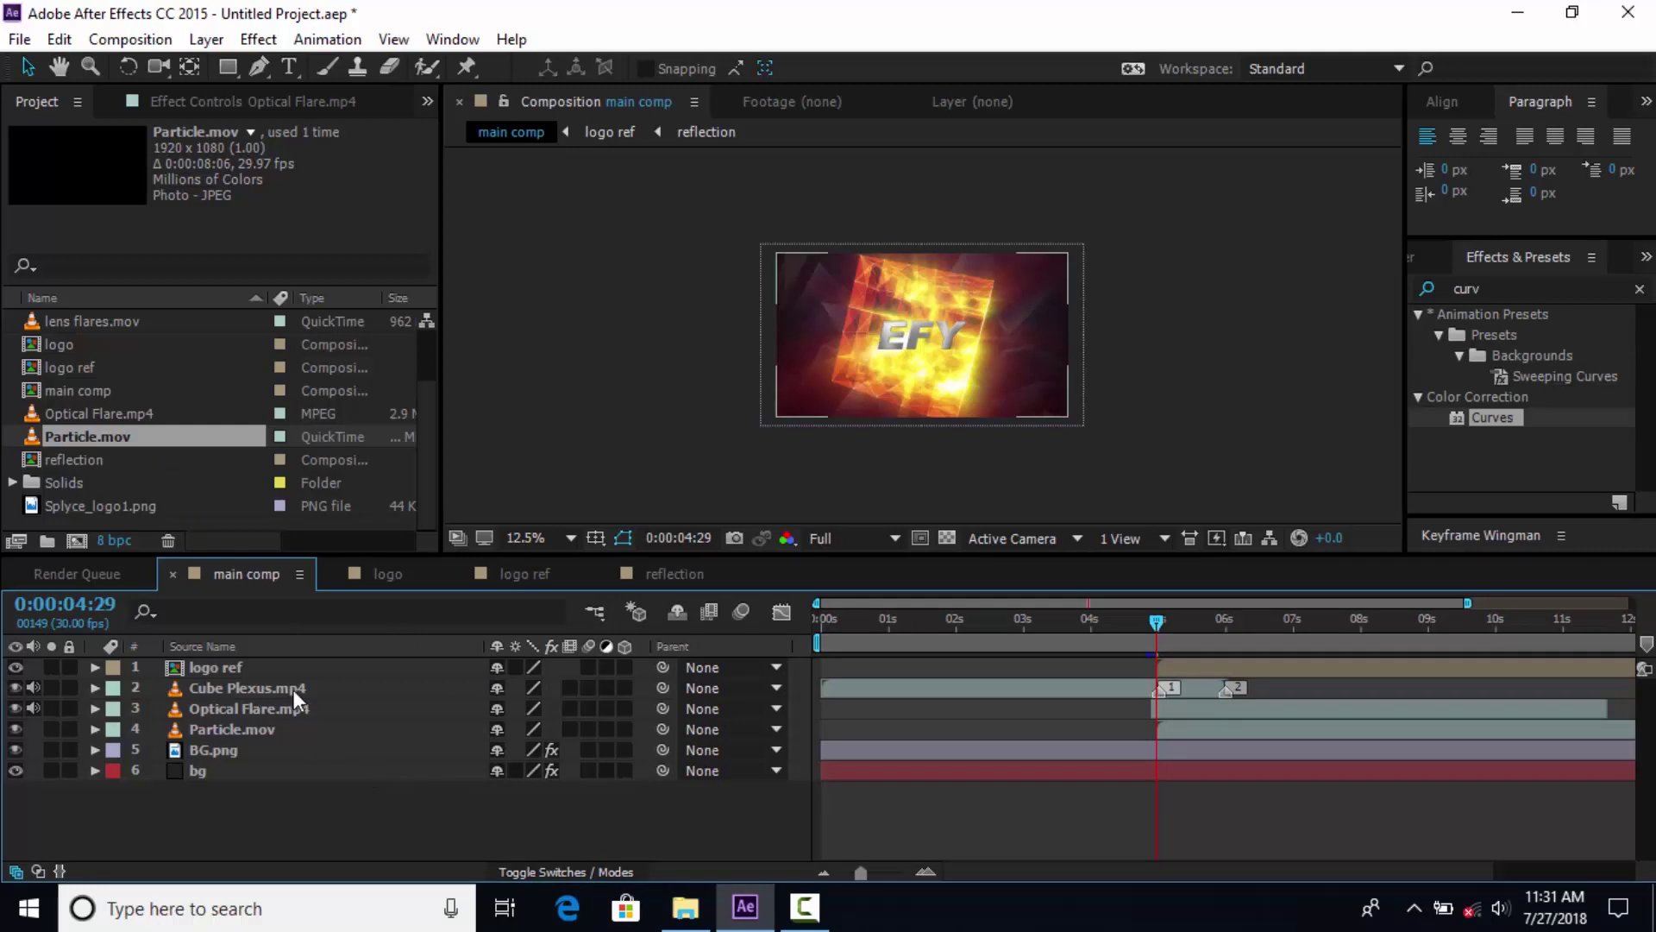
{"action": "left_click", "coordinate": [245, 753]}
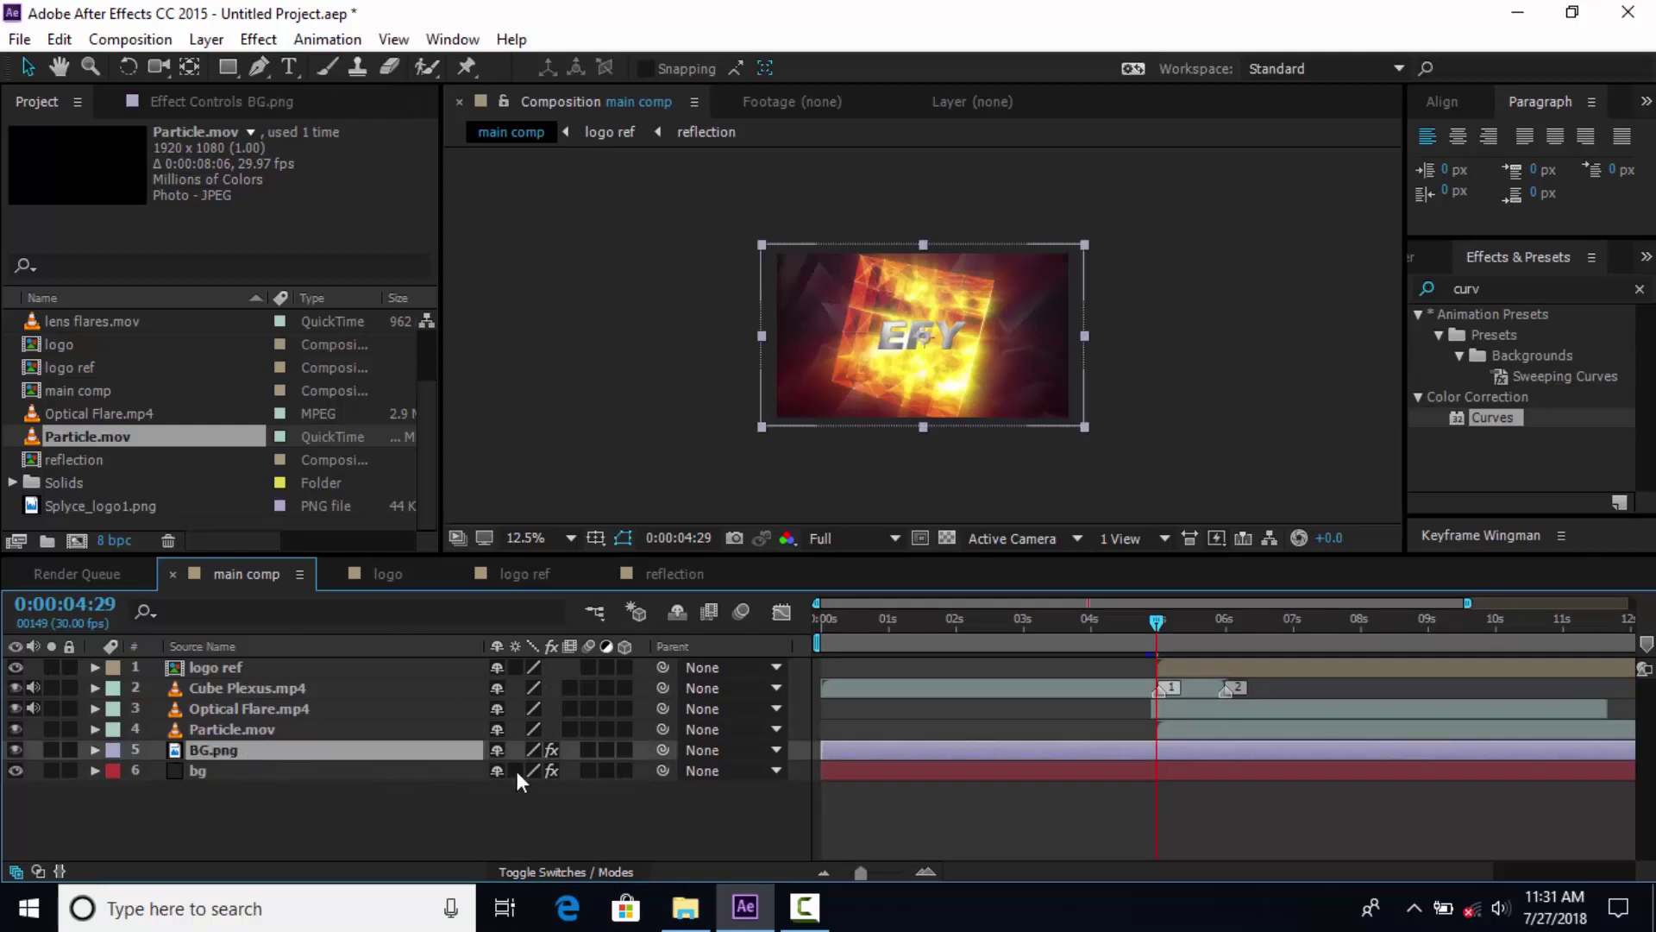
{"action": "left_click", "coordinate": [628, 752]}
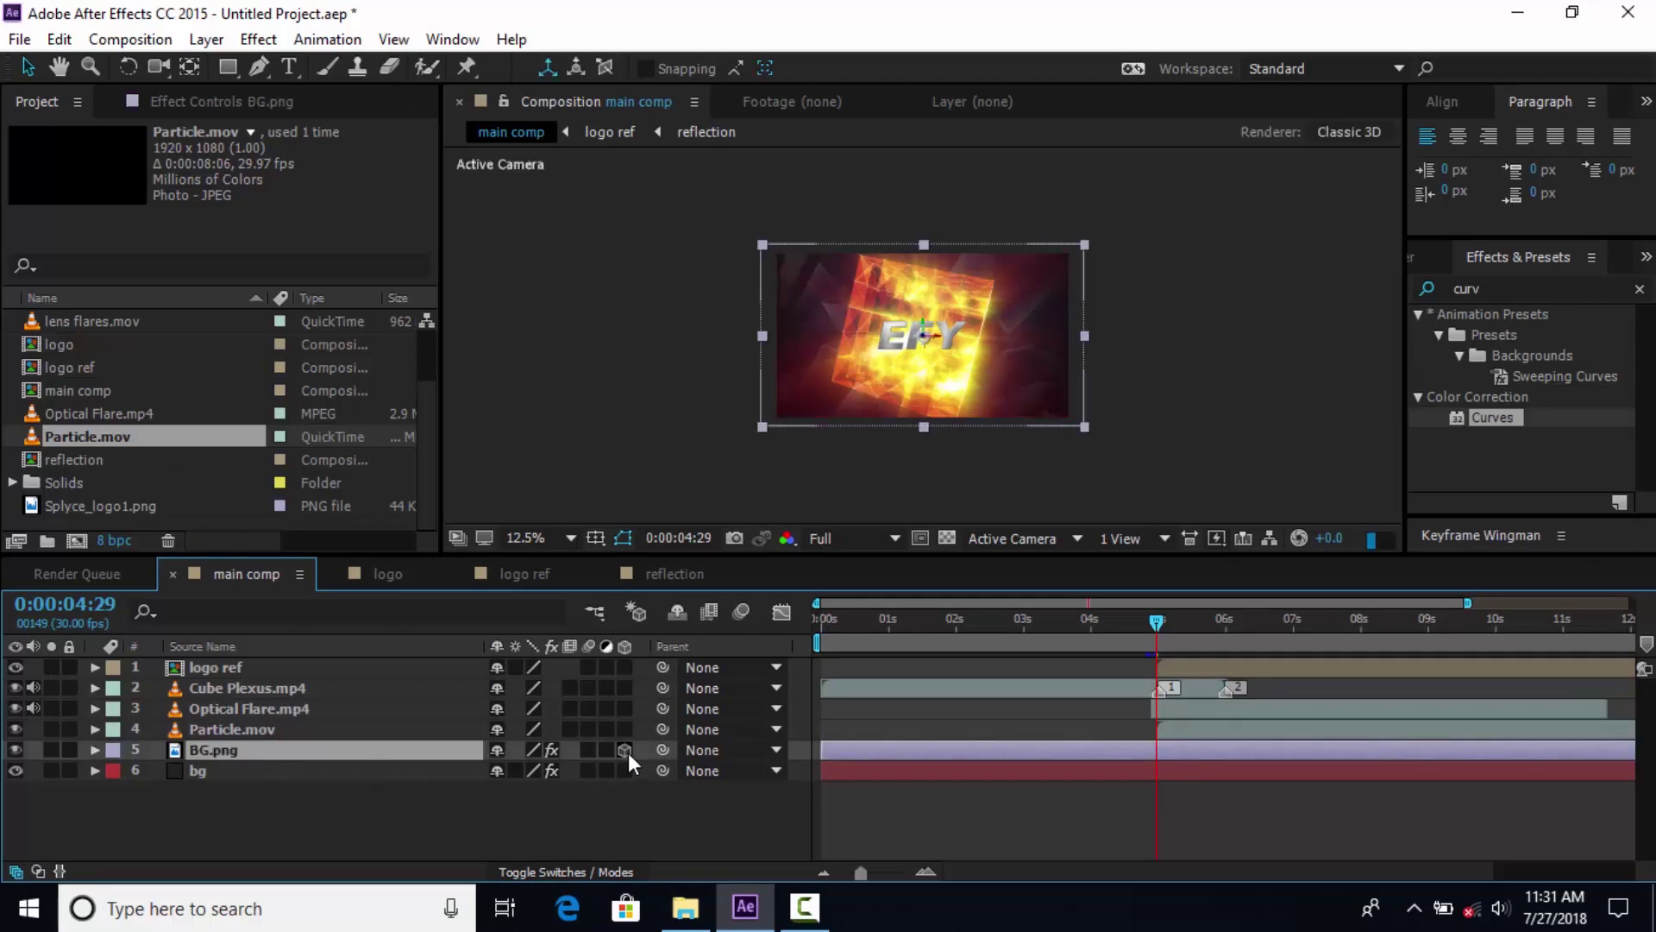
{"action": "left_click", "coordinate": [625, 666]}
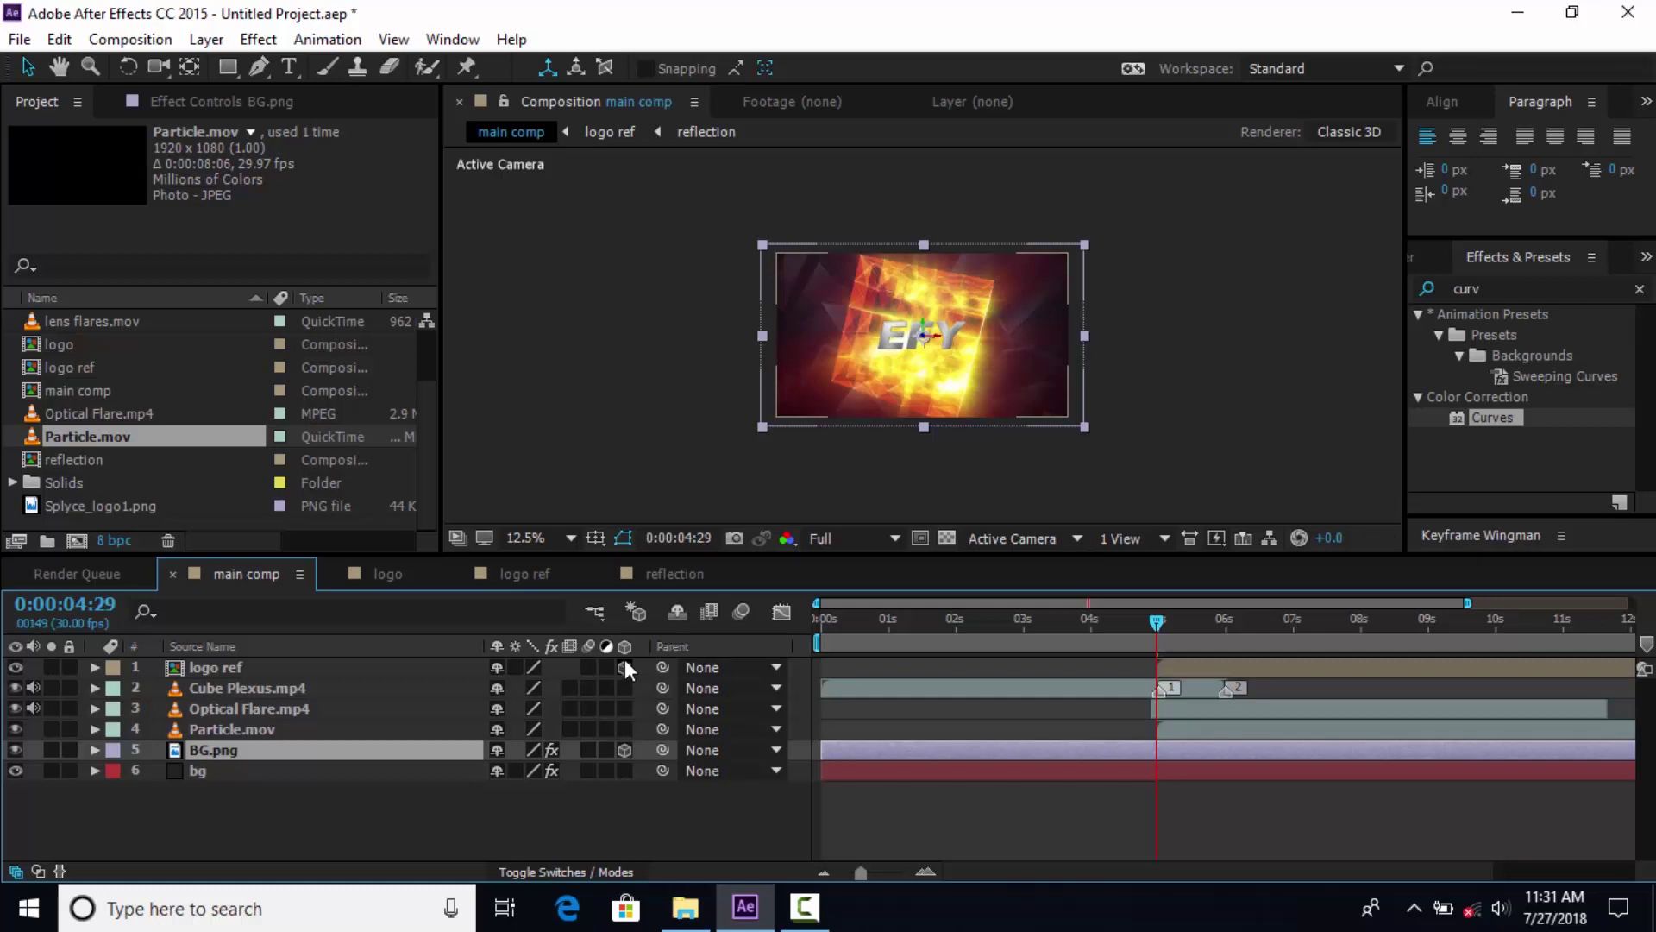
Add a Two-Node Camera with the 35mm preset to the main comp.
{"action": "right_click", "coordinate": [629, 811]}
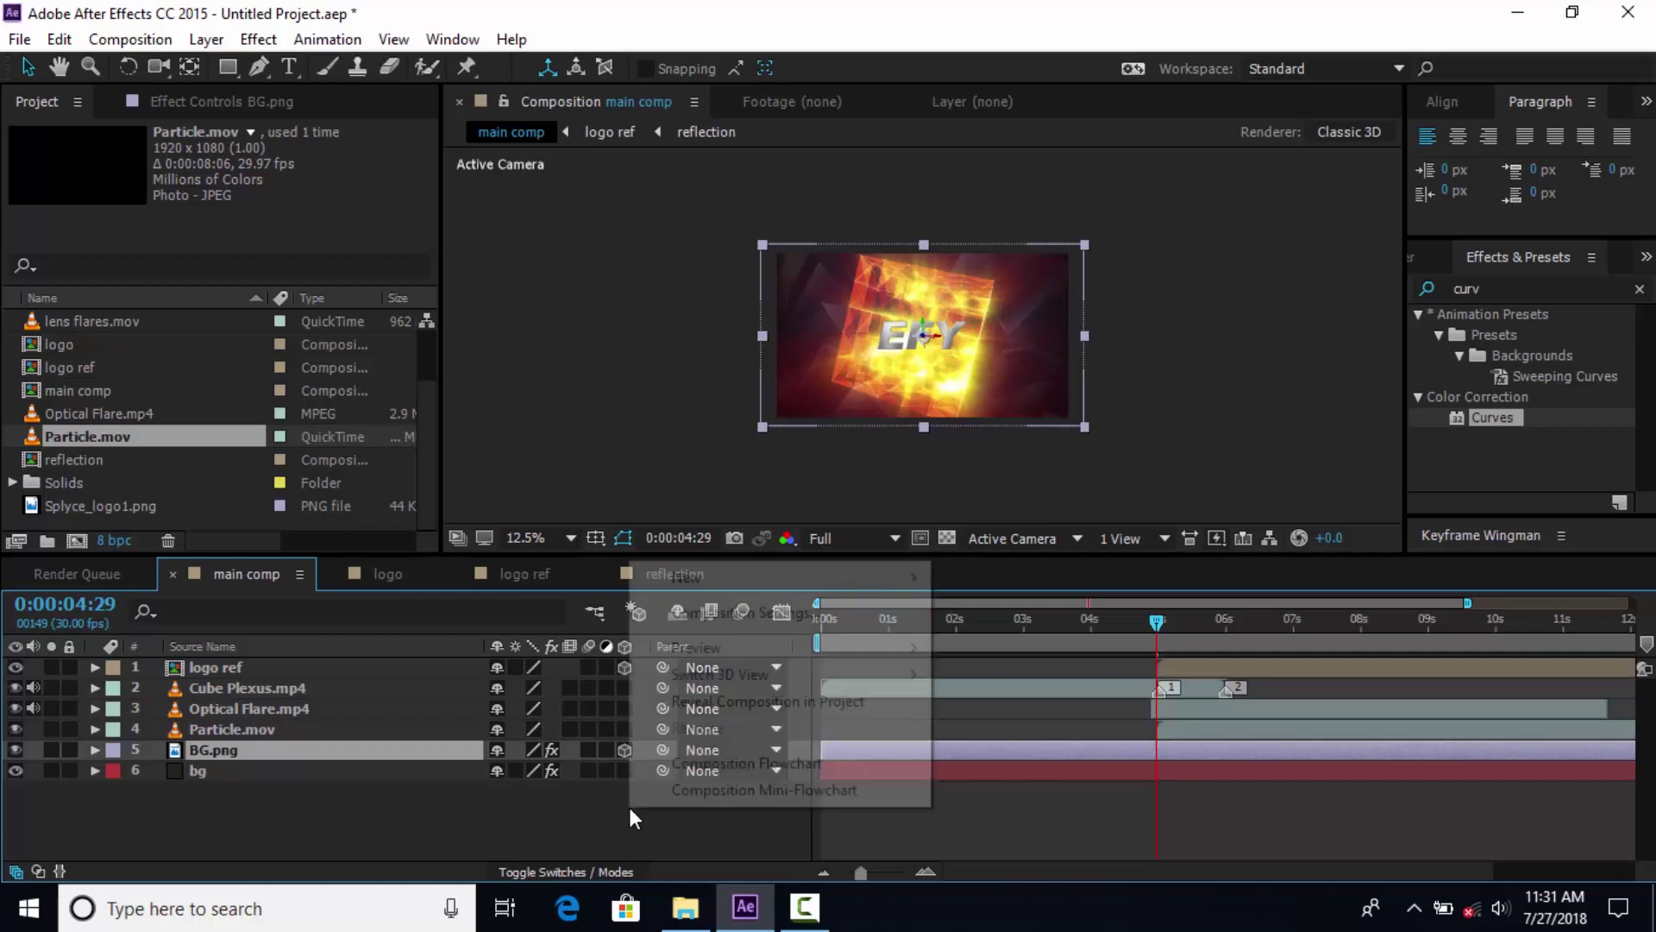
{"action": "mouse_move", "coordinate": [738, 588]}
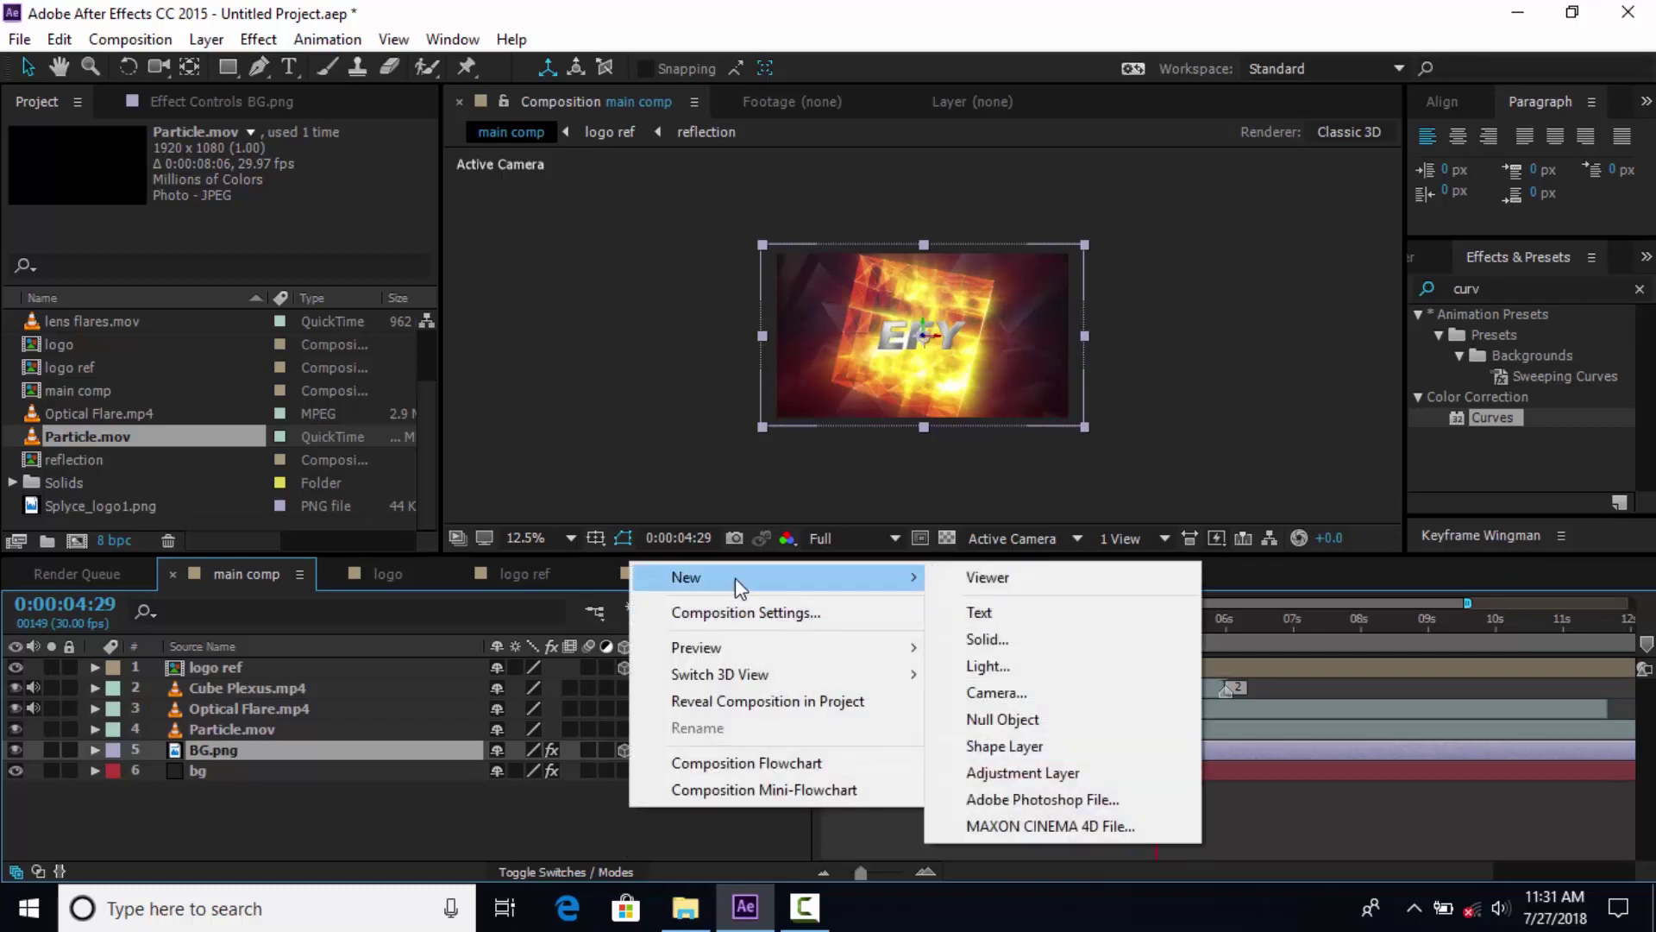
{"action": "left_click", "coordinate": [997, 691]}
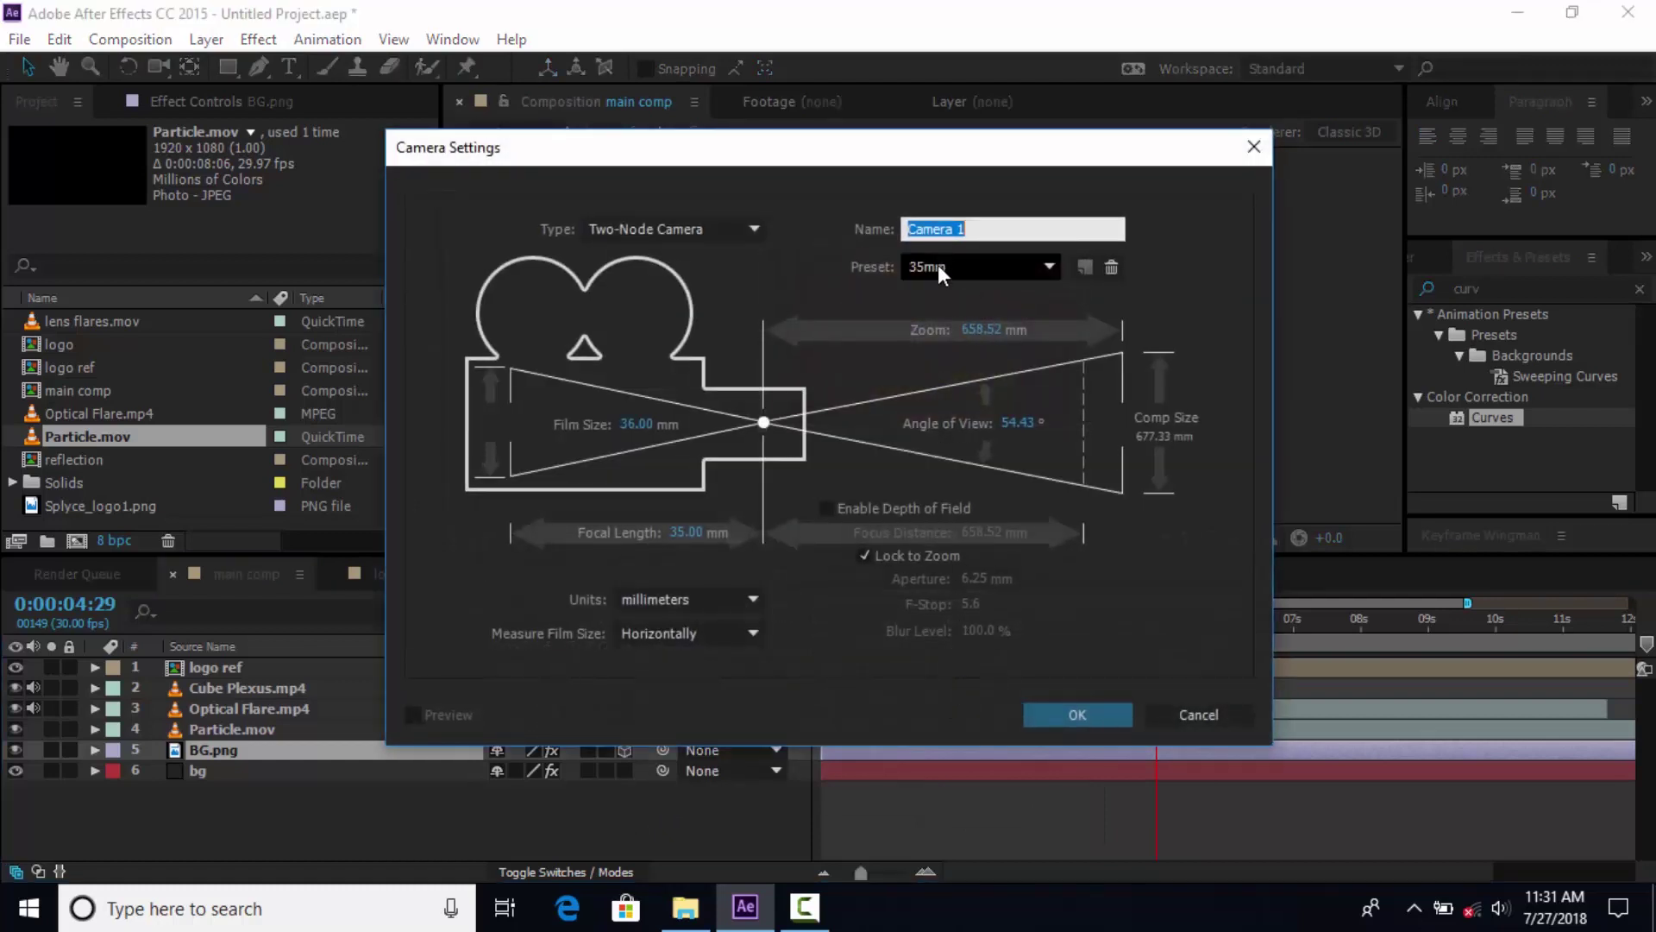
{"action": "left_click", "coordinate": [1080, 711]}
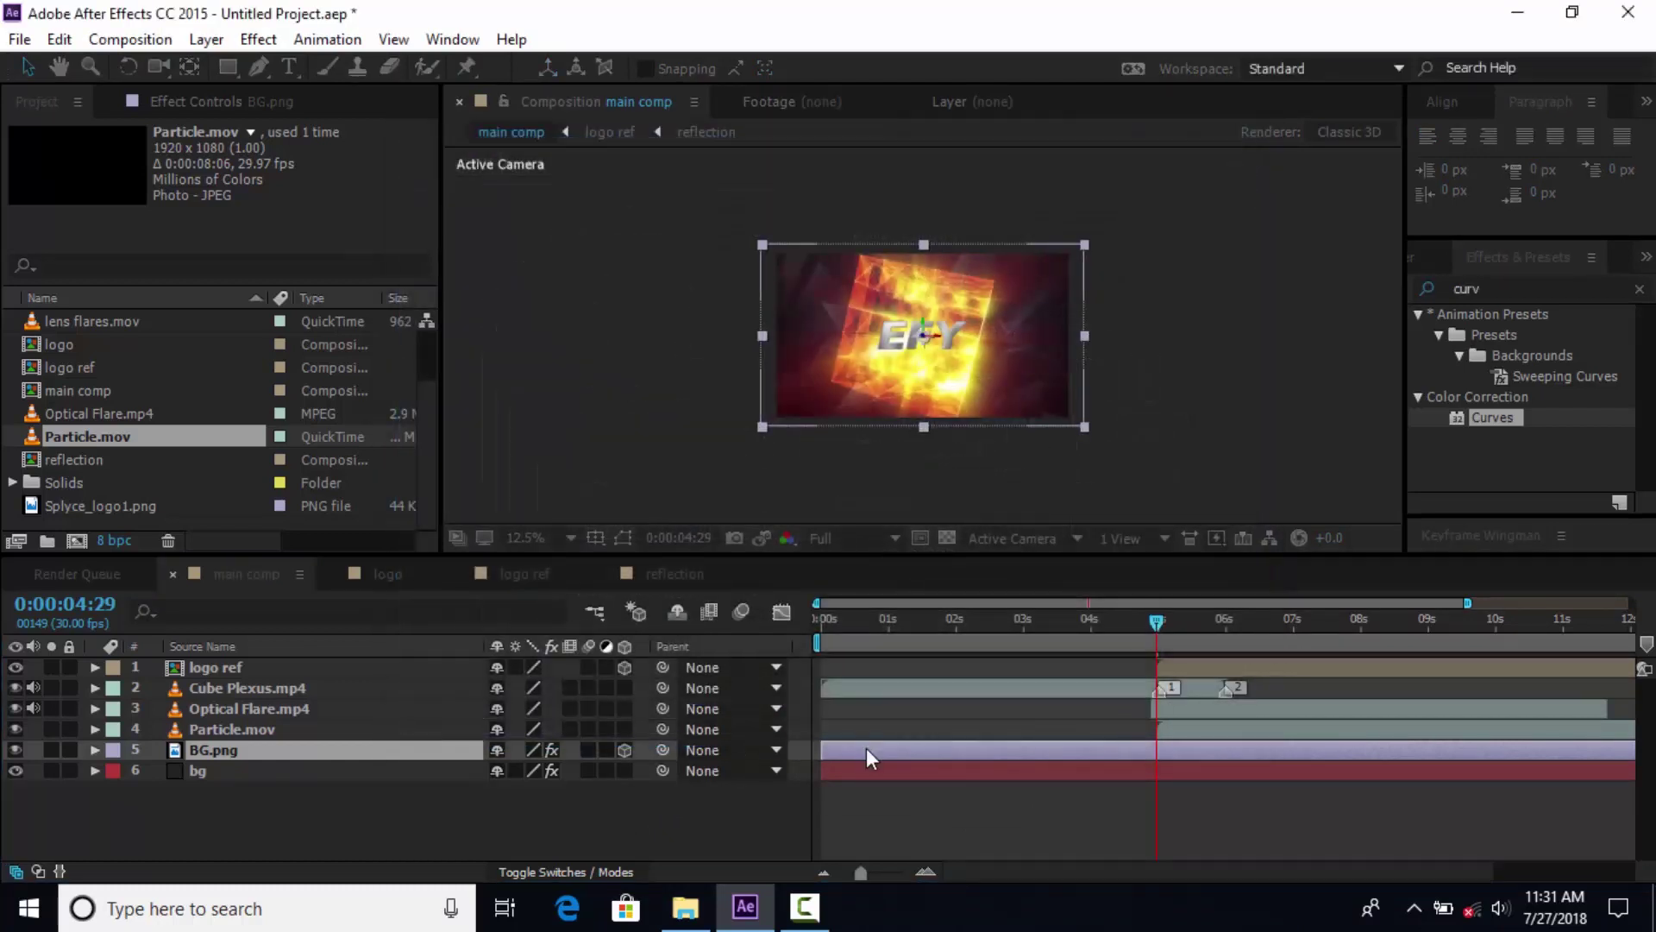
Add a null object and move it together with Camera 1 to the top of the layer stack.
{"action": "right_click", "coordinate": [631, 818]}
{"action": "mouse_move", "coordinate": [722, 591]}
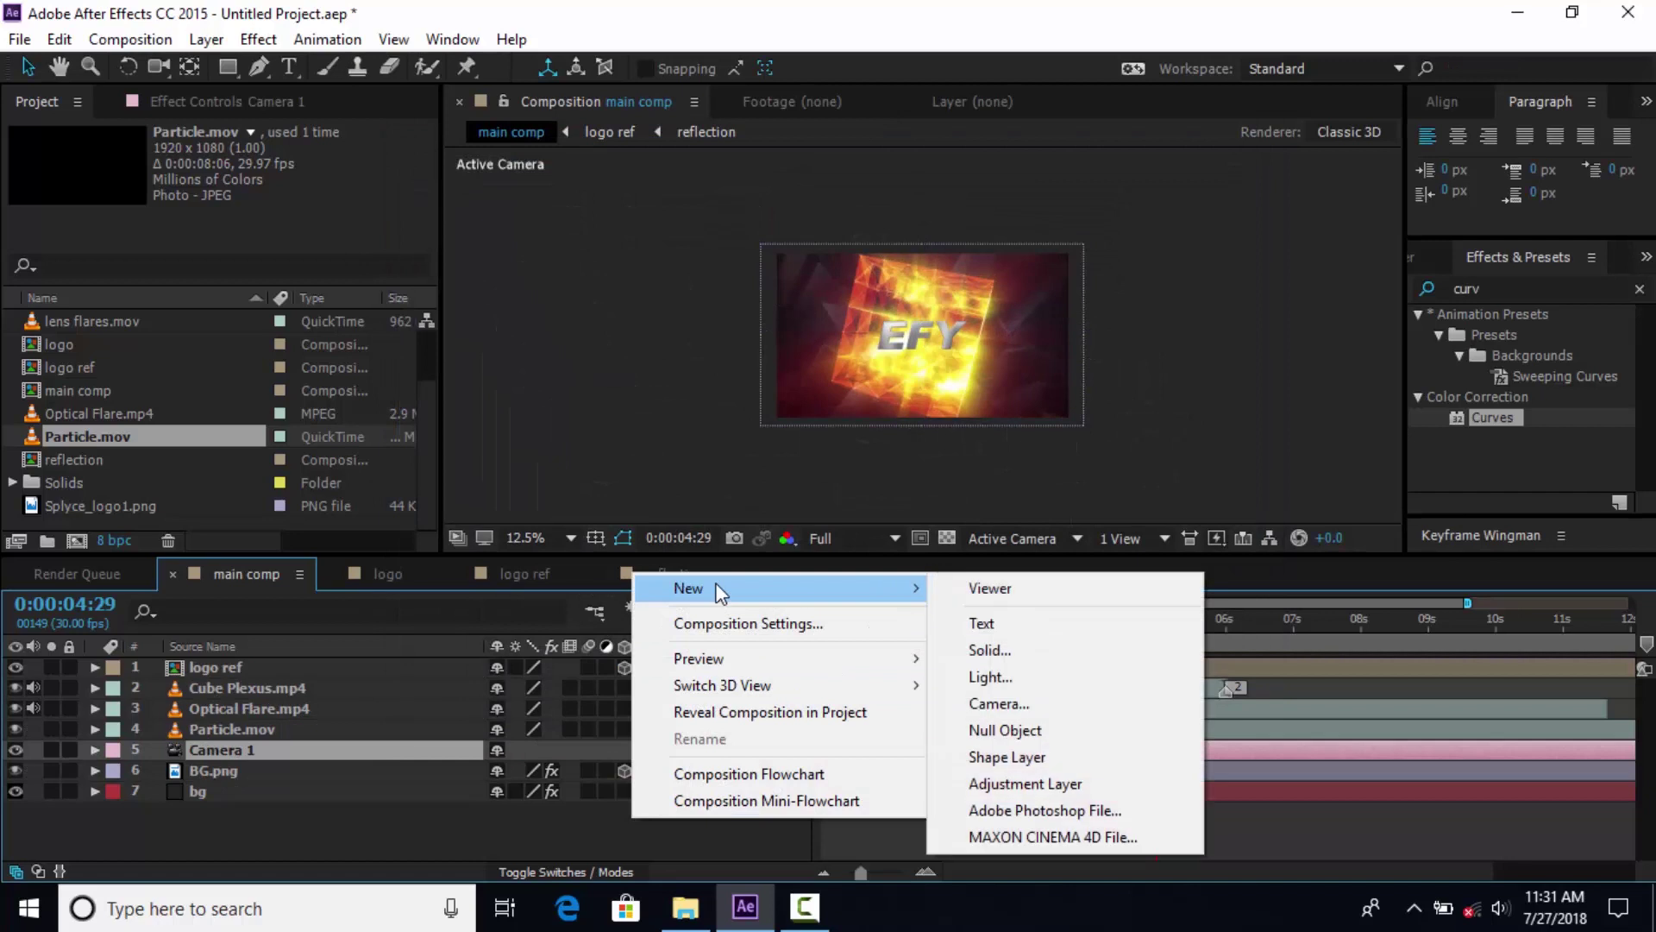
{"action": "left_click", "coordinate": [1023, 734]}
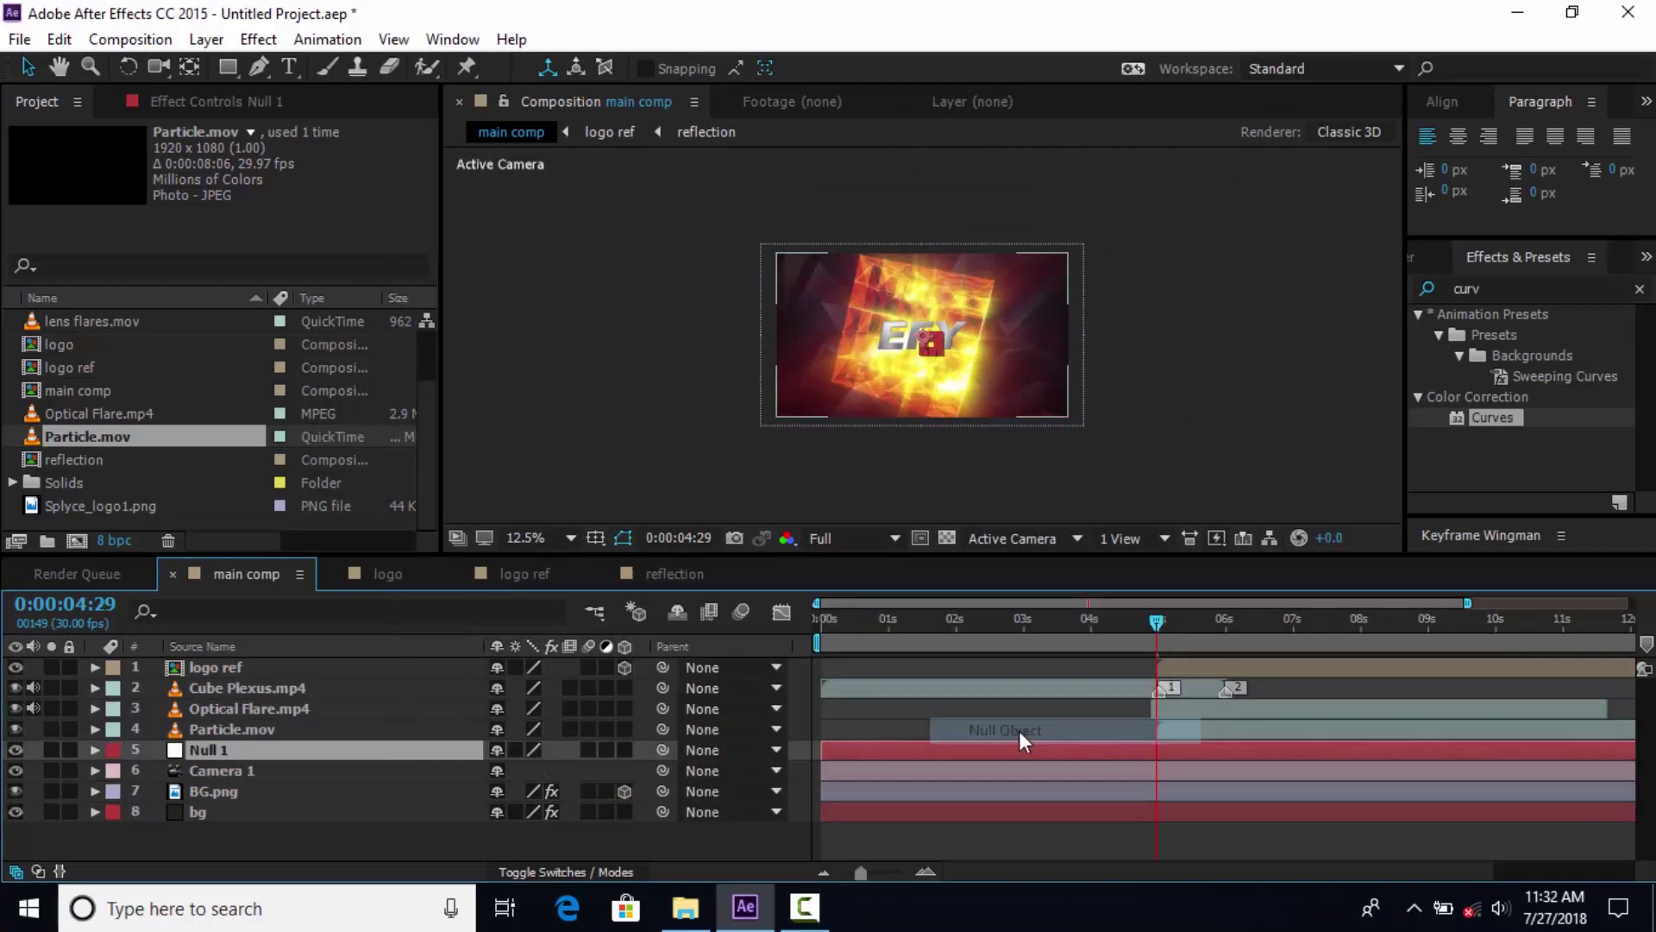
{"action": "left_click", "coordinate": [226, 768], "text": "shift"}
{"action": "left_click_drag", "start_coordinate": [226, 764], "coordinate": [253, 661]}
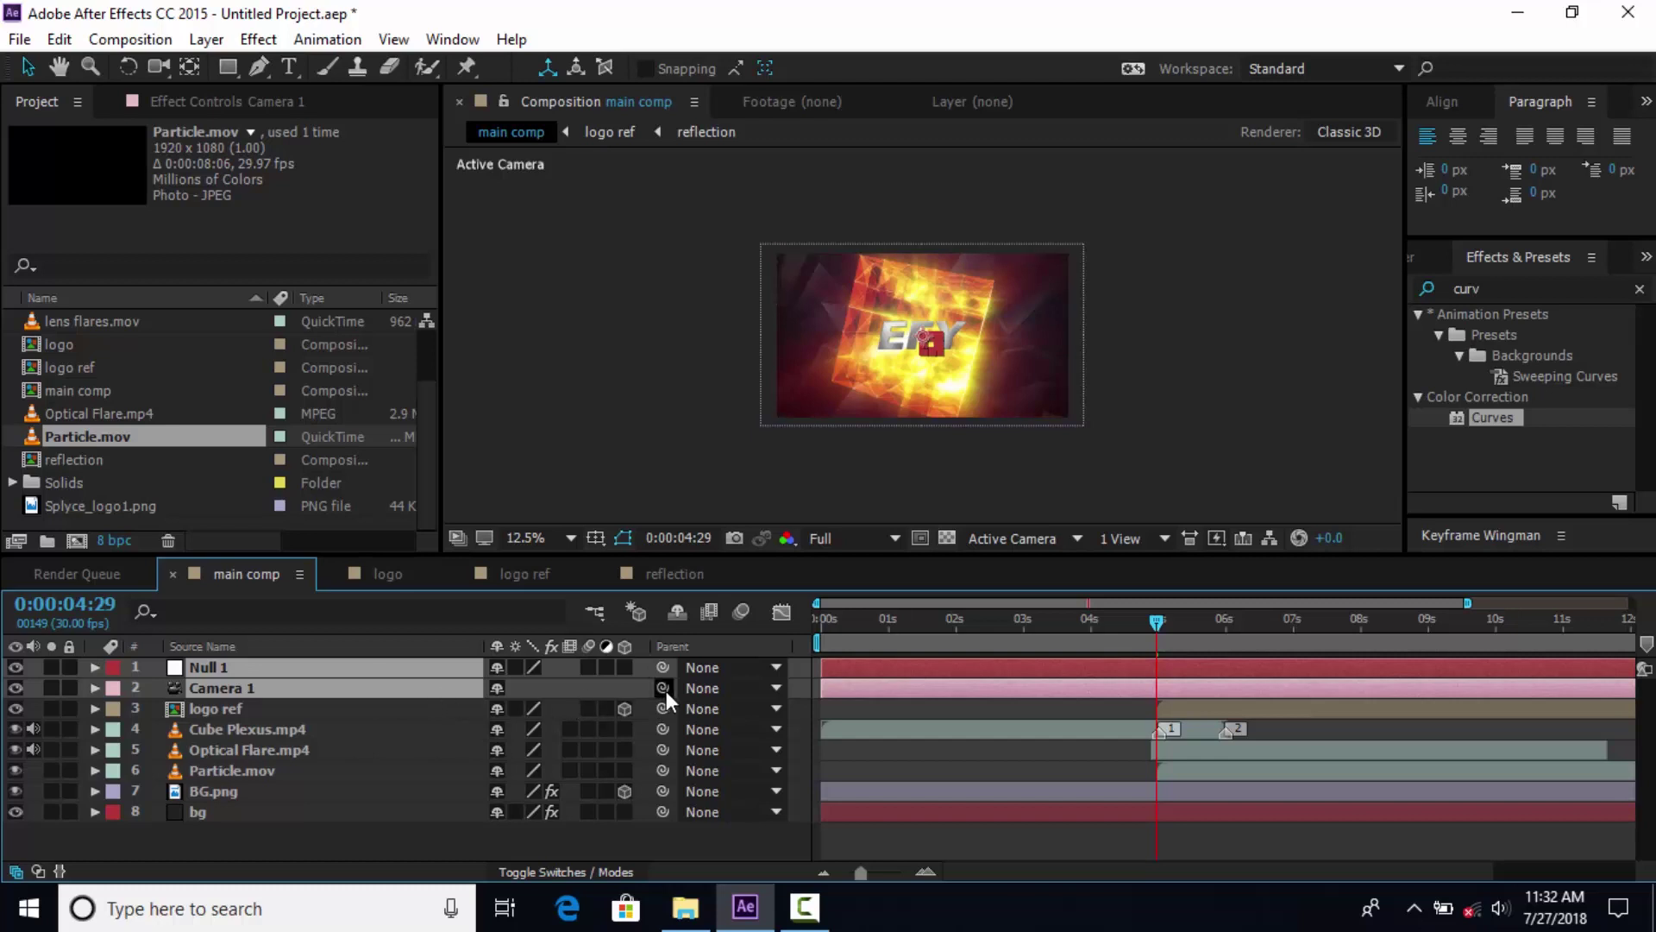
Parent Camera 1 to Null 1 and make the null a 3D layer.
{"action": "left_click_drag", "start_coordinate": [662, 688], "coordinate": [262, 667]}
{"action": "left_click", "coordinate": [330, 837]}
{"action": "left_click", "coordinate": [235, 665]}
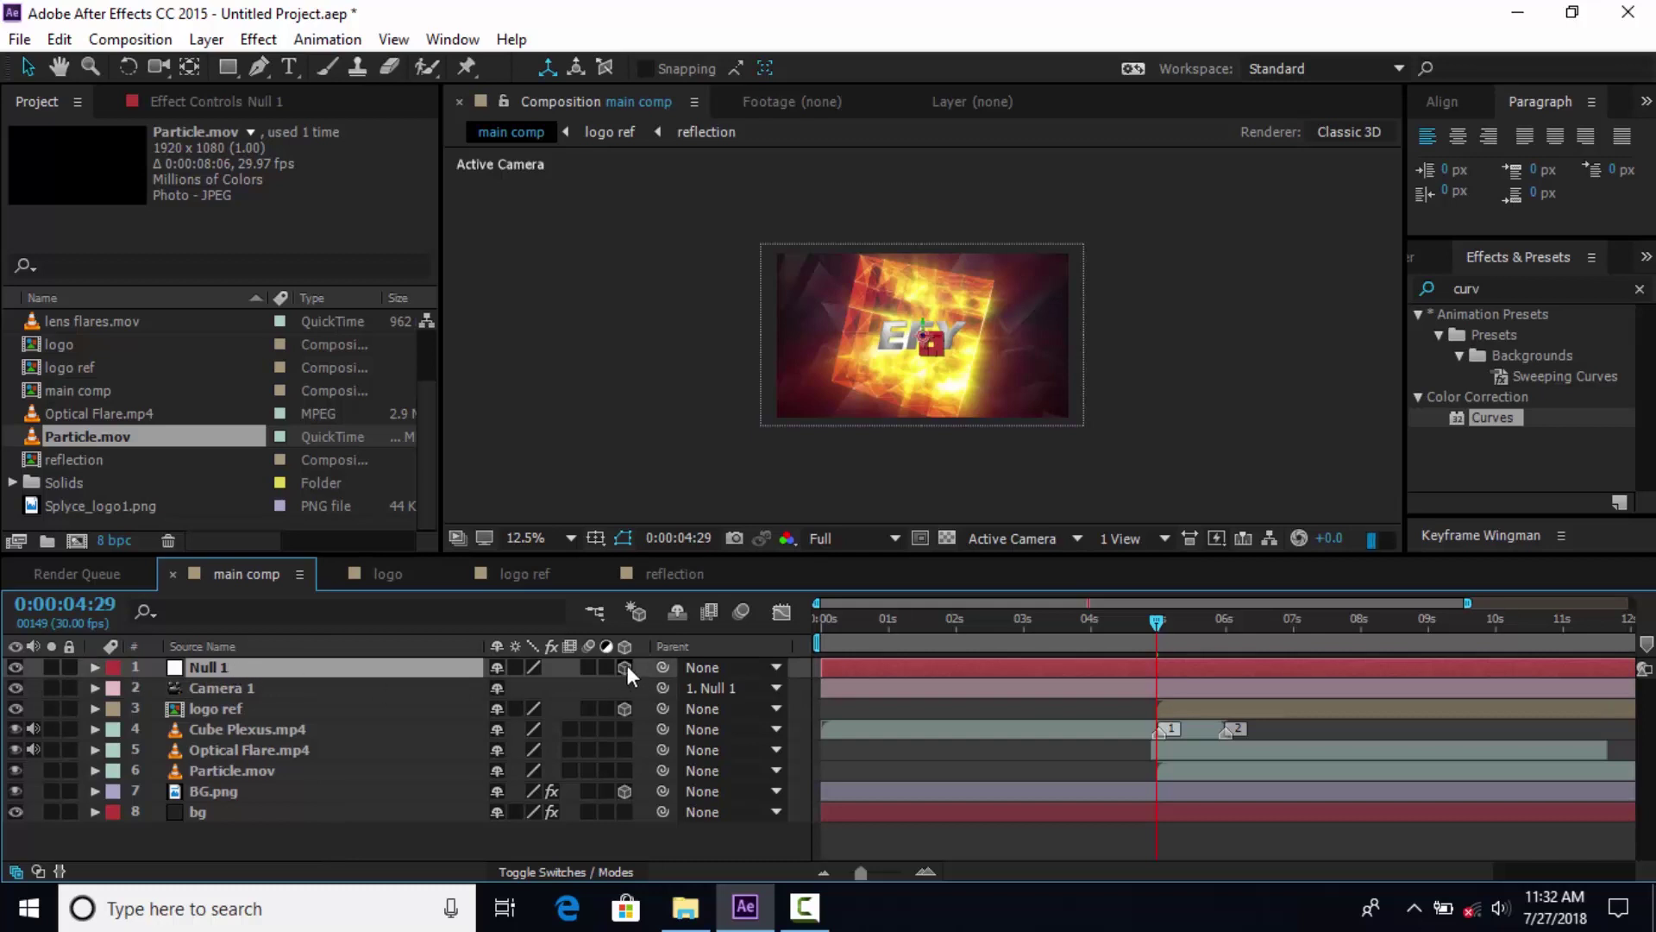
Keyframe Null 1's Position at 0:00:04:29 with a Z value of 1929.
{"action": "key", "text": "p"}
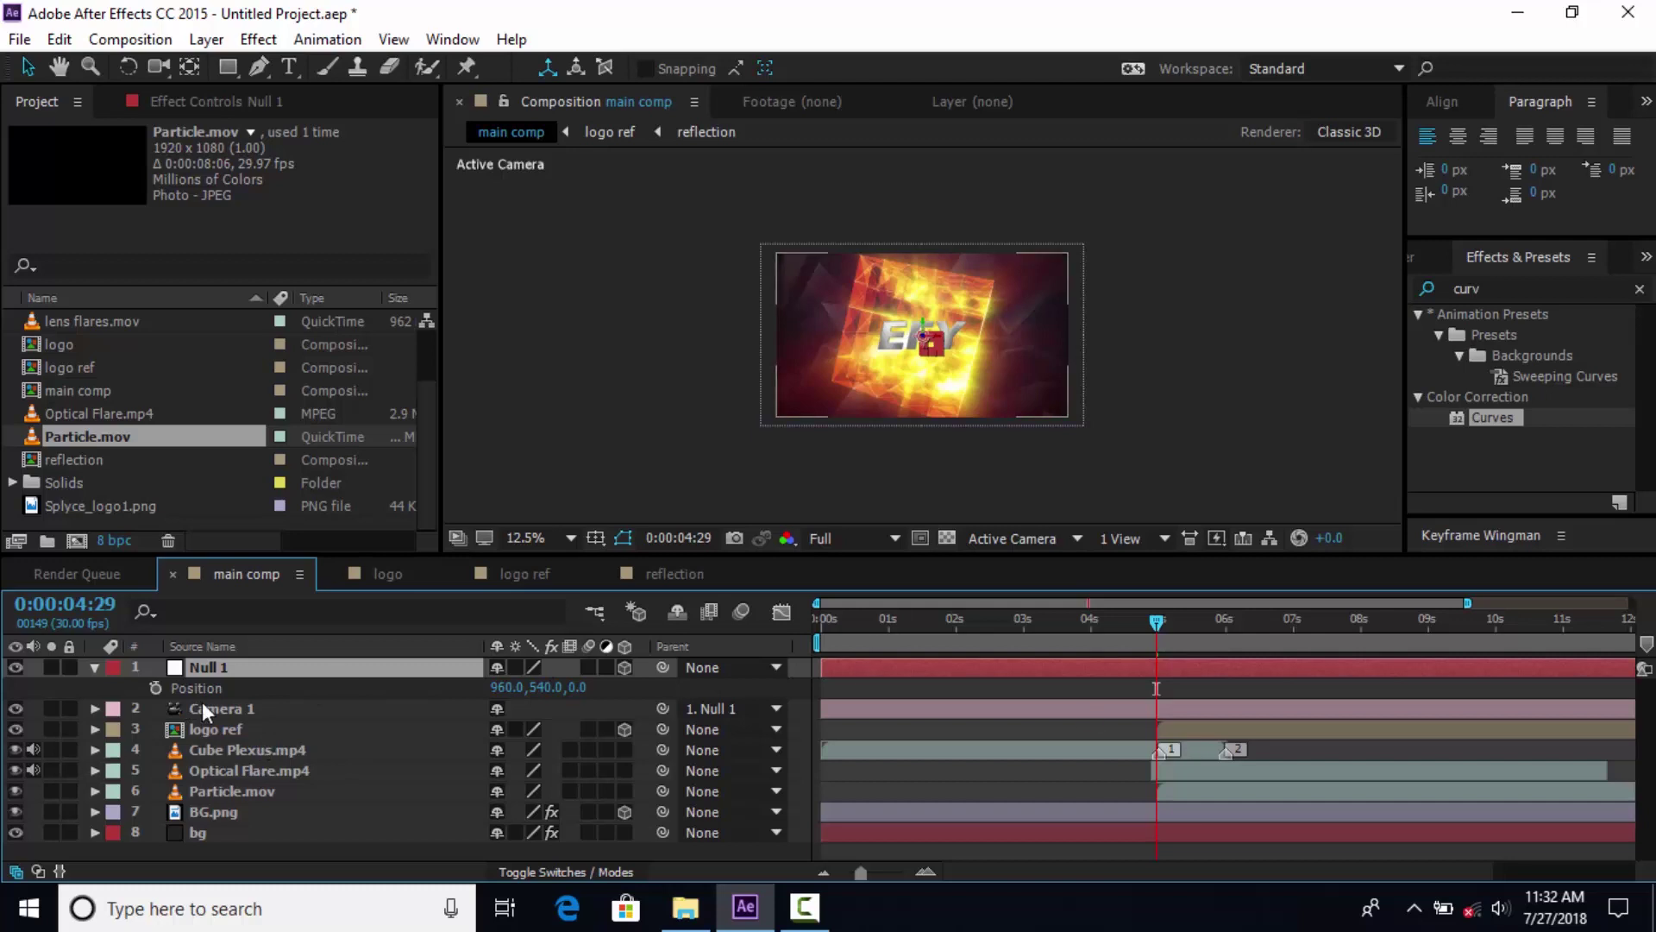
{"action": "left_click", "coordinate": [156, 687]}
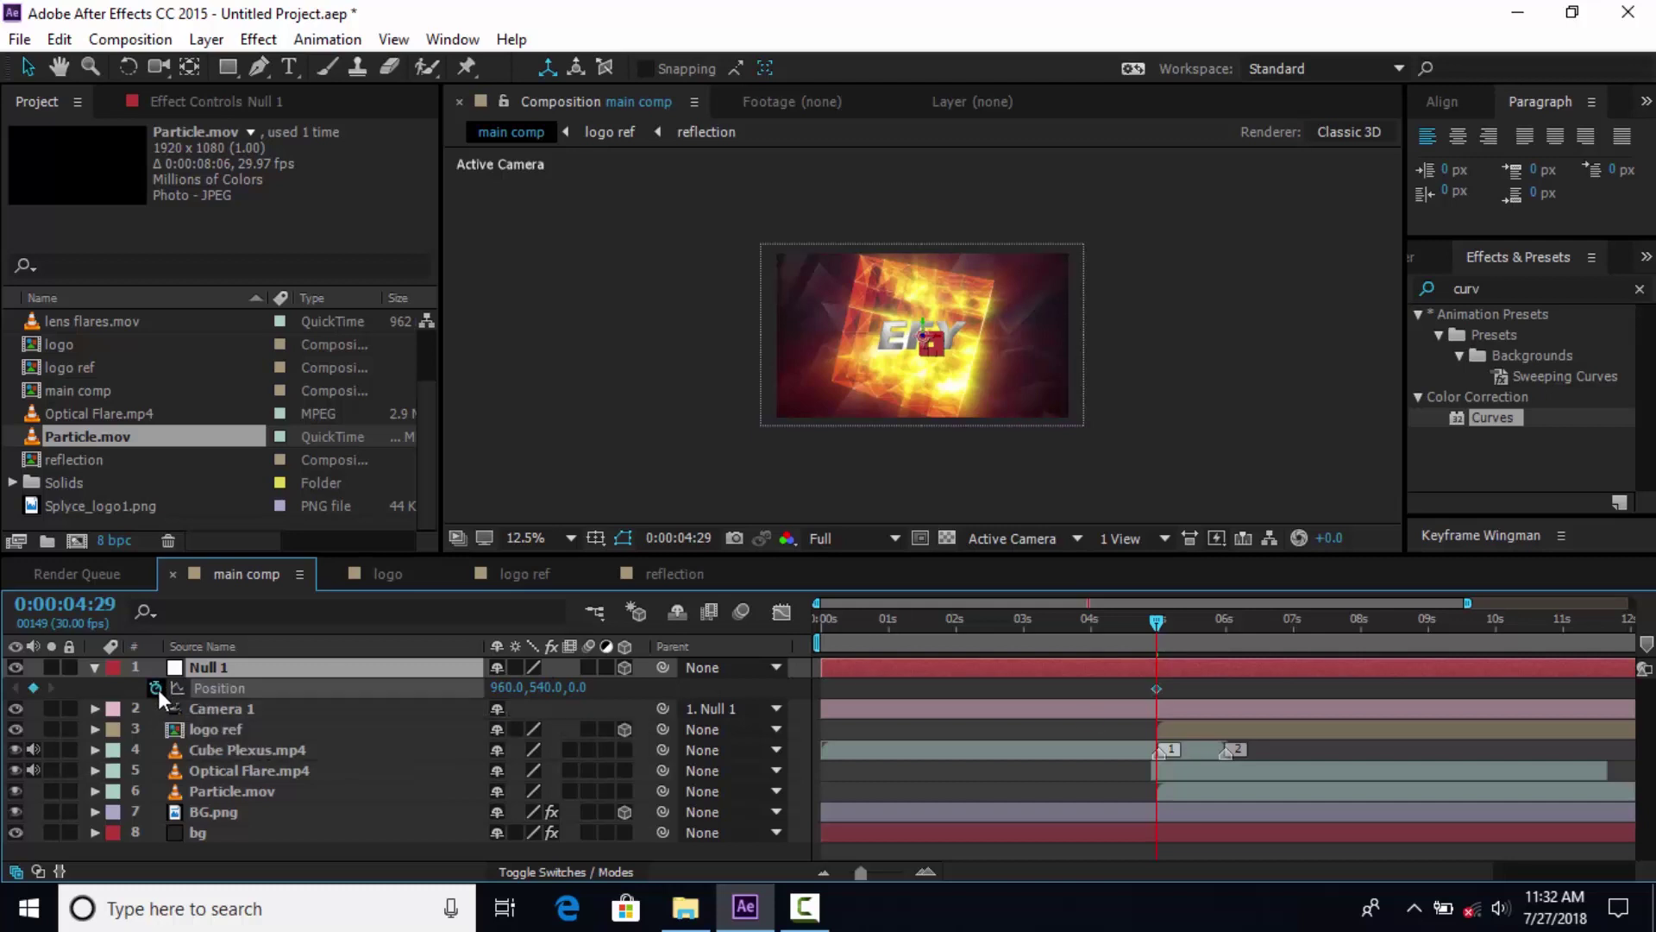
{"action": "left_click_drag", "start_coordinate": [585, 687], "coordinate": [807, 667]}
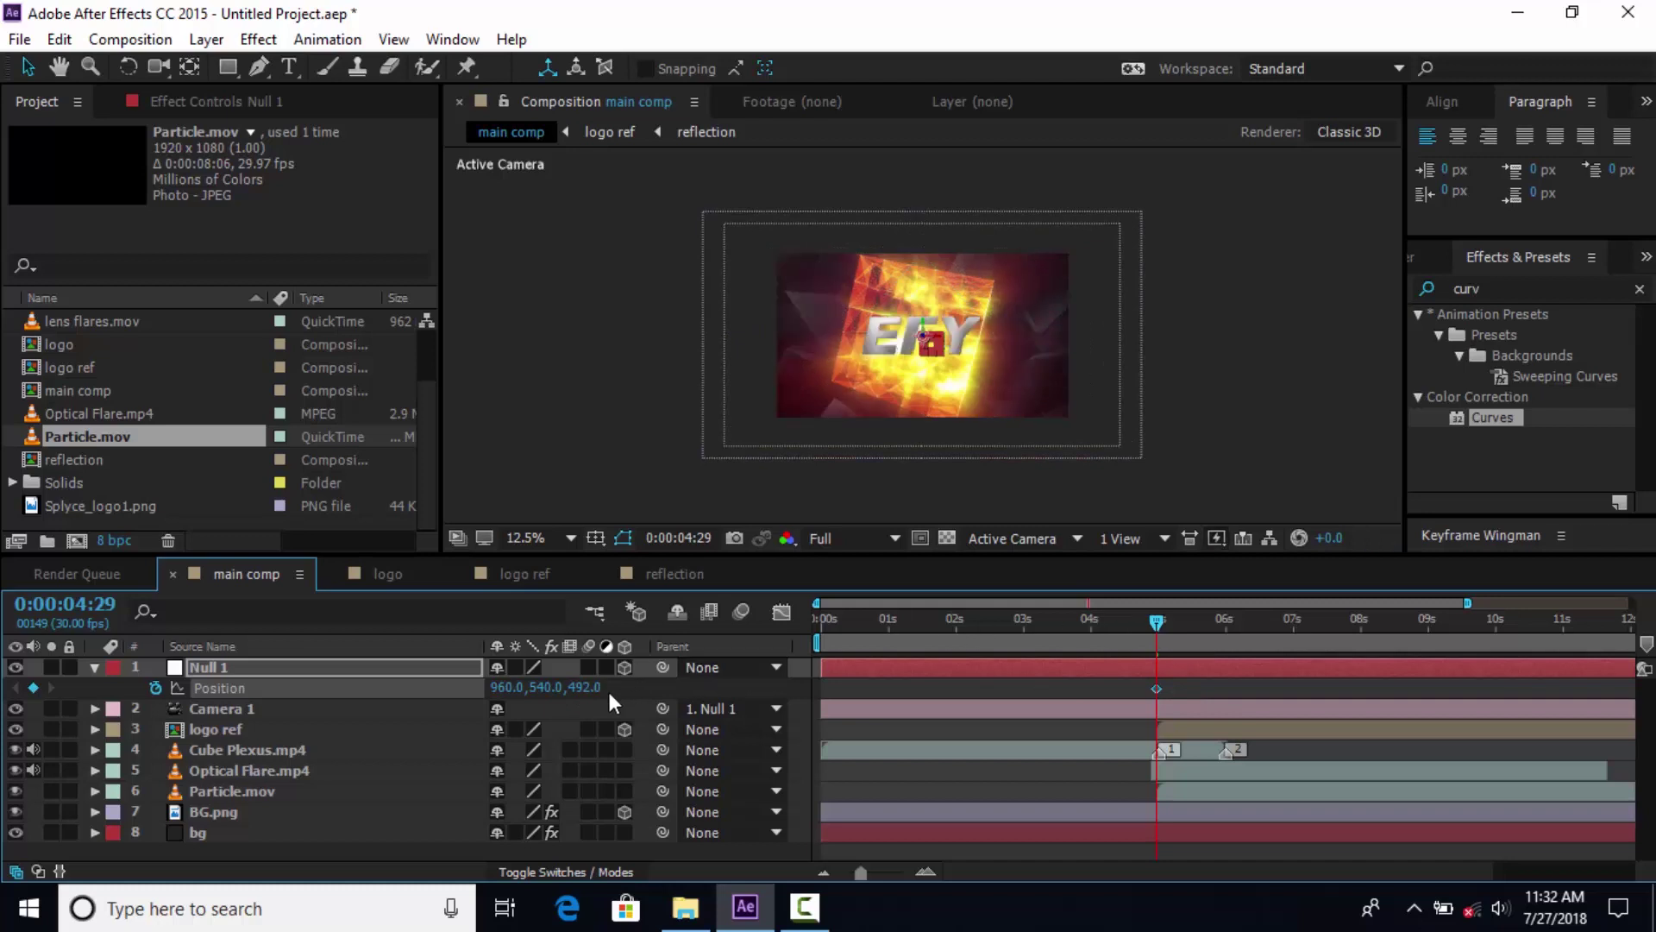
{"action": "left_click_drag", "start_coordinate": [597, 688], "coordinate": [1178, 691]}
{"action": "left_click_drag", "start_coordinate": [1340, 700], "coordinate": [977, 701]}
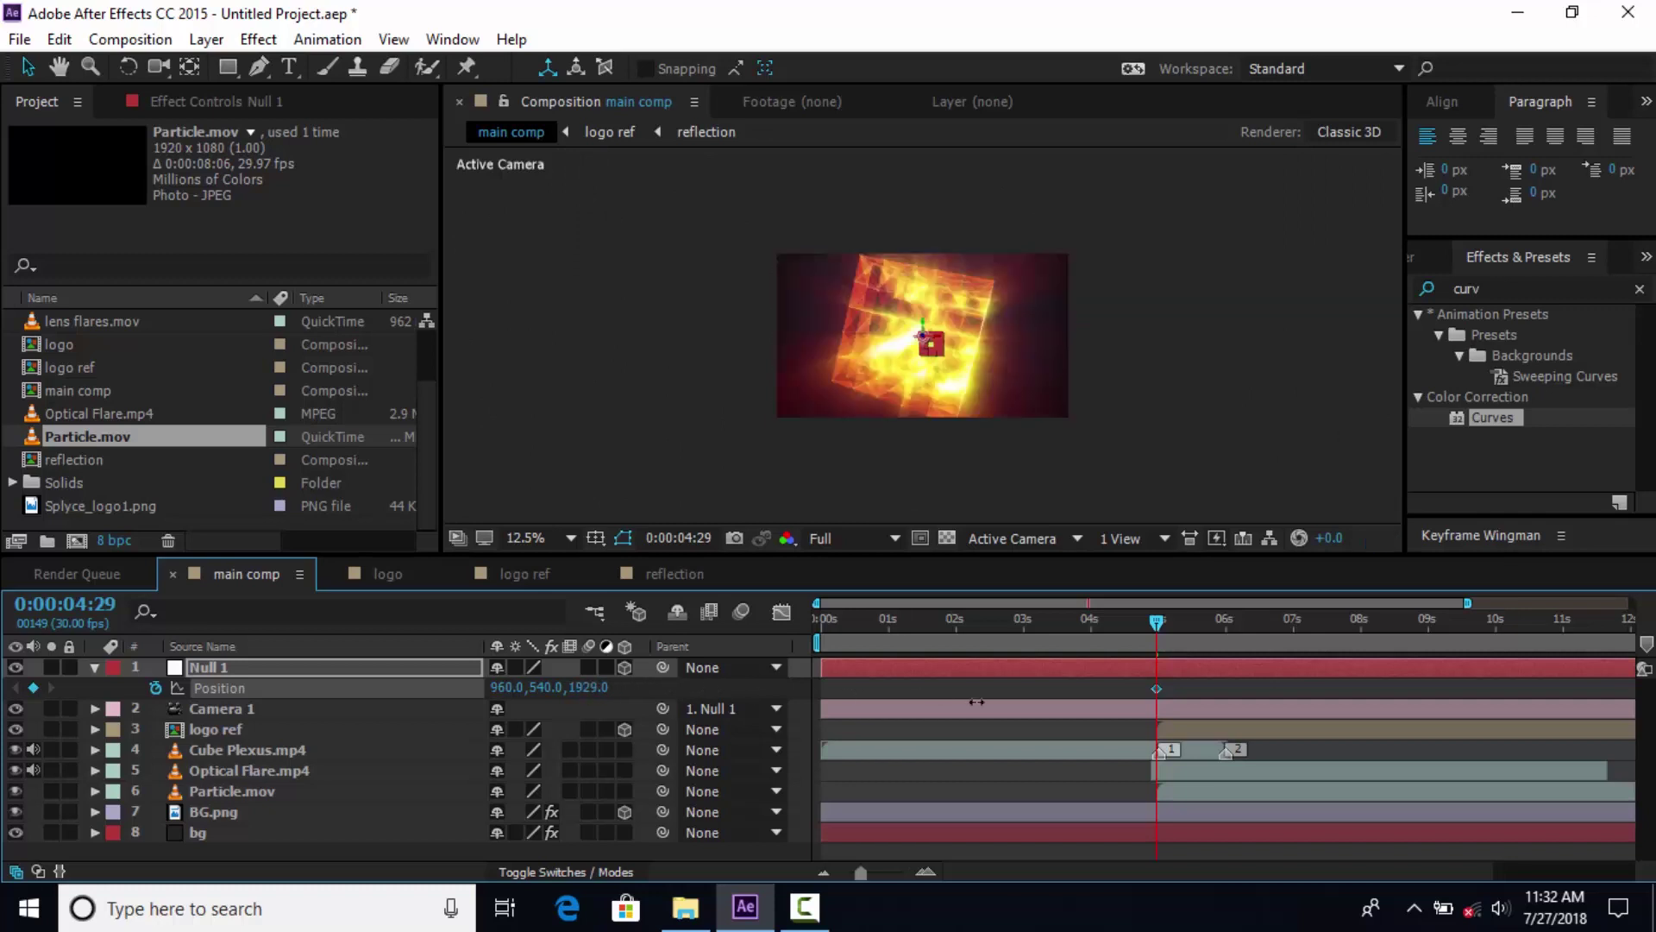
Add a Position keyframe to Null 1 at 0:00:06:03 with a Z value of 0.
{"action": "left_click_drag", "start_coordinate": [1167, 621], "coordinate": [1235, 632]}
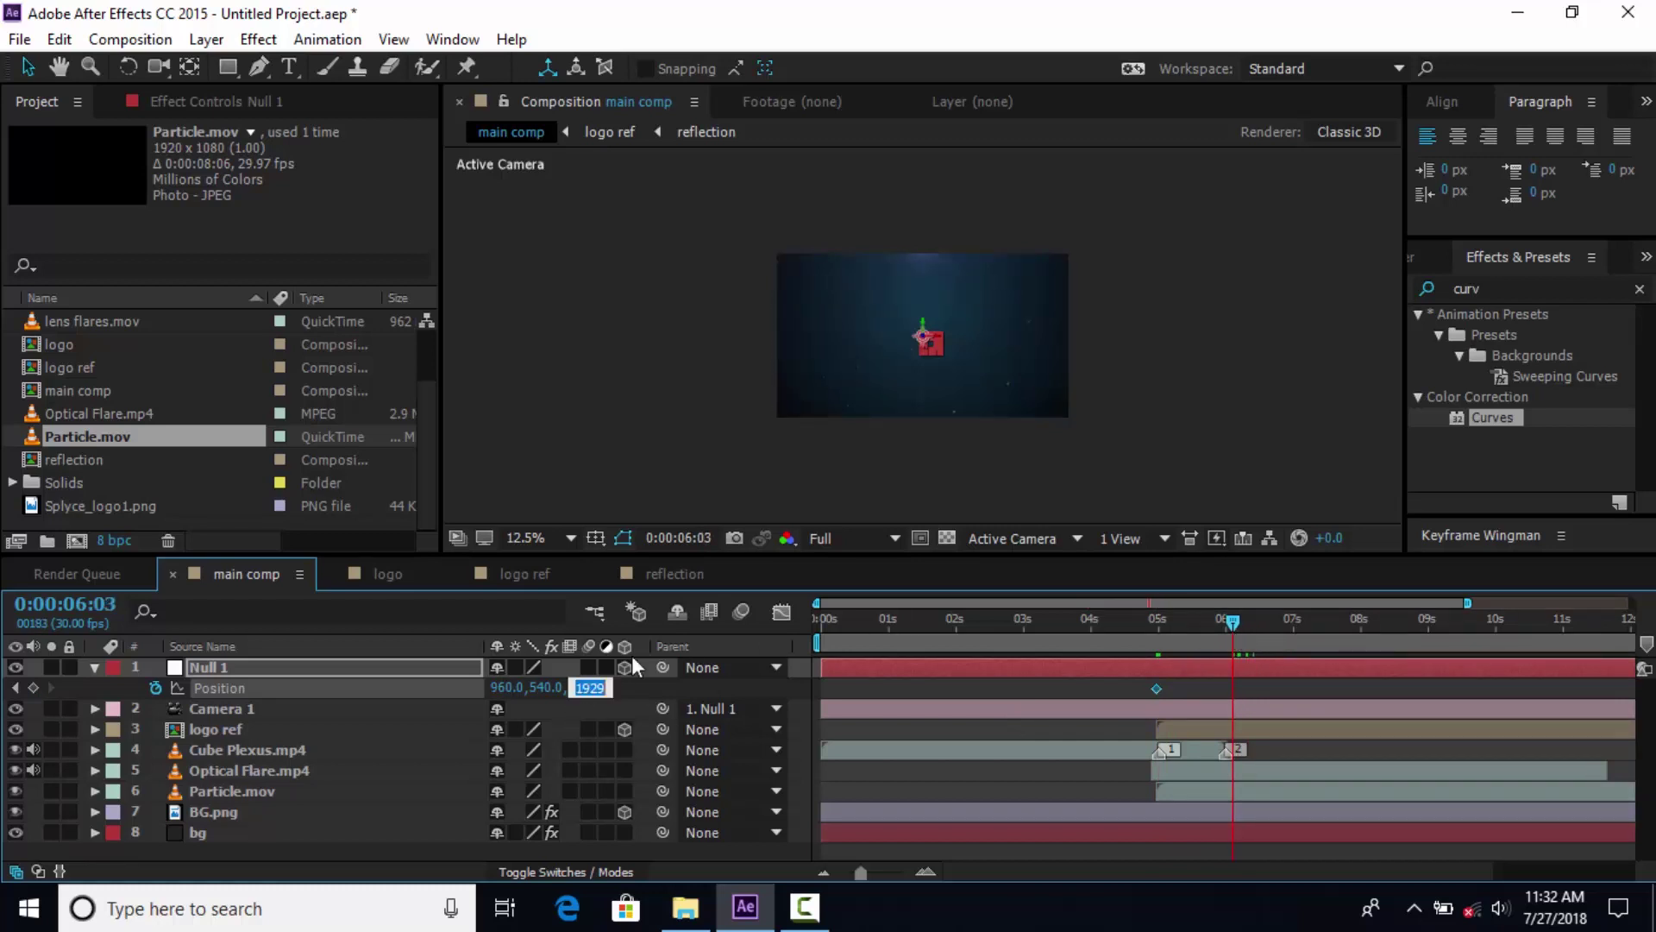
{"action": "type", "text": "0"}
{"action": "key", "text": "Return"}
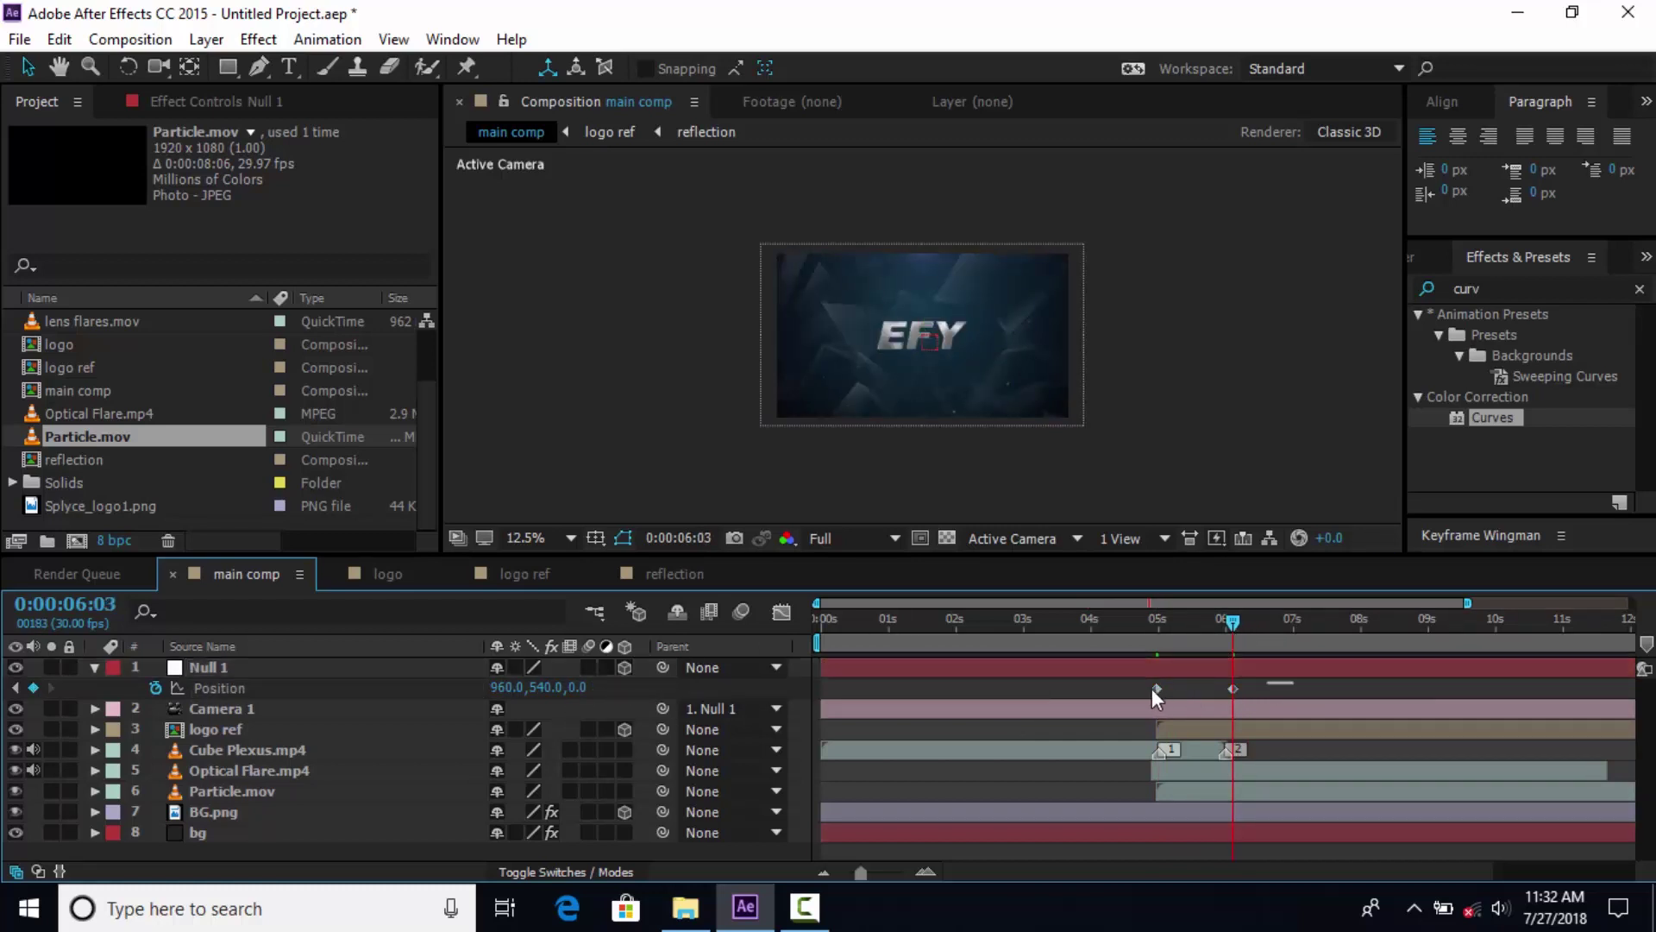
Apply Easy Ease to Null 1's Position keyframes and pull their speed-graph handles inward for a sharp peak mid-move.
{"action": "right_click", "coordinate": [1157, 688]}
{"action": "mouse_move", "coordinate": [1249, 675]}
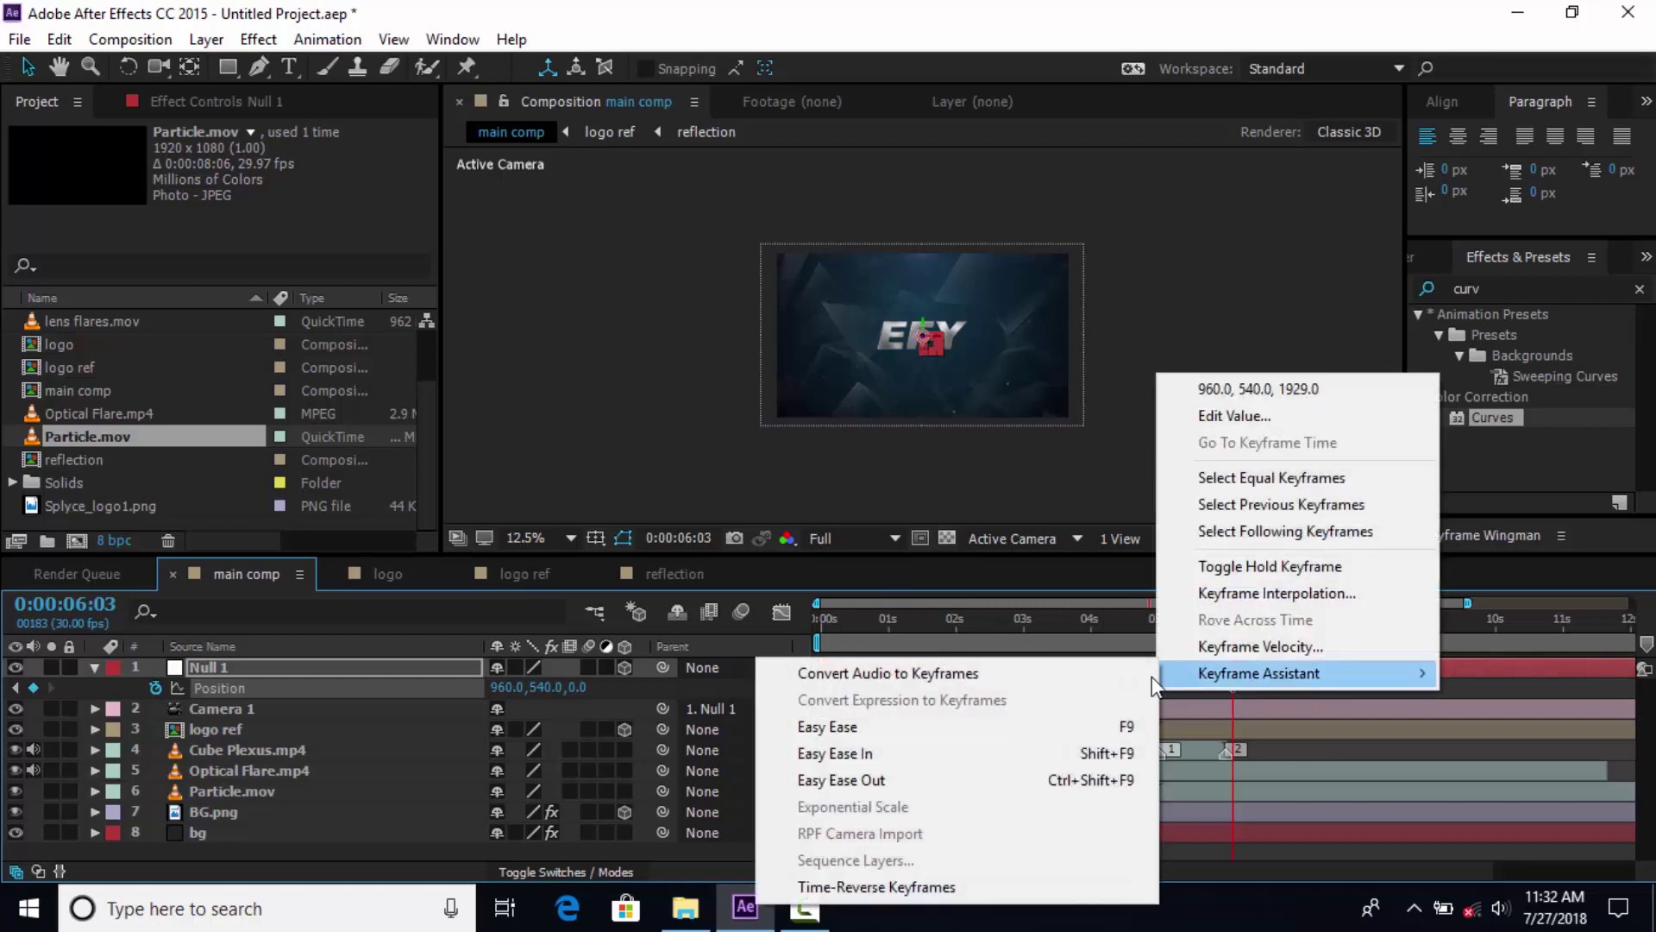
{"action": "left_click", "coordinate": [823, 726]}
{"action": "left_click", "coordinate": [779, 612]}
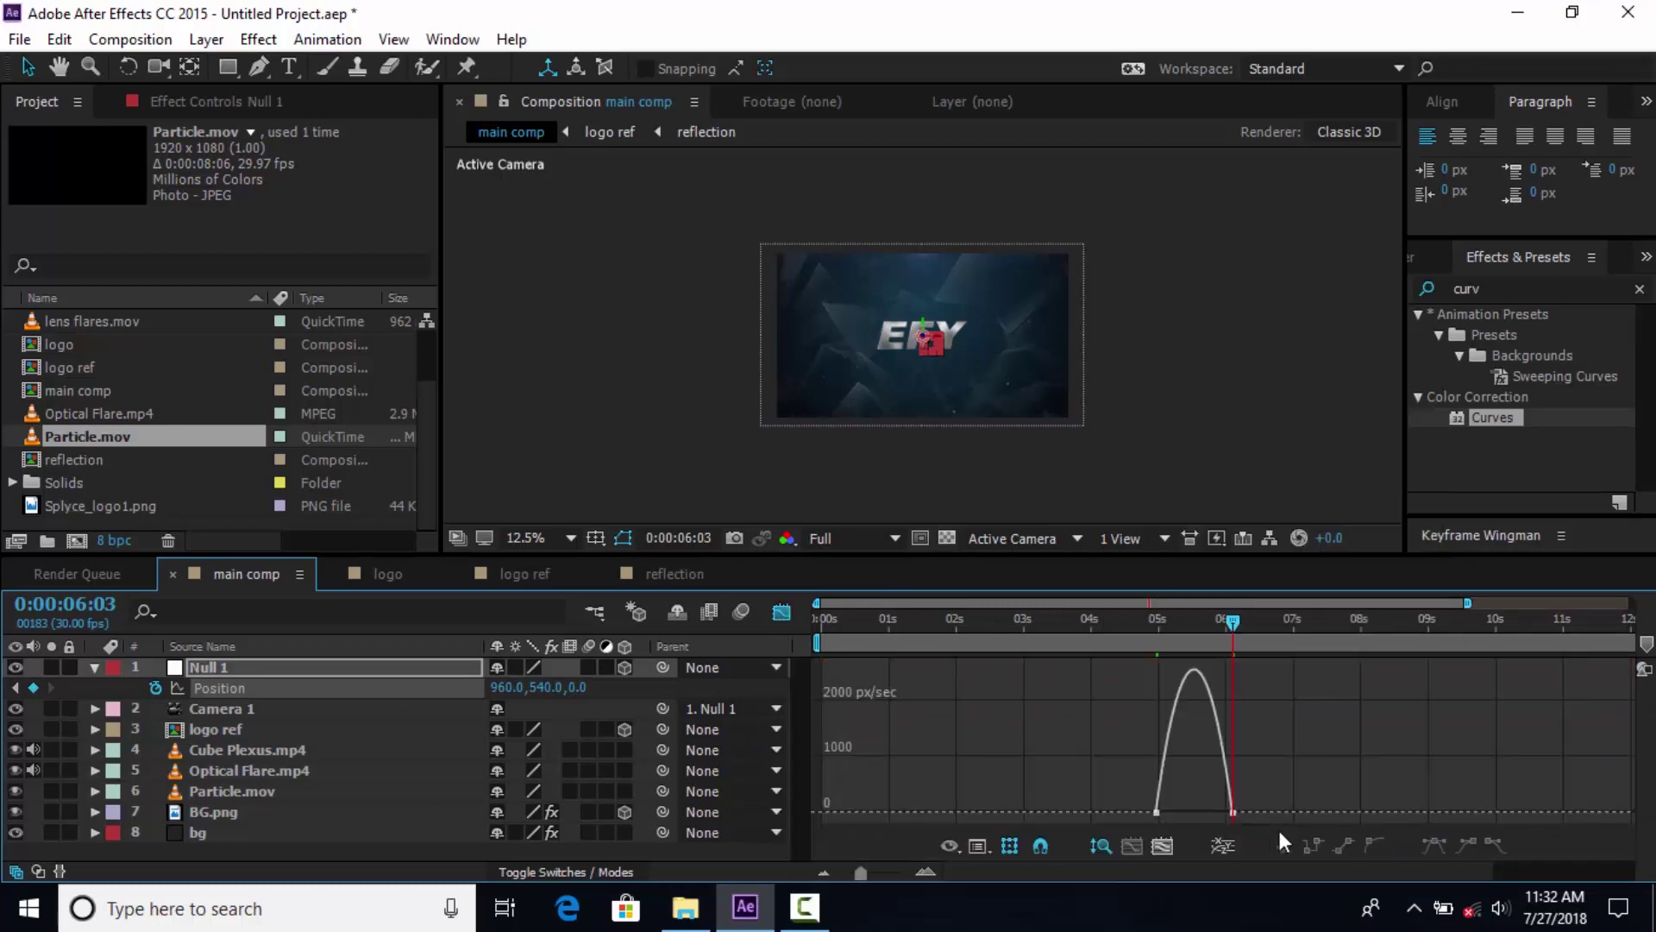
{"action": "left_click_drag", "start_coordinate": [1218, 814], "coordinate": [1178, 812]}
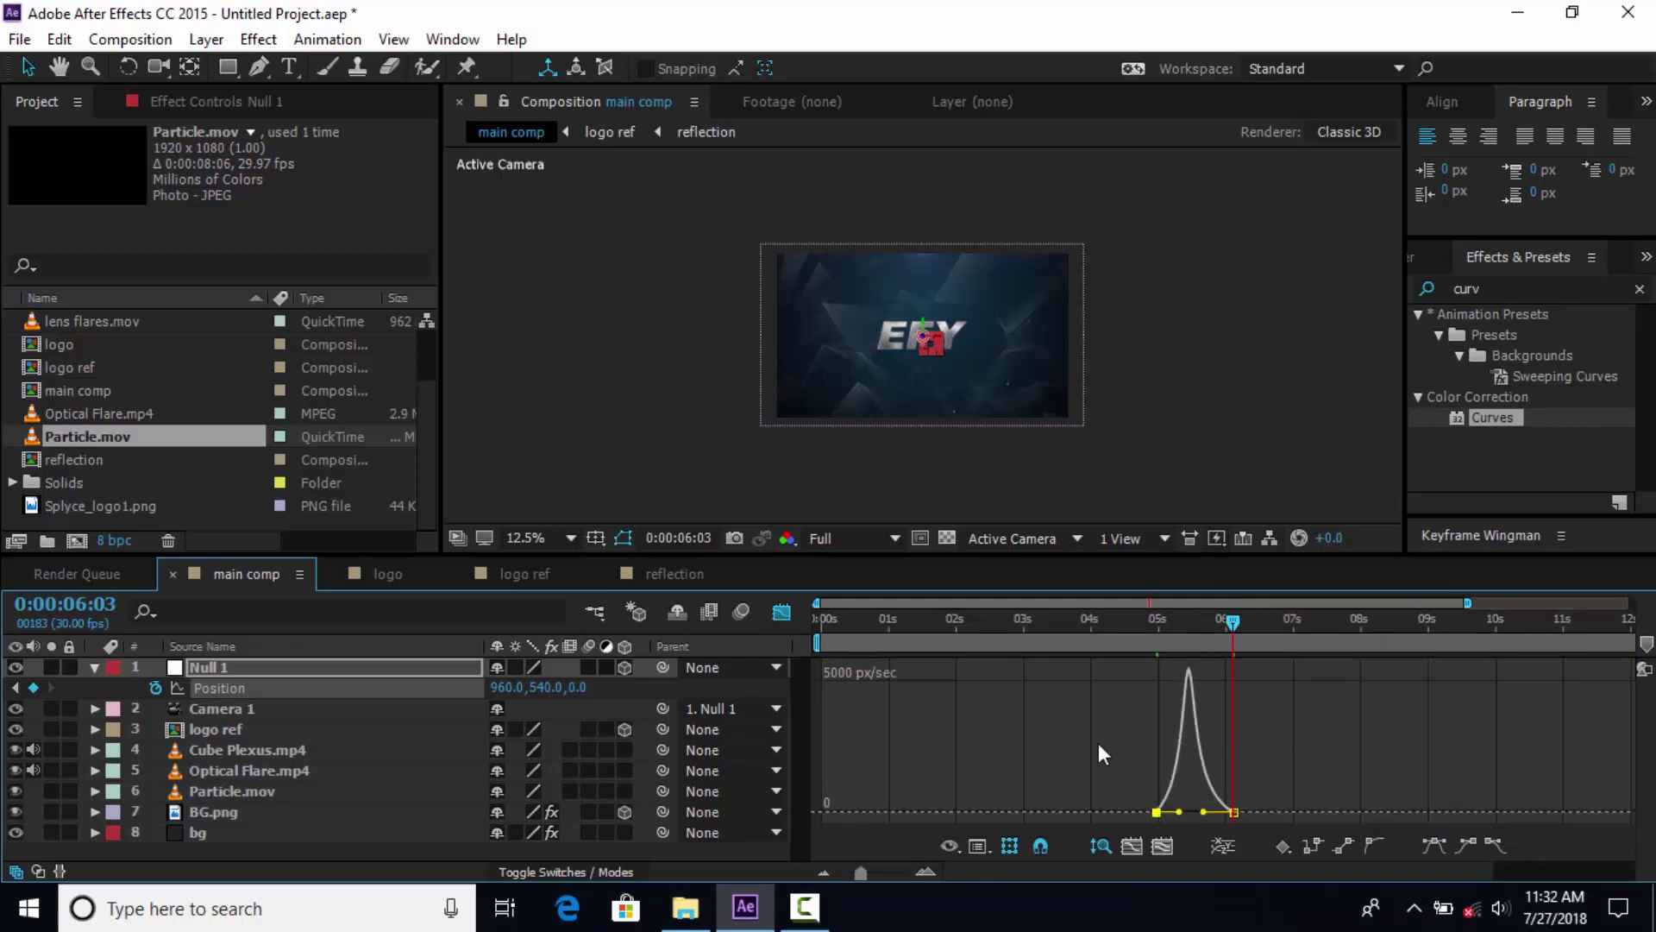
{"action": "left_click", "coordinate": [781, 612]}
{"action": "key", "text": "u"}
{"action": "left_click", "coordinate": [358, 850]}
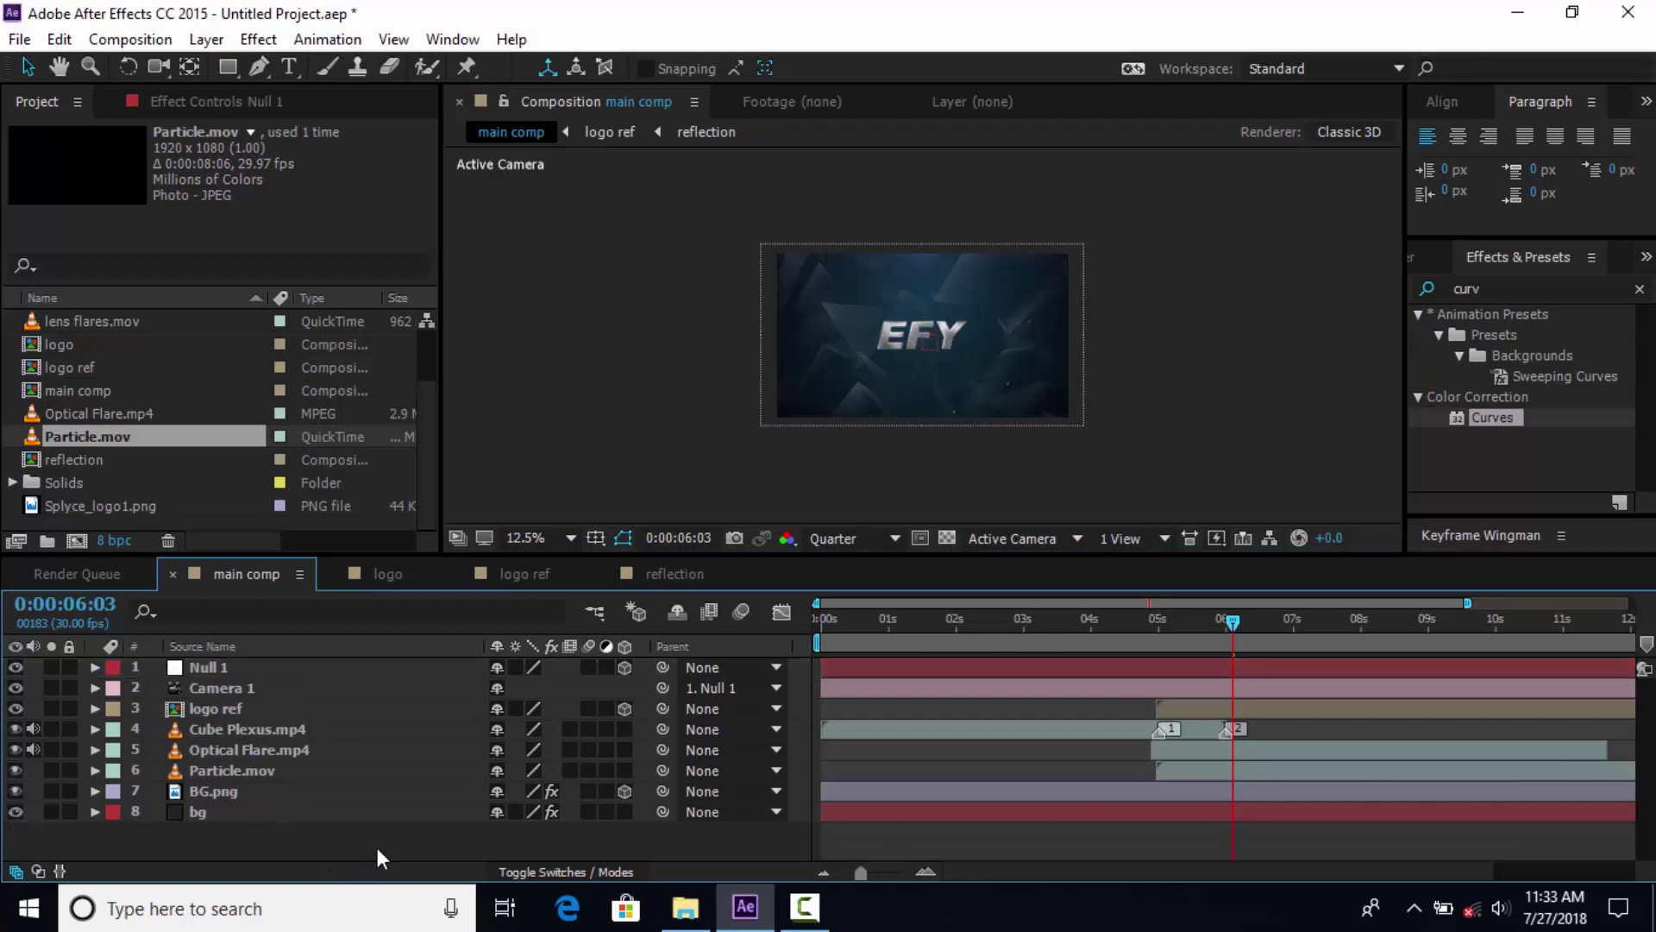
{"action": "left_click", "coordinate": [825, 873]}
{"action": "key", "text": "space"}
Place lens flares.mov beneath the logo ref layer, starting at about 6.5 seconds, and set its blending mode to Screen.
{"action": "scroll", "coordinate": [90, 371], "scroll_direction": "down", "scroll_amount": 1}
{"action": "left_click", "coordinate": [91, 390]}
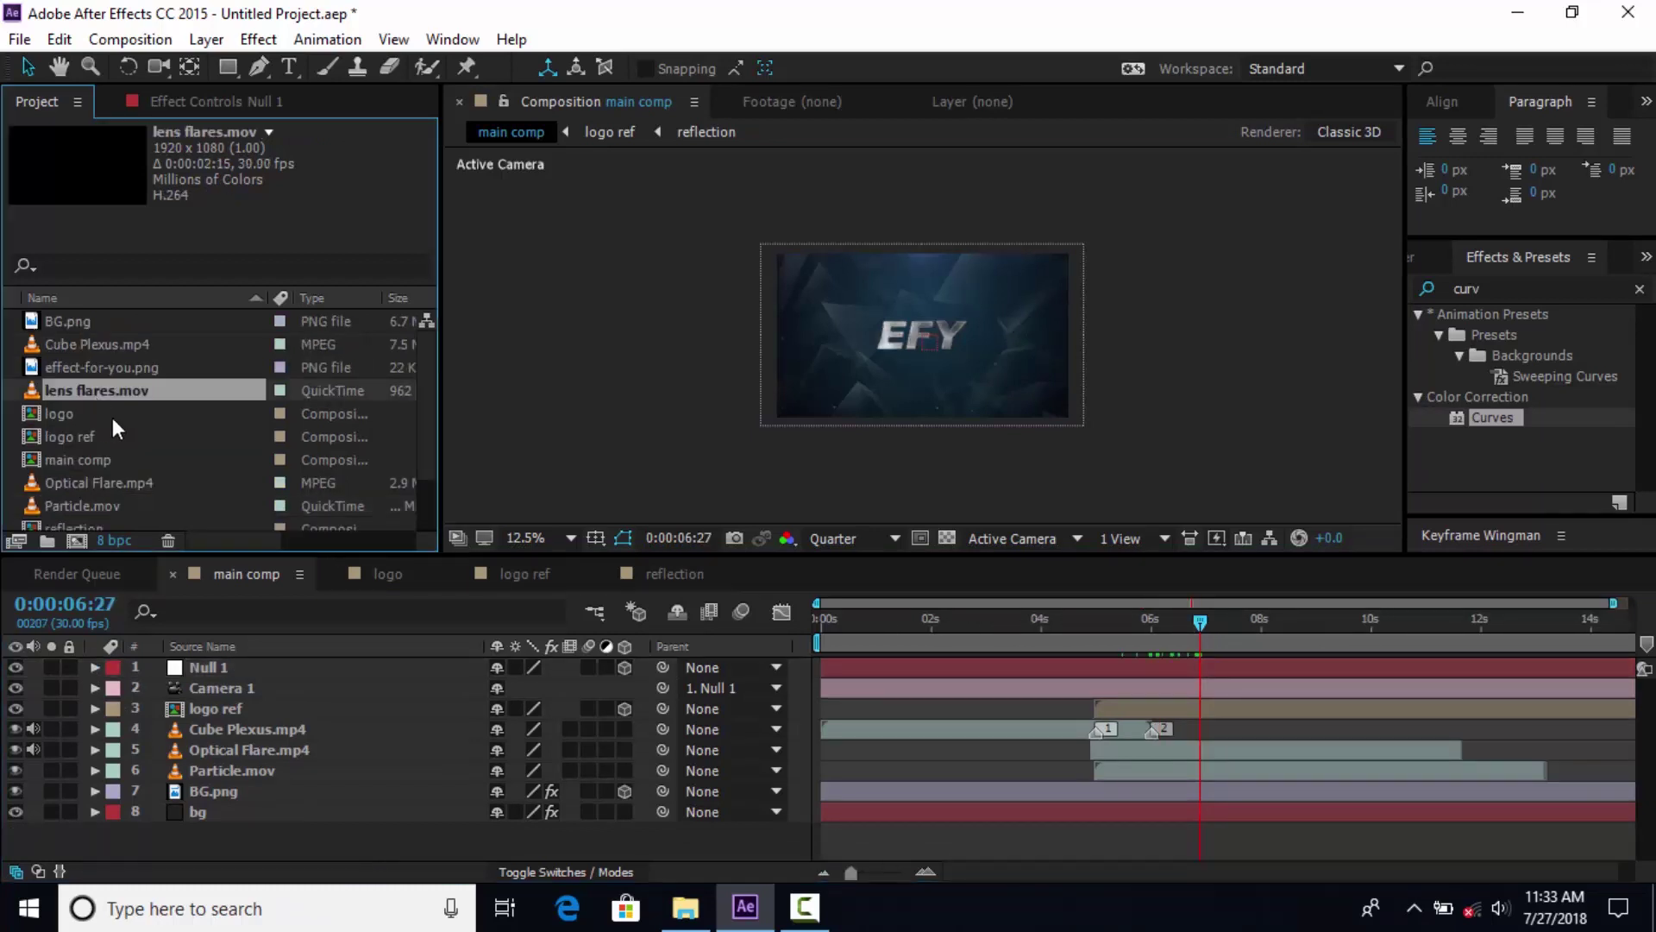
{"action": "left_click_drag", "start_coordinate": [40, 386], "coordinate": [255, 731]}
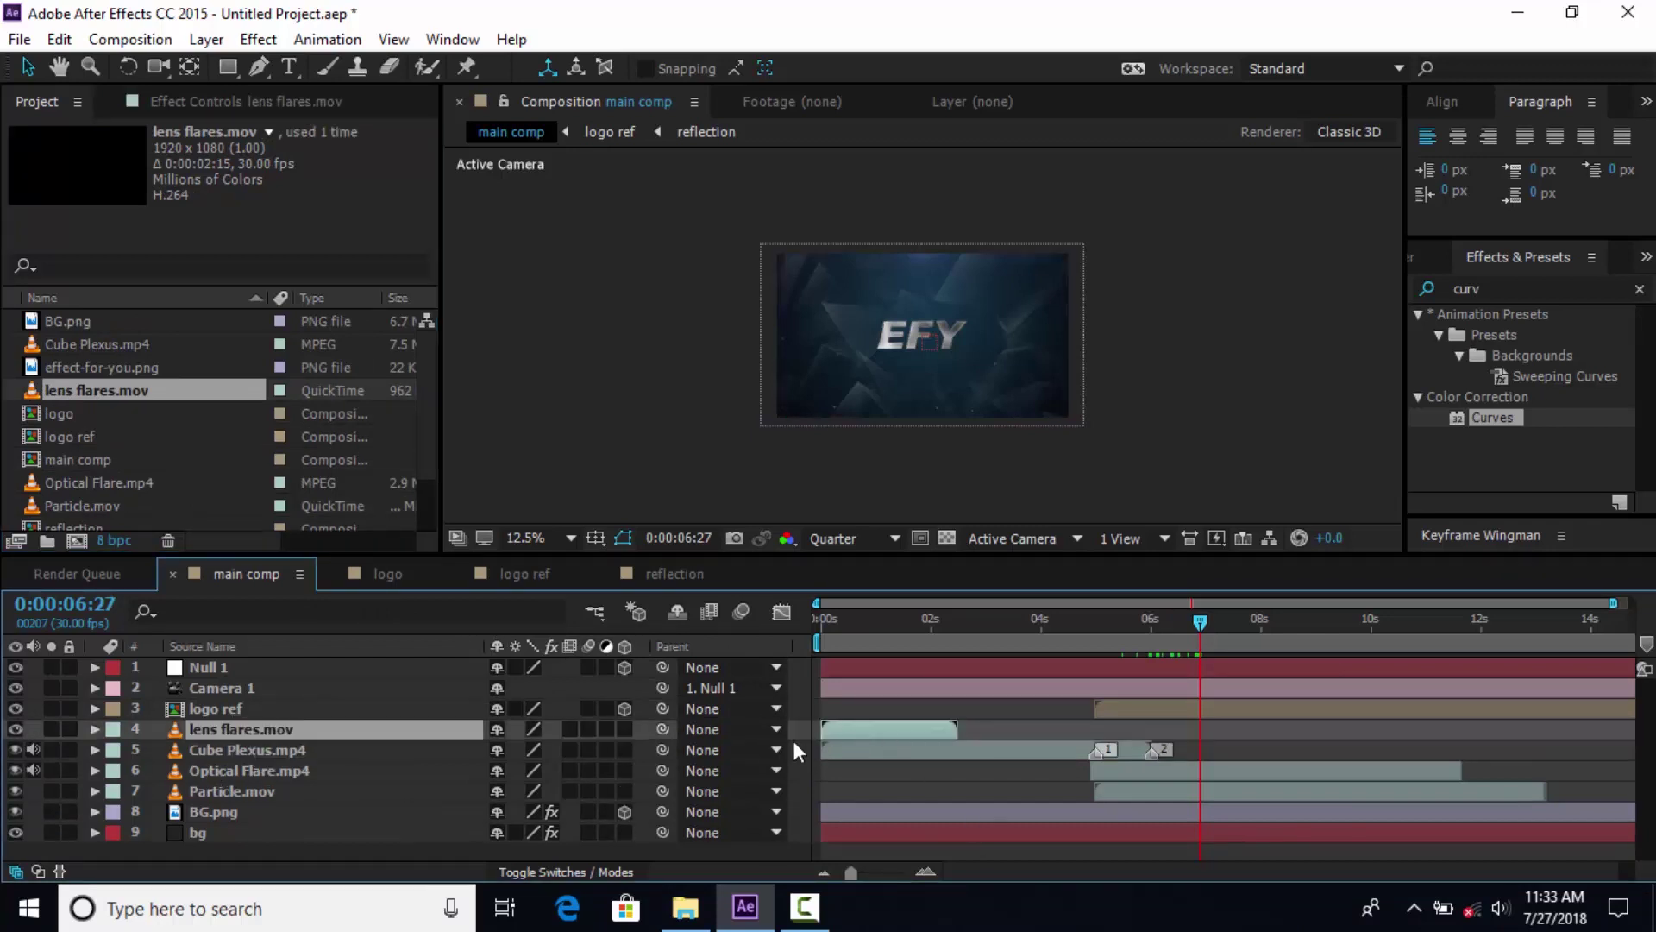
{"action": "left_click_drag", "start_coordinate": [852, 731], "coordinate": [1210, 733]}
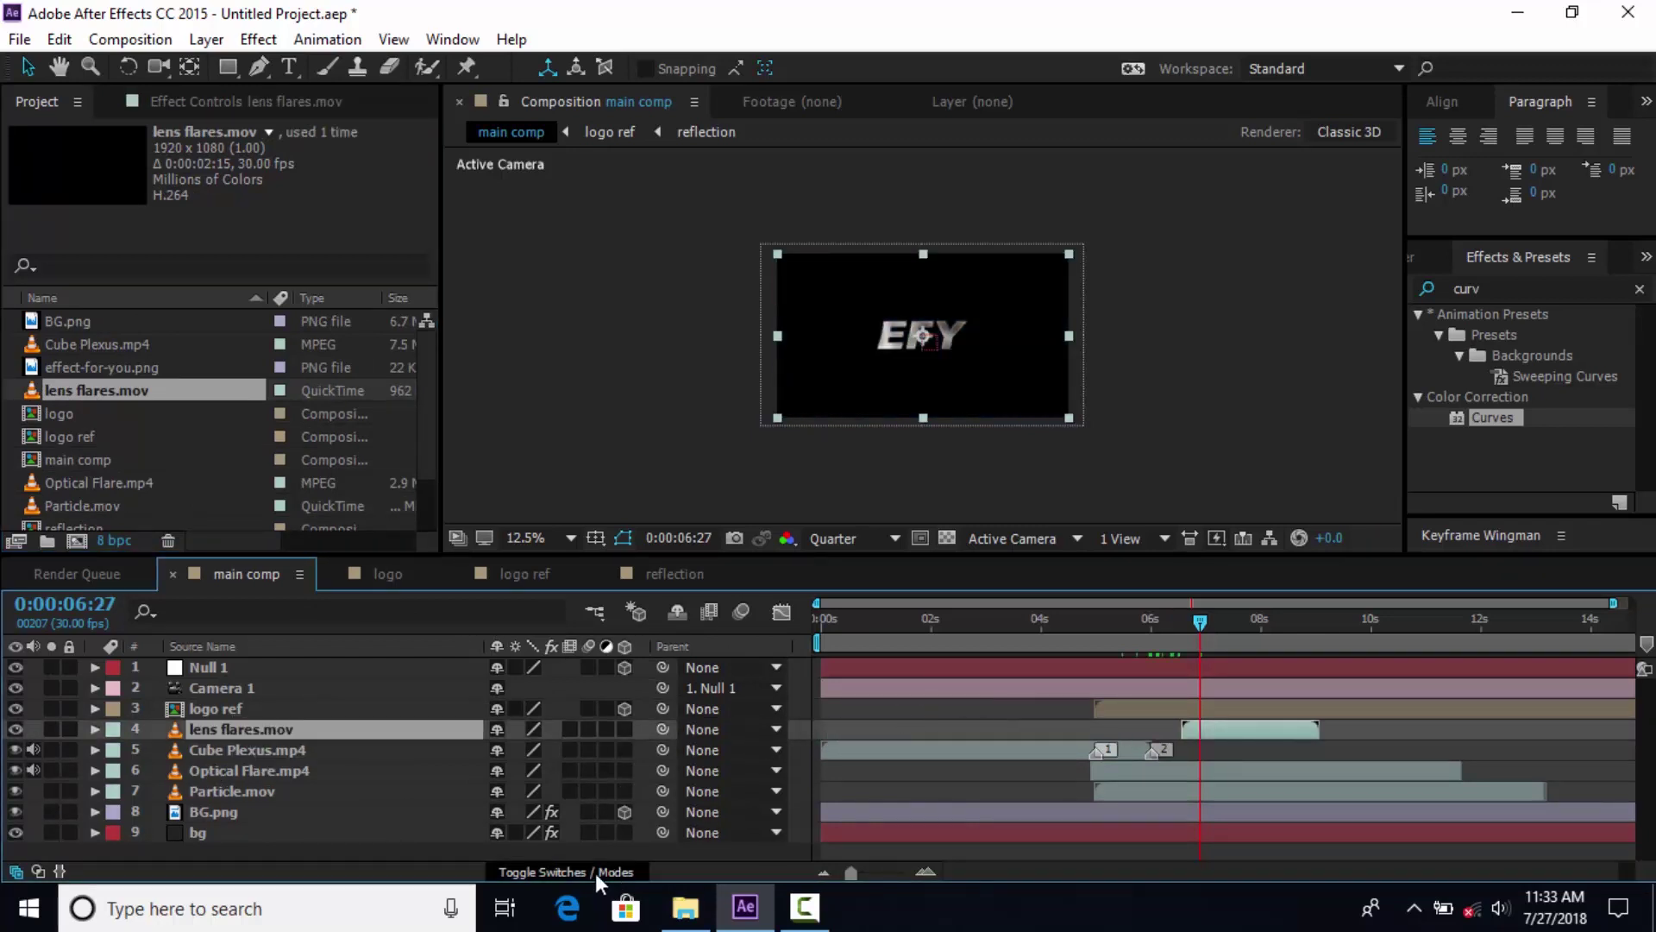
{"action": "left_click", "coordinate": [569, 872]}
{"action": "left_click", "coordinate": [524, 729]}
{"action": "left_click", "coordinate": [618, 397]}
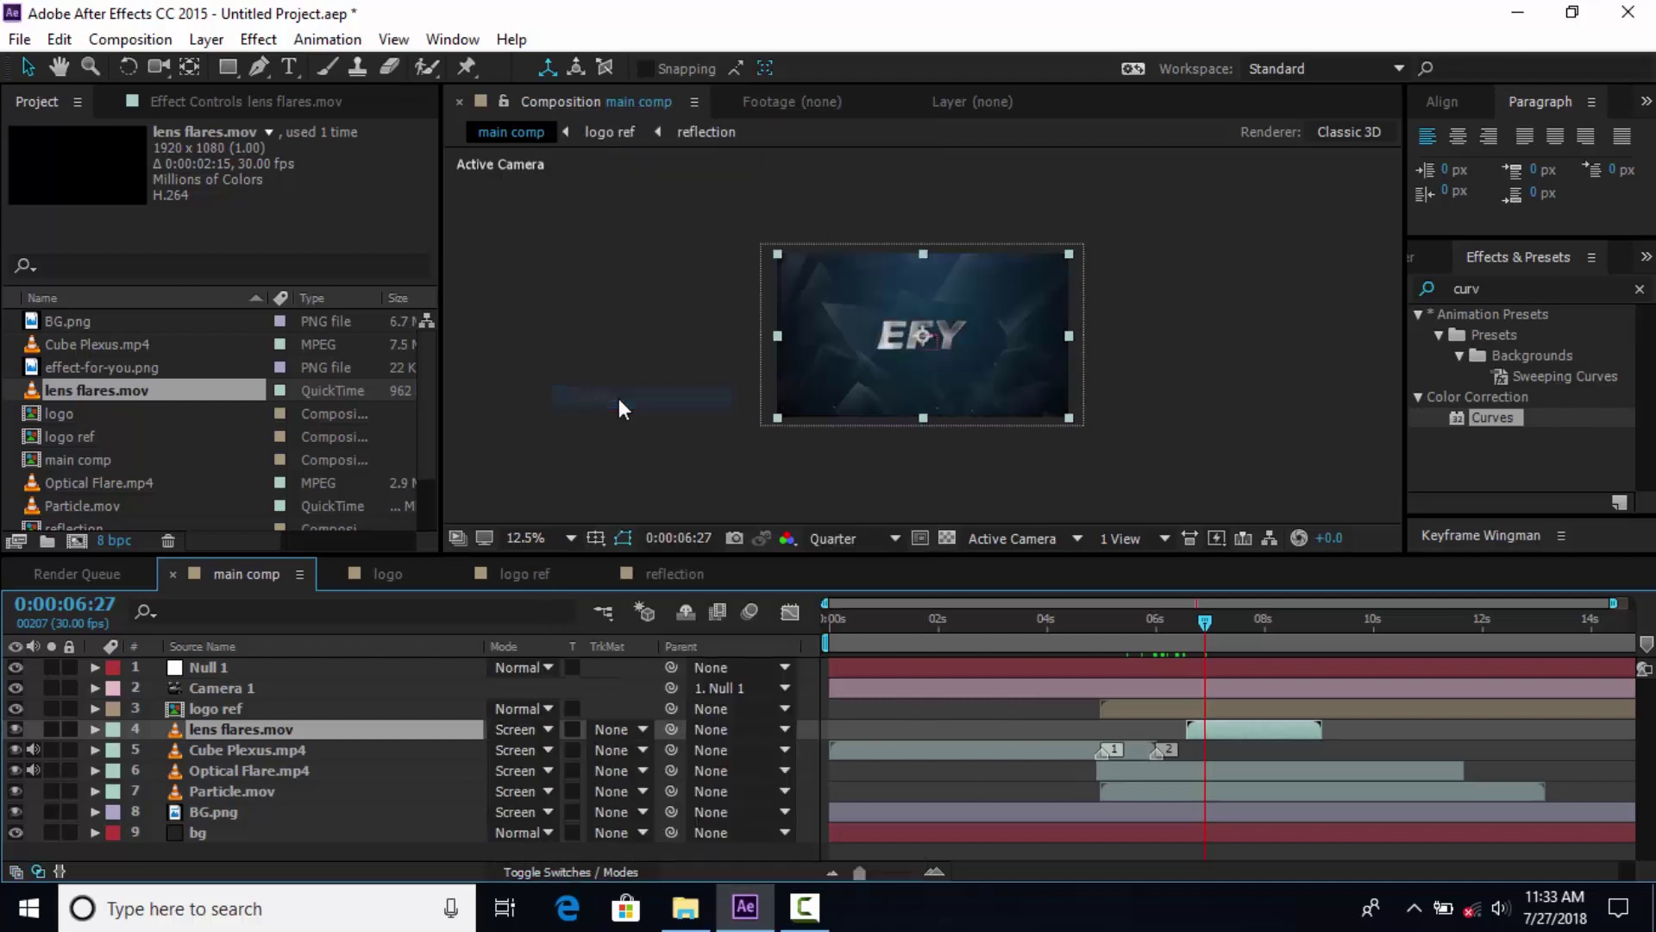
Move the lens flares.mov layer back in time to start at about 0:00:05:23 and check the flare against the logo.
{"action": "key", "text": "period"}
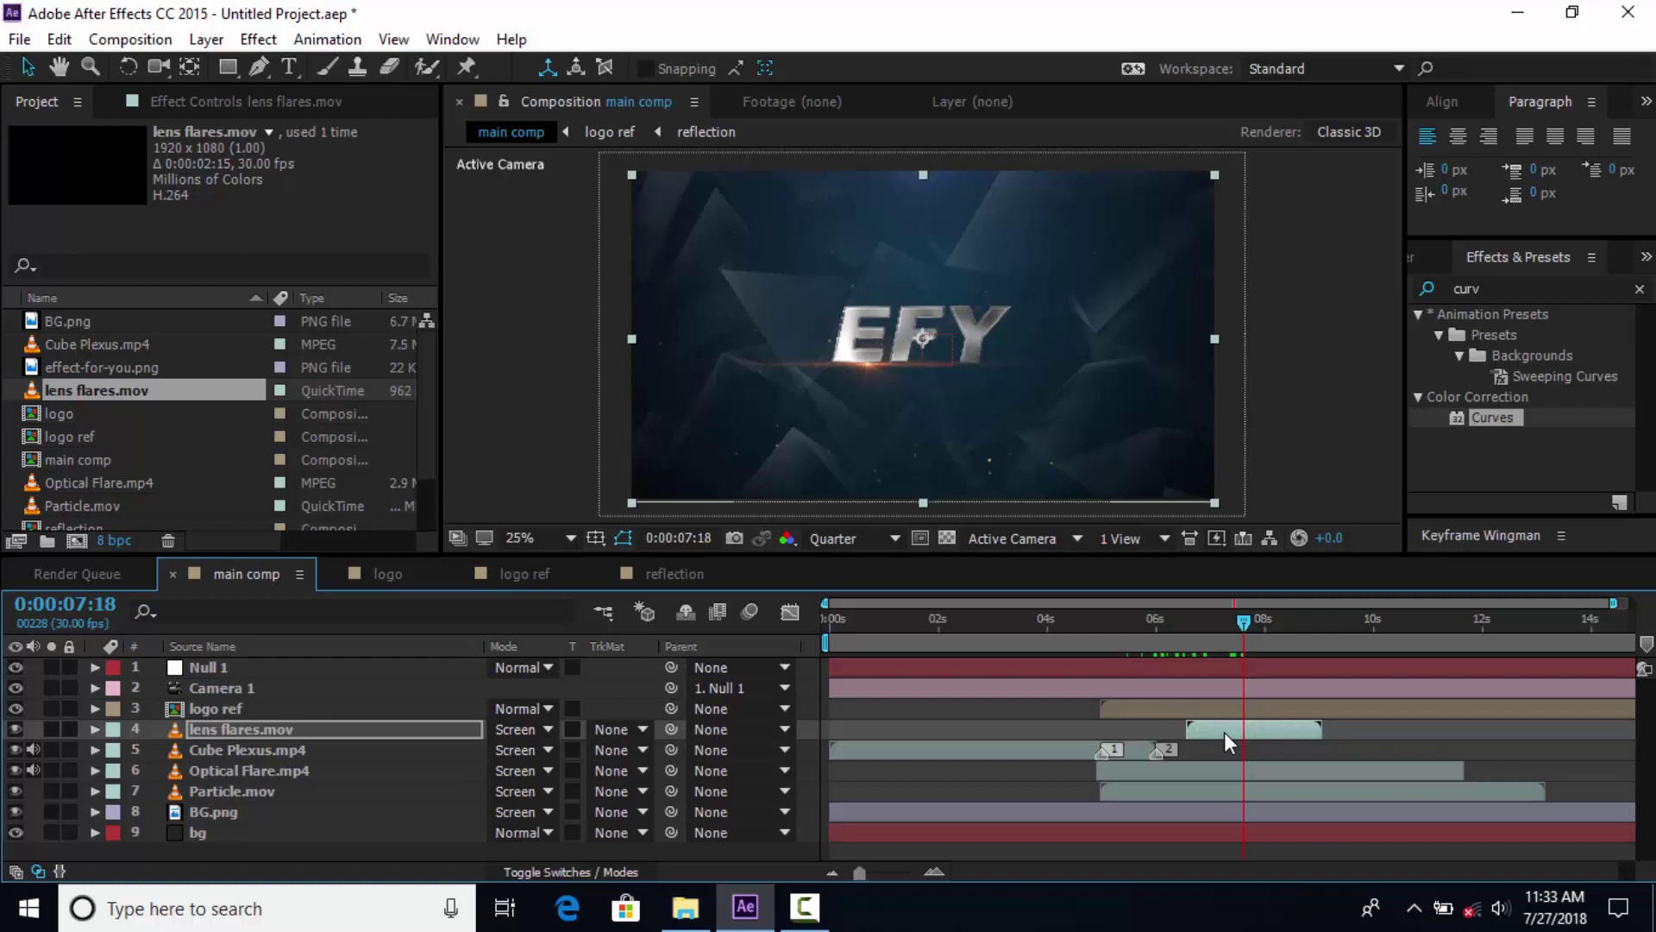
{"action": "mouse_move", "coordinate": [1188, 619]}
{"action": "left_mouse_down"}
{"action": "mouse_move", "coordinate": [1260, 624]}
{"action": "mouse_move", "coordinate": [1156, 629]}
{"action": "mouse_move", "coordinate": [1173, 634]}
{"action": "left_mouse_up"}
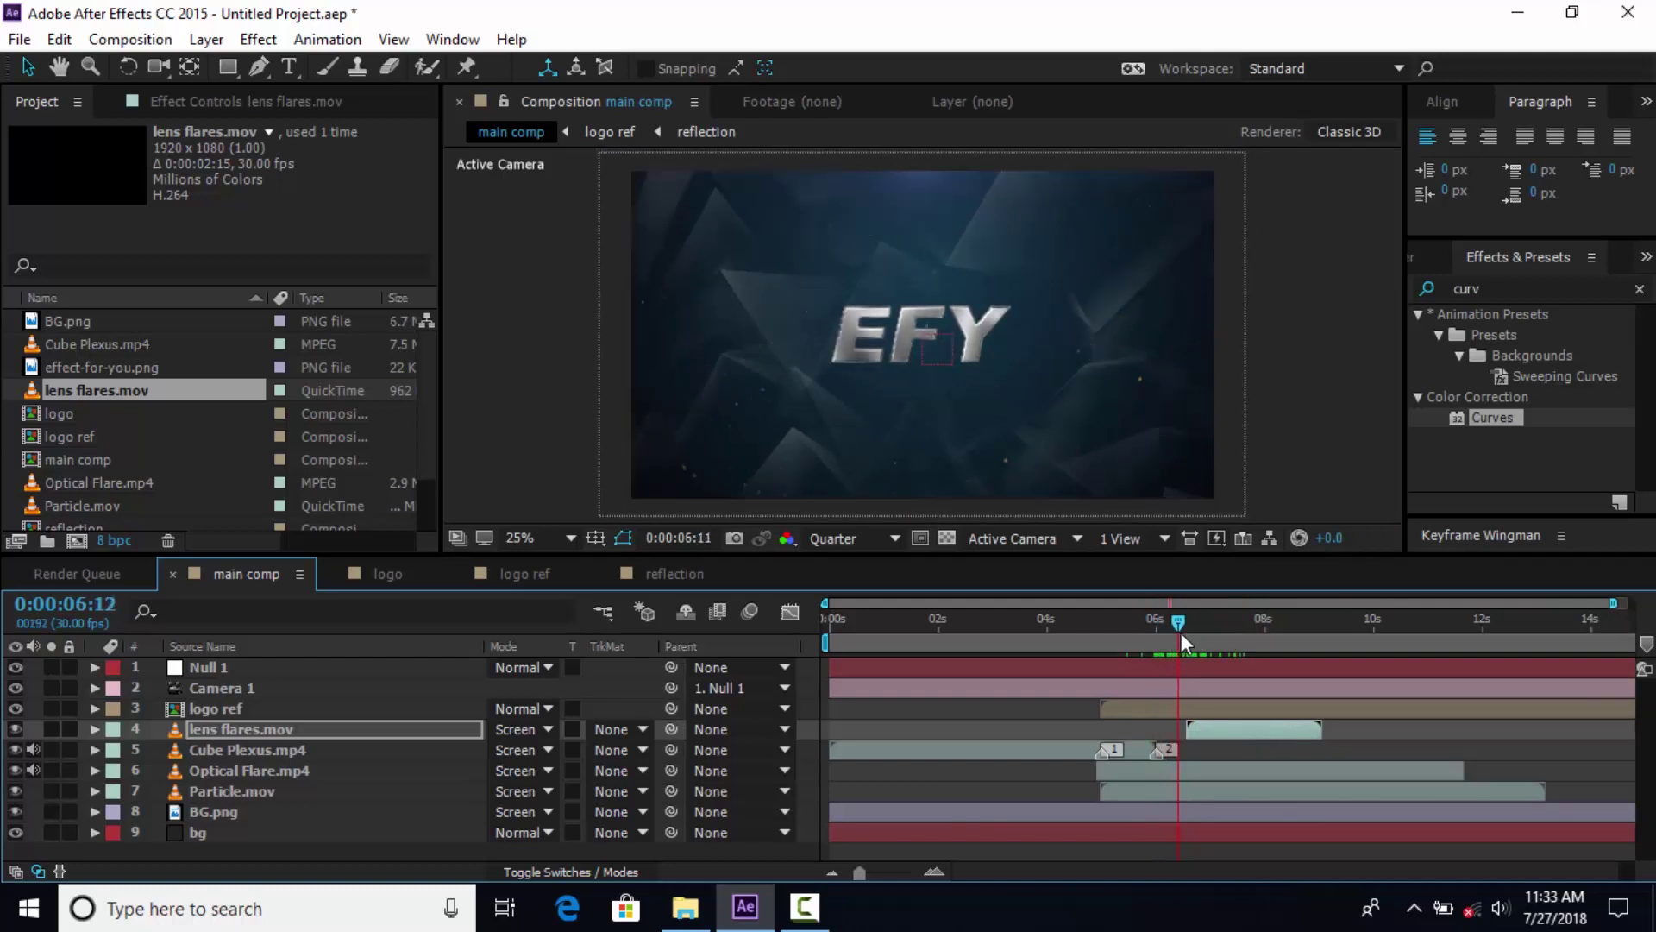
{"action": "left_click_drag", "start_coordinate": [1223, 729], "coordinate": [1182, 726]}
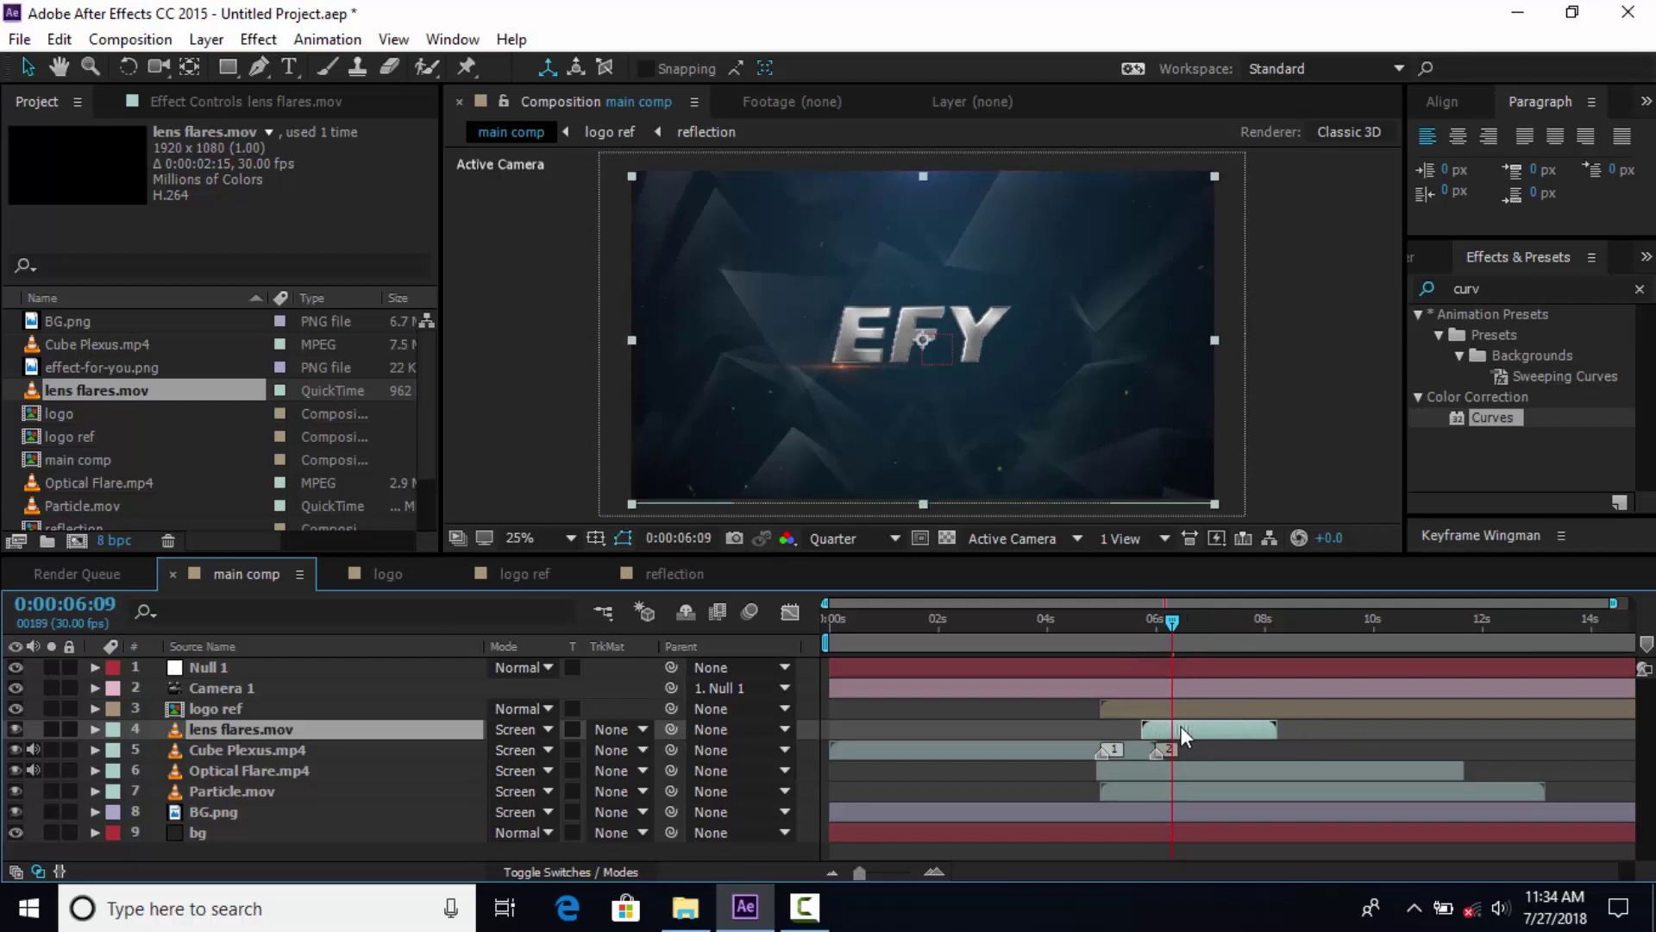
{"action": "left_click_drag", "start_coordinate": [1178, 622], "coordinate": [1261, 620]}
{"action": "scroll", "coordinate": [1249, 411], "scroll_direction": "down", "scroll_amount": 1}
{"action": "left_click", "coordinate": [1249, 411]}
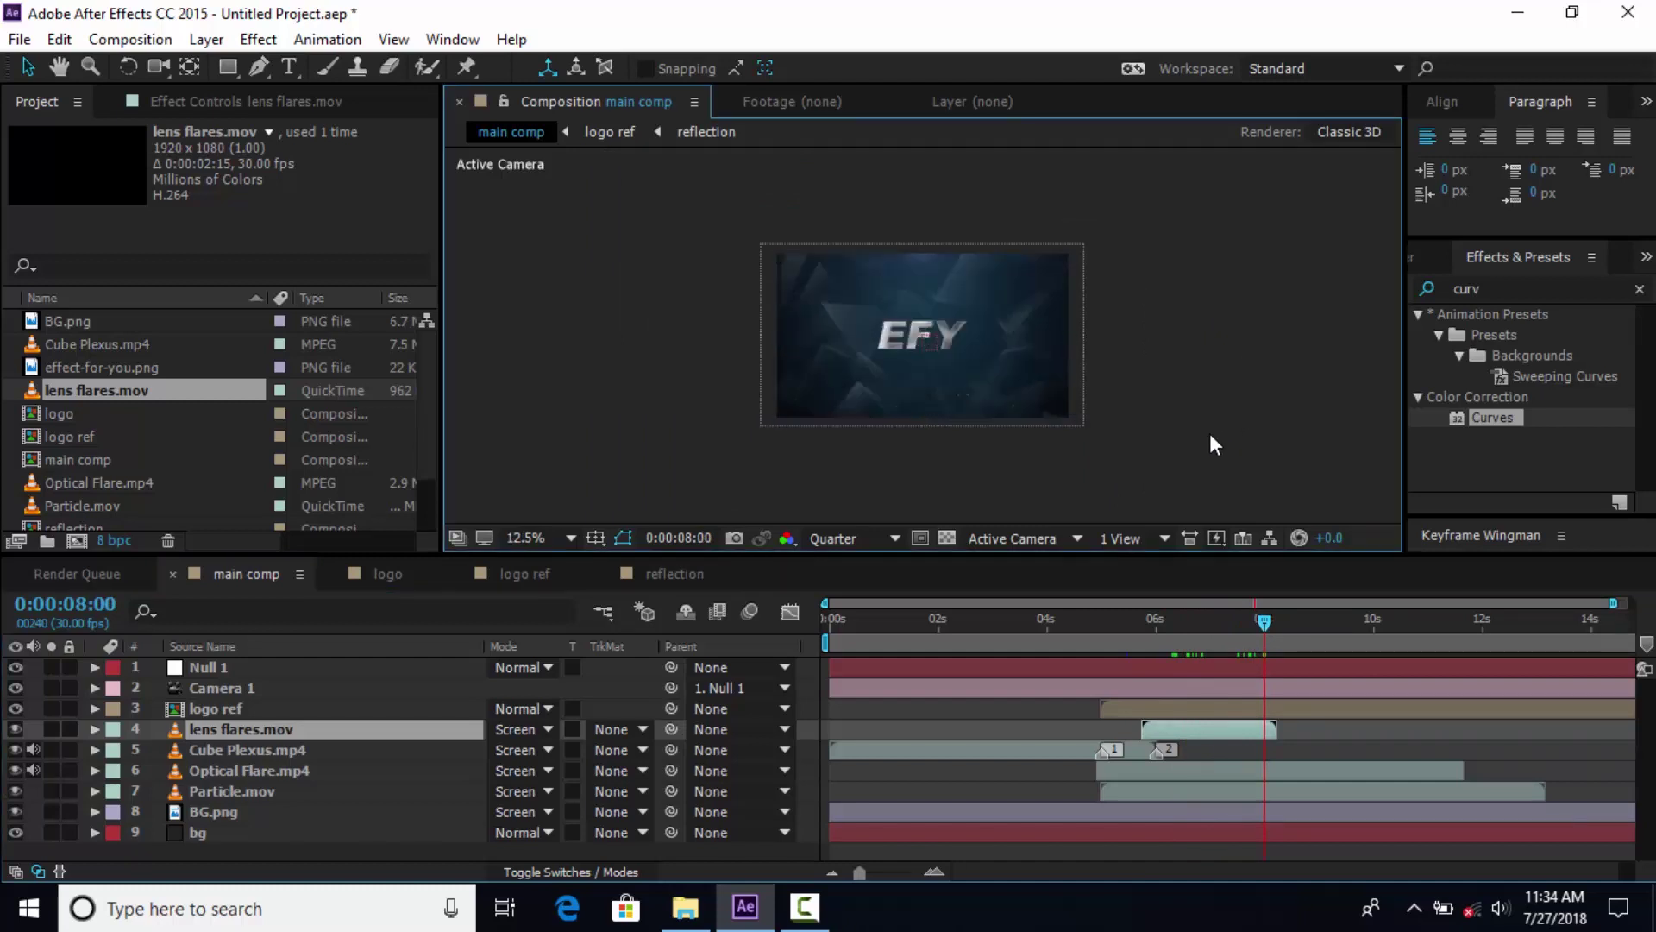
Enable motion blur on the logo ref layer.
{"action": "left_click", "coordinate": [588, 872]}
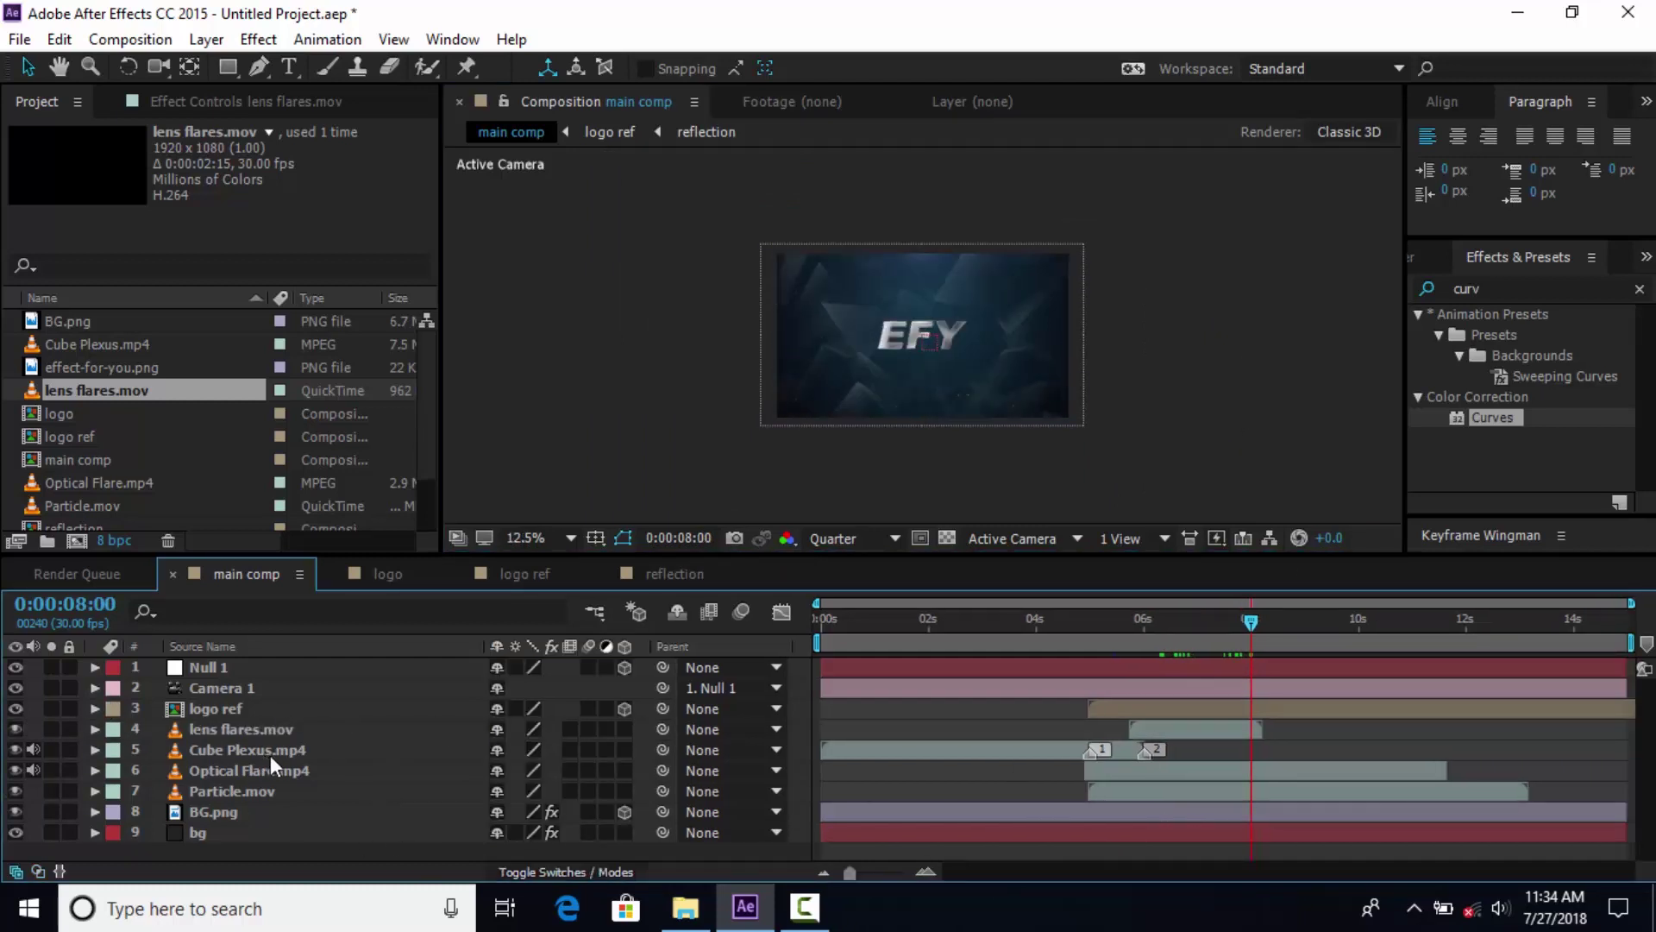
{"action": "left_click", "coordinate": [521, 712]}
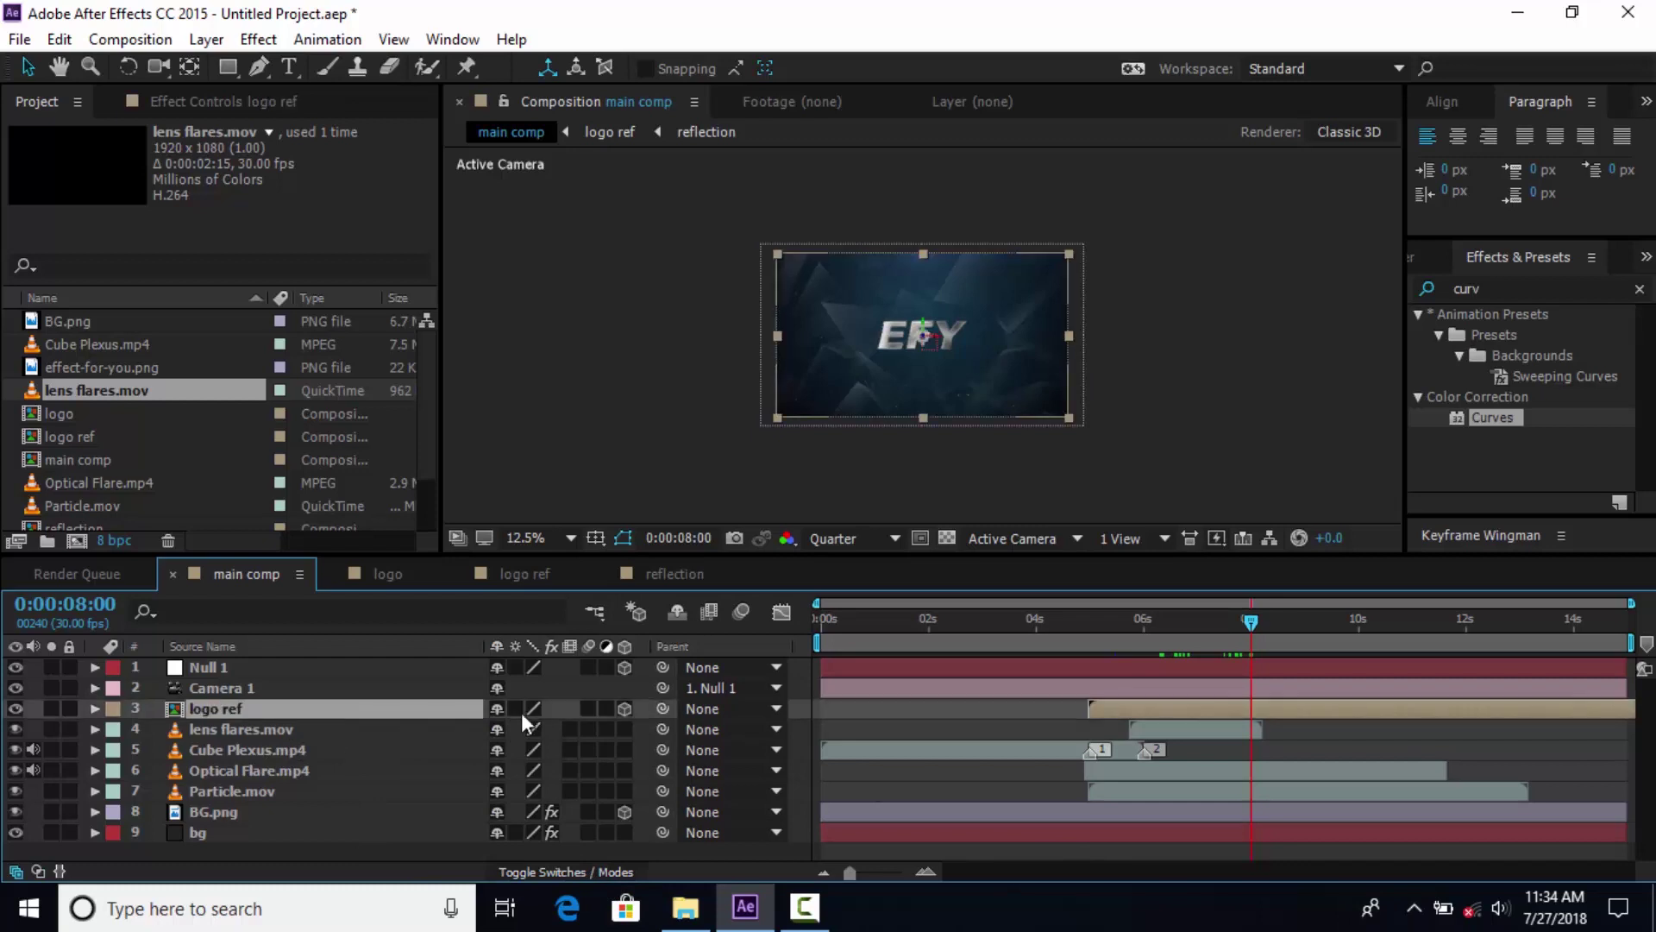
{"action": "left_click", "coordinate": [587, 708]}
{"action": "key", "text": "i"}
Shift both of Null 1's Position keyframes about six frames earlier and preview the camera move.
{"action": "left_click", "coordinate": [1130, 669]}
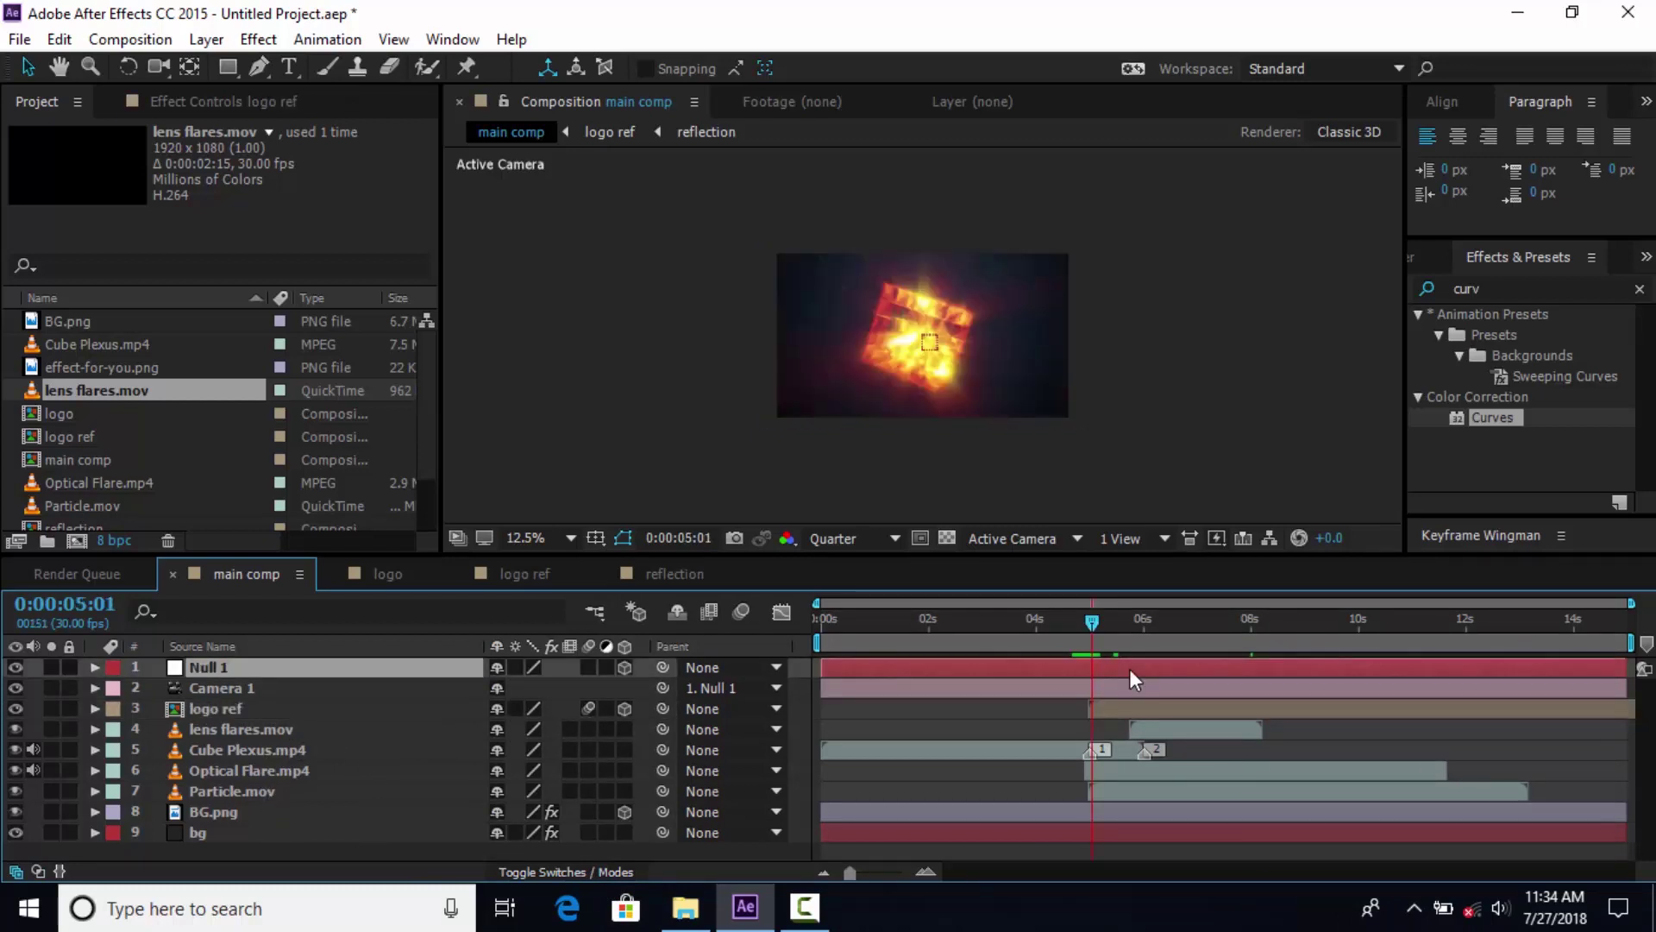
{"action": "key", "text": "p"}
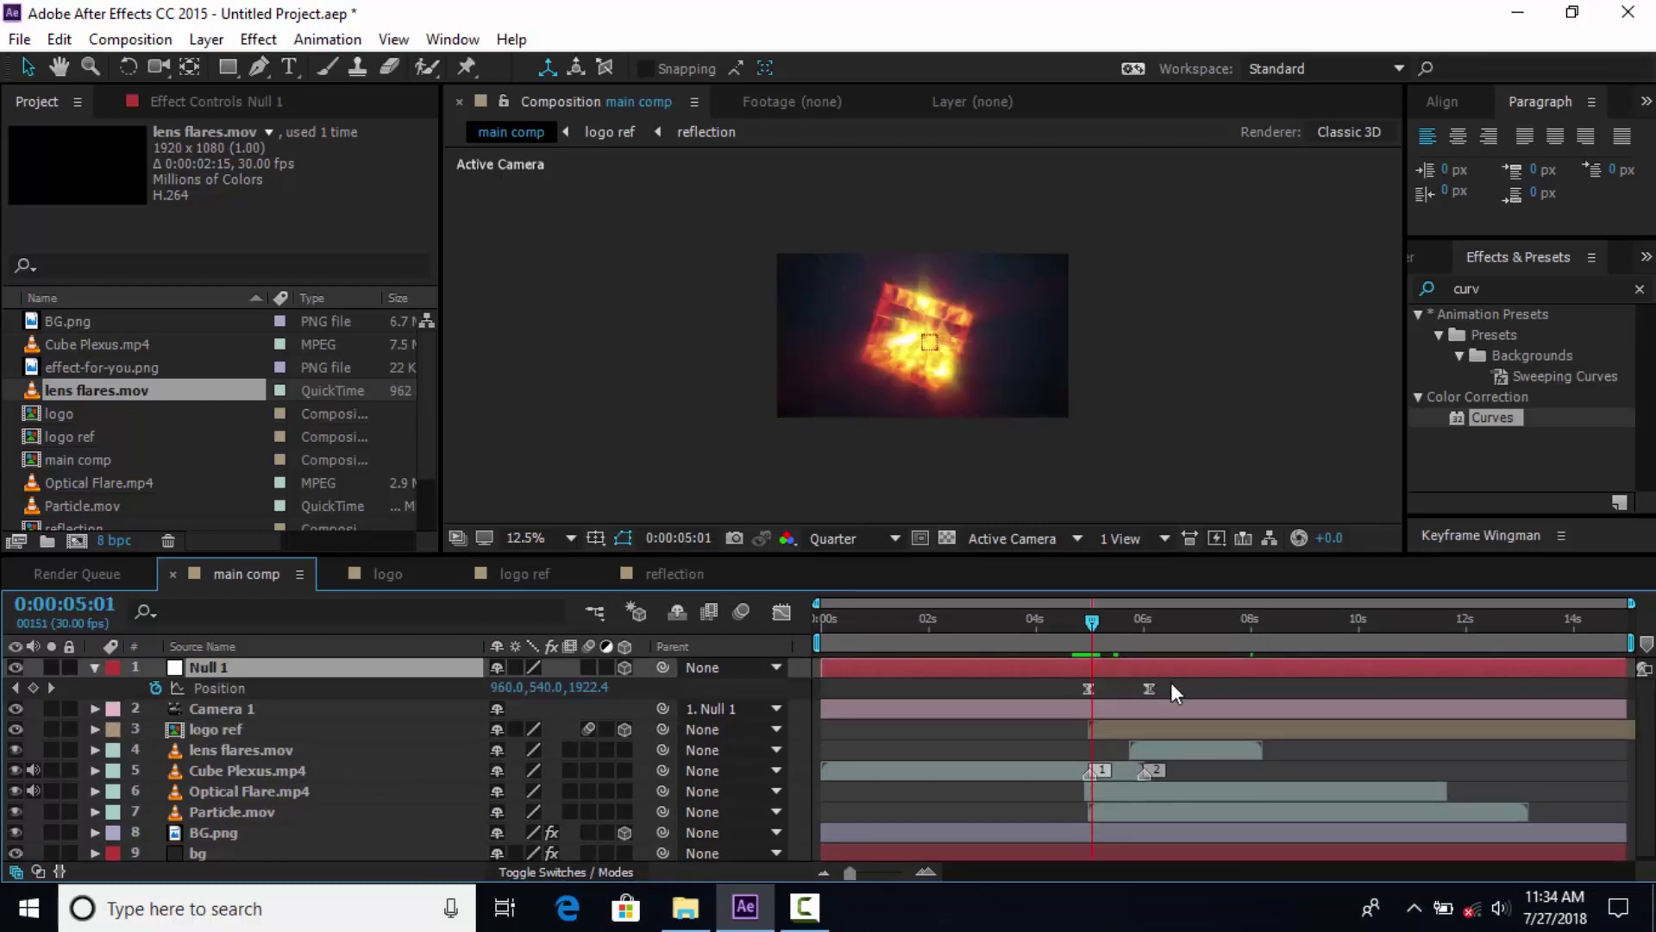
{"action": "left_click", "coordinate": [1150, 688]}
{"action": "left_click_drag", "start_coordinate": [1090, 697], "coordinate": [1141, 698]}
{"action": "left_click_drag", "start_coordinate": [1080, 623], "coordinate": [1073, 622]}
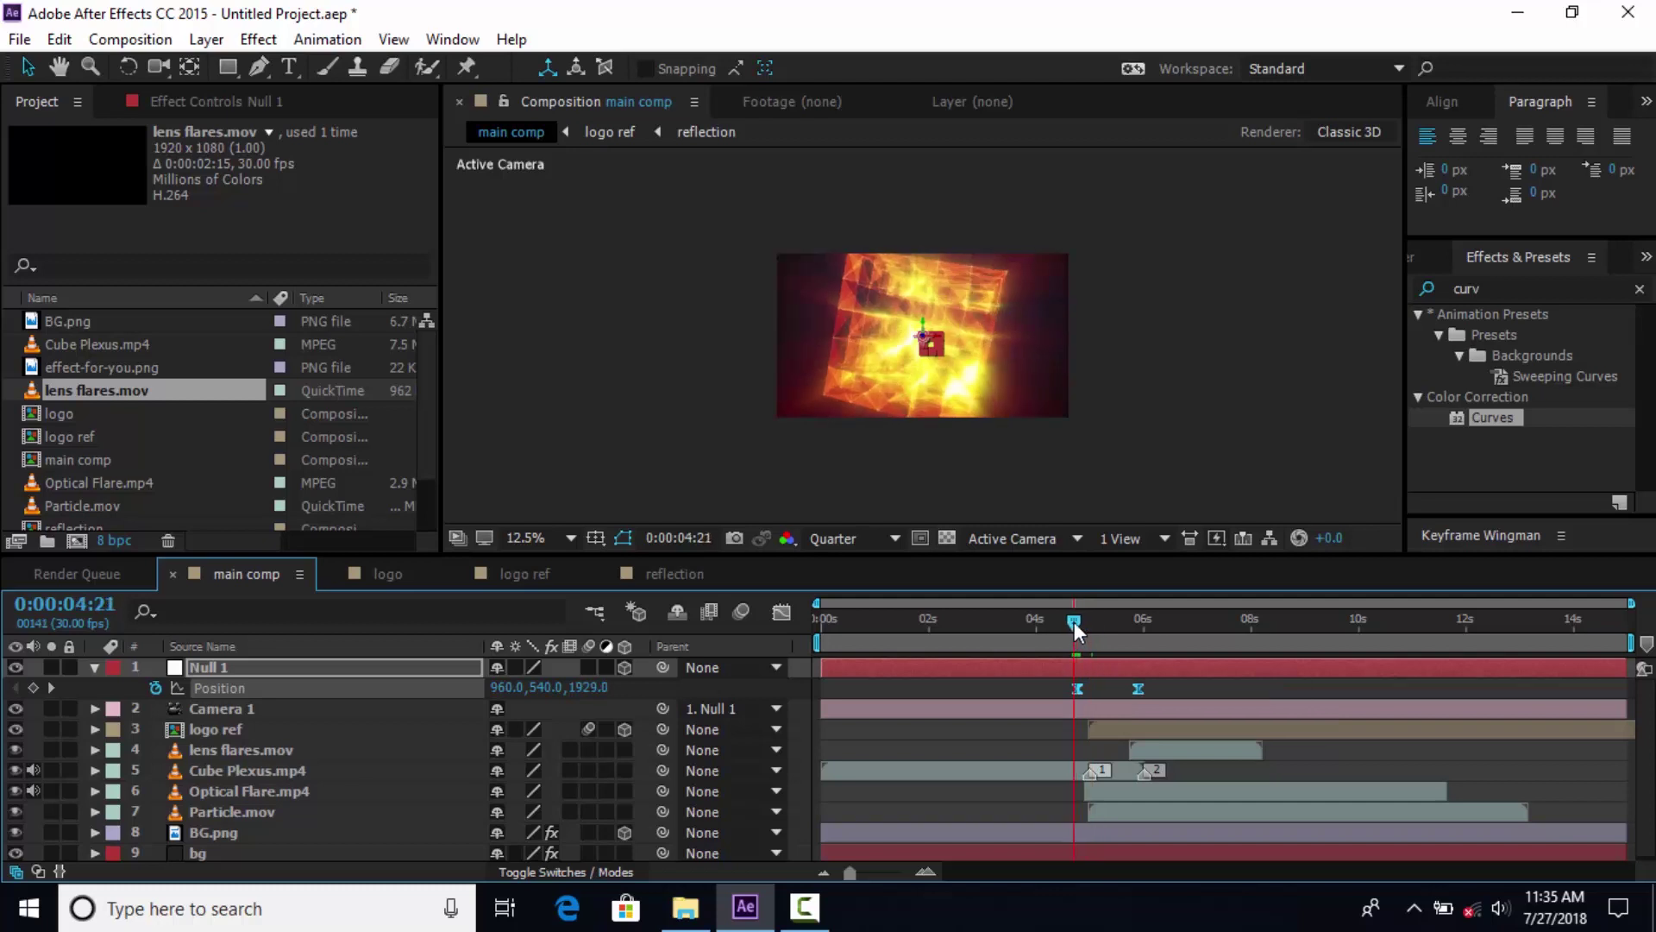
{"action": "key", "text": "space"}
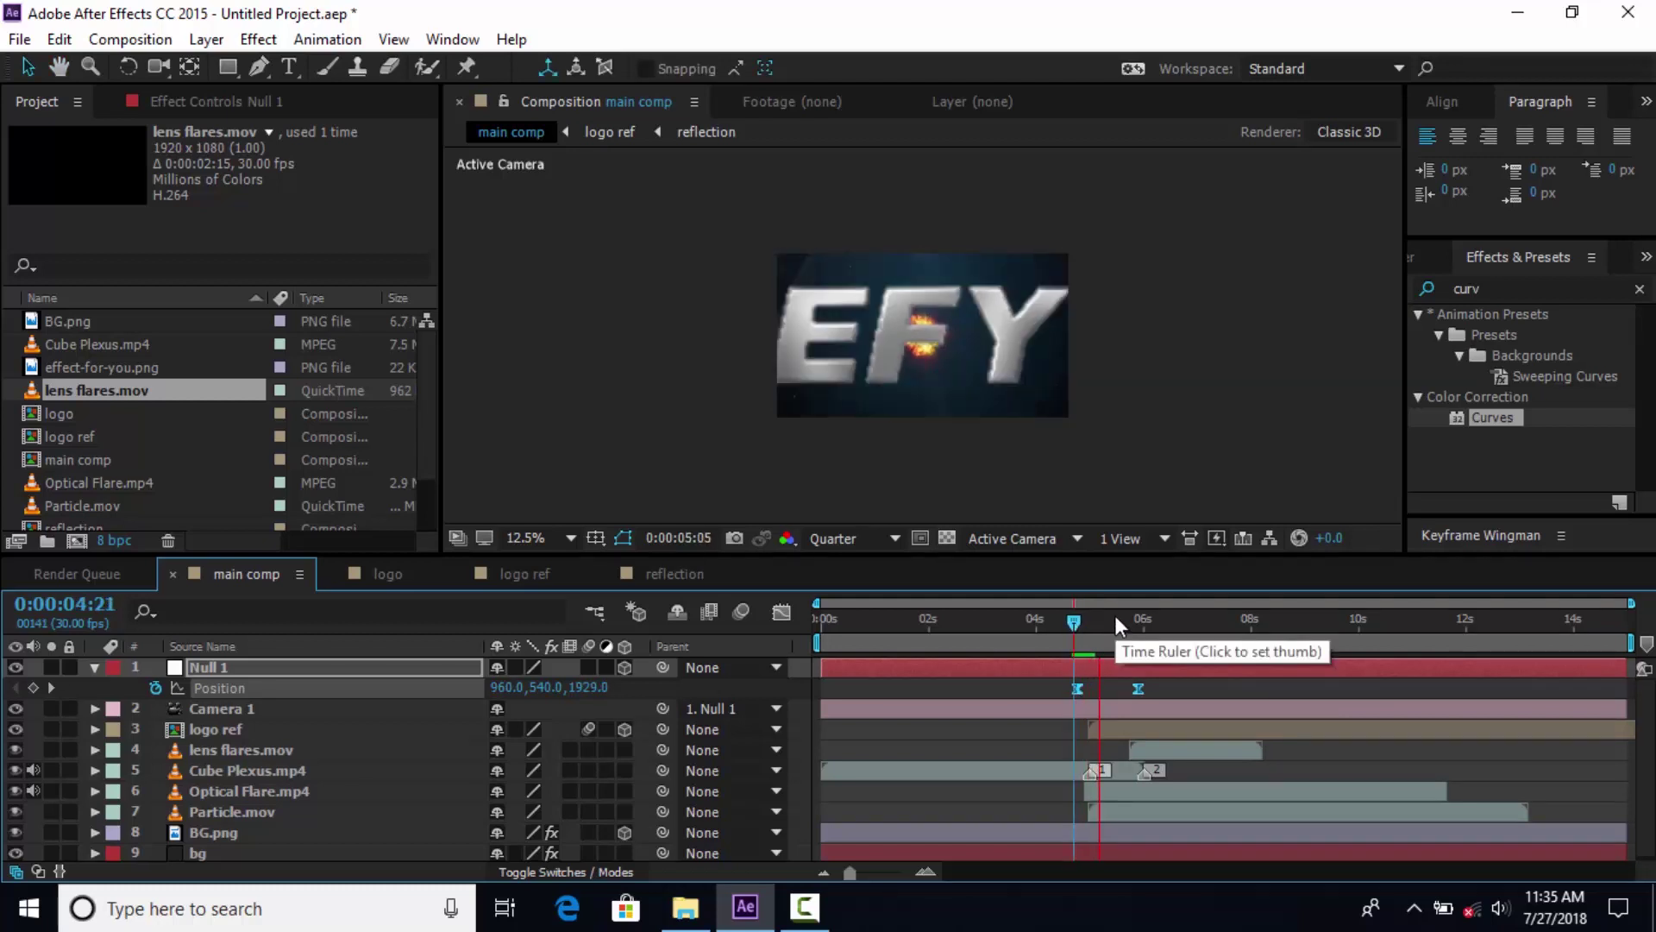
{"action": "left_click_drag", "start_coordinate": [1079, 620], "coordinate": [1120, 618]}
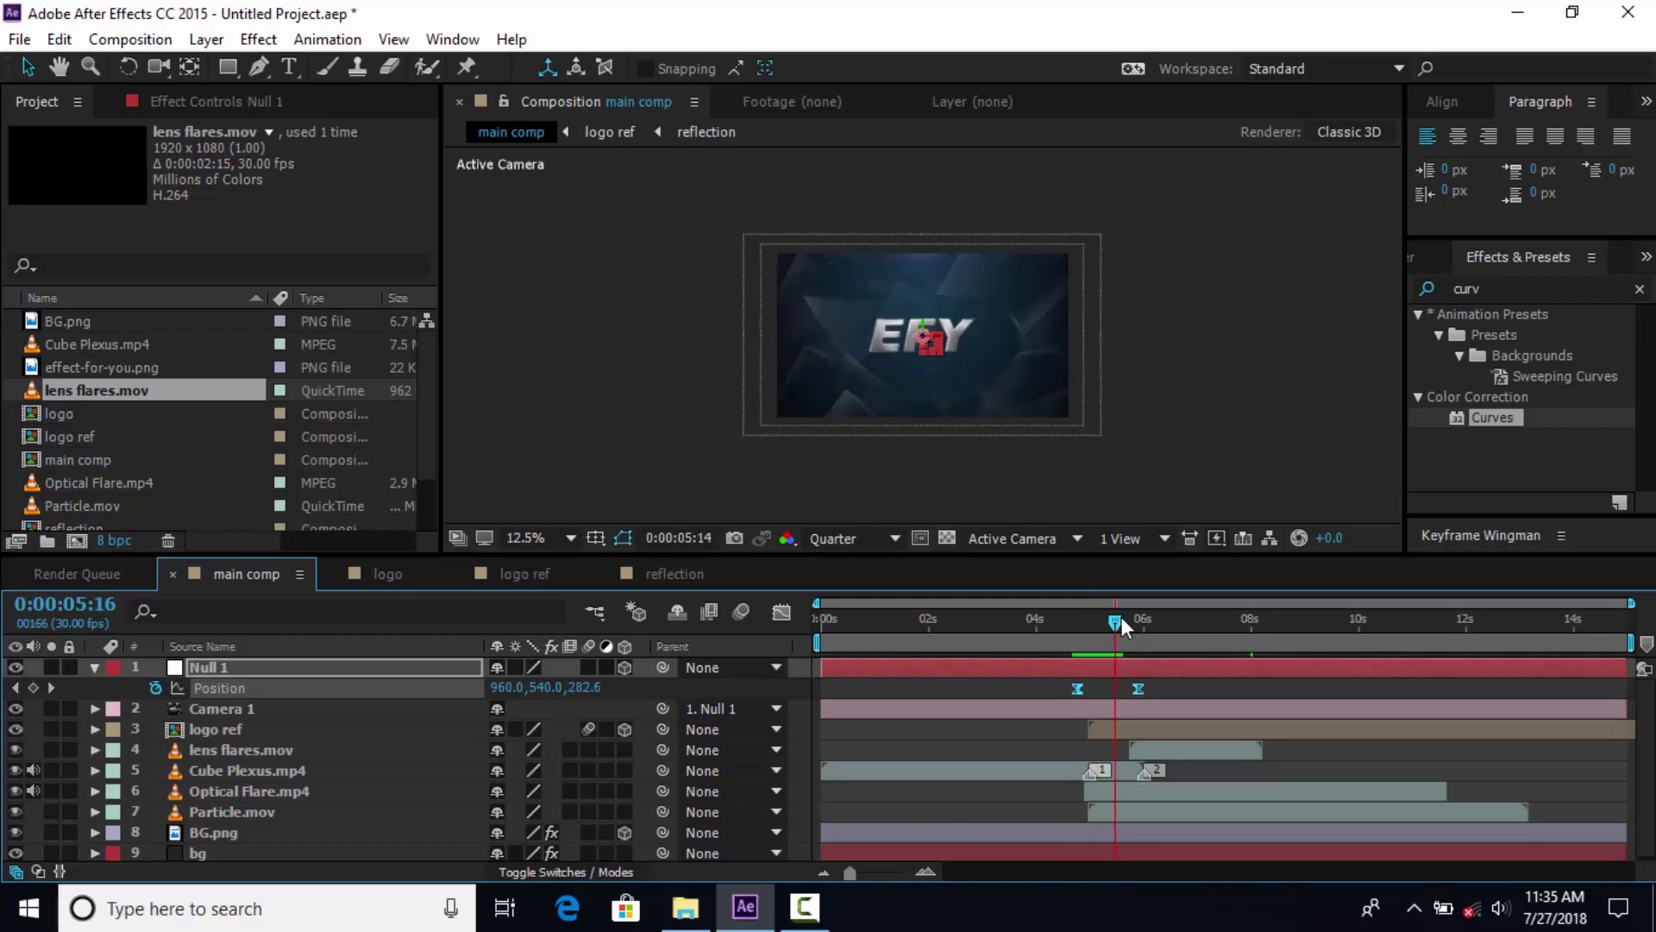
Collapse Null 1's properties and move the Cube Plexus.mp4 layer directly above logo ref.
{"action": "left_click", "coordinate": [222, 730]}
{"action": "left_click", "coordinate": [101, 666]}
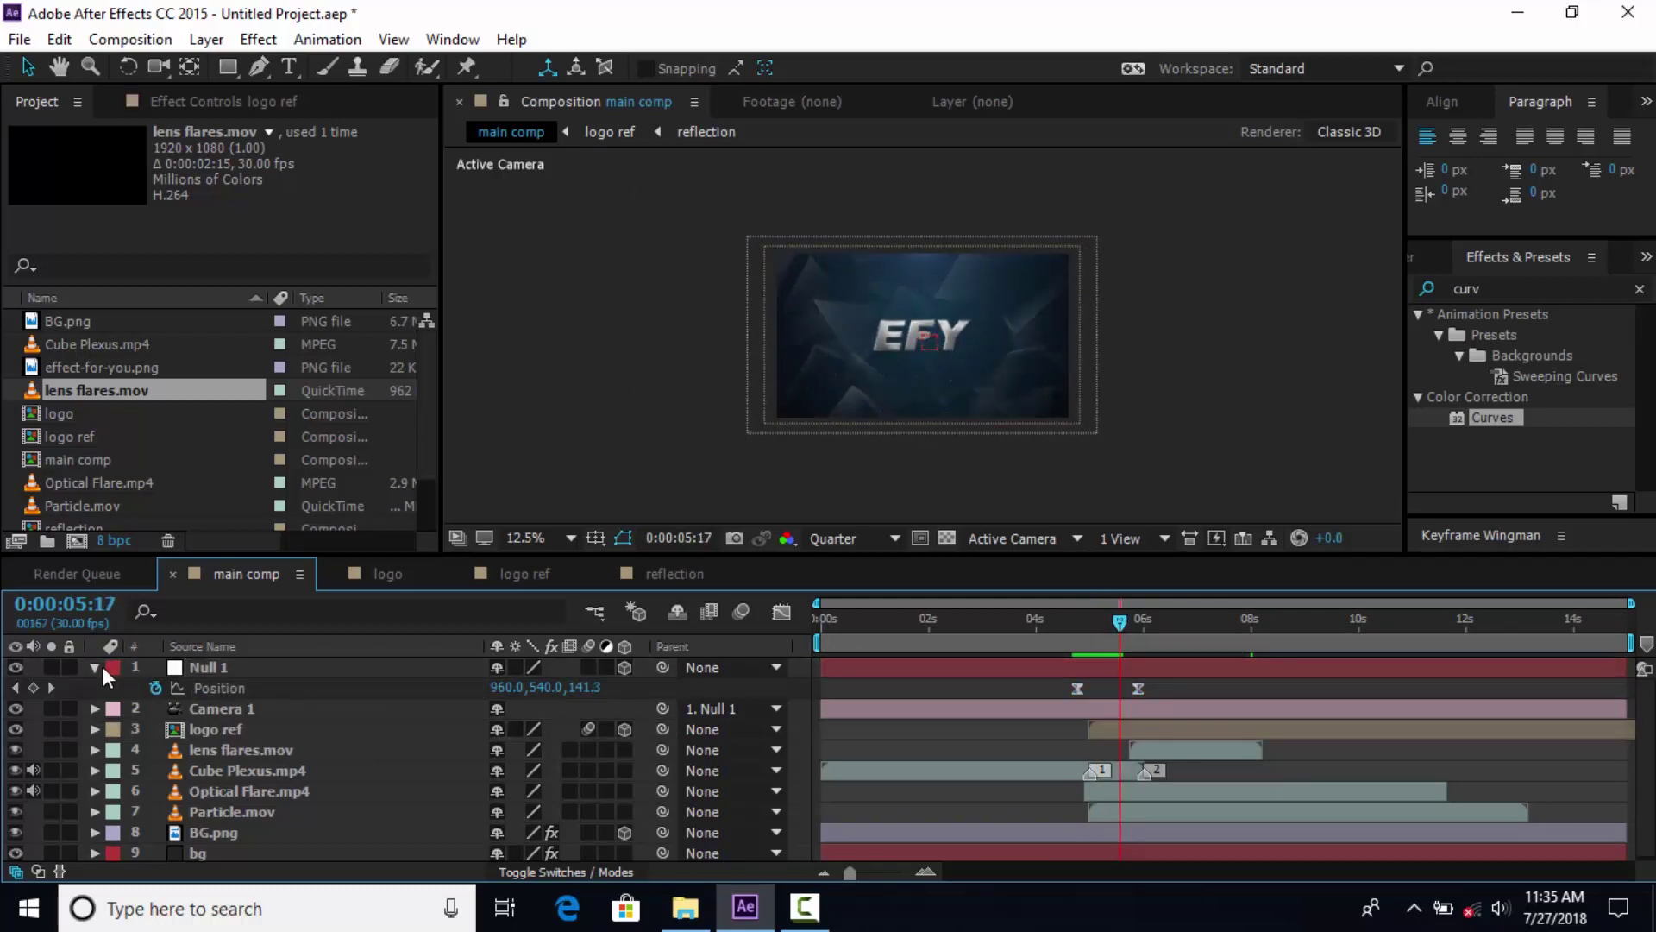
{"action": "left_click", "coordinate": [97, 667]}
{"action": "left_click", "coordinate": [301, 756]}
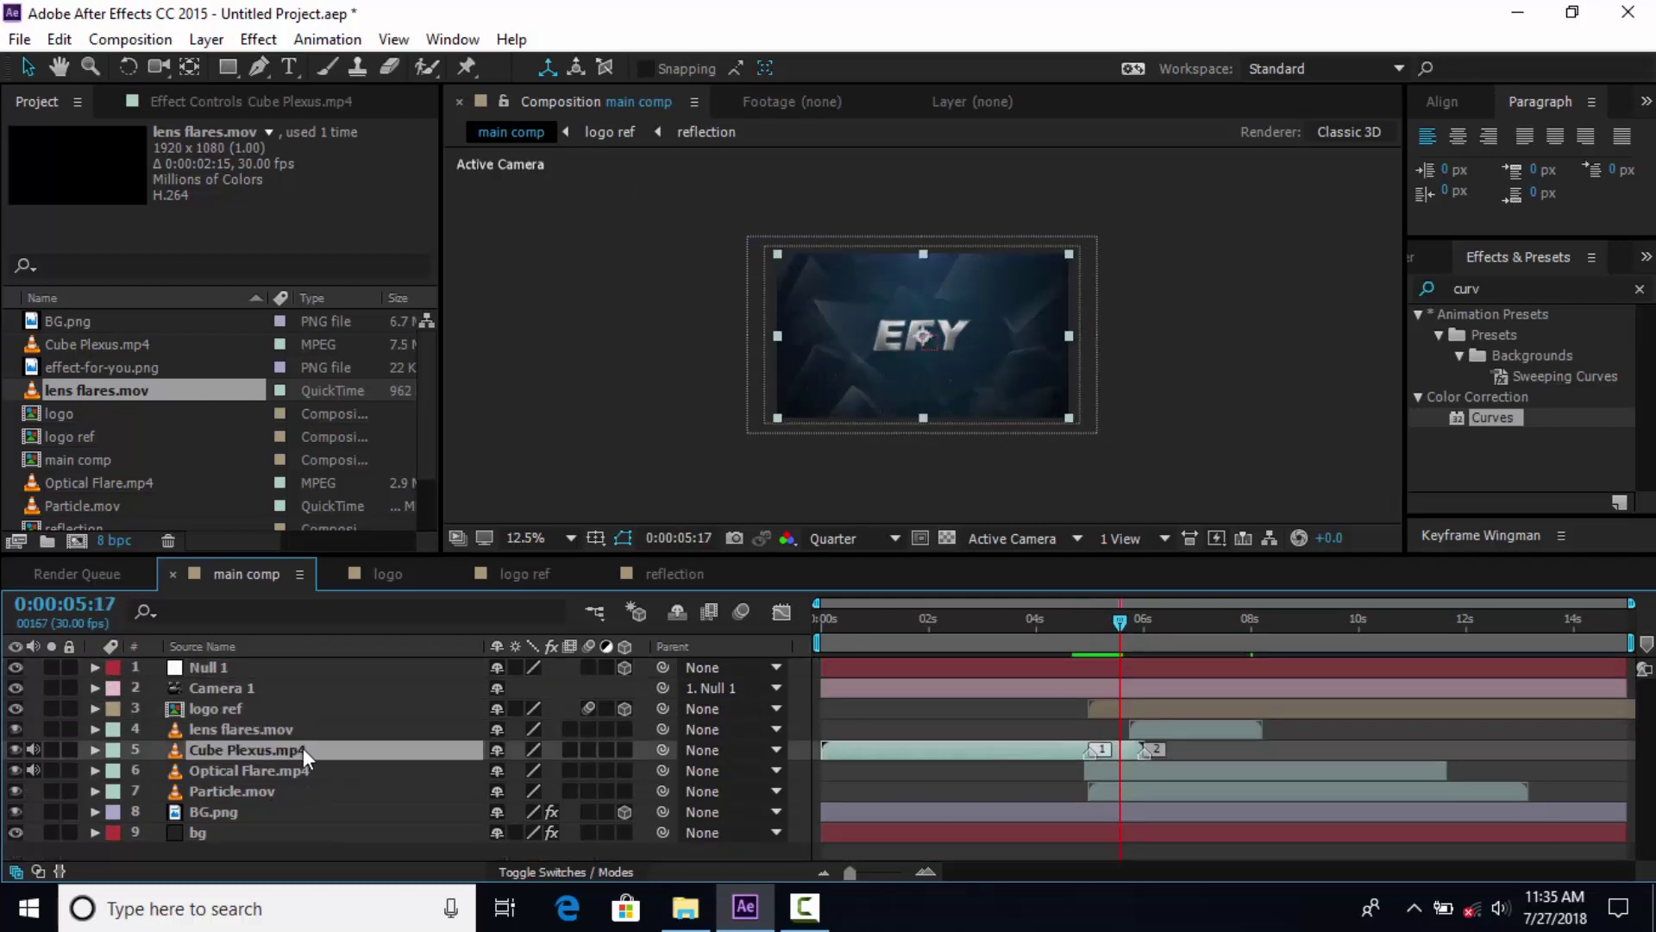
{"action": "left_click_drag", "start_coordinate": [258, 749], "coordinate": [253, 703]}
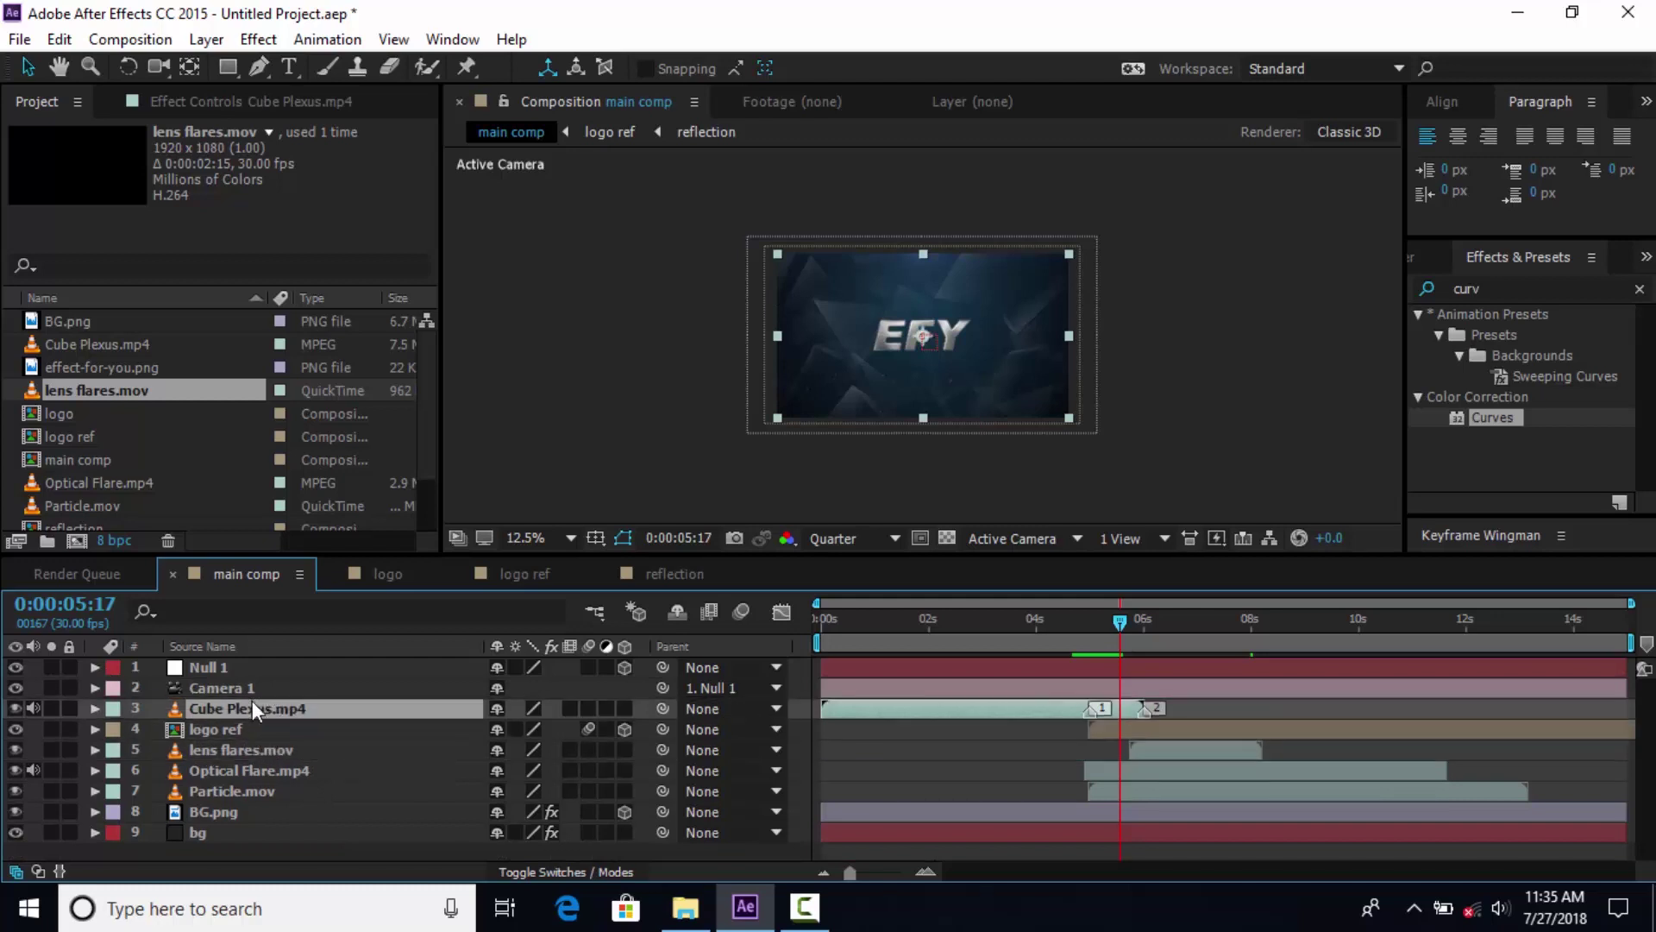
Fade out Cube Plexus.mp4 with Opacity keyframes, from 100% at 0:00:05:00 down to its end keyframe at 0:00:05:28.
{"action": "left_click_drag", "start_coordinate": [1081, 623], "coordinate": [1128, 622]}
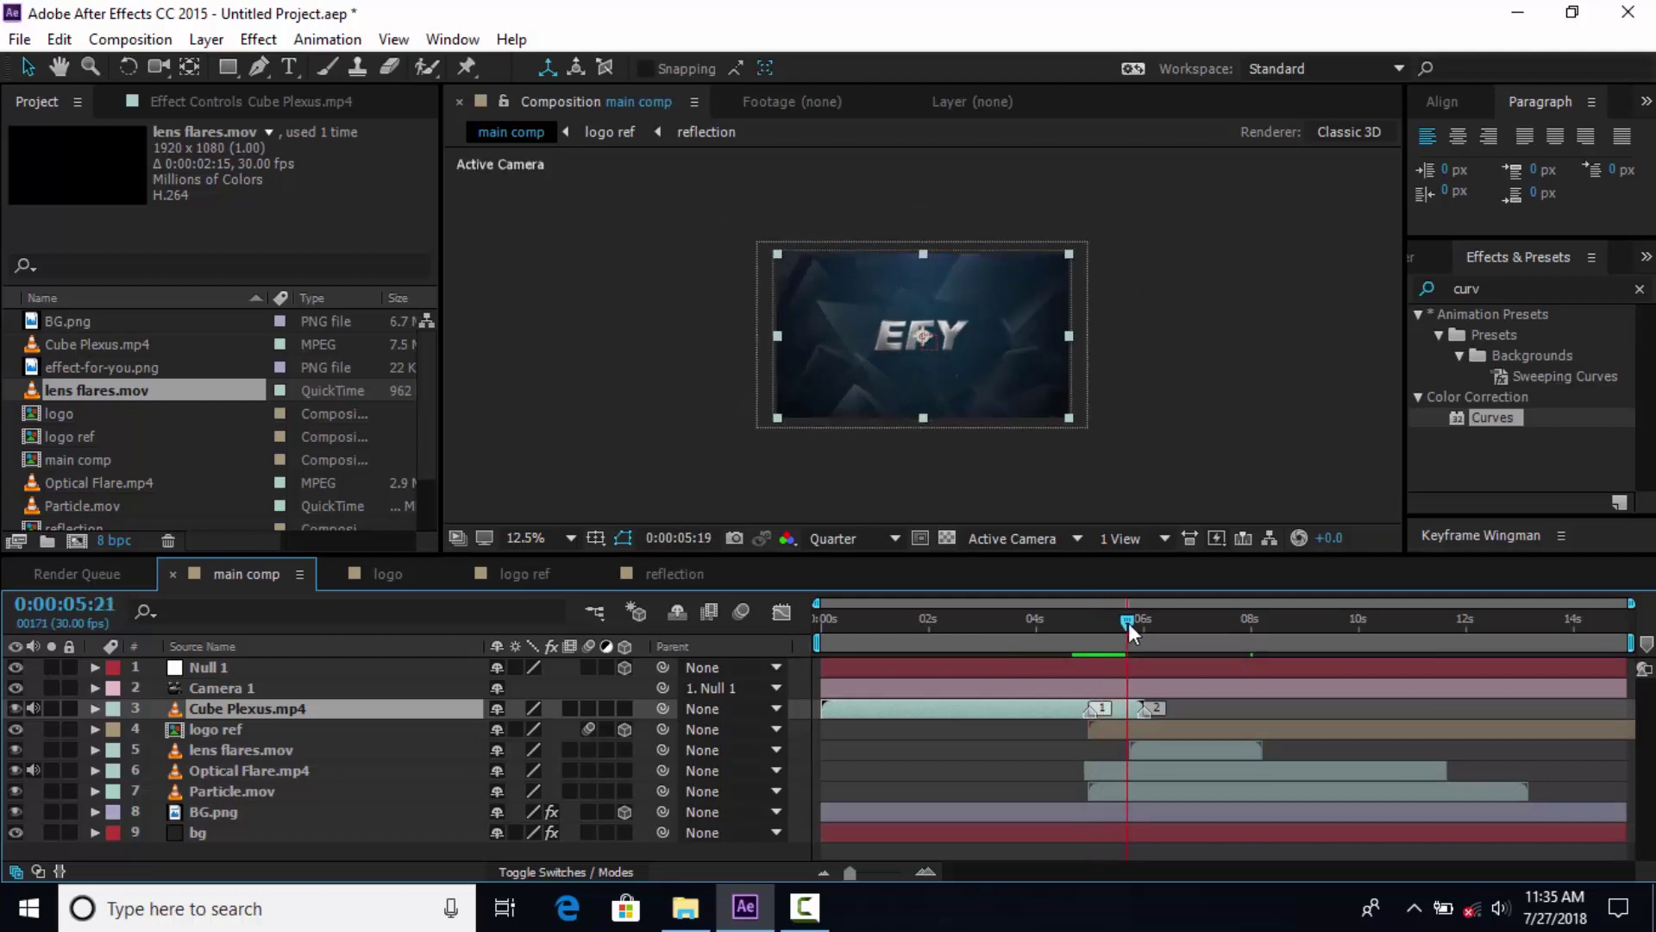
{"action": "key", "text": "t"}
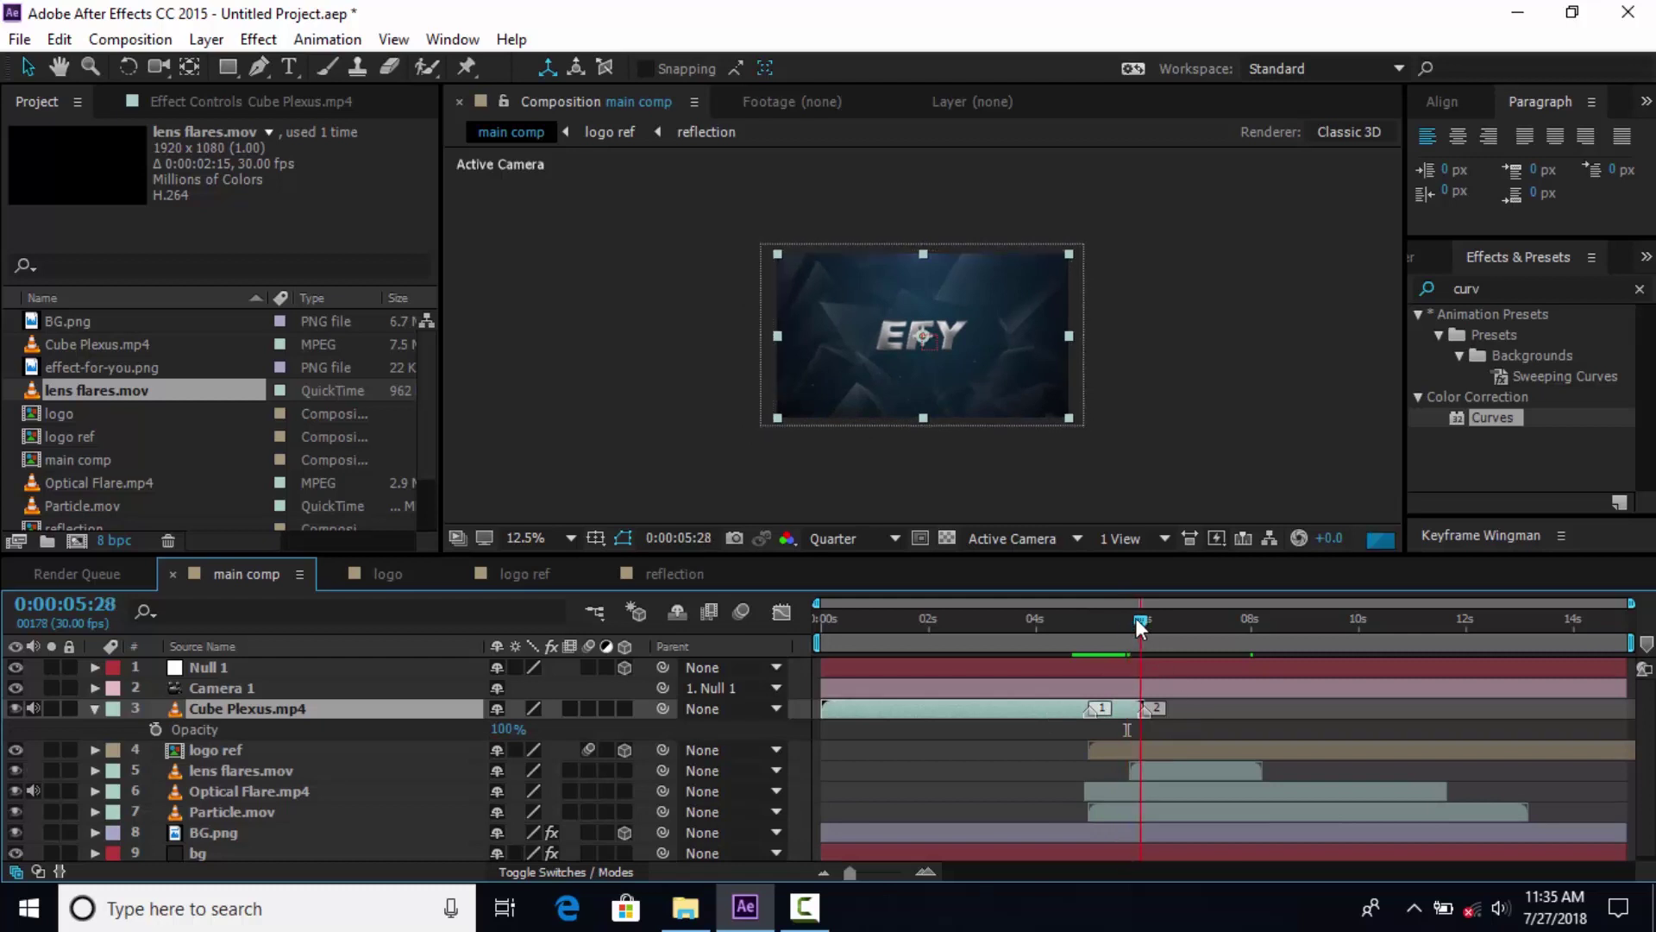
{"action": "left_click_drag", "start_coordinate": [1135, 618], "coordinate": [1141, 618]}
{"action": "left_click", "coordinate": [156, 729]}
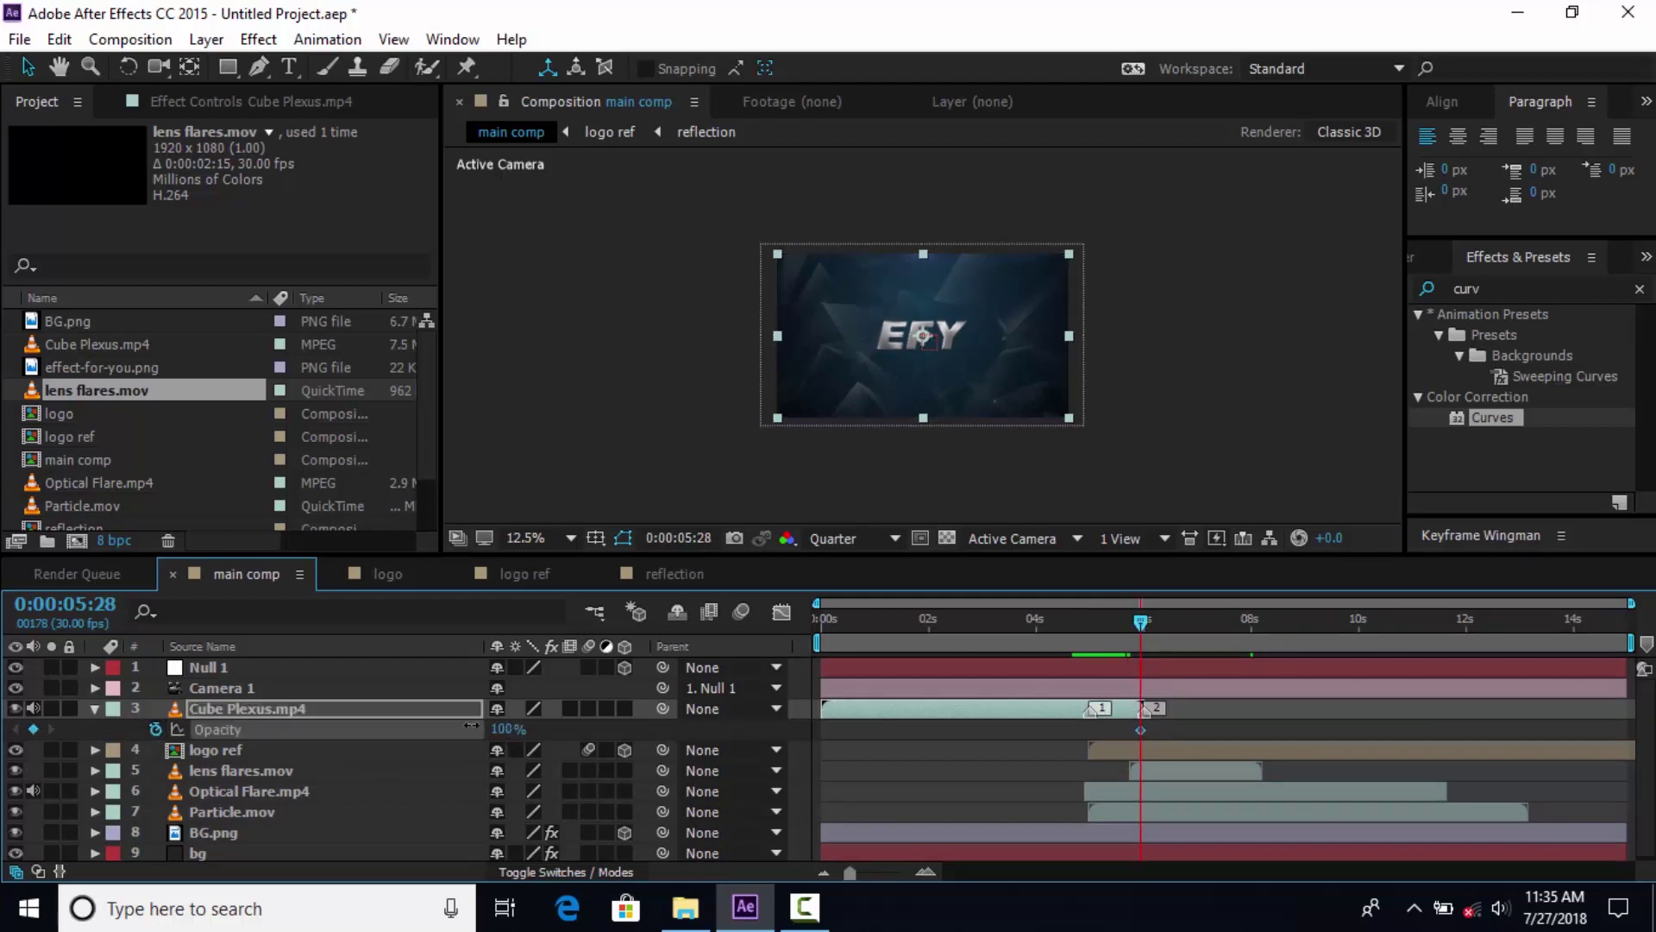
{"action": "left_click", "coordinate": [1089, 621]}
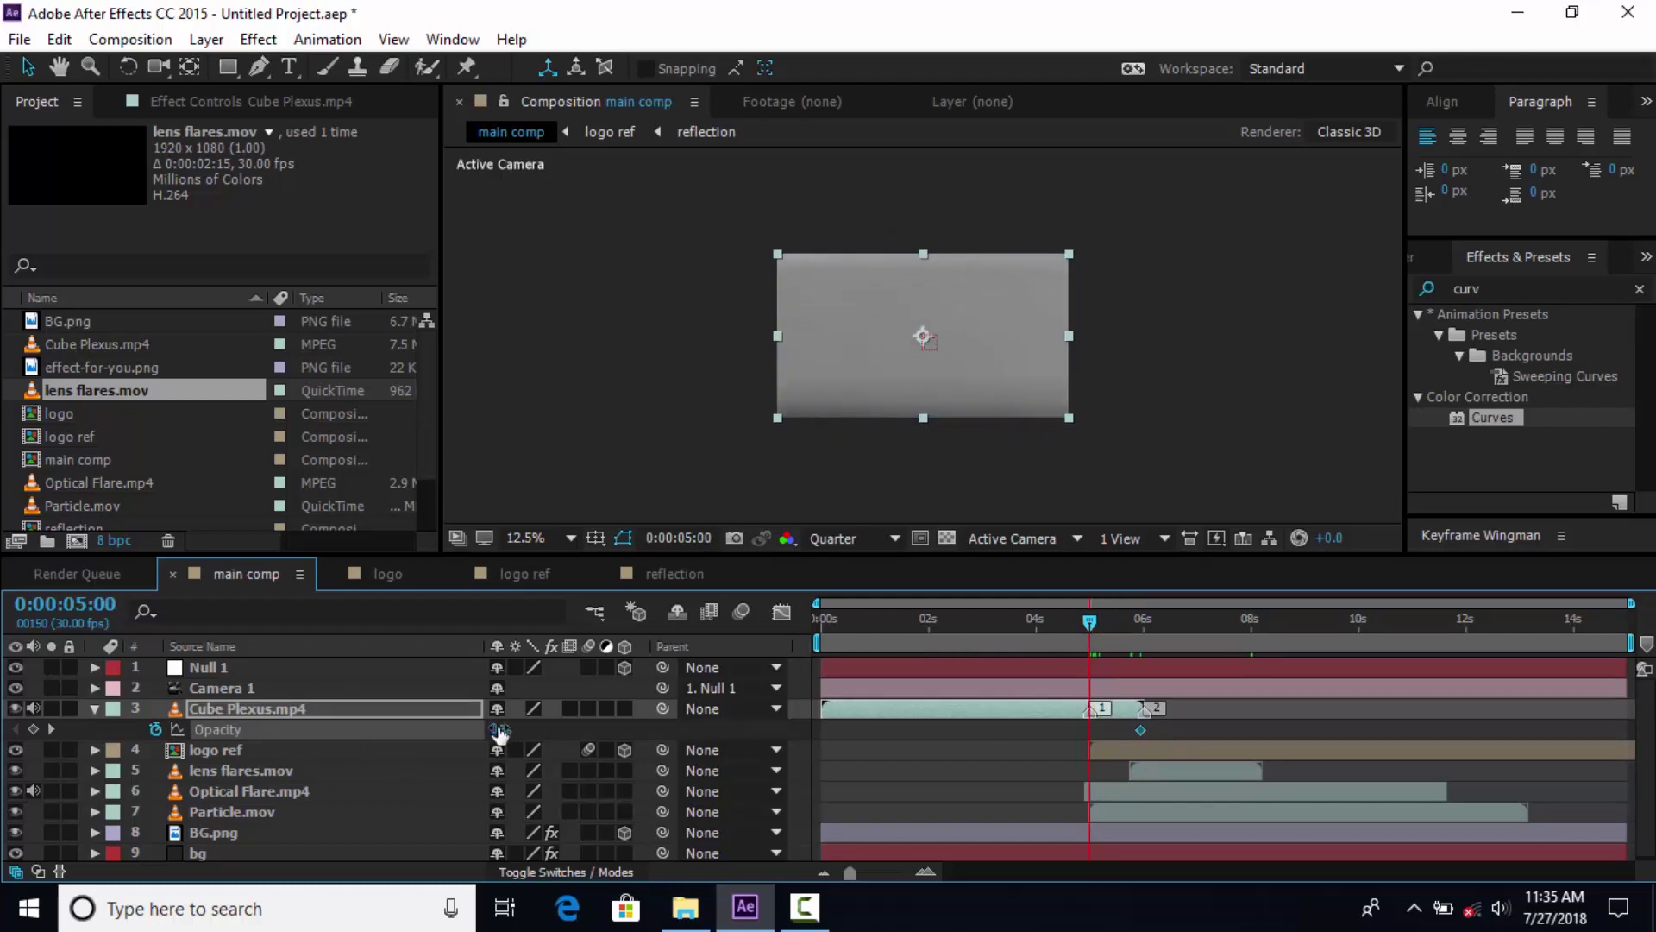
{"action": "left_click_drag", "start_coordinate": [499, 731], "coordinate": [628, 732]}
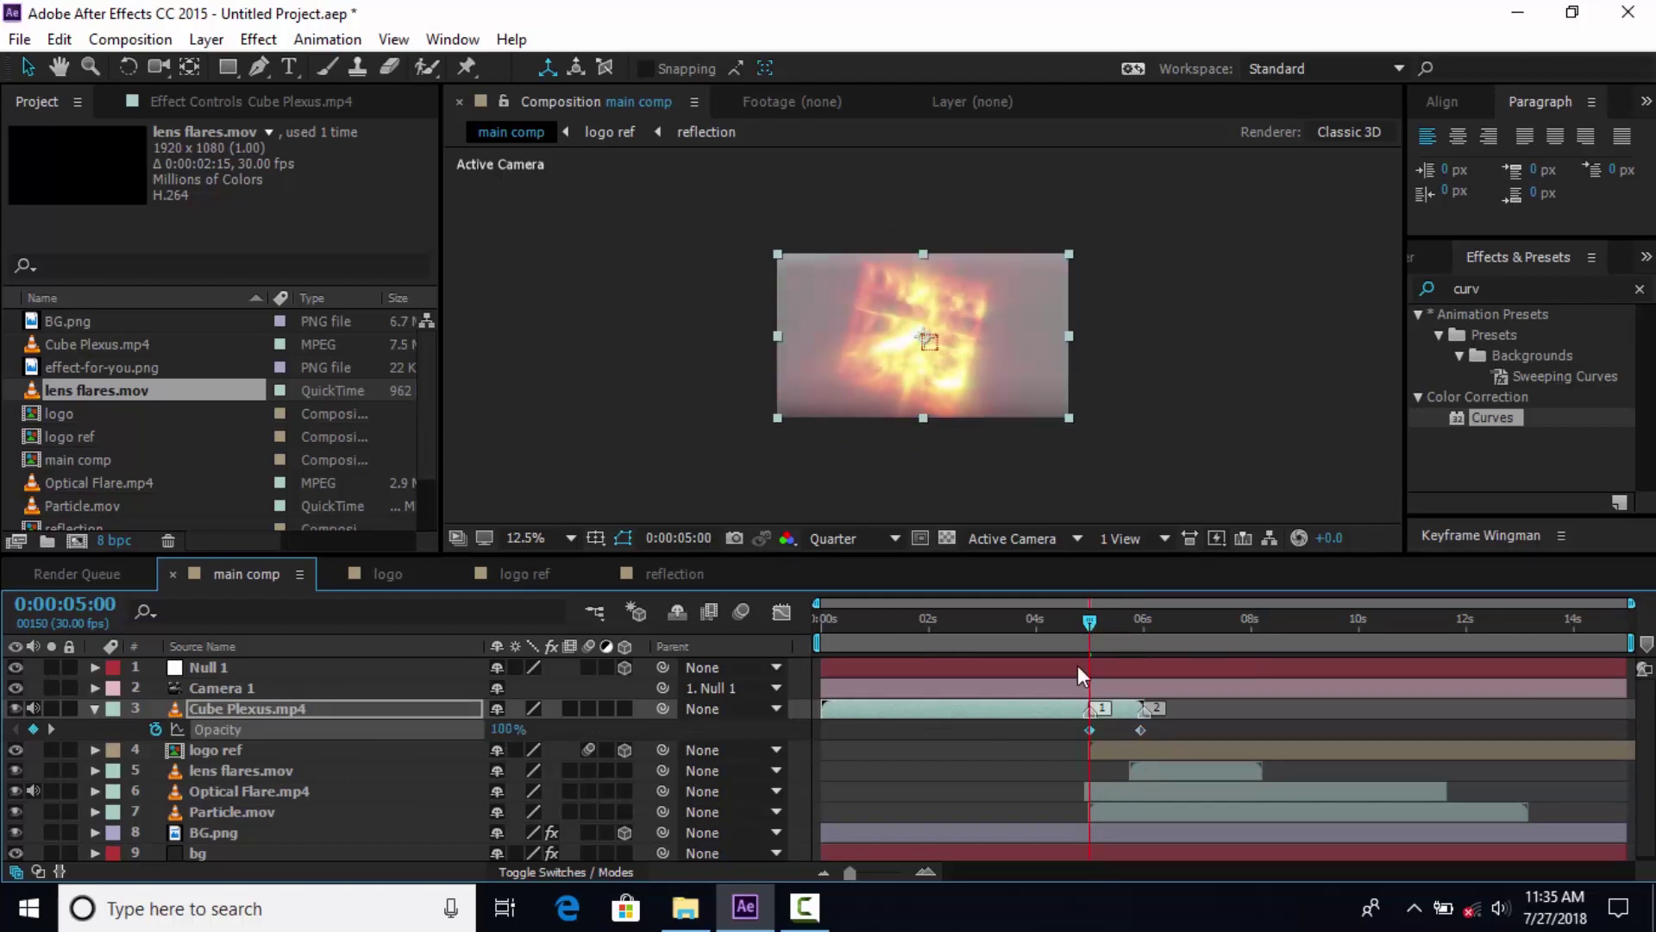
{"action": "left_click_drag", "start_coordinate": [1089, 627], "coordinate": [1358, 628]}
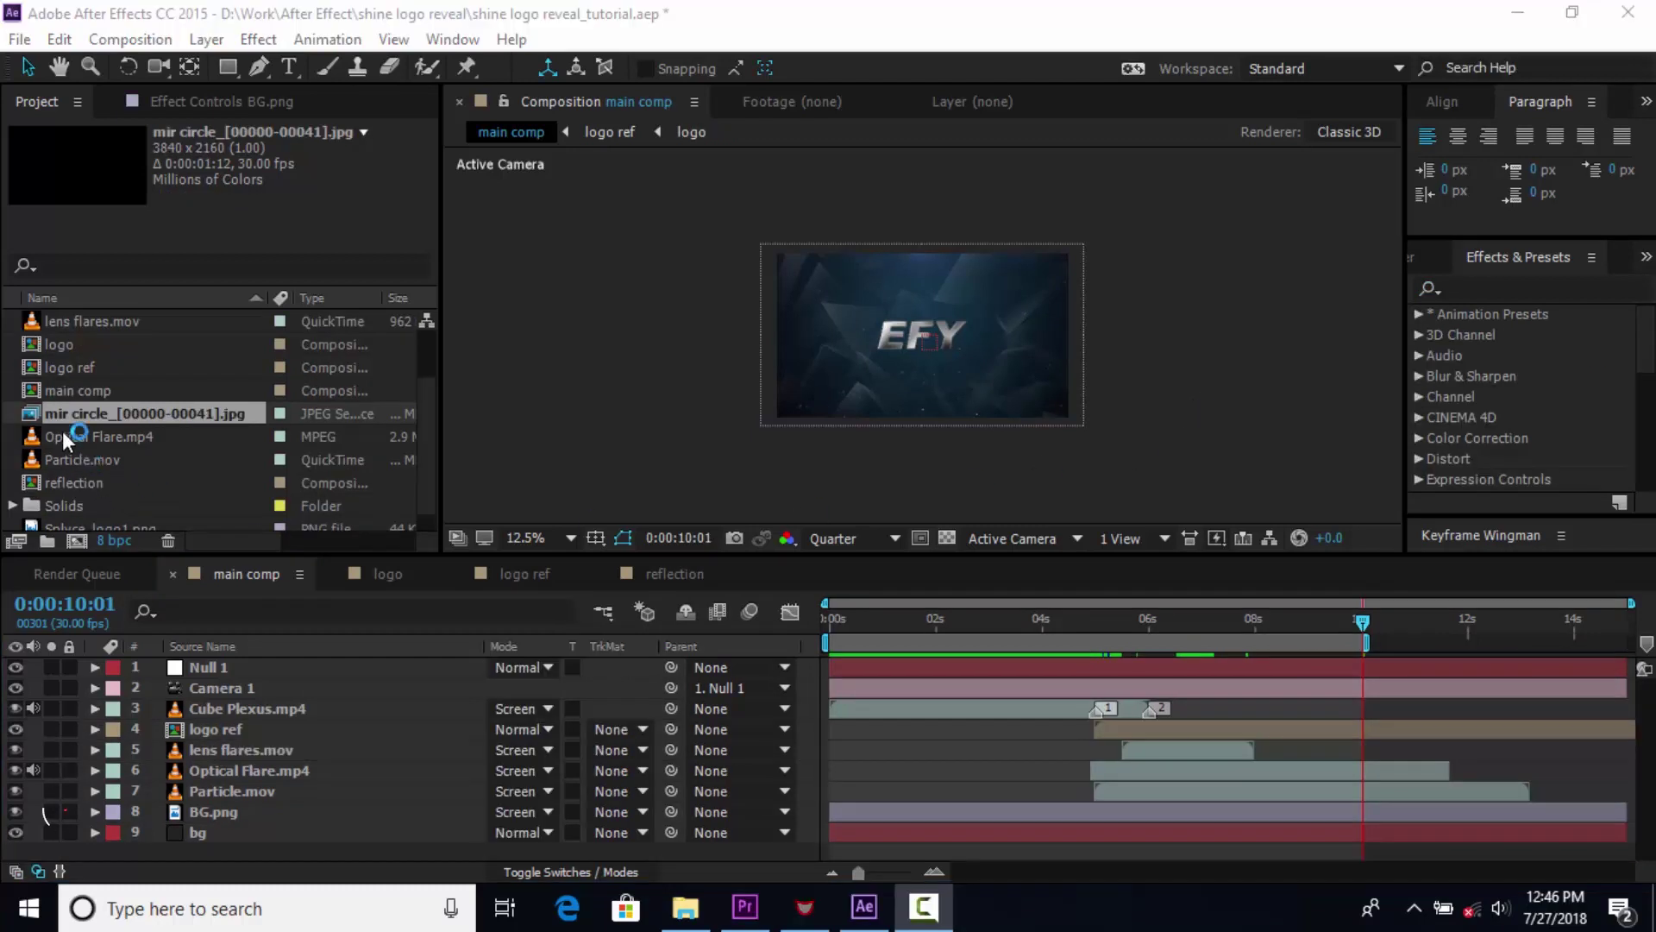
{"action": "left_click", "coordinate": [93, 422]}
{"action": "left_click_drag", "start_coordinate": [138, 414], "coordinate": [211, 736]}
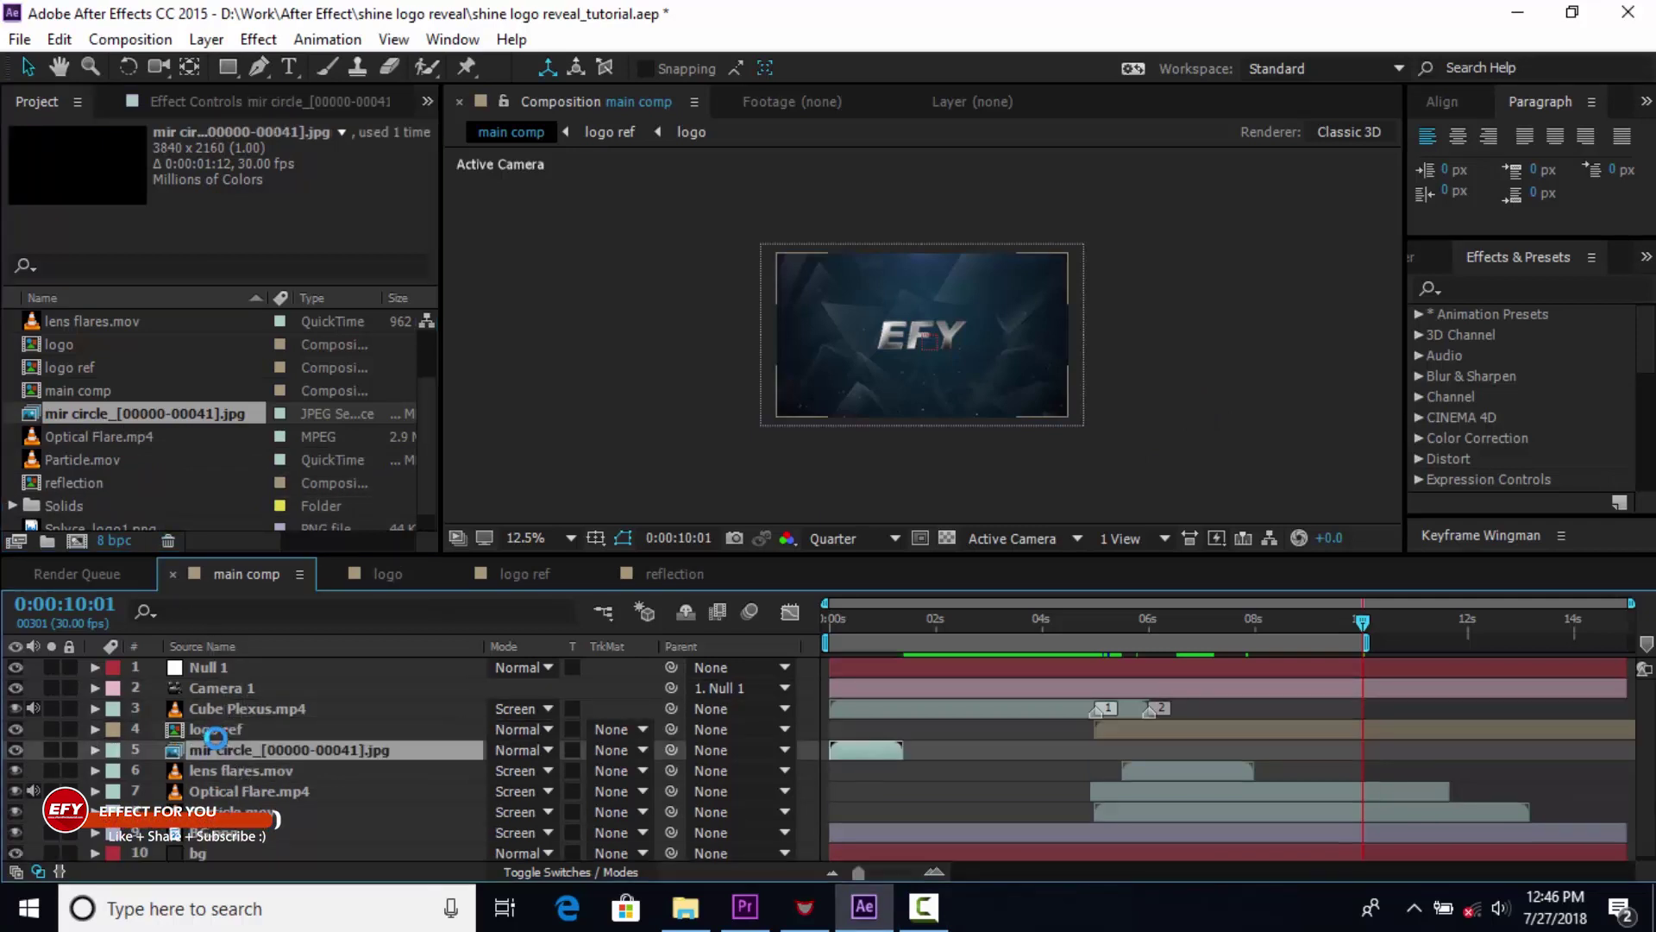
{"action": "left_click", "coordinate": [545, 752]}
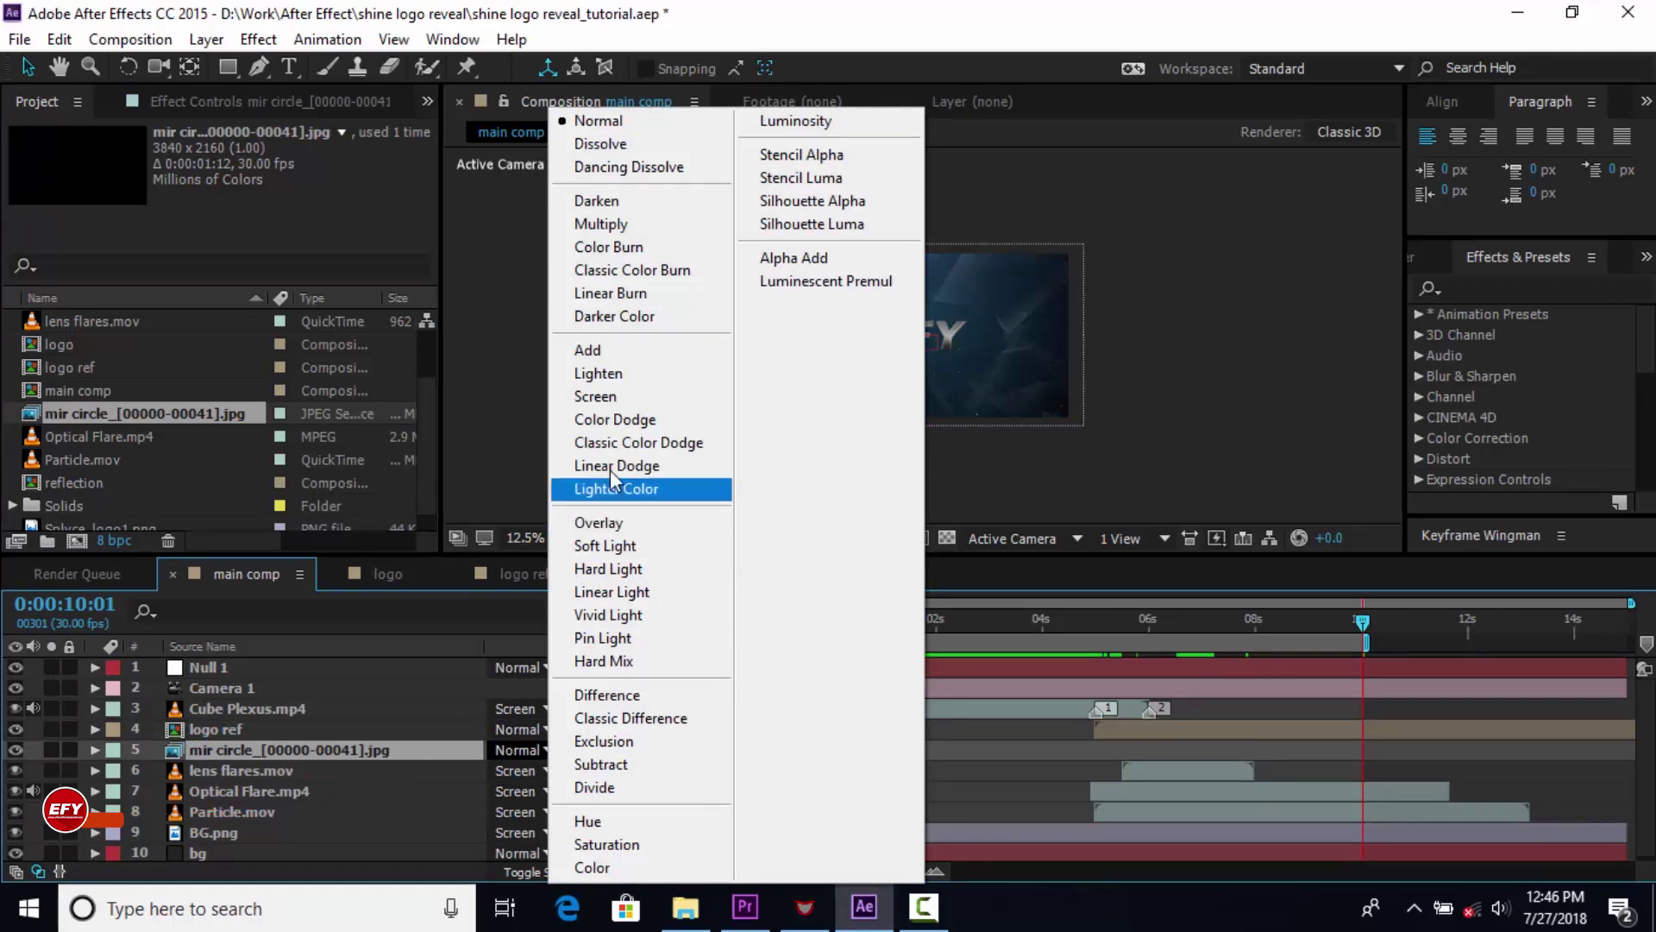
{"action": "left_click", "coordinate": [613, 398]}
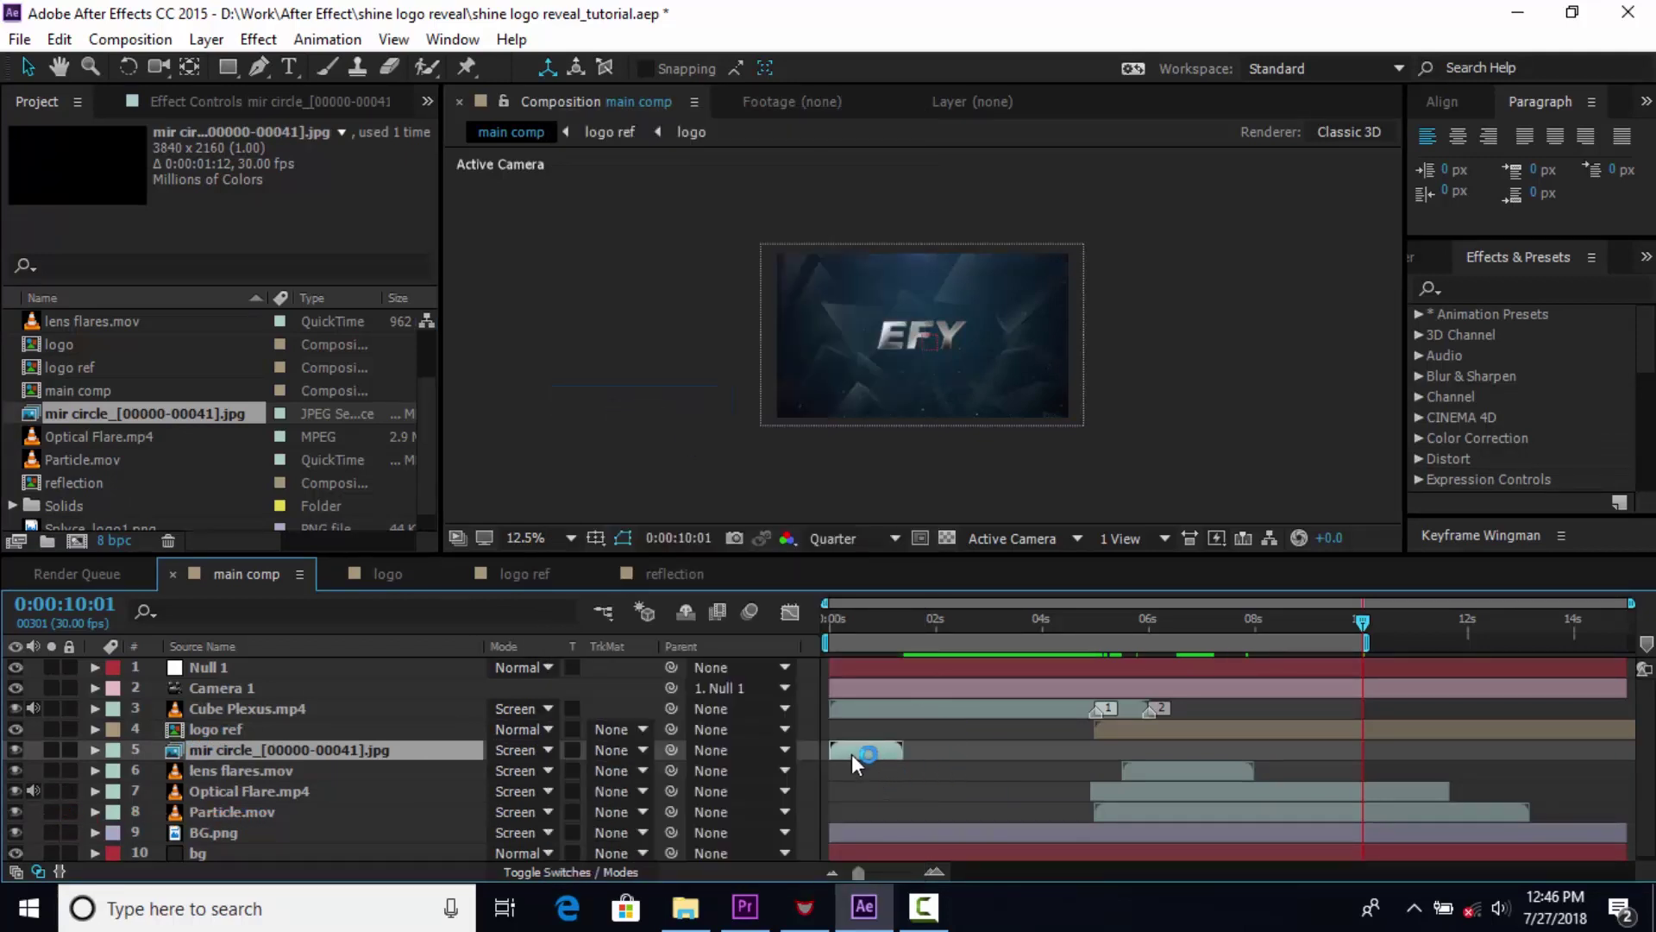
{"action": "left_click_drag", "start_coordinate": [851, 754], "coordinate": [1046, 766]}
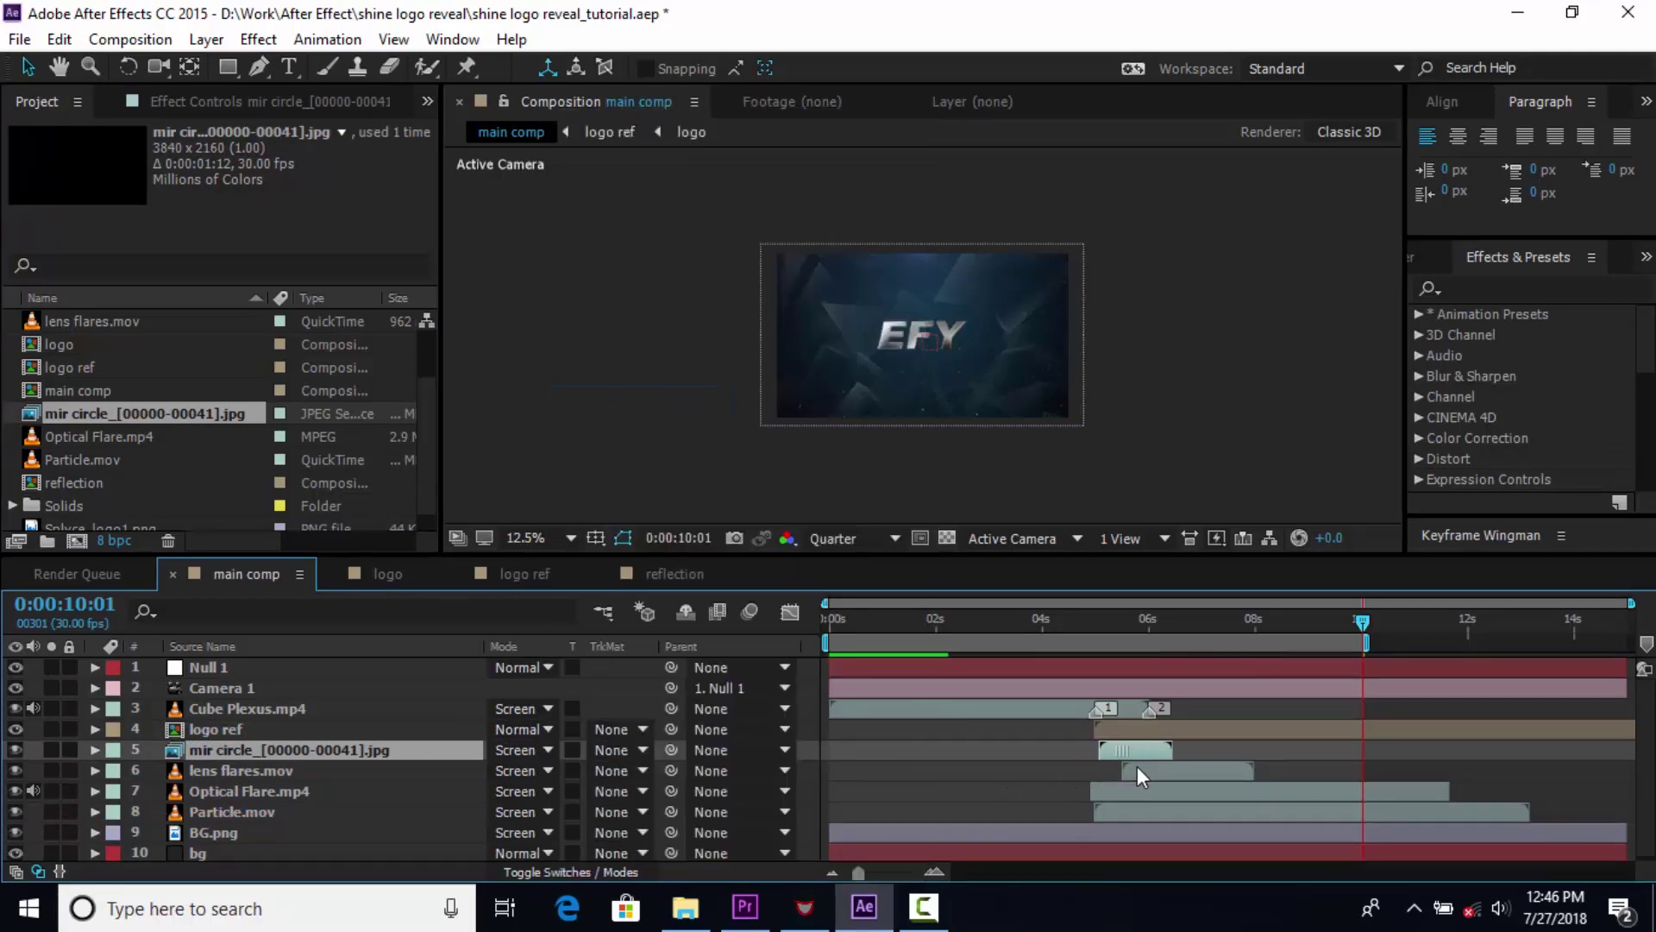
Scale the mir circle layer down to about the logo ref layer's frame and preview the composition with motion blur enabled.
{"action": "left_click", "coordinate": [1084, 619]}
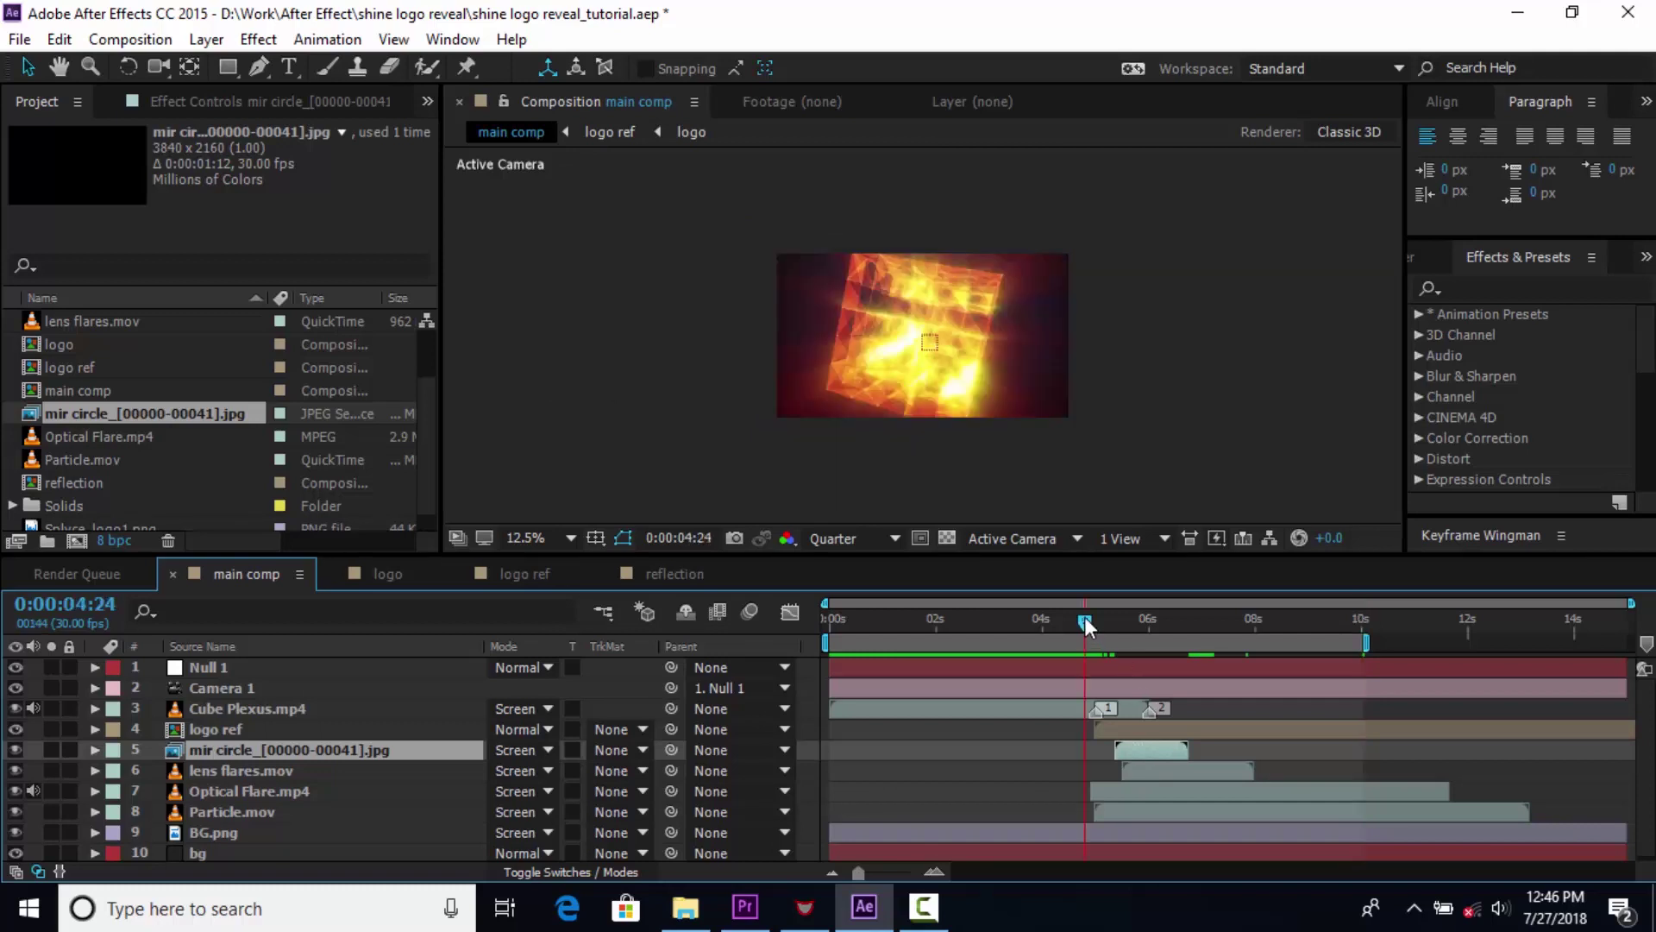
{"action": "left_click_drag", "start_coordinate": [1085, 620], "coordinate": [1142, 621]}
{"action": "left_click_drag", "start_coordinate": [1214, 499], "coordinate": [1087, 426]}
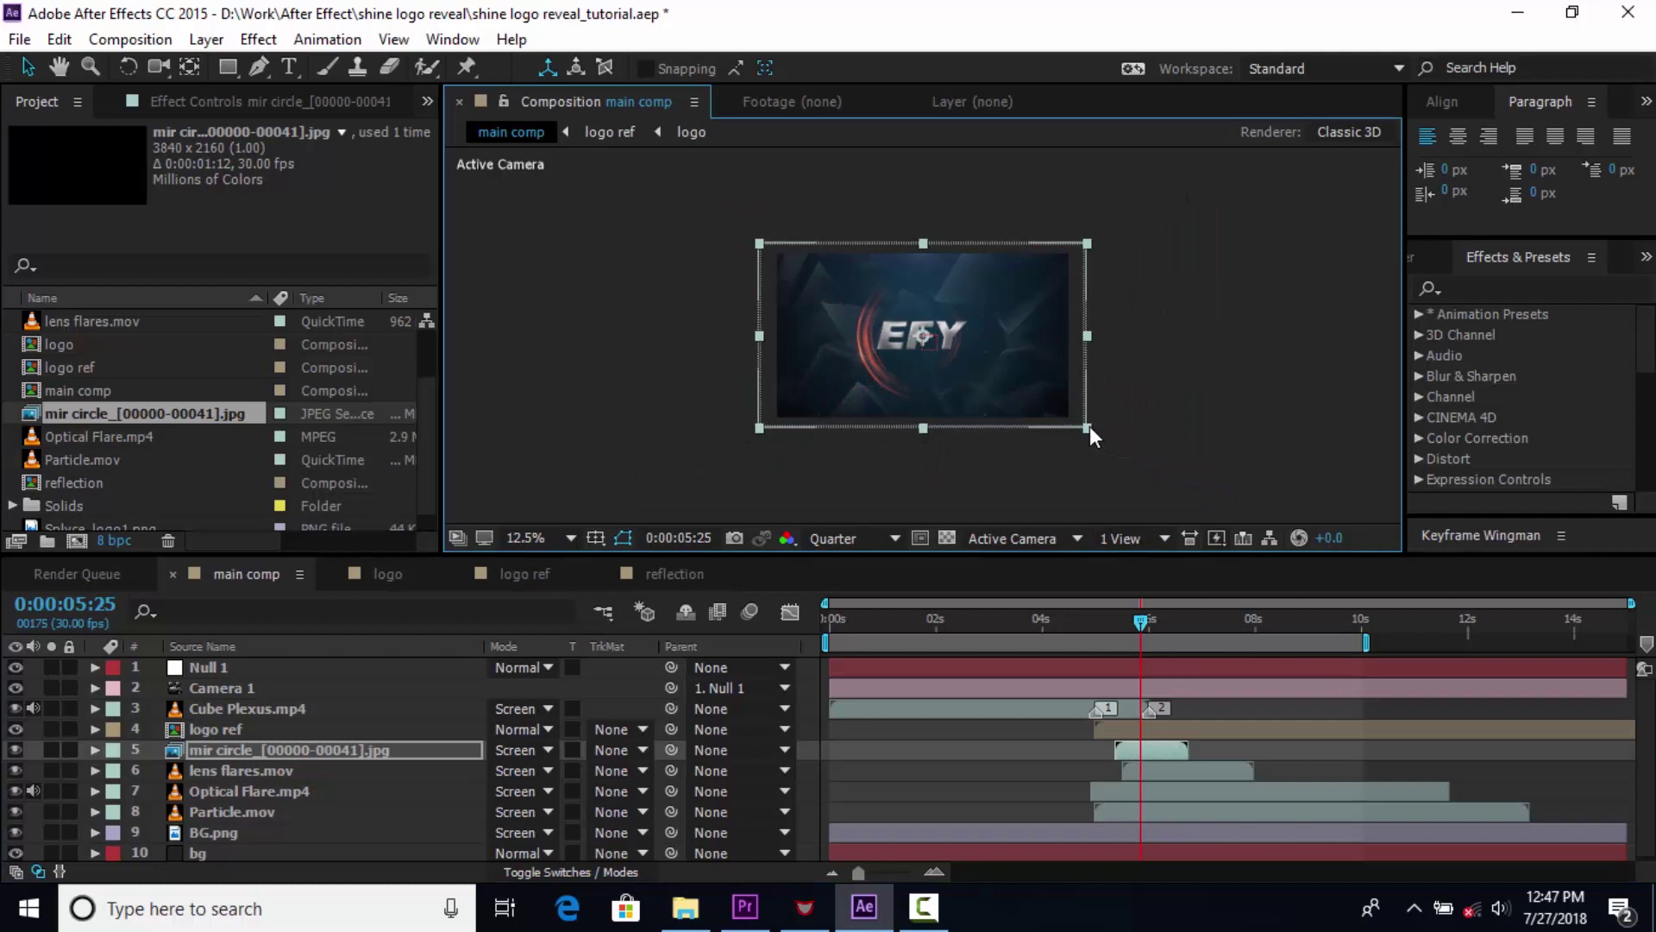
{"action": "left_click_drag", "start_coordinate": [1154, 623], "coordinate": [1255, 625]}
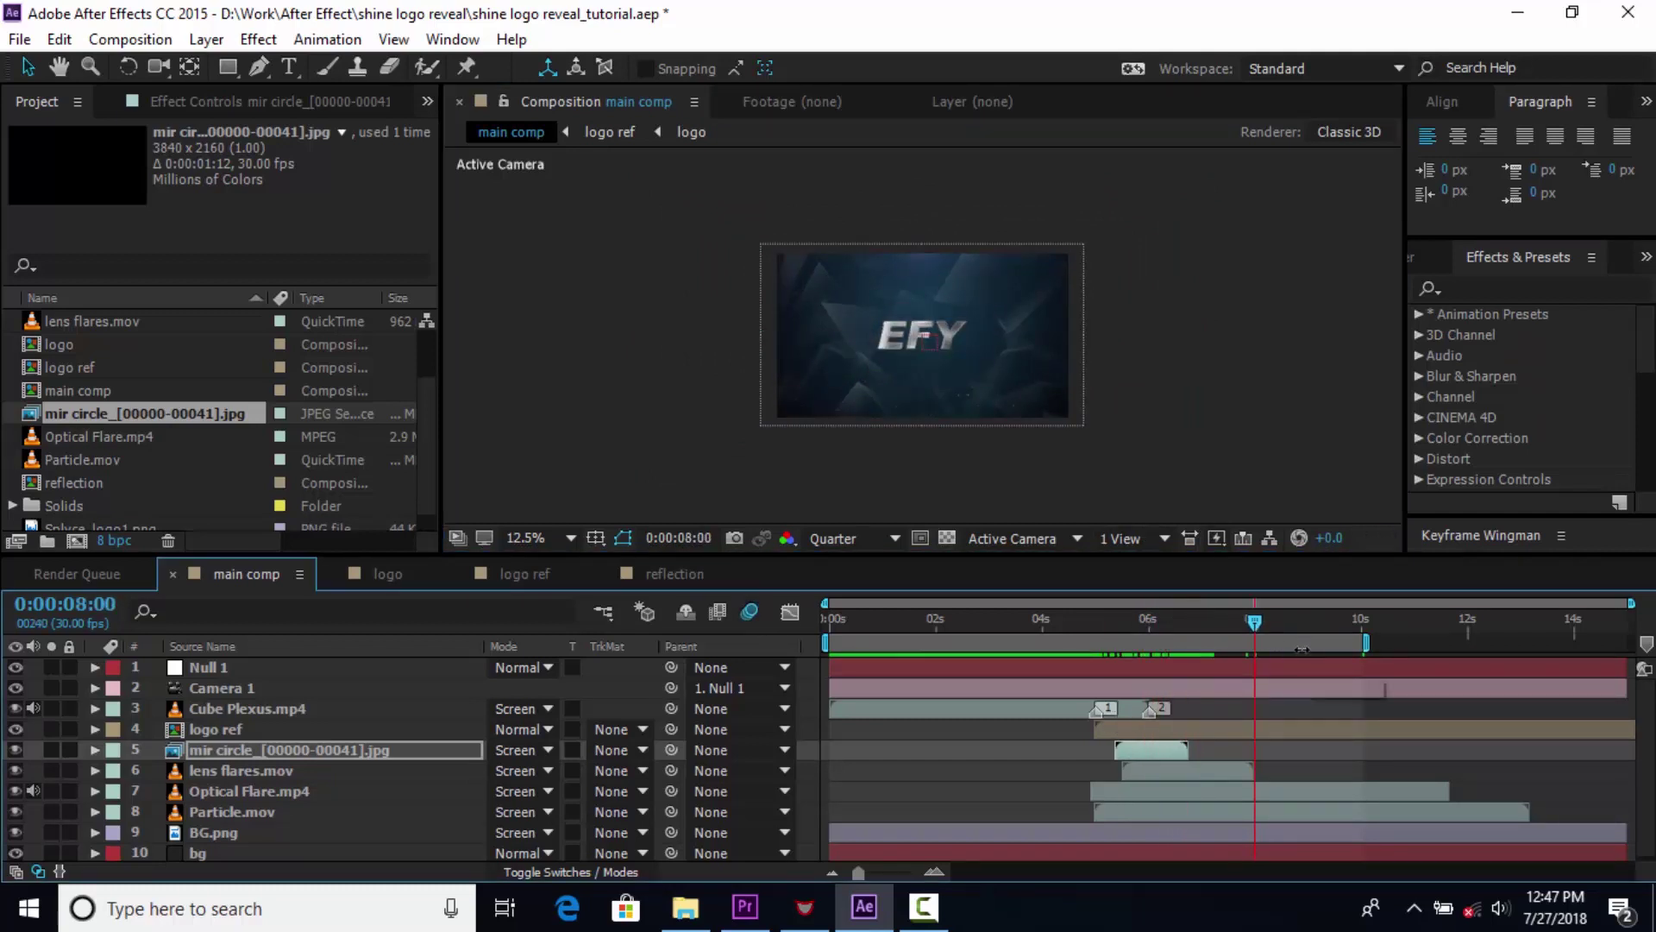
{"action": "key", "text": "space"}
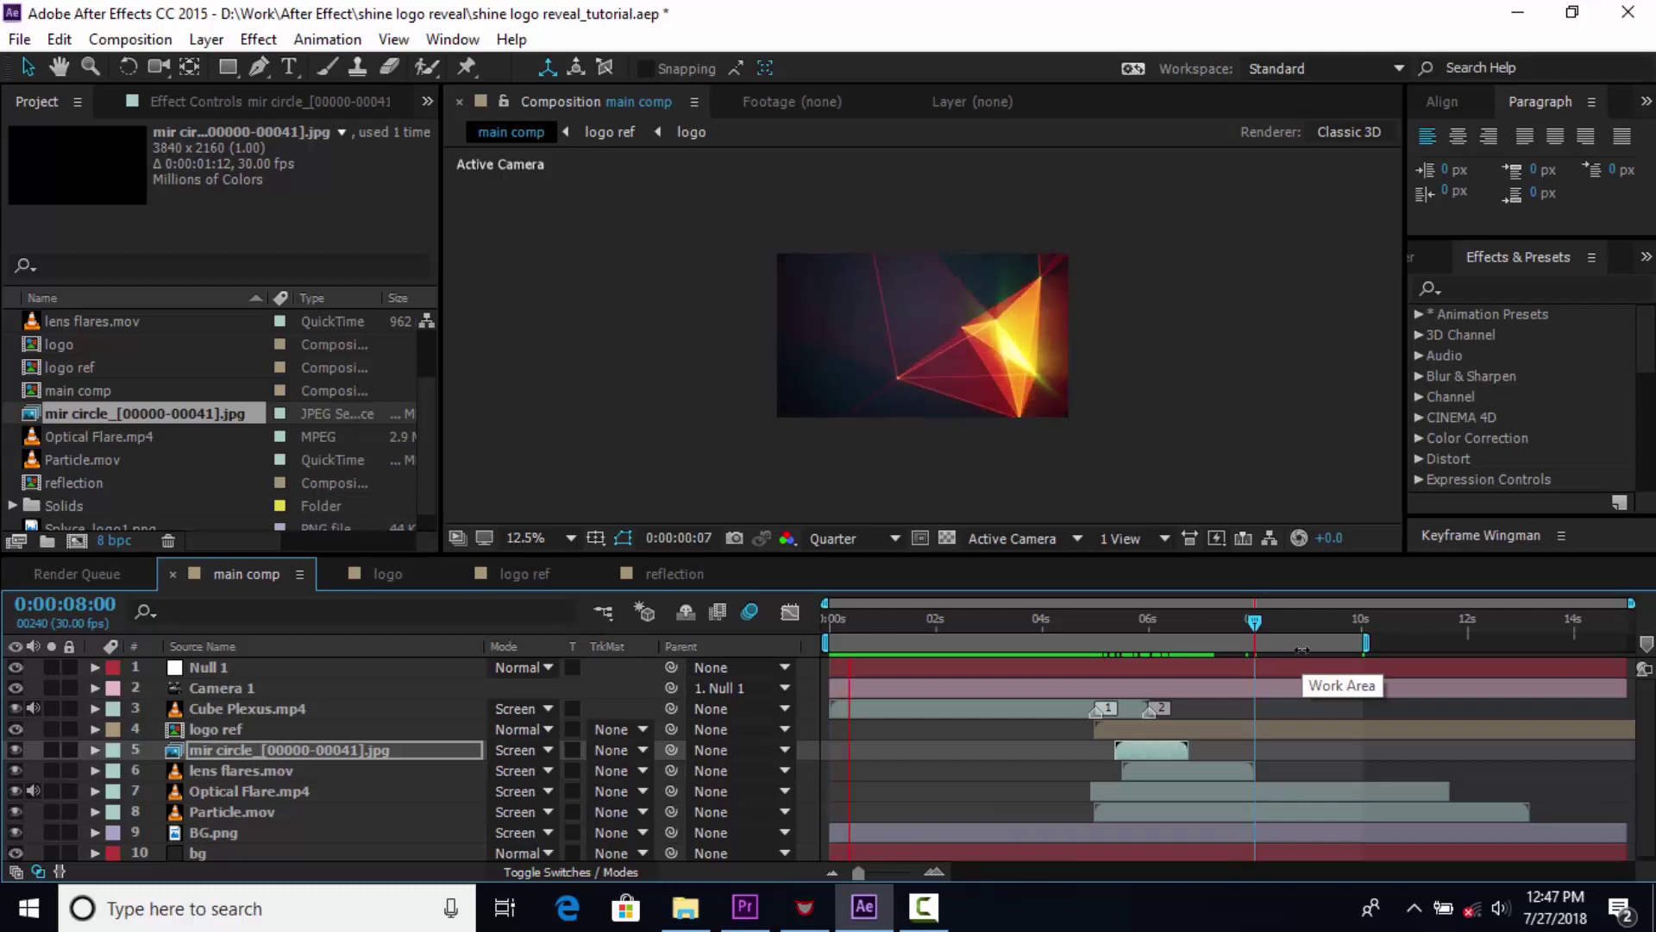